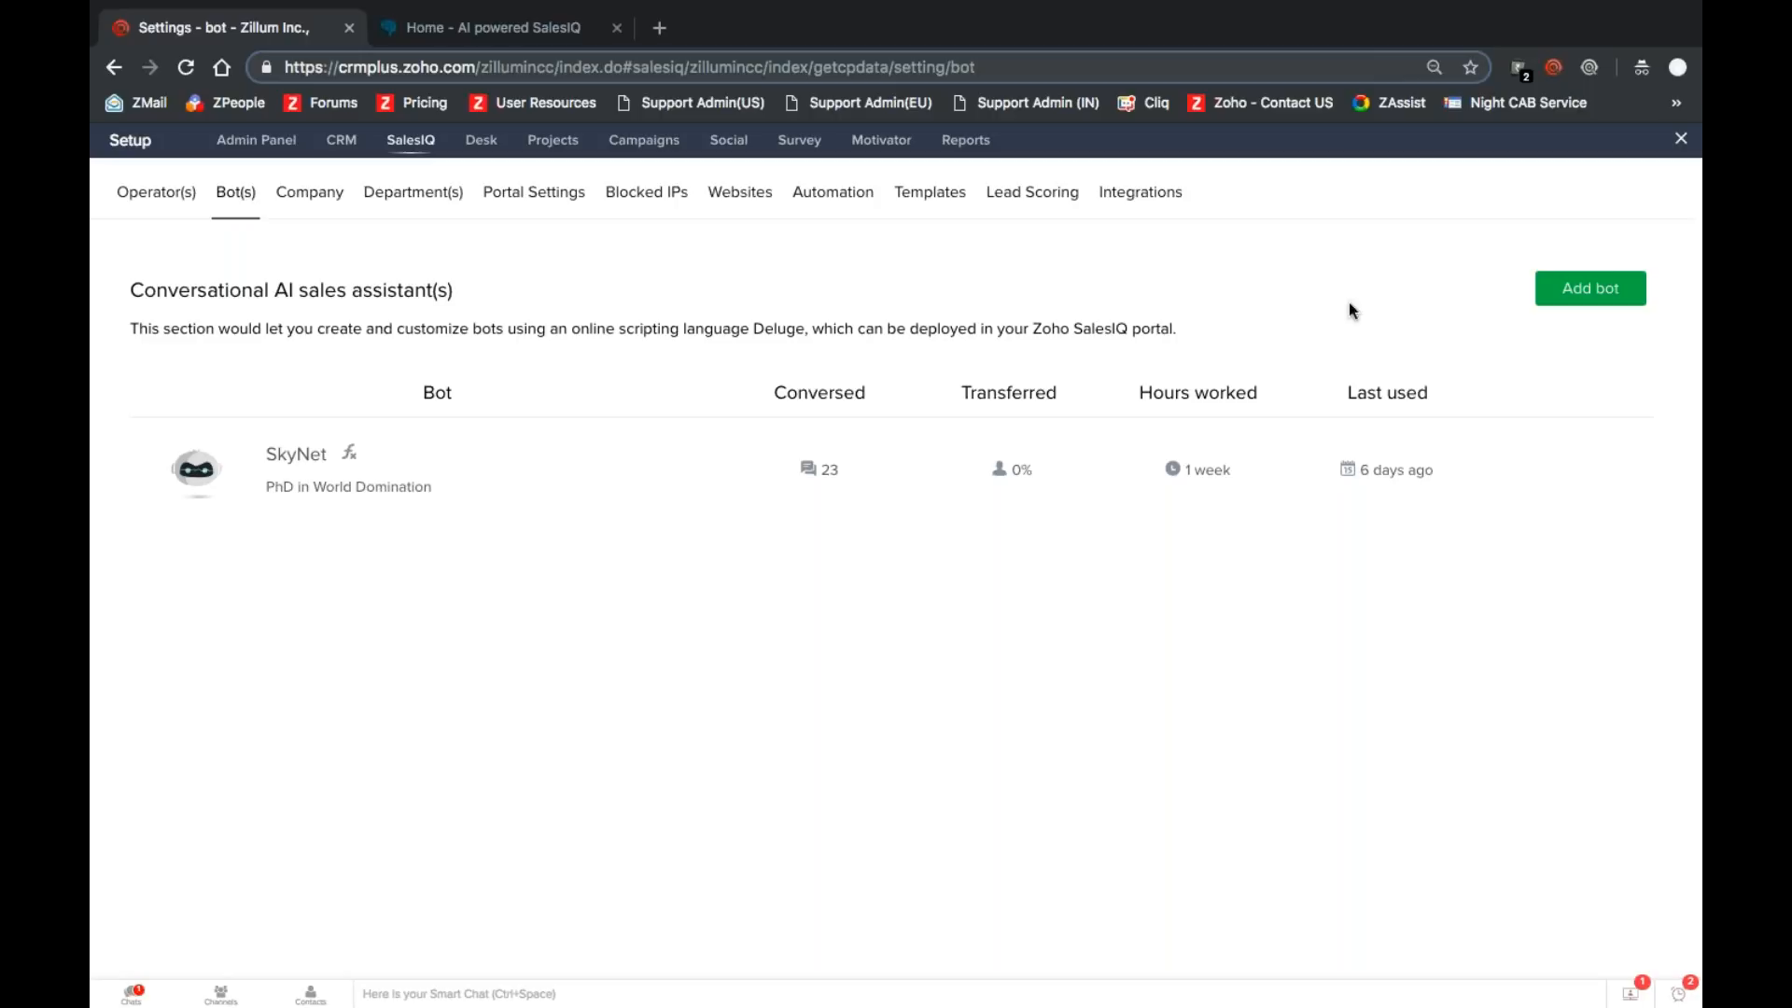
Step: Add a new bot and name it Test Bot
left_click(1570, 301)
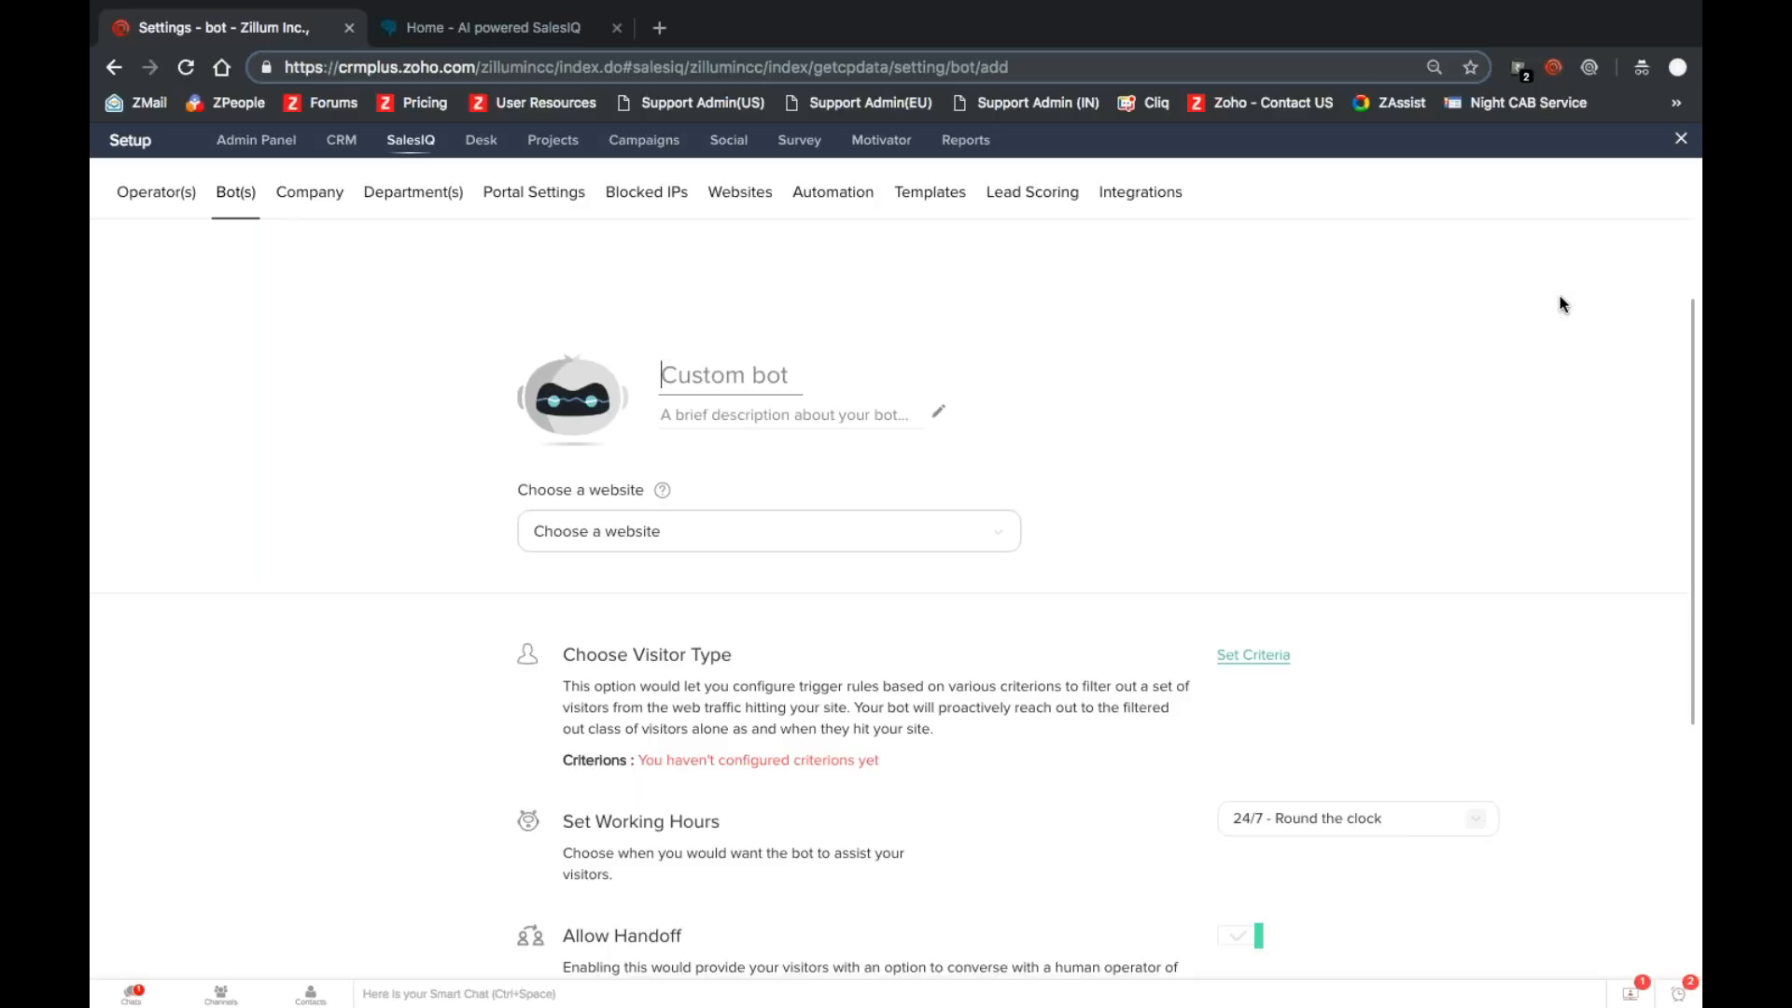
type("Test ")
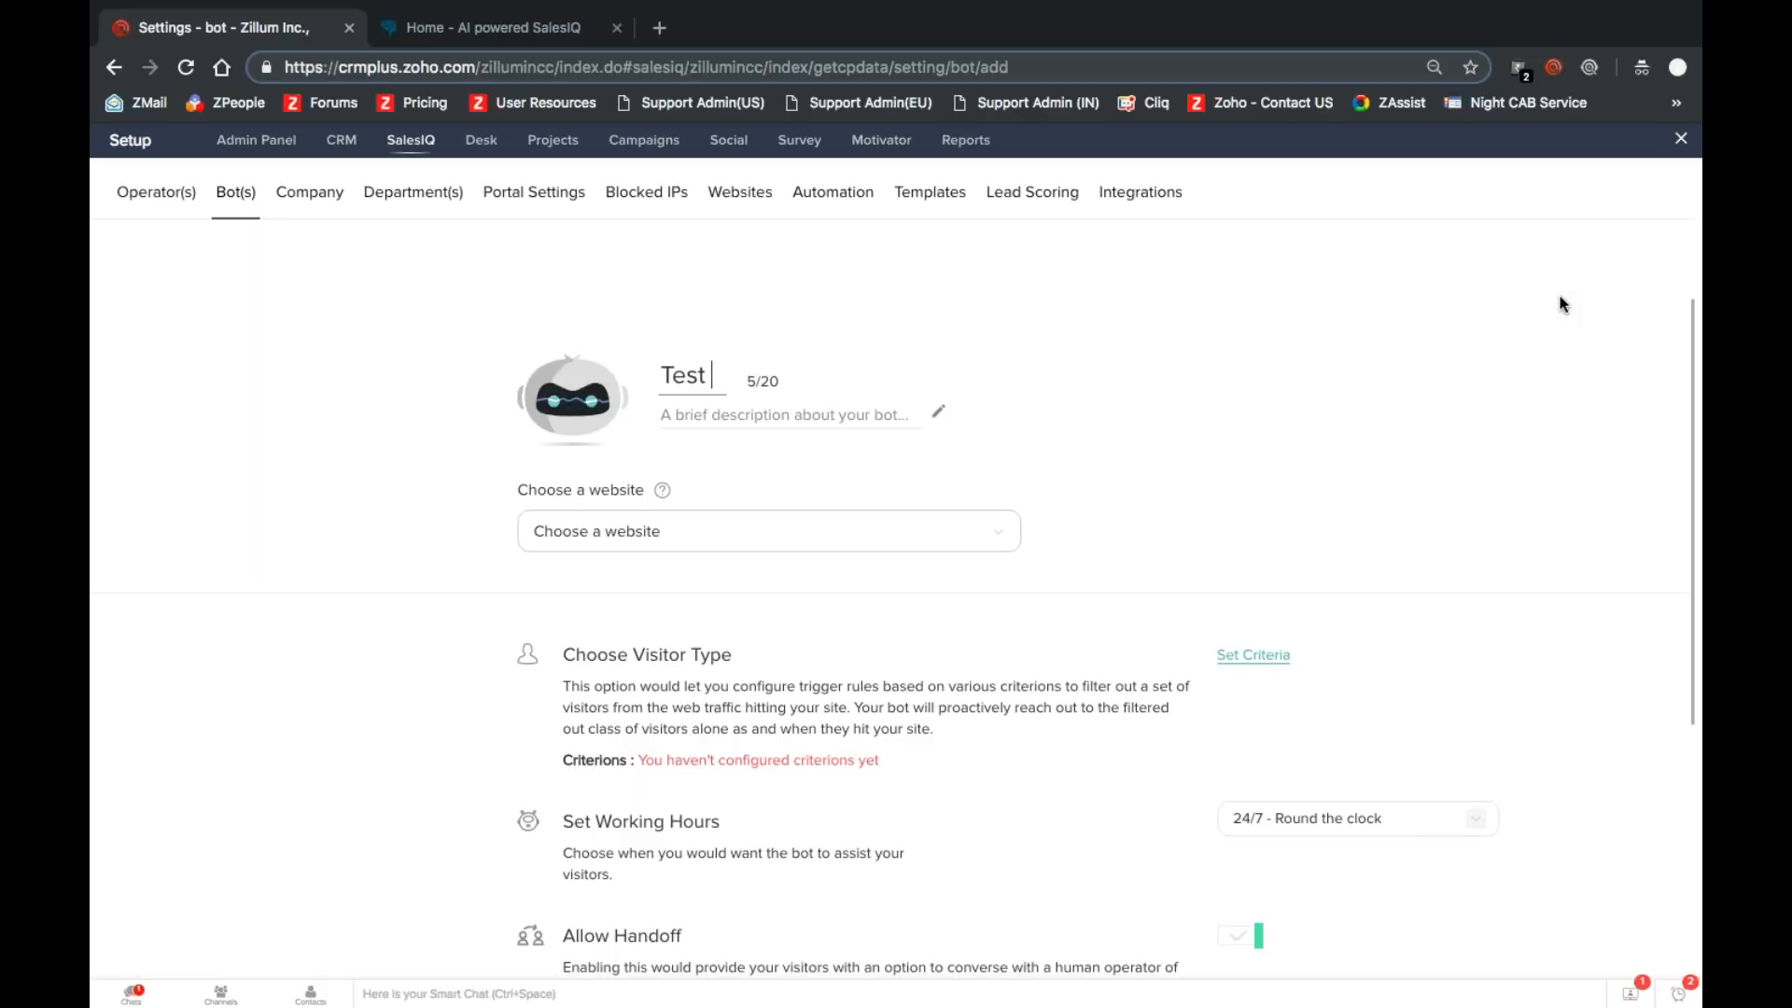
type("Bot")
Step: Set the bot's brief description to "Everything's a simulation"
left_click(868, 418)
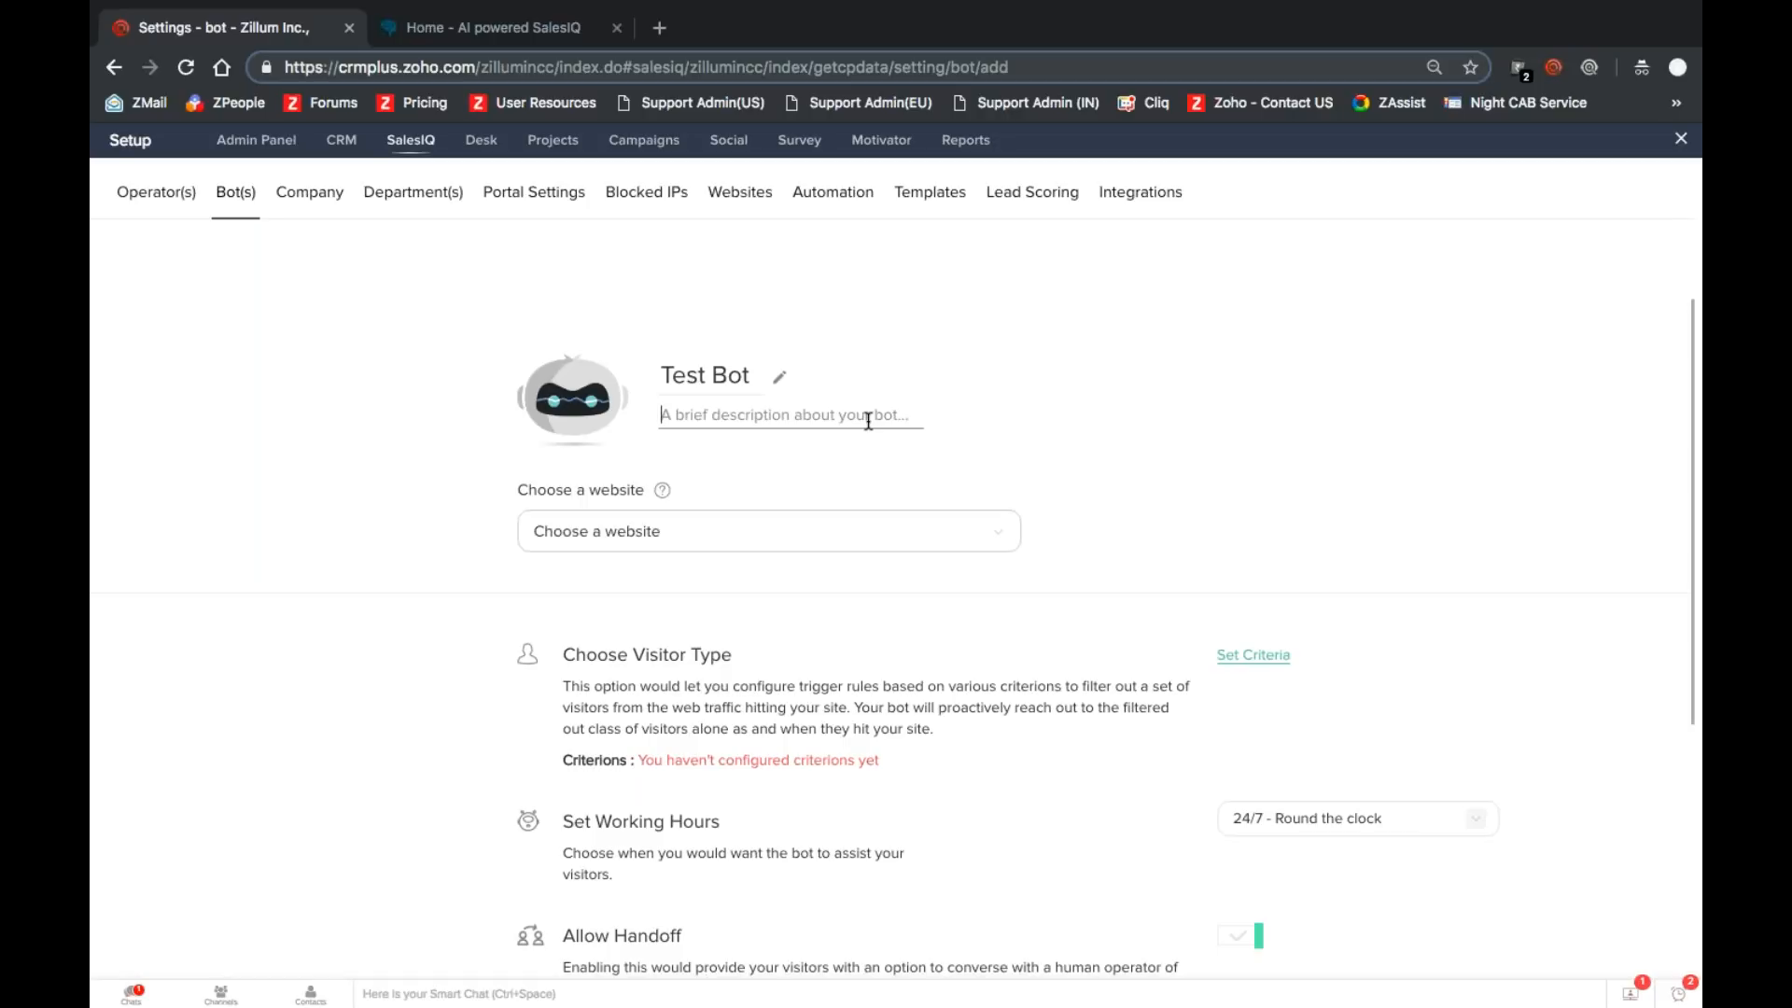
left_click(868, 421)
type("Eve")
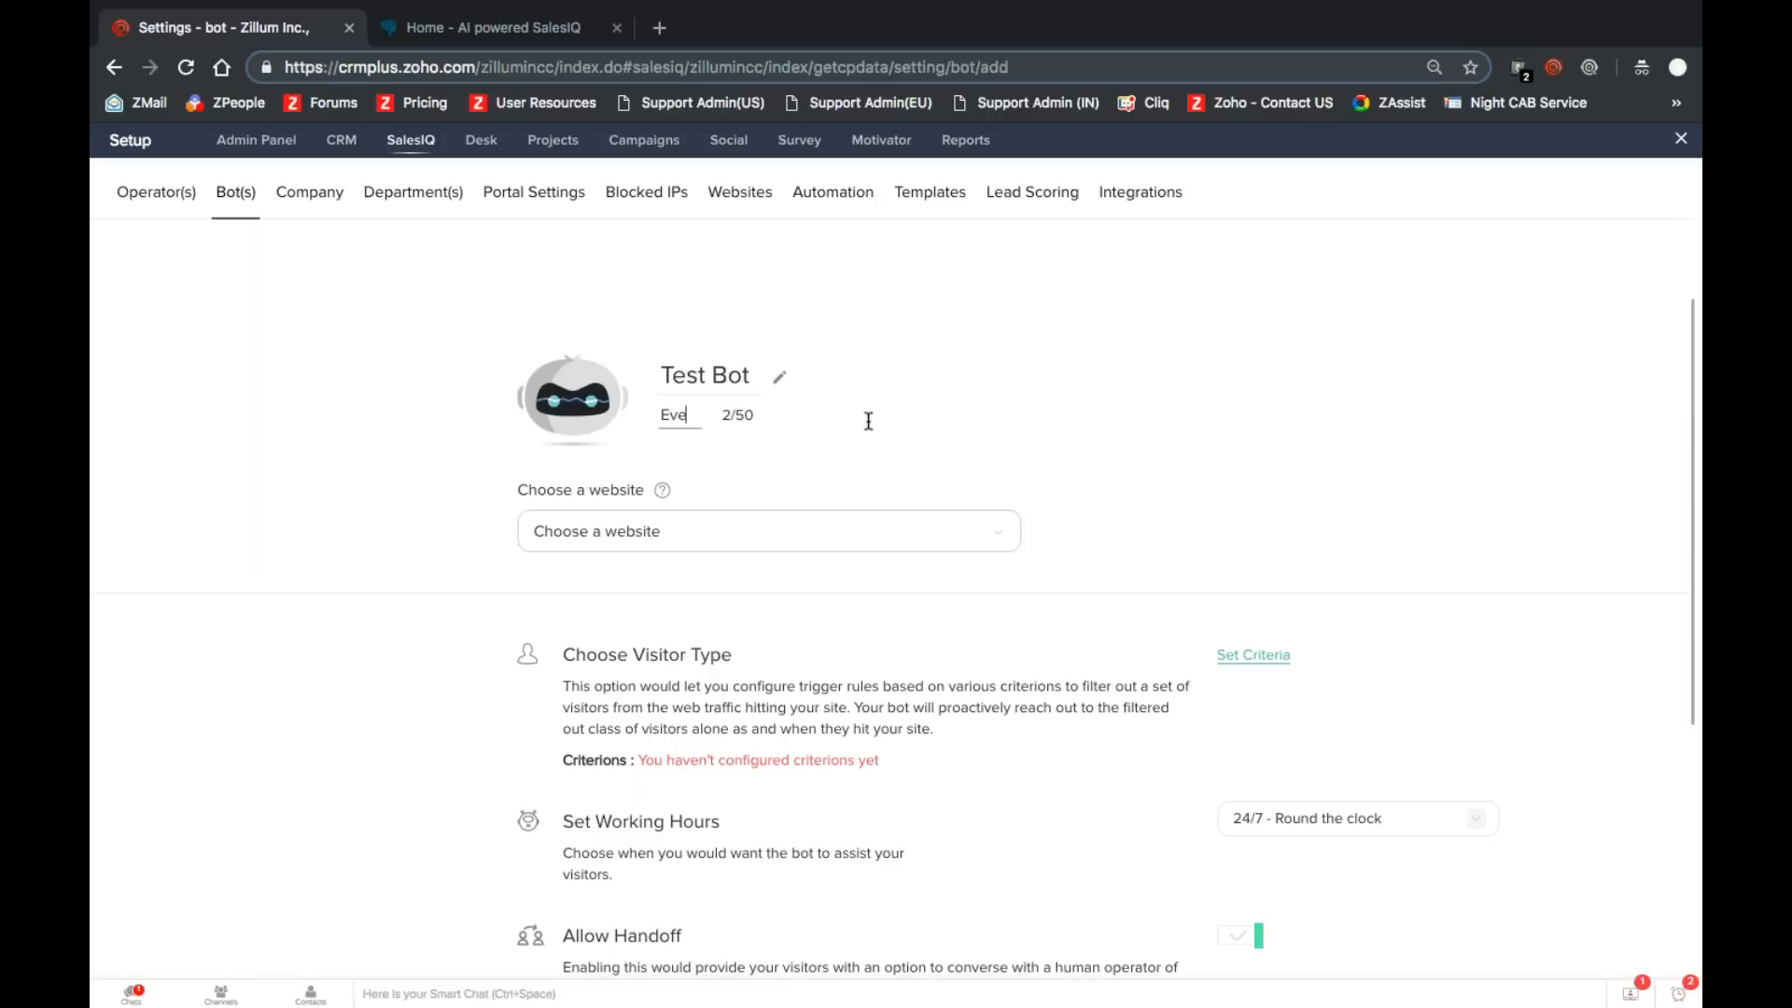
type("rything's a simulation")
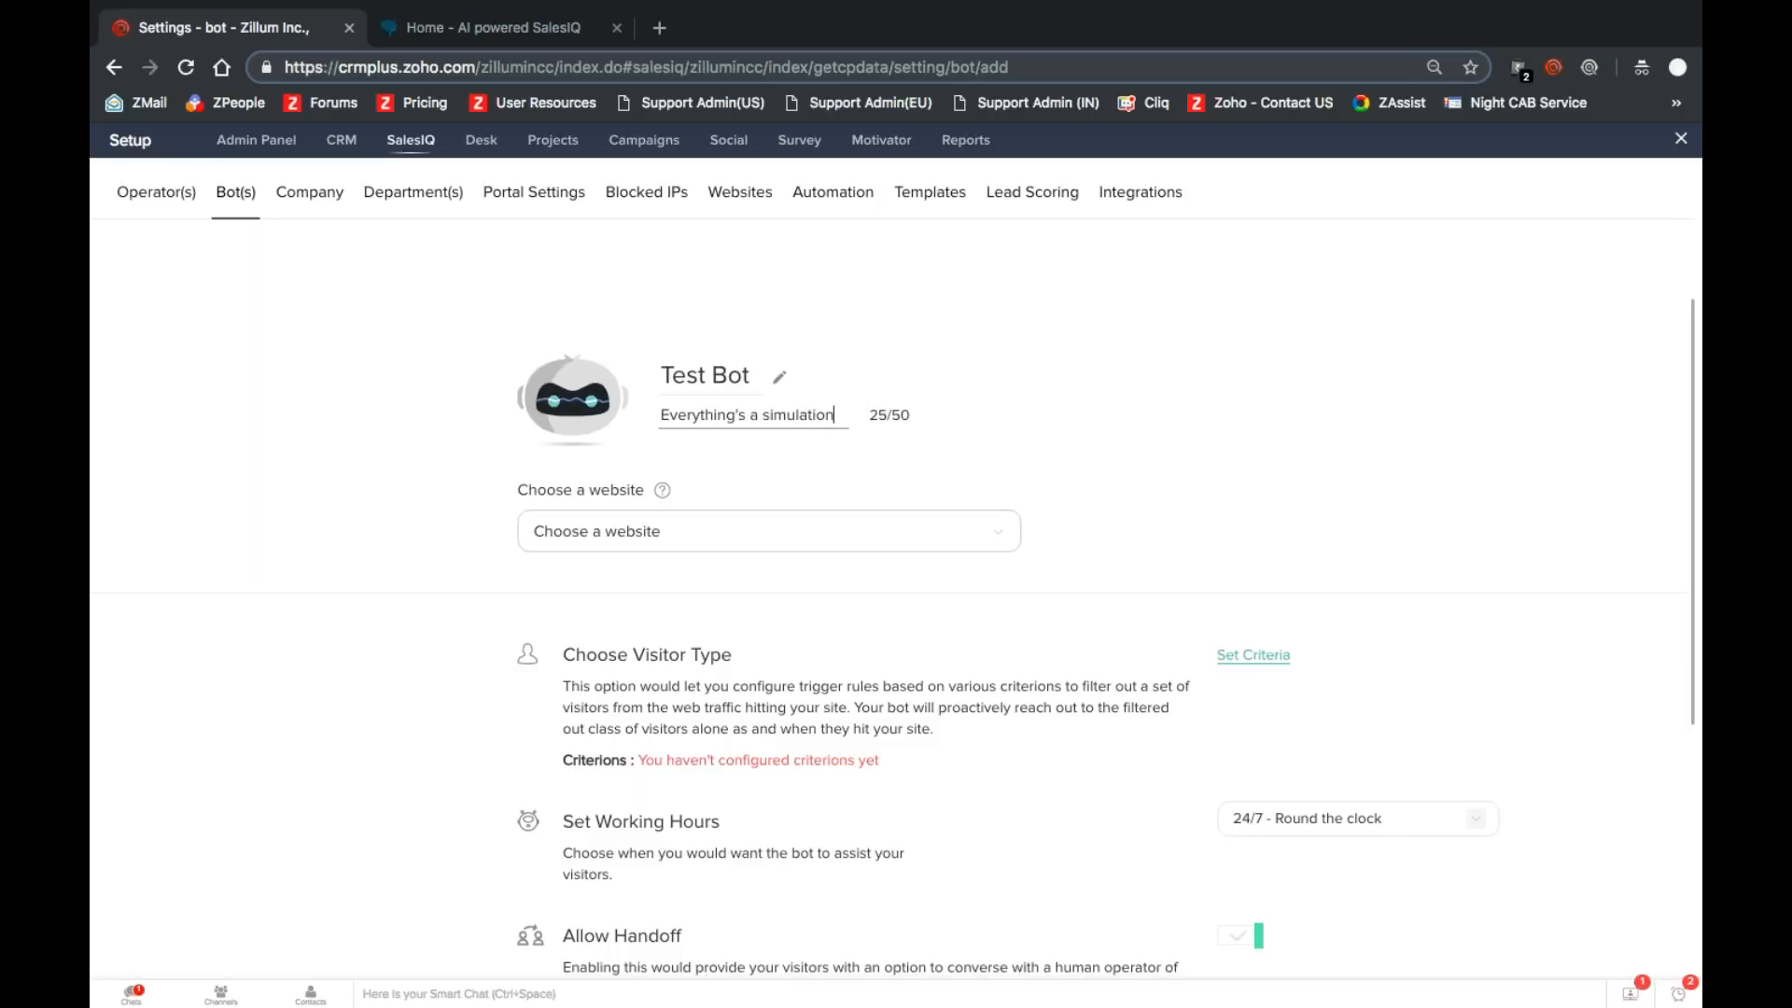
left_click(958, 419)
Step: Browse the websites available for the bot and select iLuv-Icecream
left_click(864, 541)
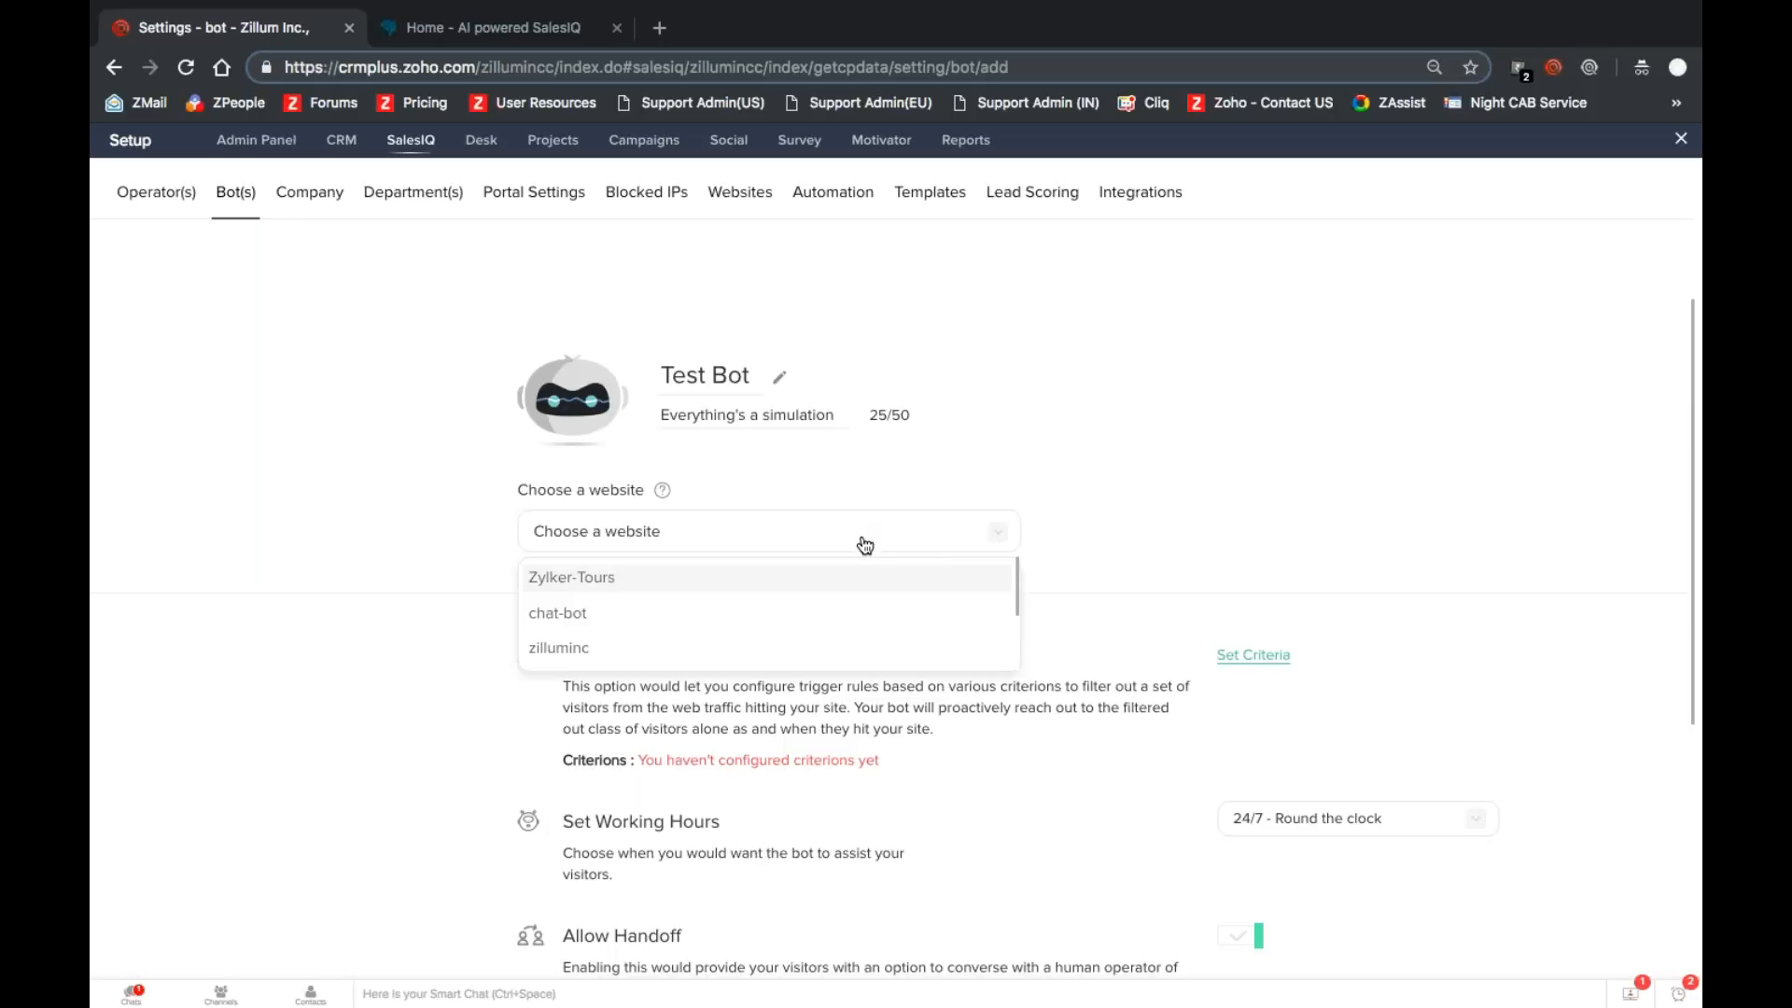
scroll(845, 594, "down", 3)
scroll(845, 594, "up", 3)
scroll(845, 594, "down", 1)
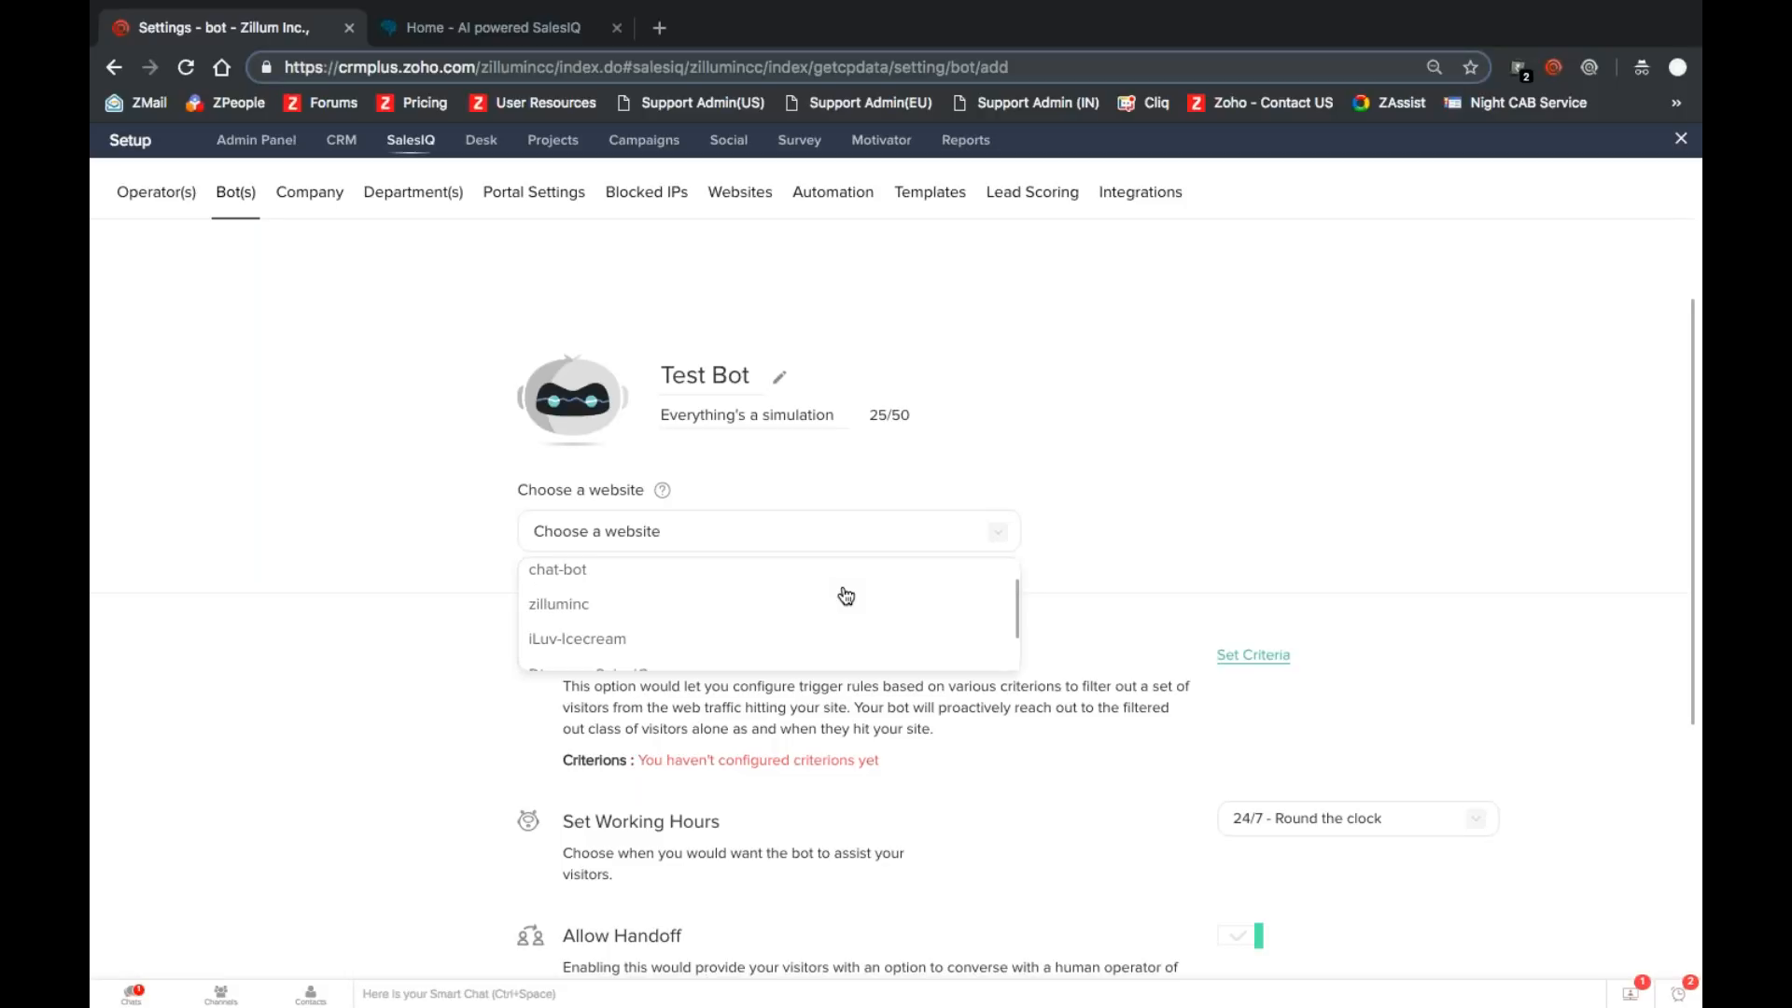
scroll(845, 596, "down", 1)
scroll(846, 595, "up", 2)
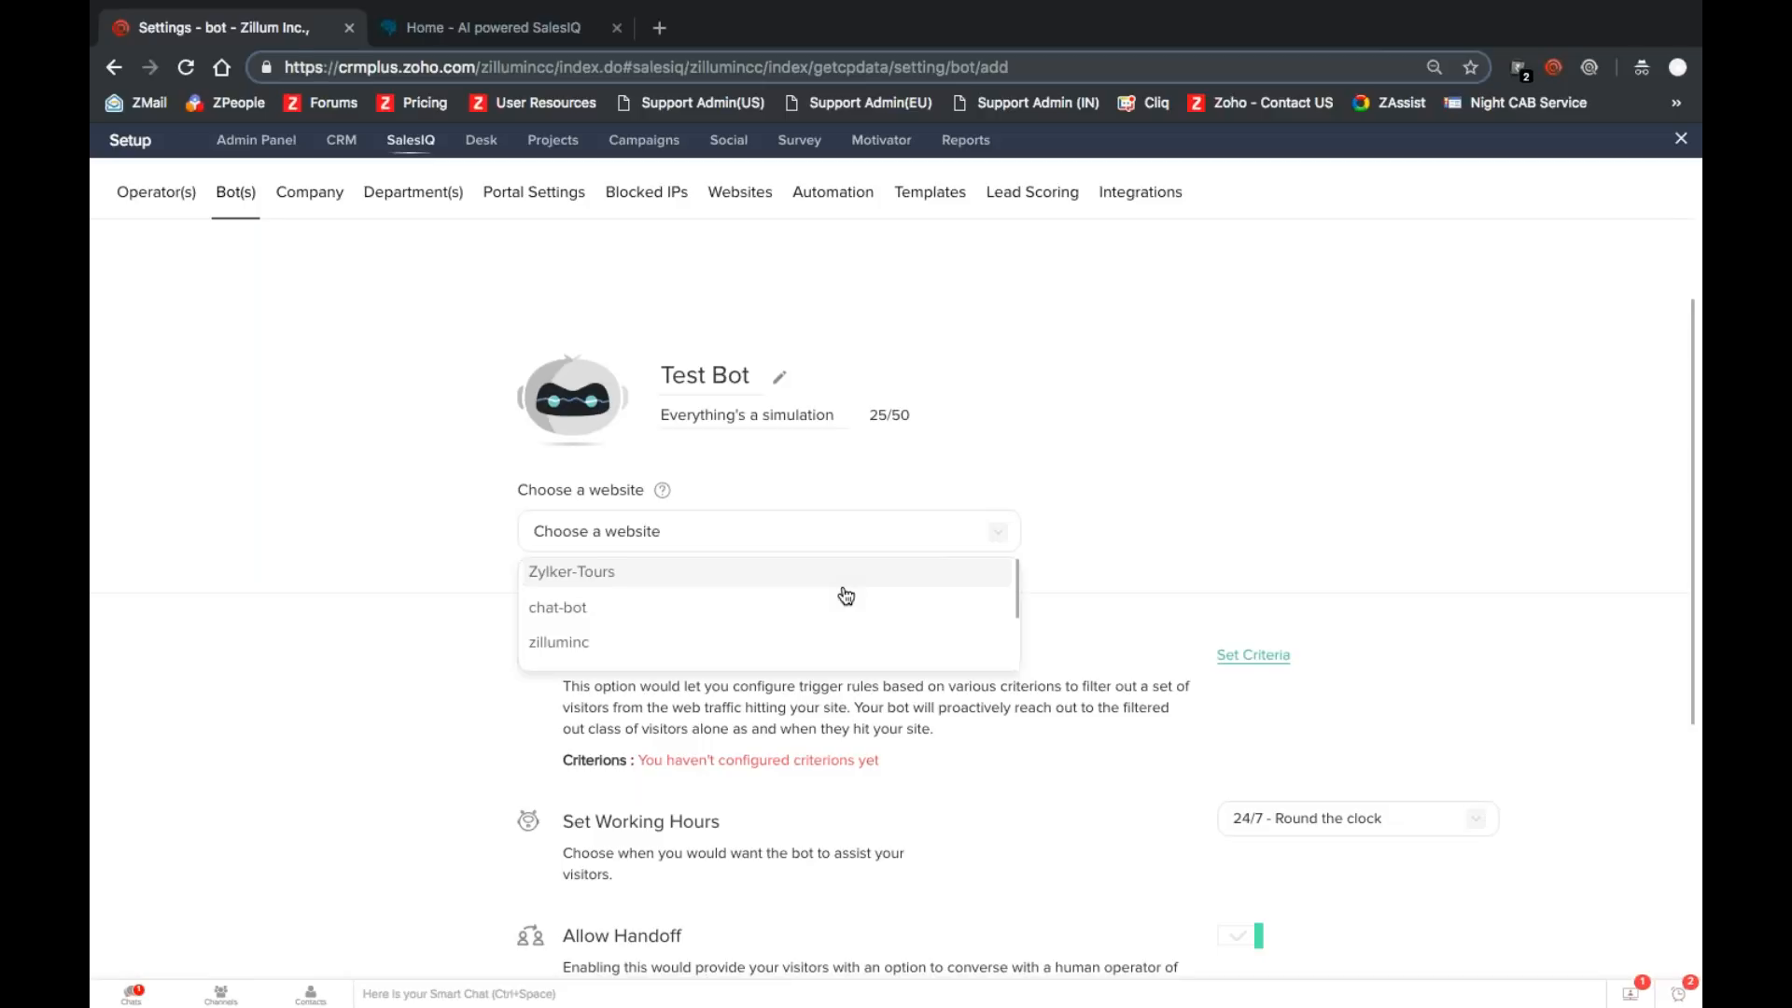
scroll(845, 596, "down", 1)
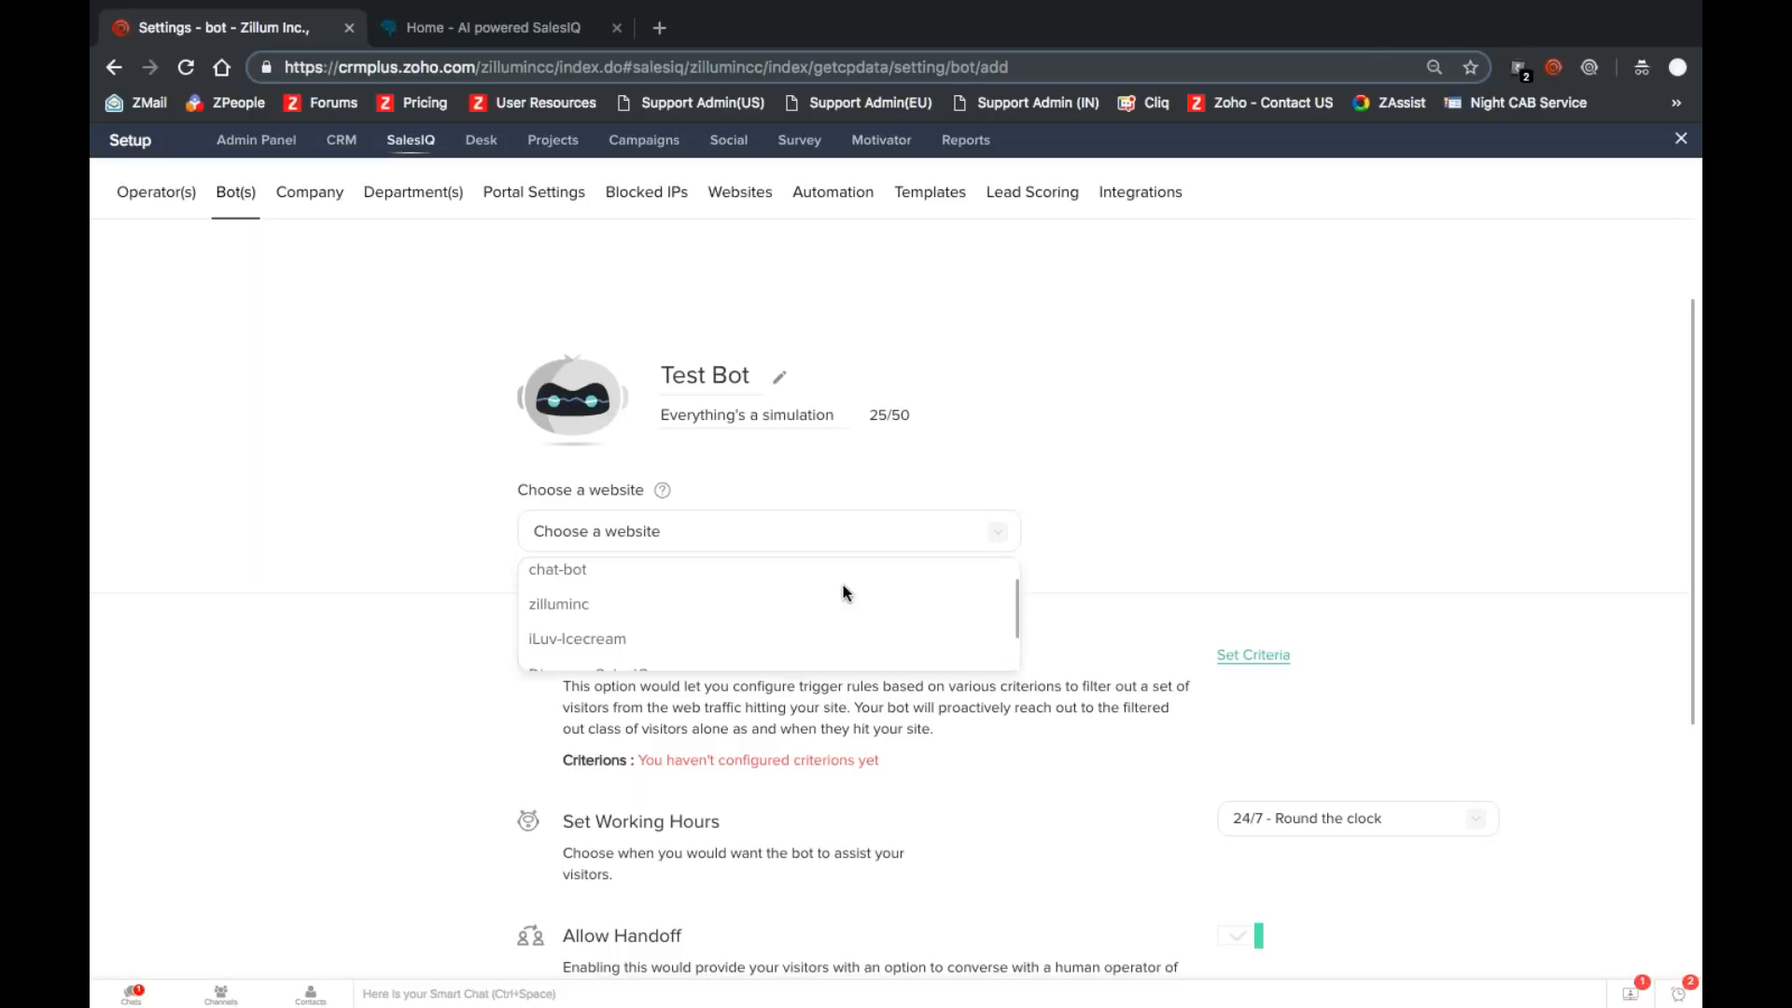
left_click(764, 641)
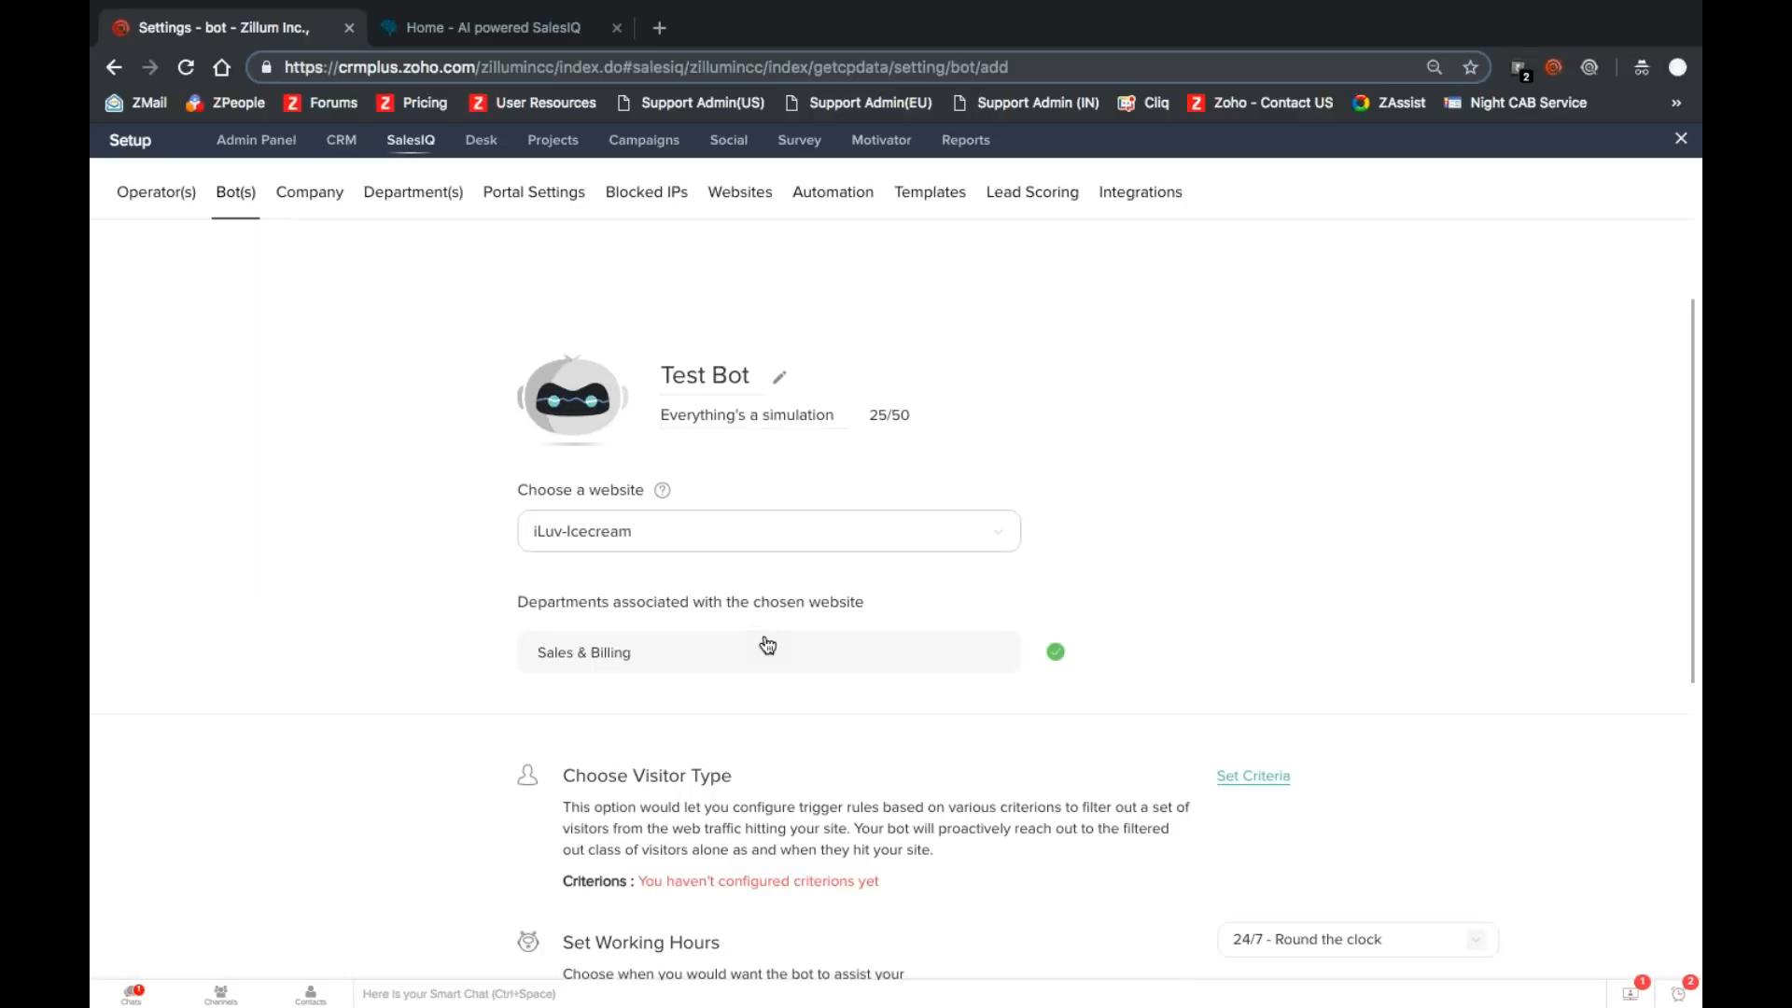
Step: Change the bot's website to Discover-SalesIQ
scroll(767, 645, "down", 1)
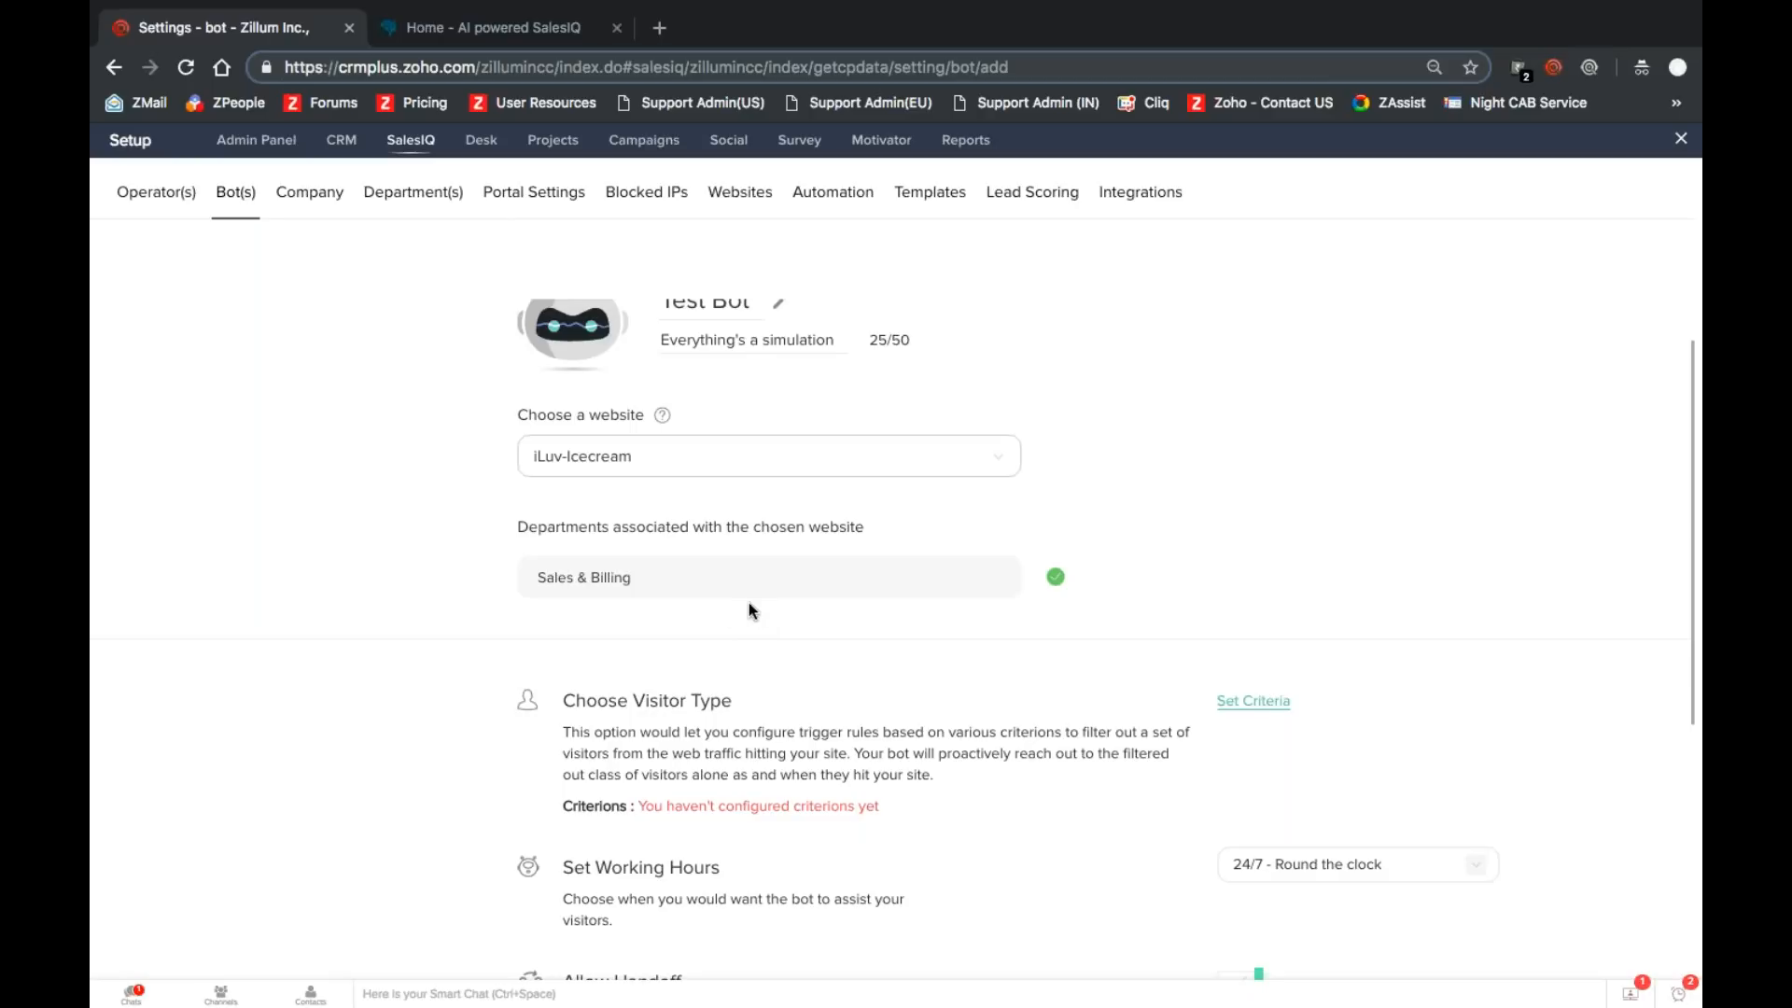
left_click(691, 462)
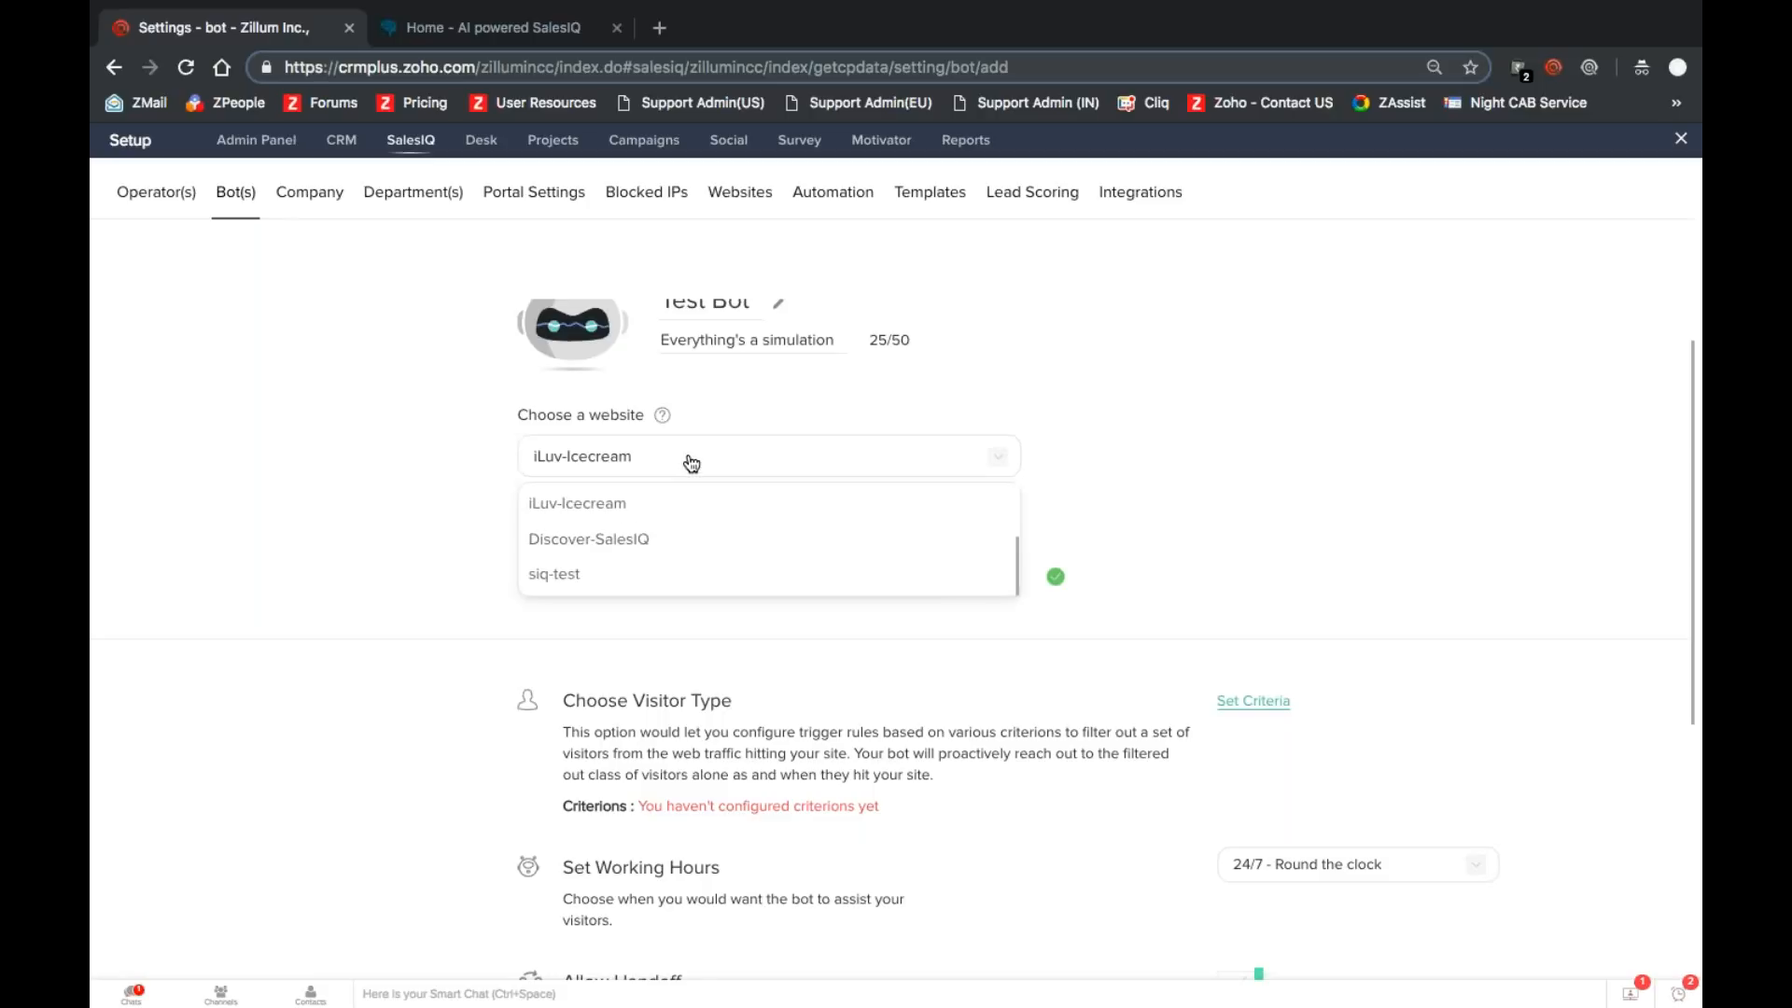
left_click(672, 539)
Step: Switch the bot's website to zilluminc, show its associated departments and deselect Sales & Billing
left_click(668, 470)
scroll(669, 560, "down", 1)
scroll(669, 561, "up", 1)
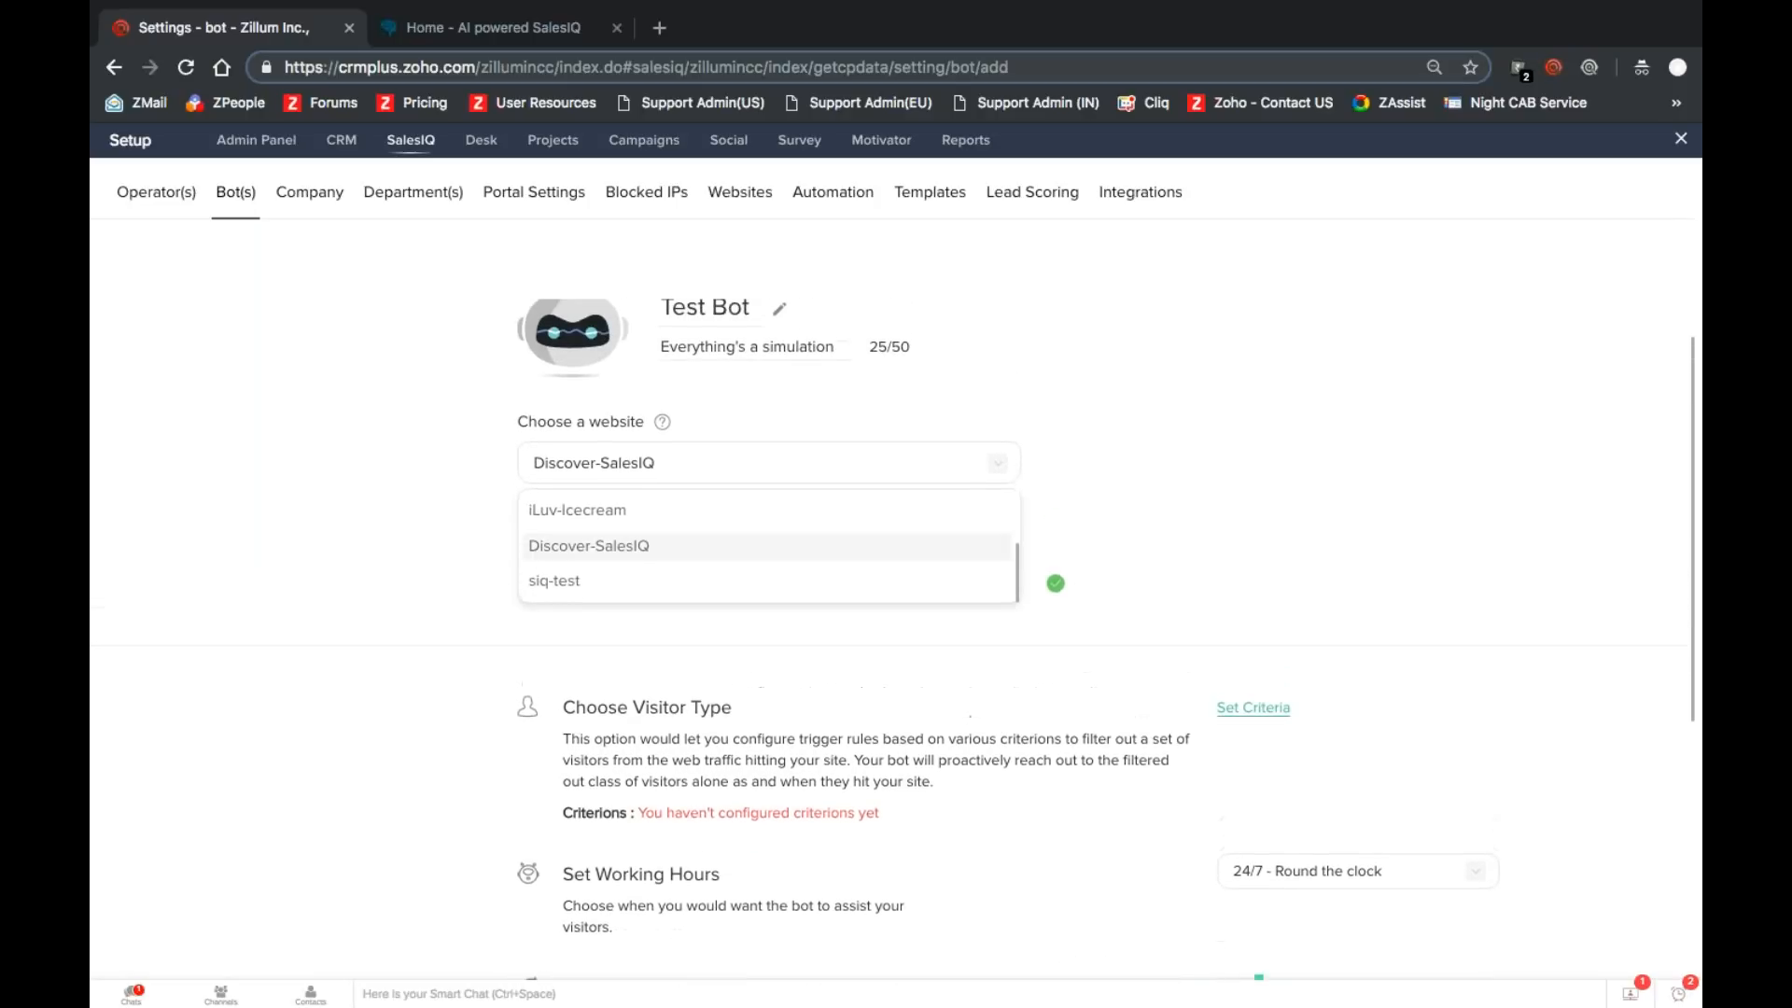
scroll(673, 548, "up", 1)
scroll(670, 537, "up", 1)
left_click(672, 549)
left_click(597, 572)
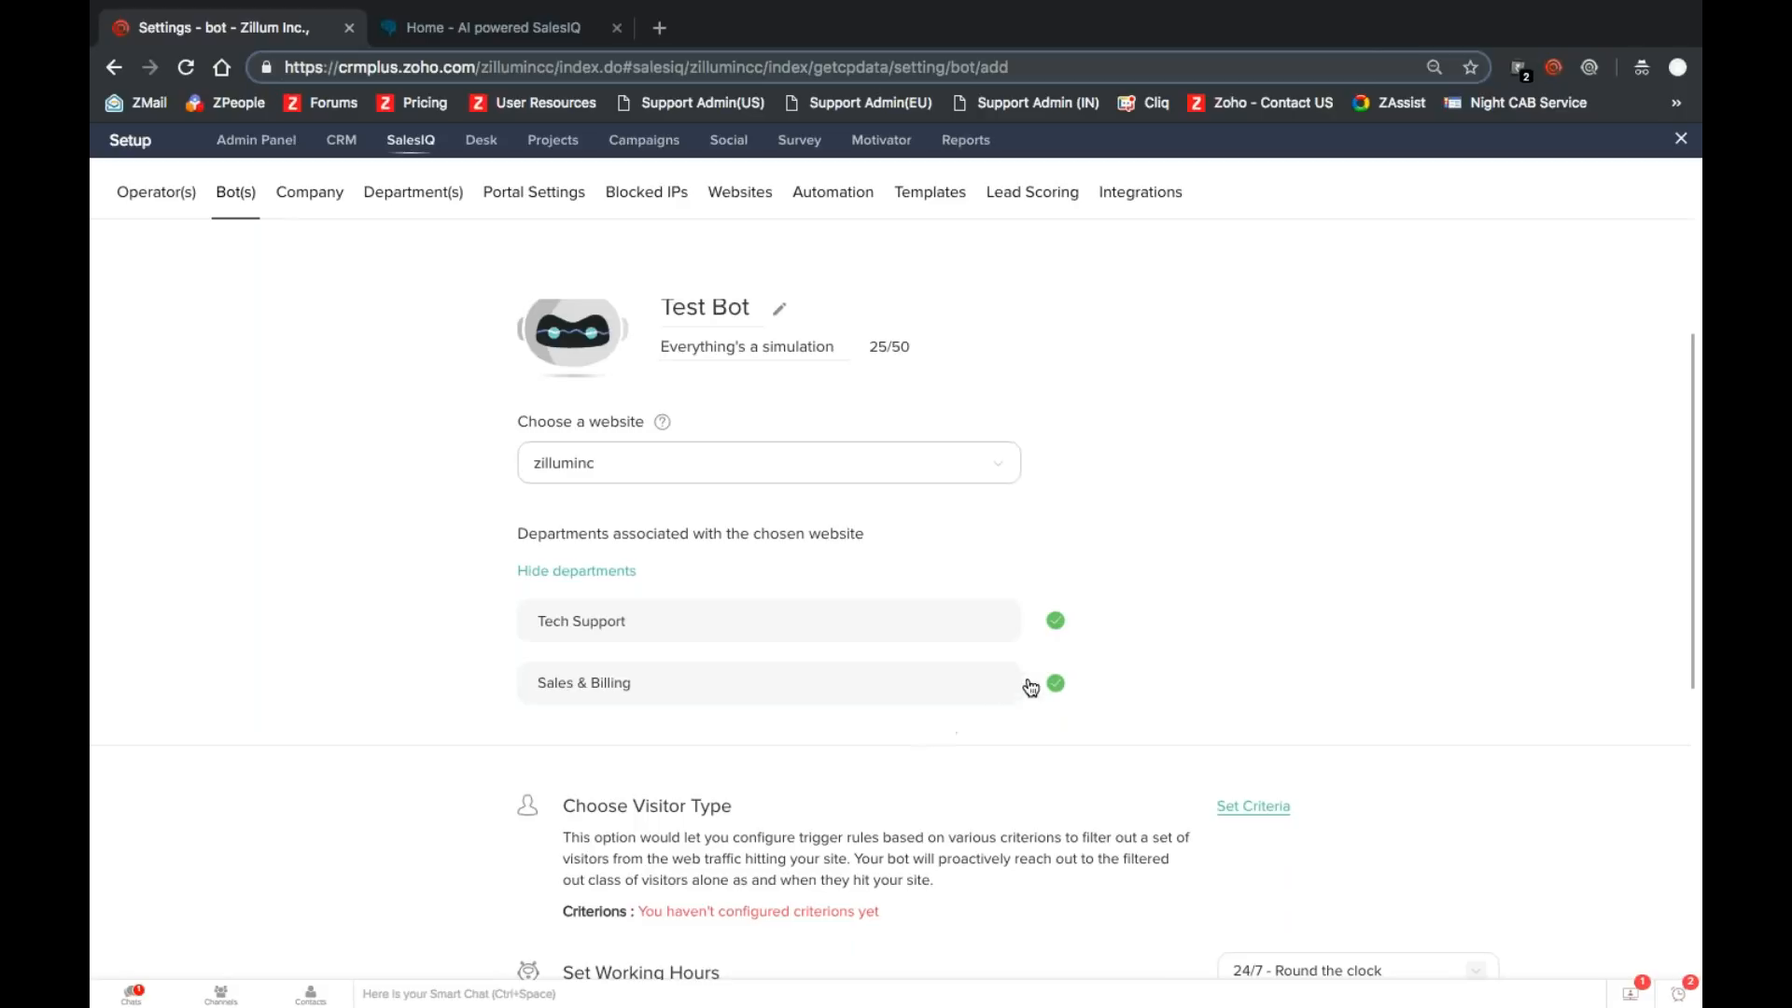
left_click(1056, 686)
Step: Set the bot's website to iLuv-Icecream
left_click(892, 470)
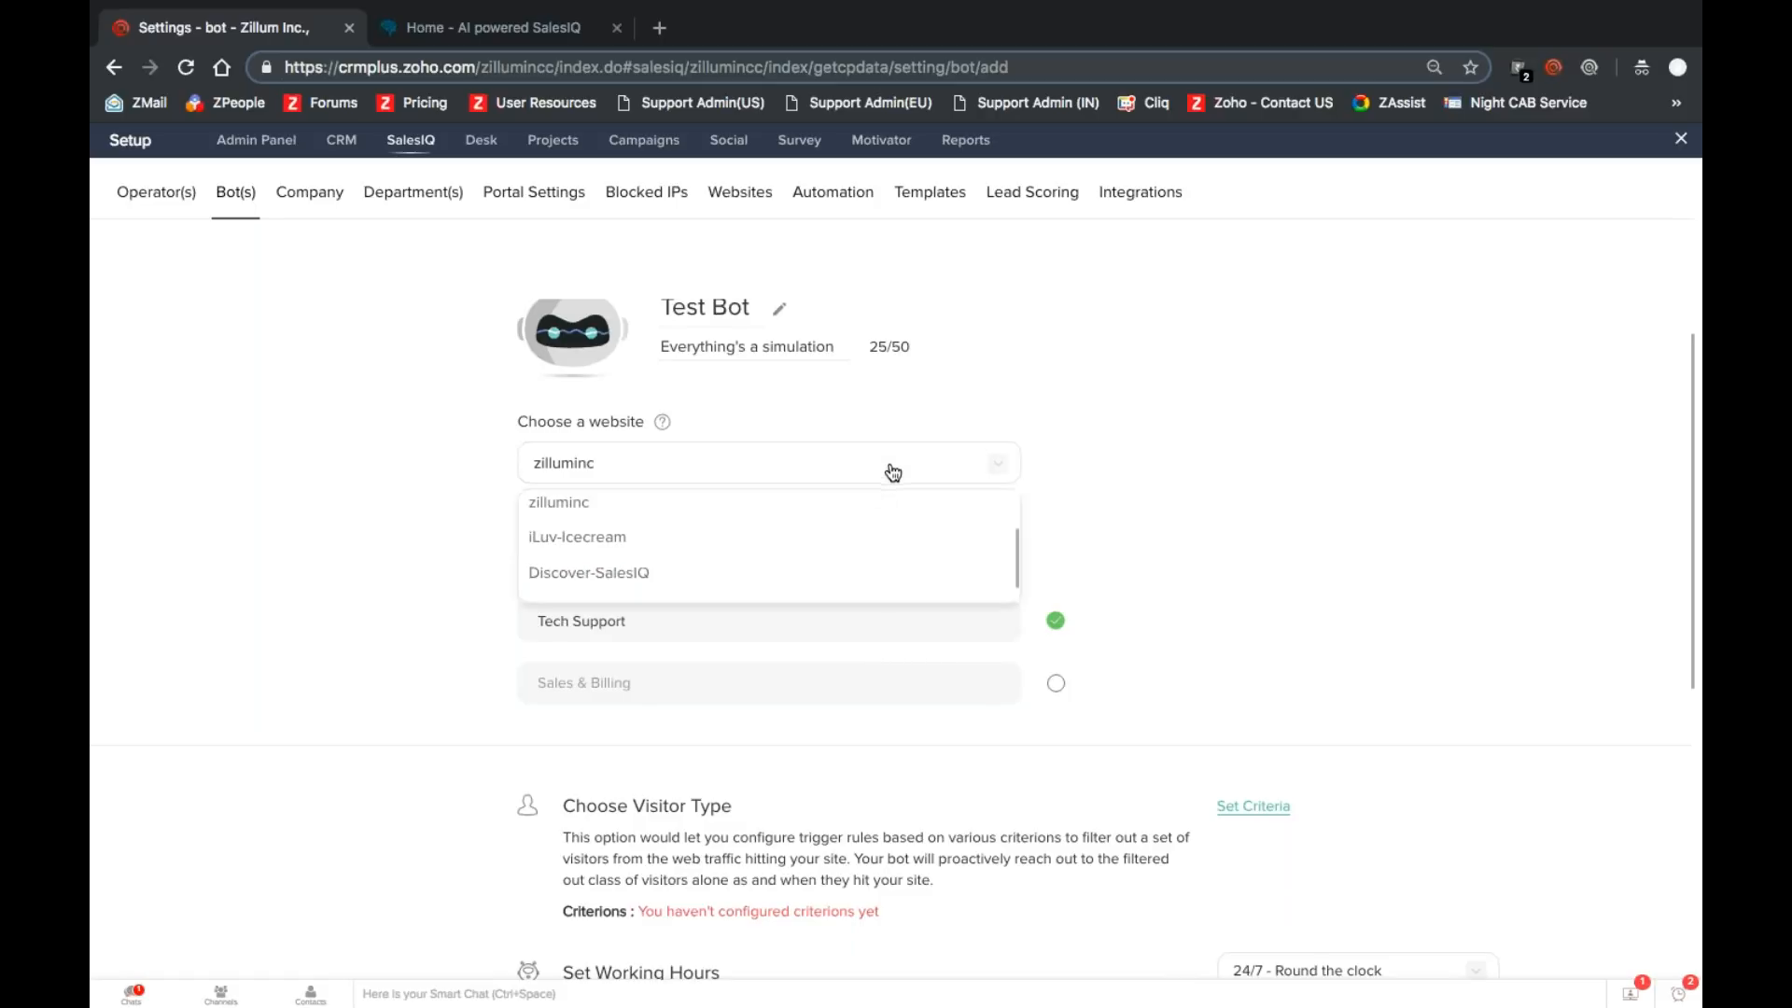
left_click(847, 558)
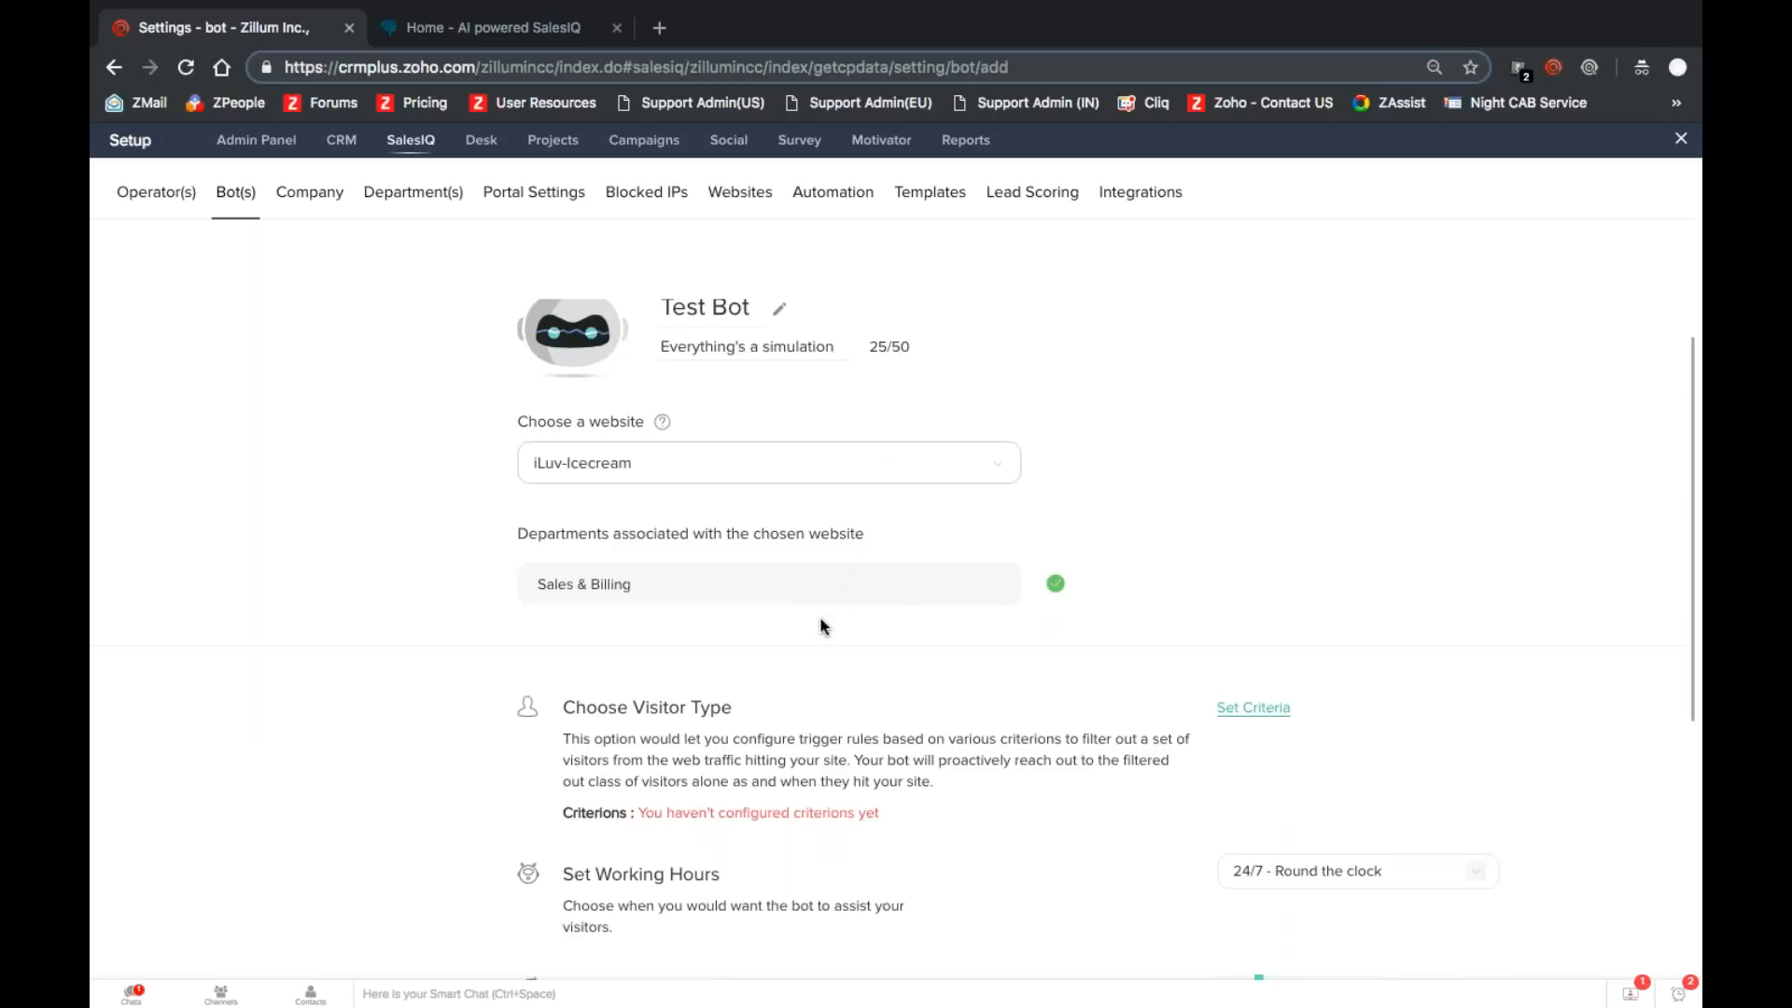
Step: Open the bot's trigger criteria for choosing the visitor type
scroll(820, 618, "down", 1)
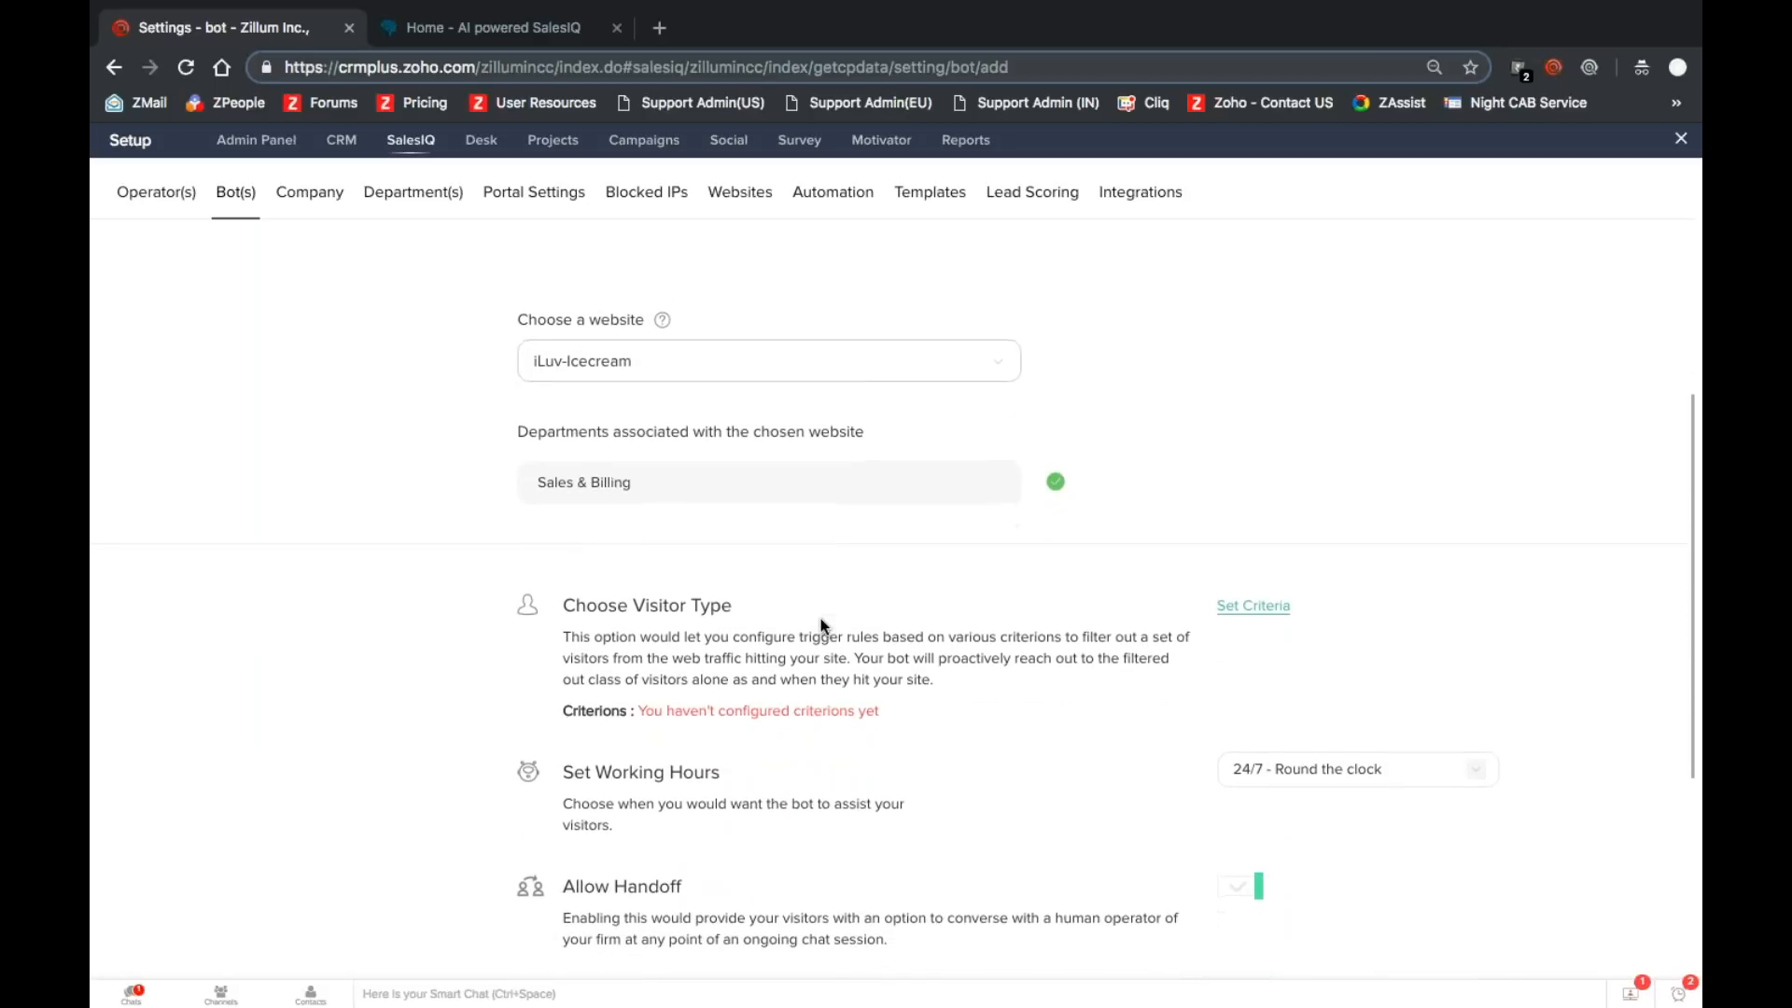
scroll(821, 618, "down", 1)
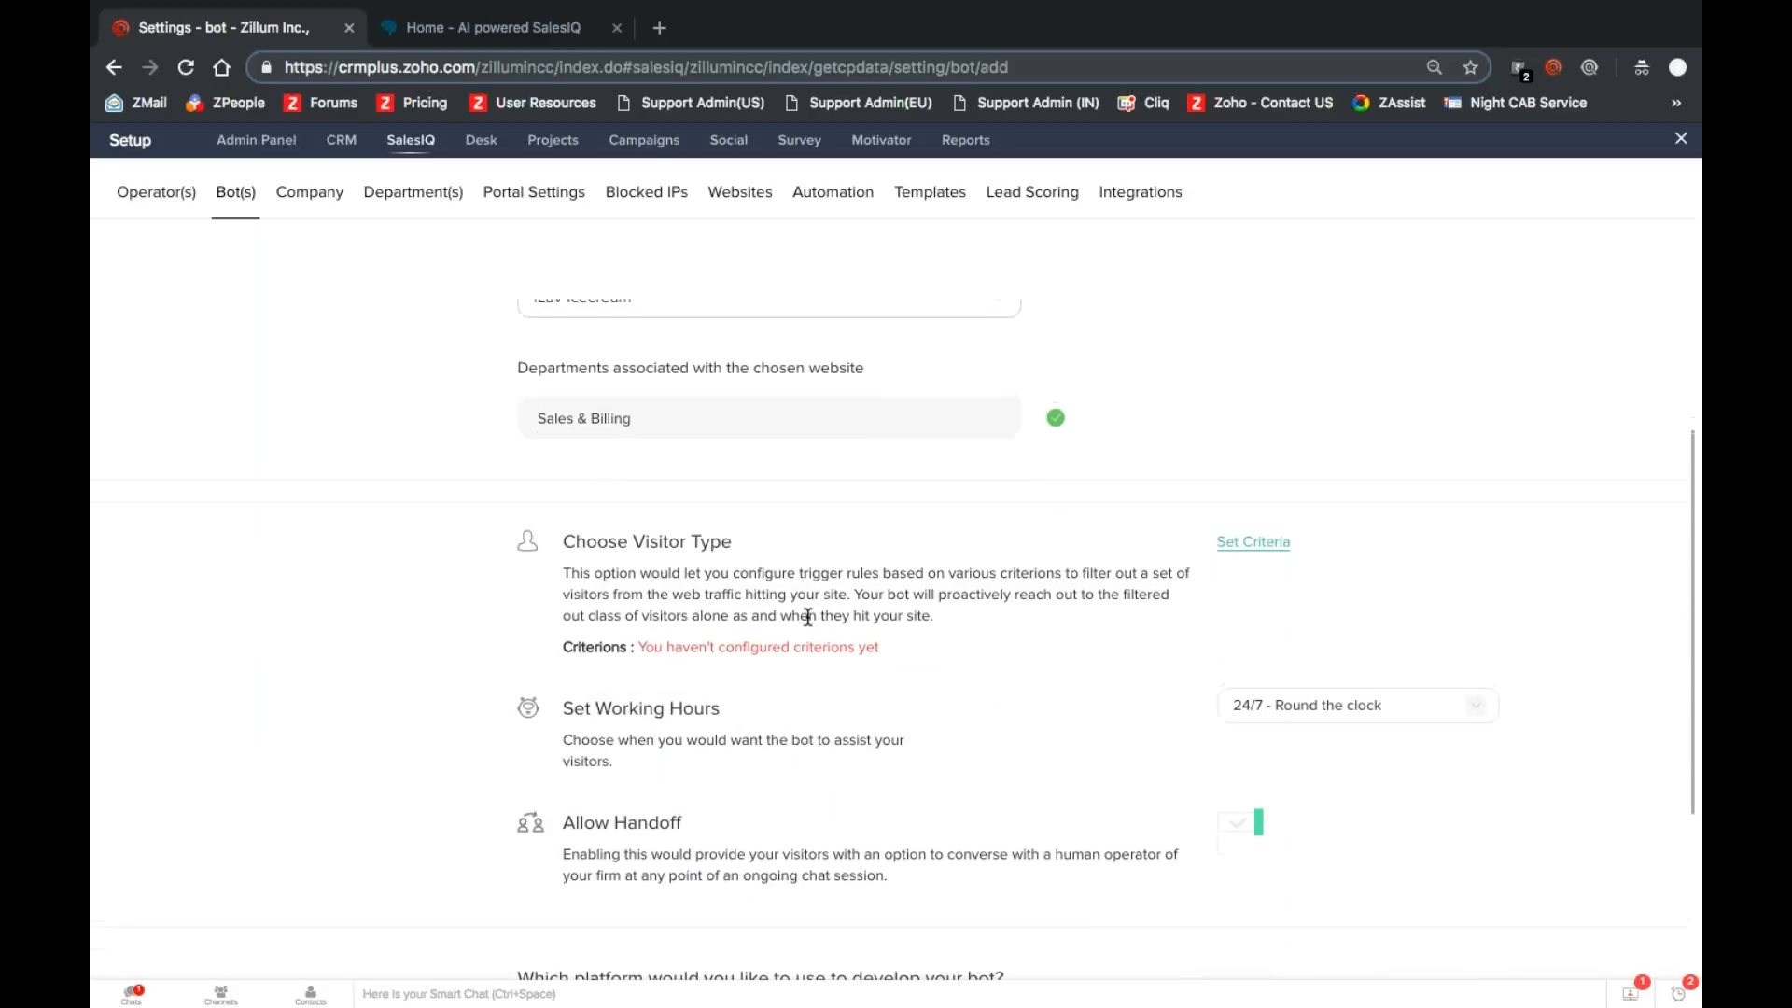
double_click(636, 540)
left_click(635, 540)
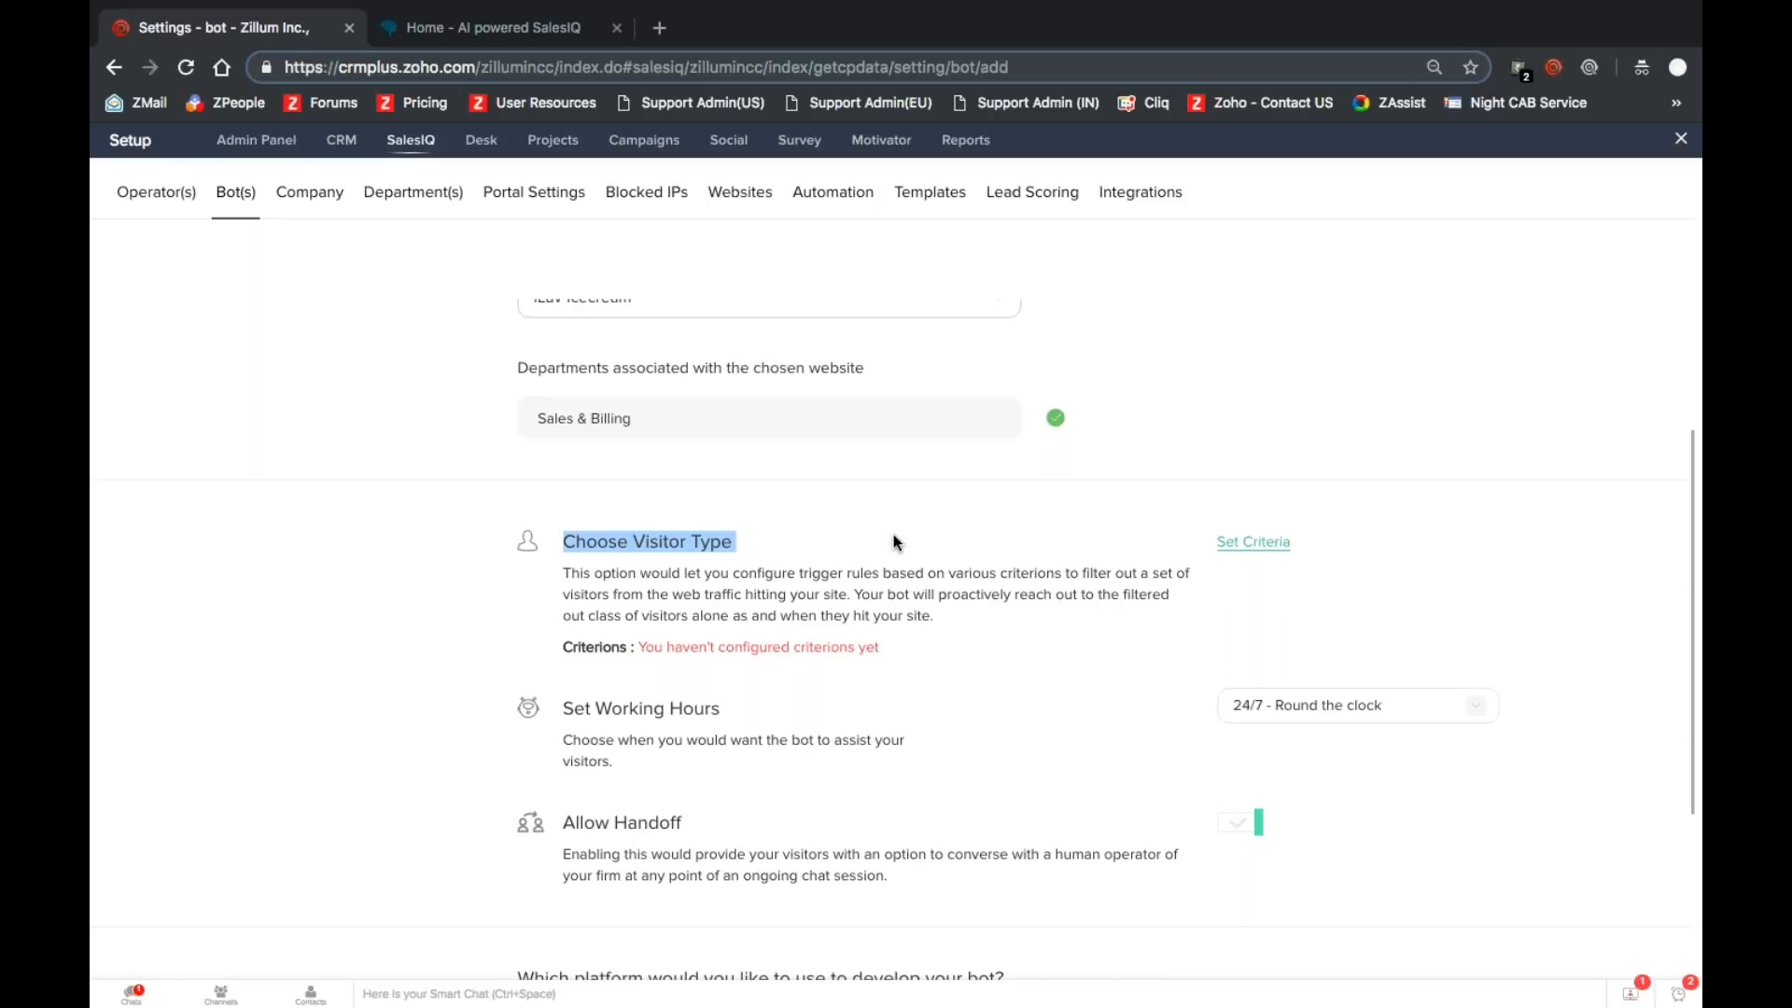
left_click(1251, 545)
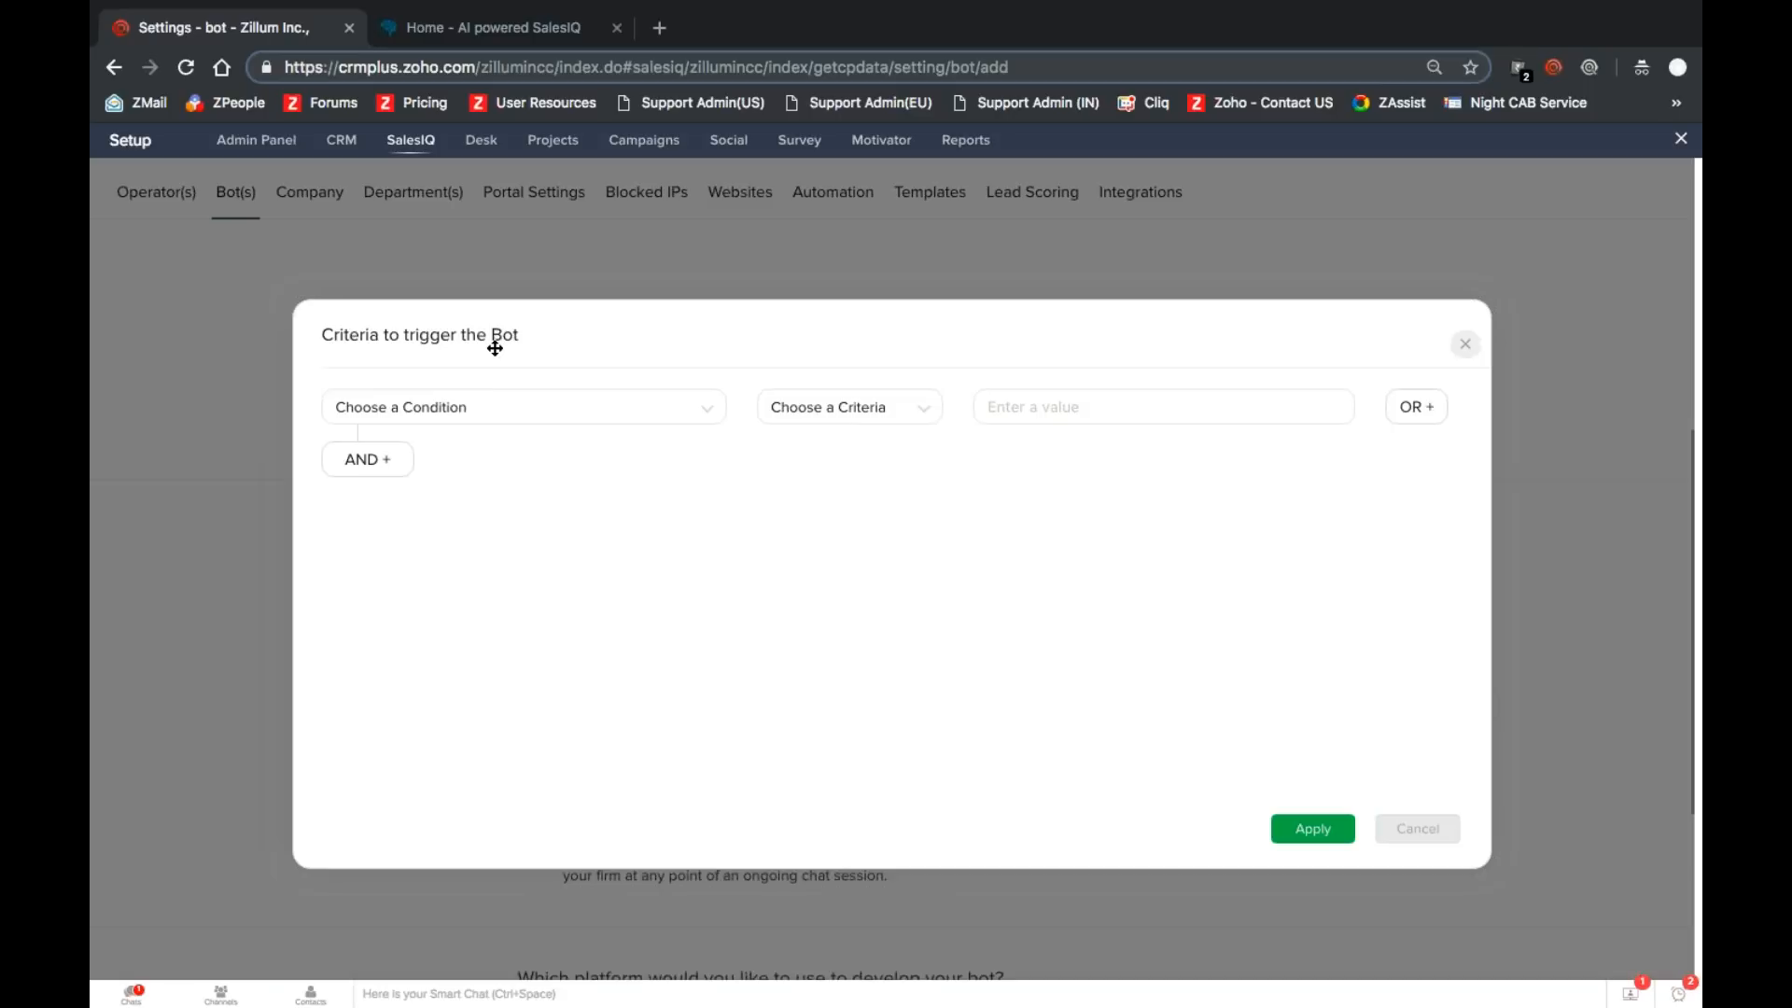
Step: Set the first trigger condition to Visitor Type is equal to Returning
left_click(476, 405)
type("typ")
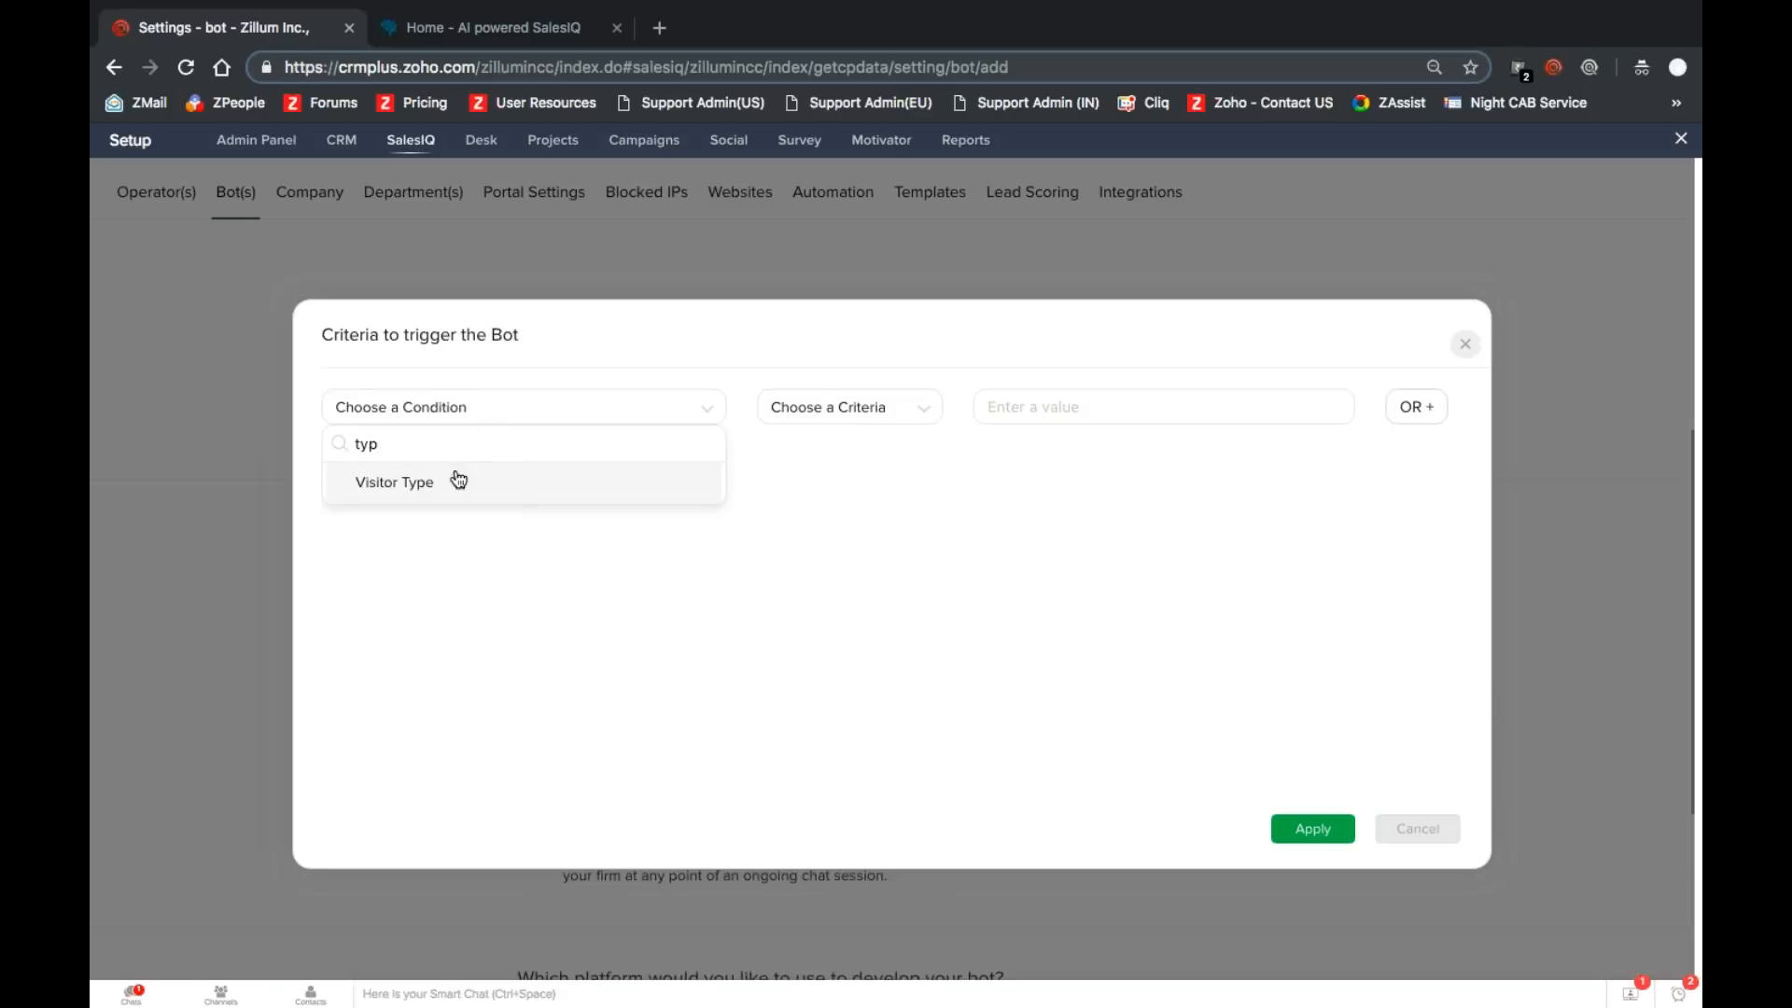
left_click(457, 478)
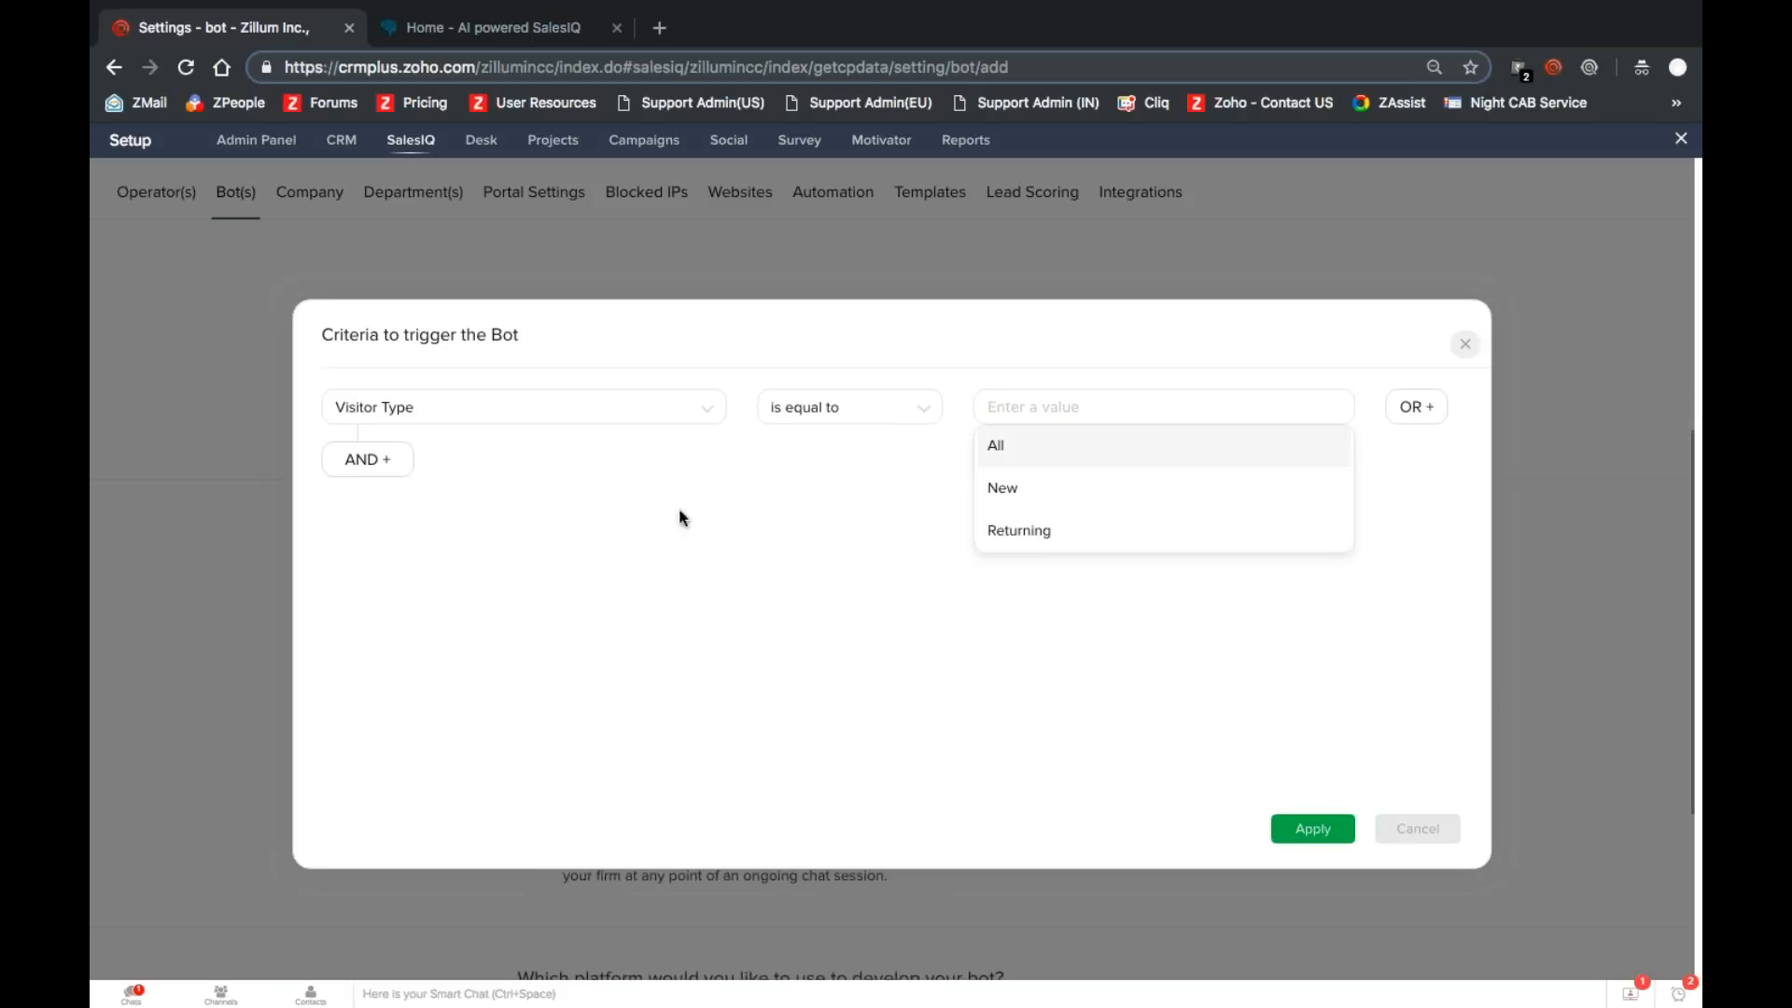
left_click(1013, 528)
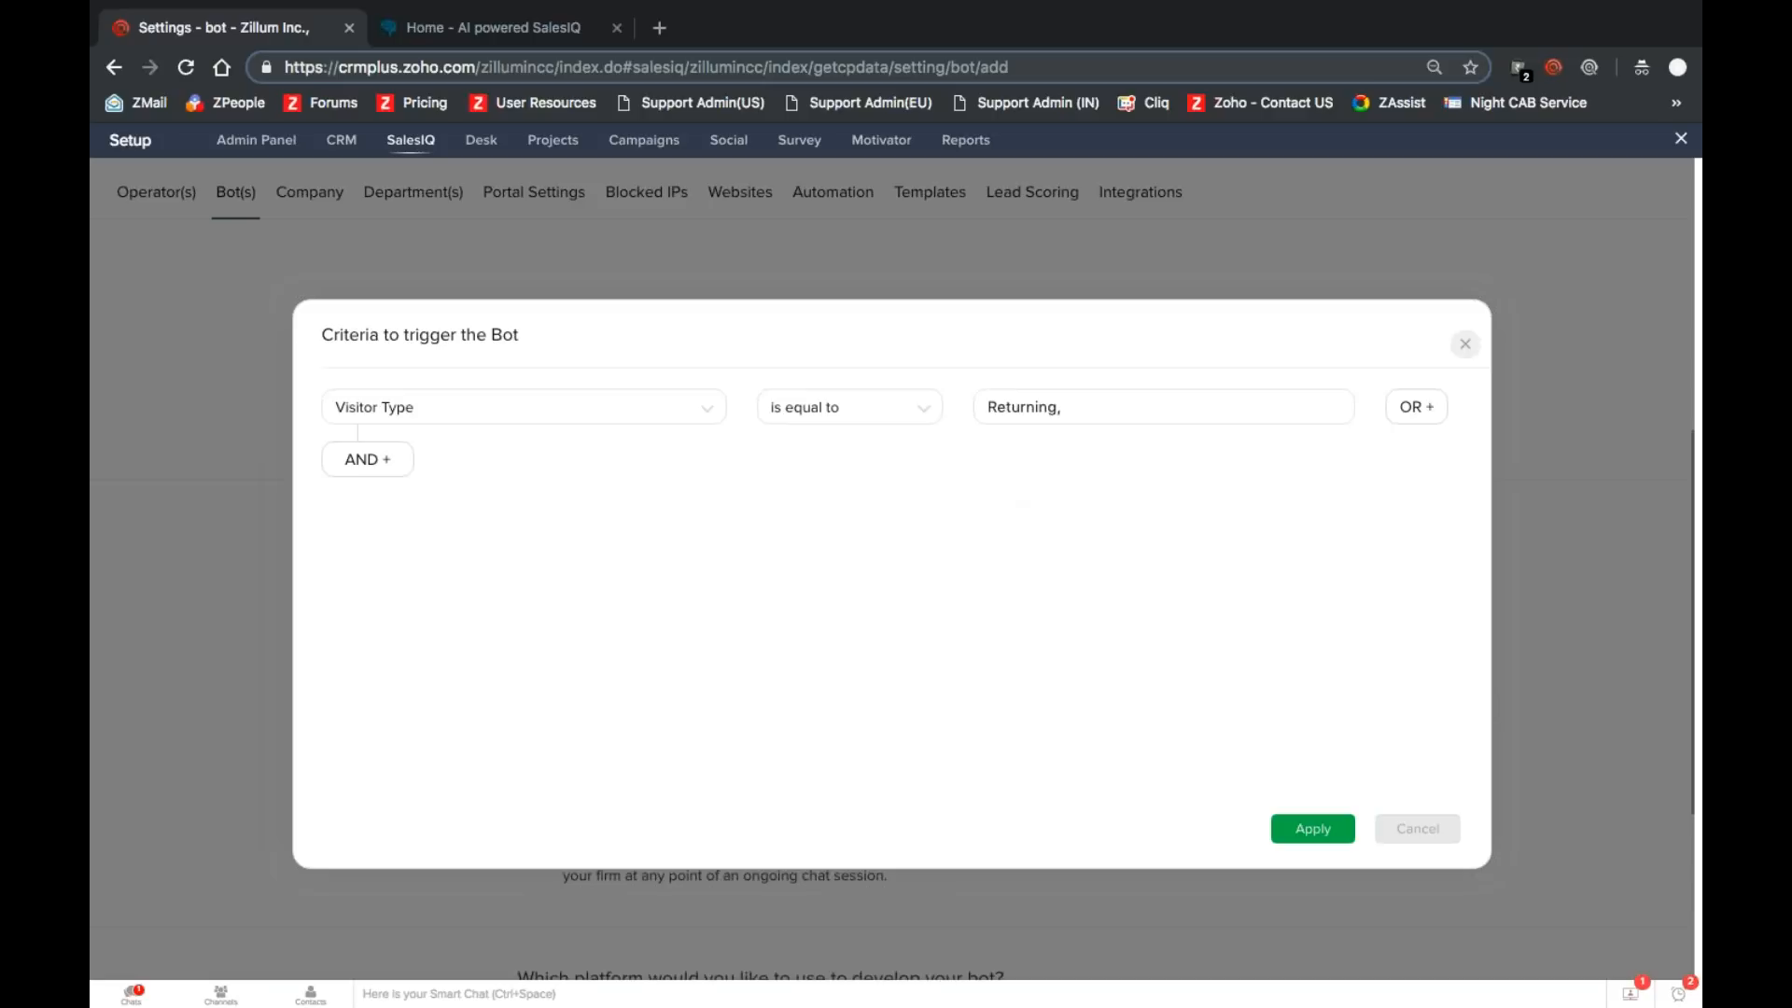
Step: Change the first trigger condition to Current Visit Source is equal to AdWords
left_click(673, 401)
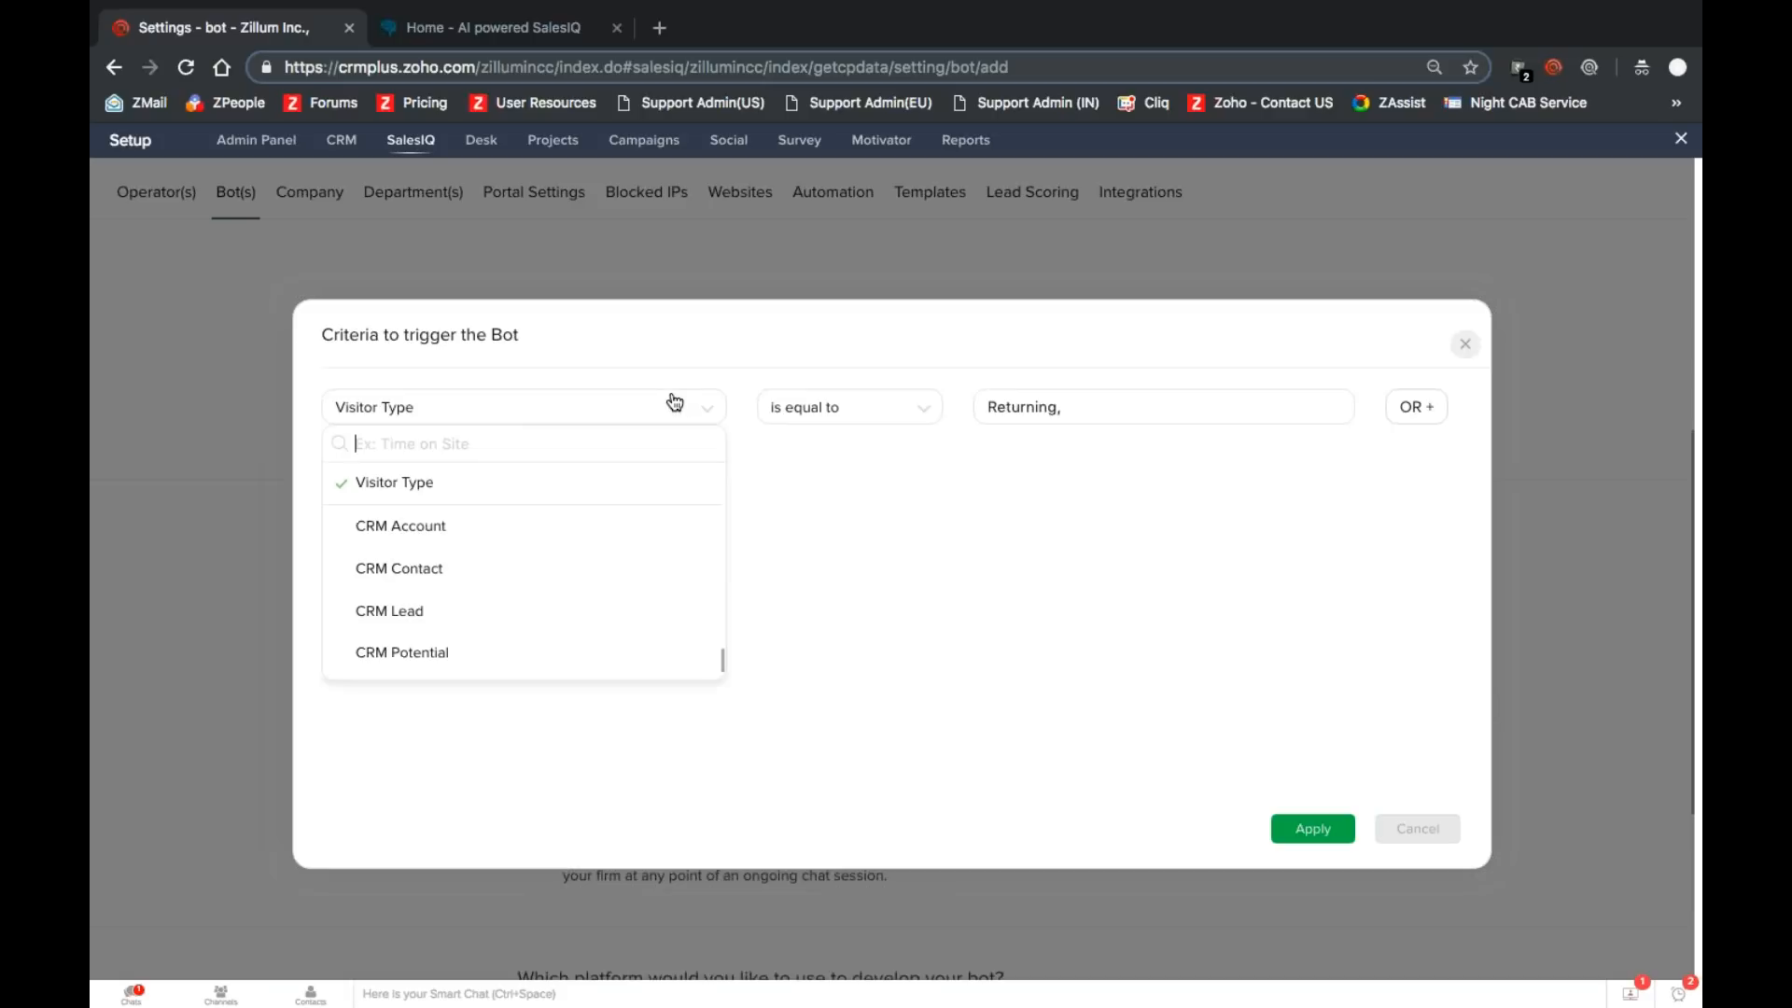
type("sour")
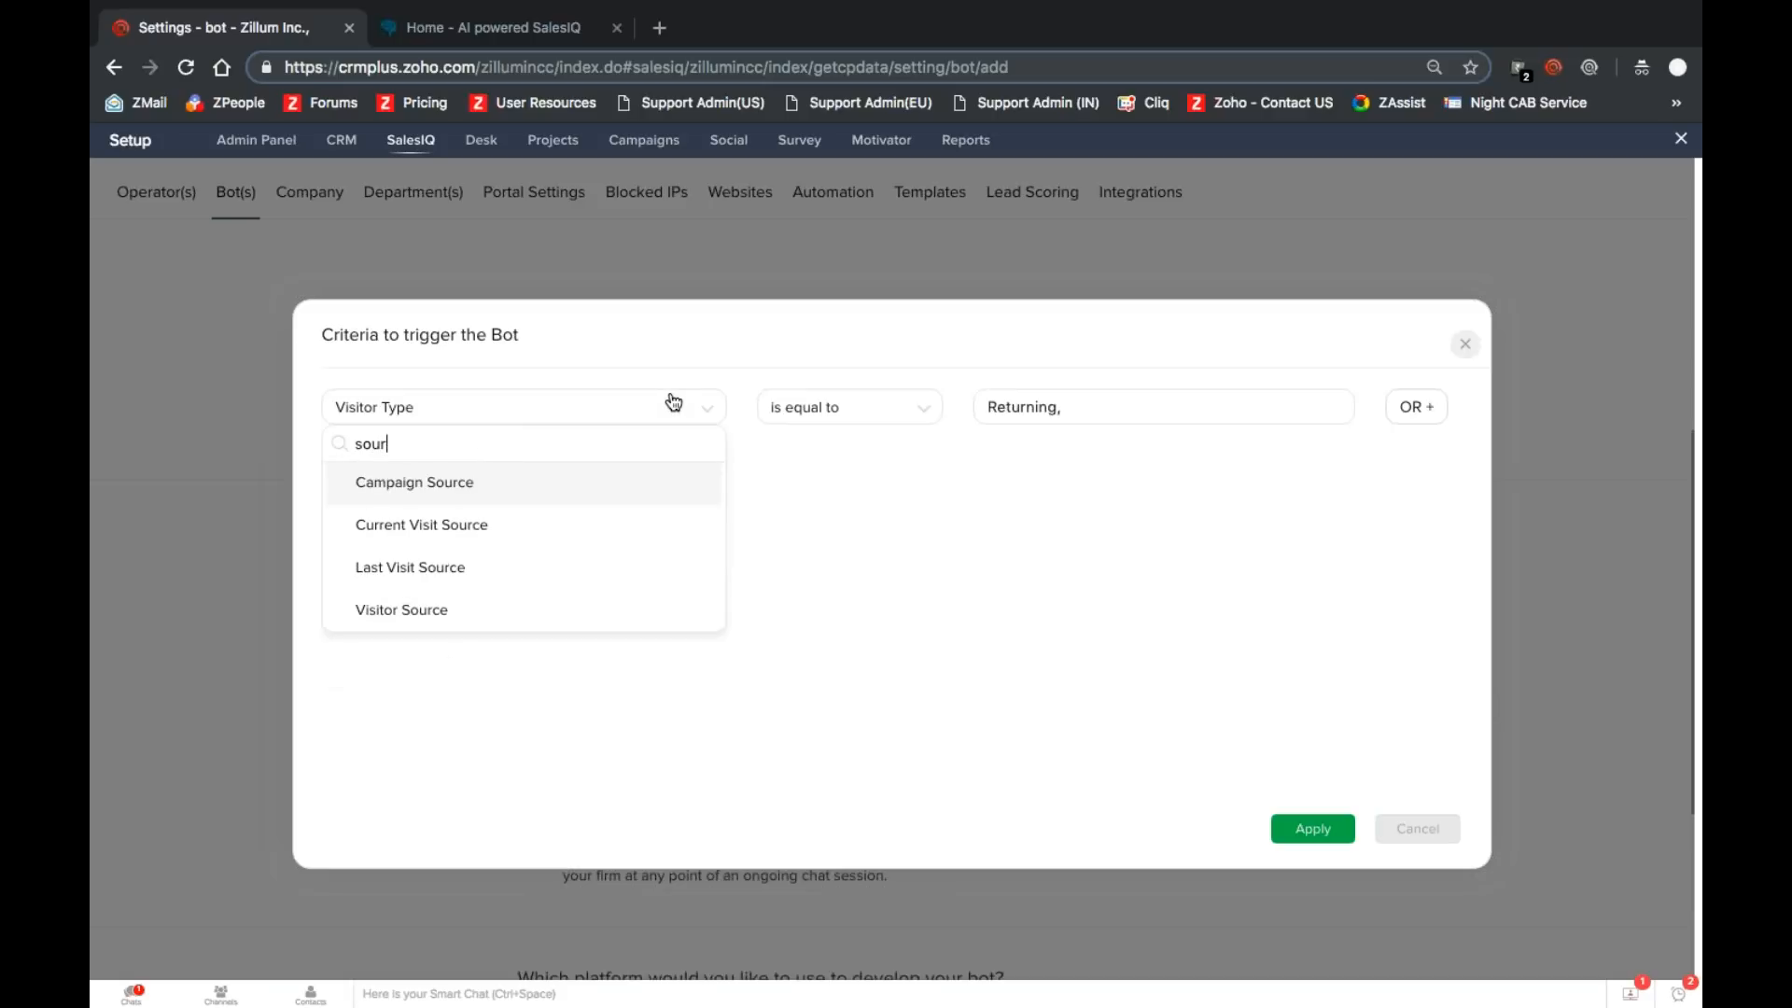
left_click(574, 525)
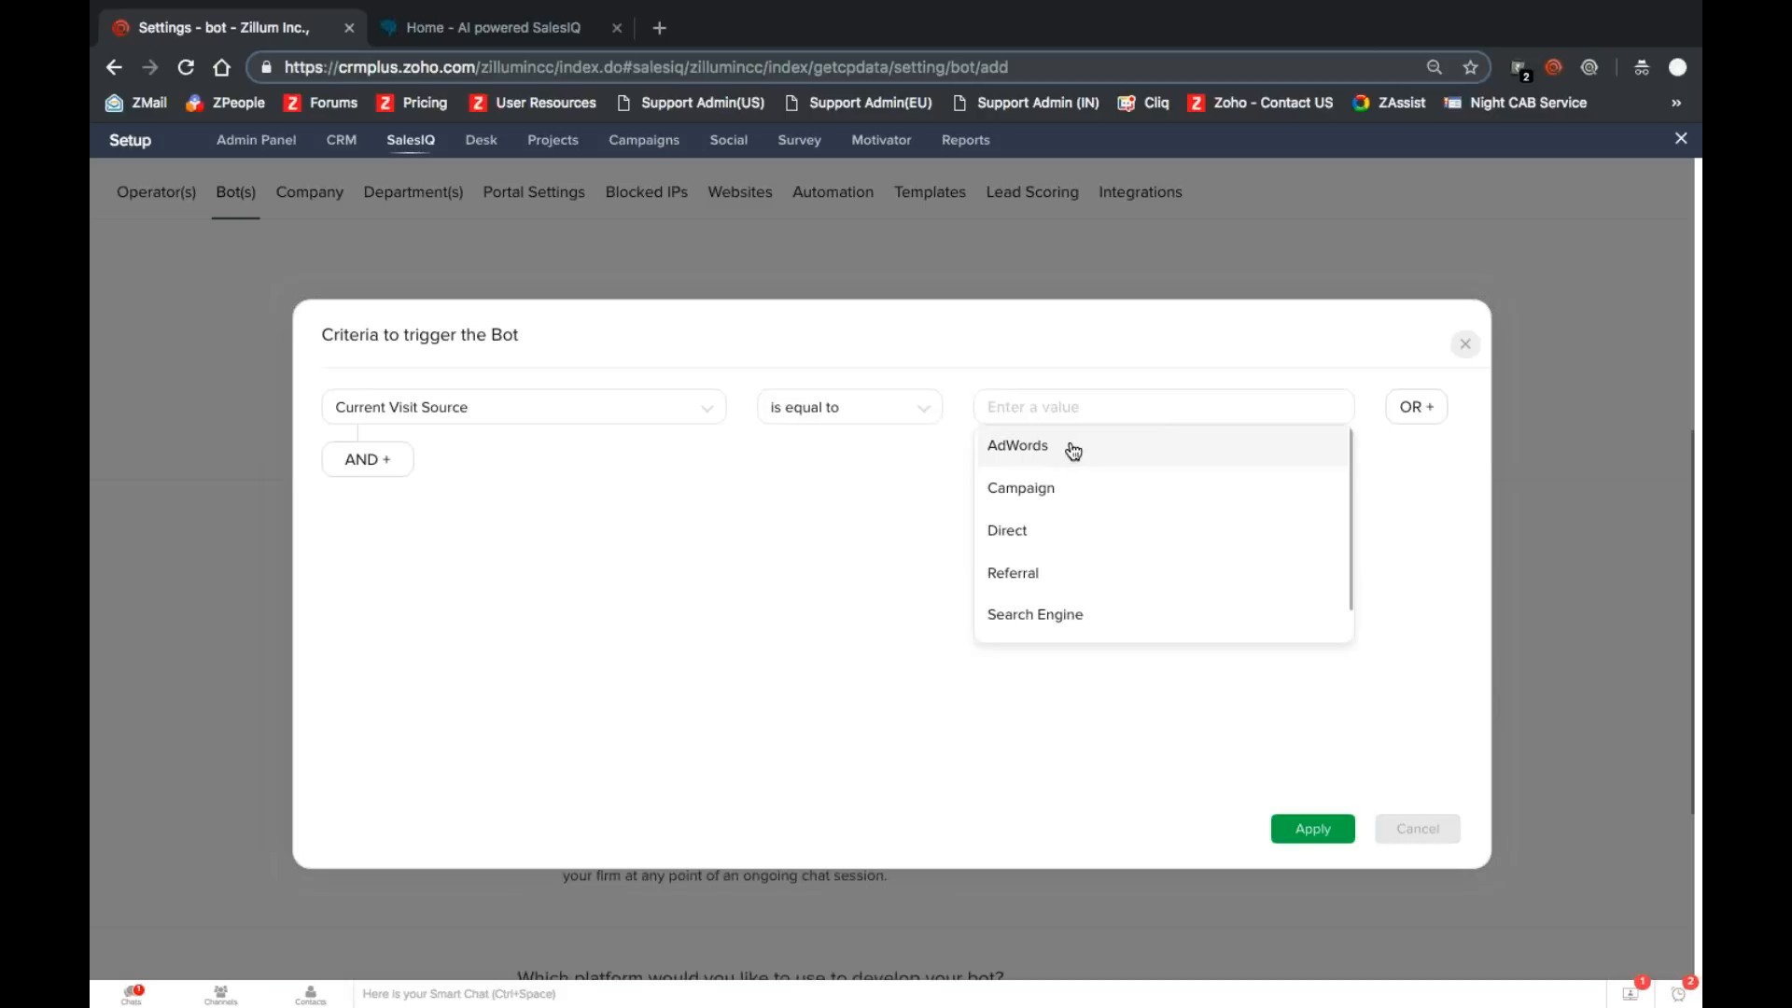
scroll(1065, 574, "down", 1)
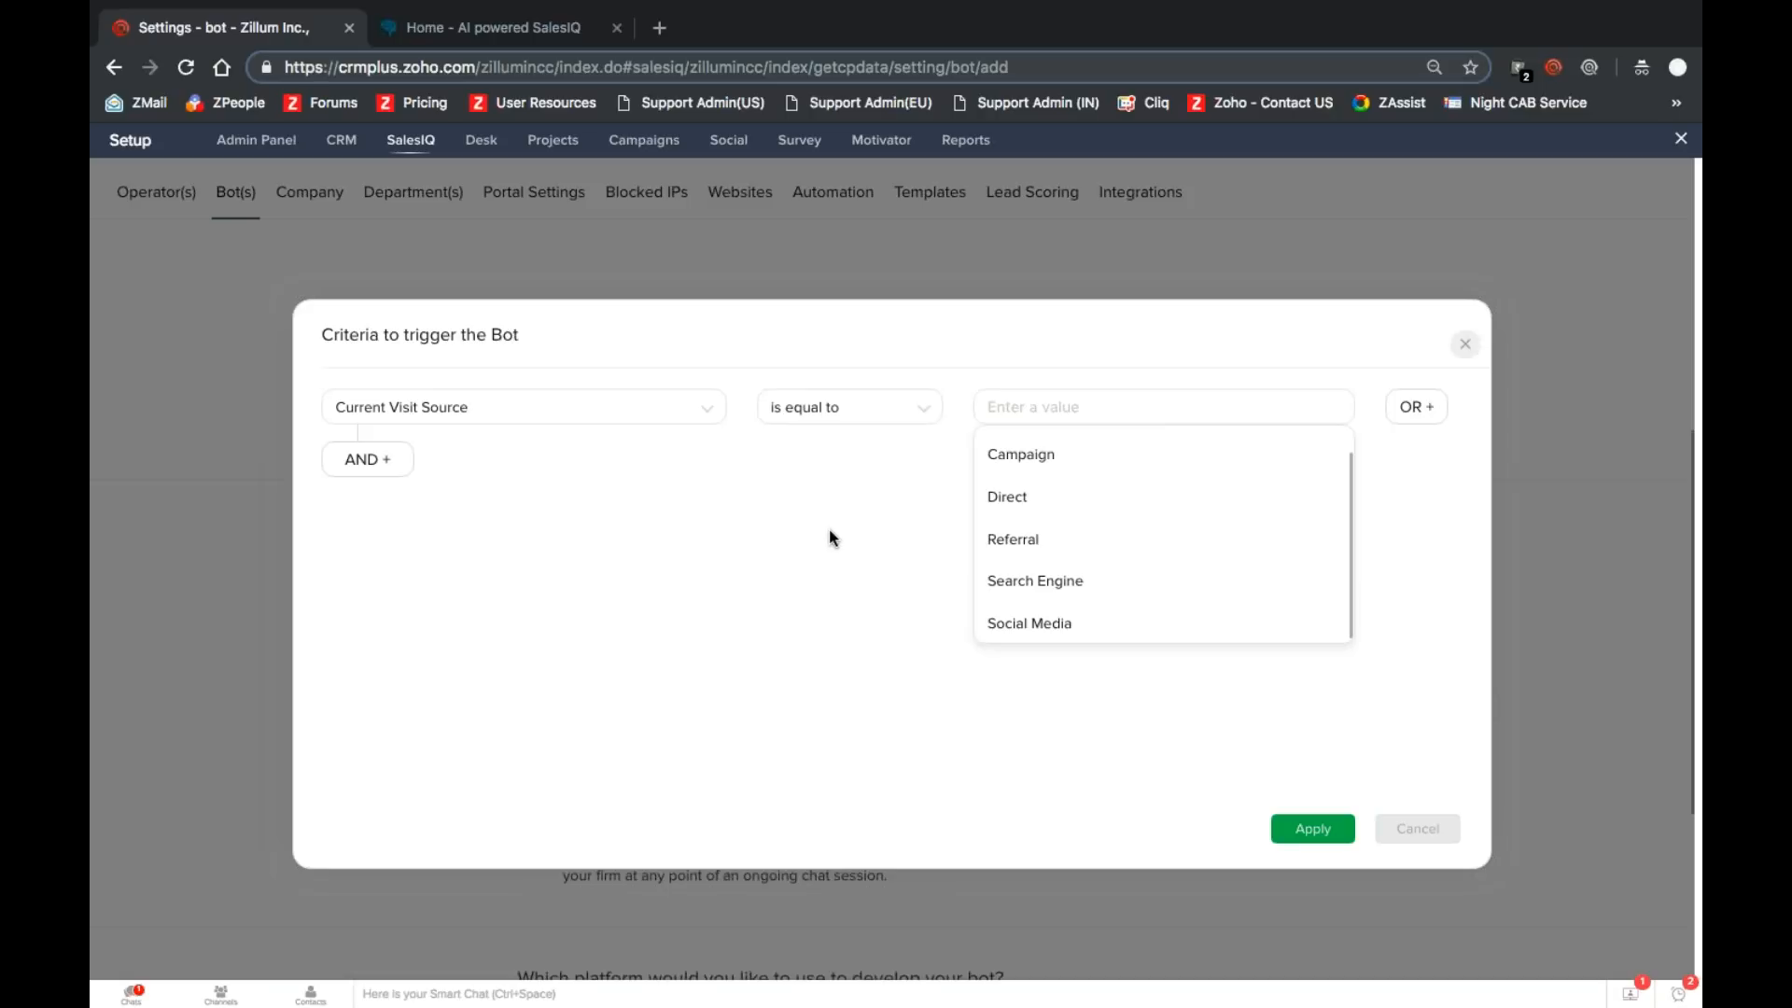
scroll(1063, 454, "up", 1)
left_click(1065, 455)
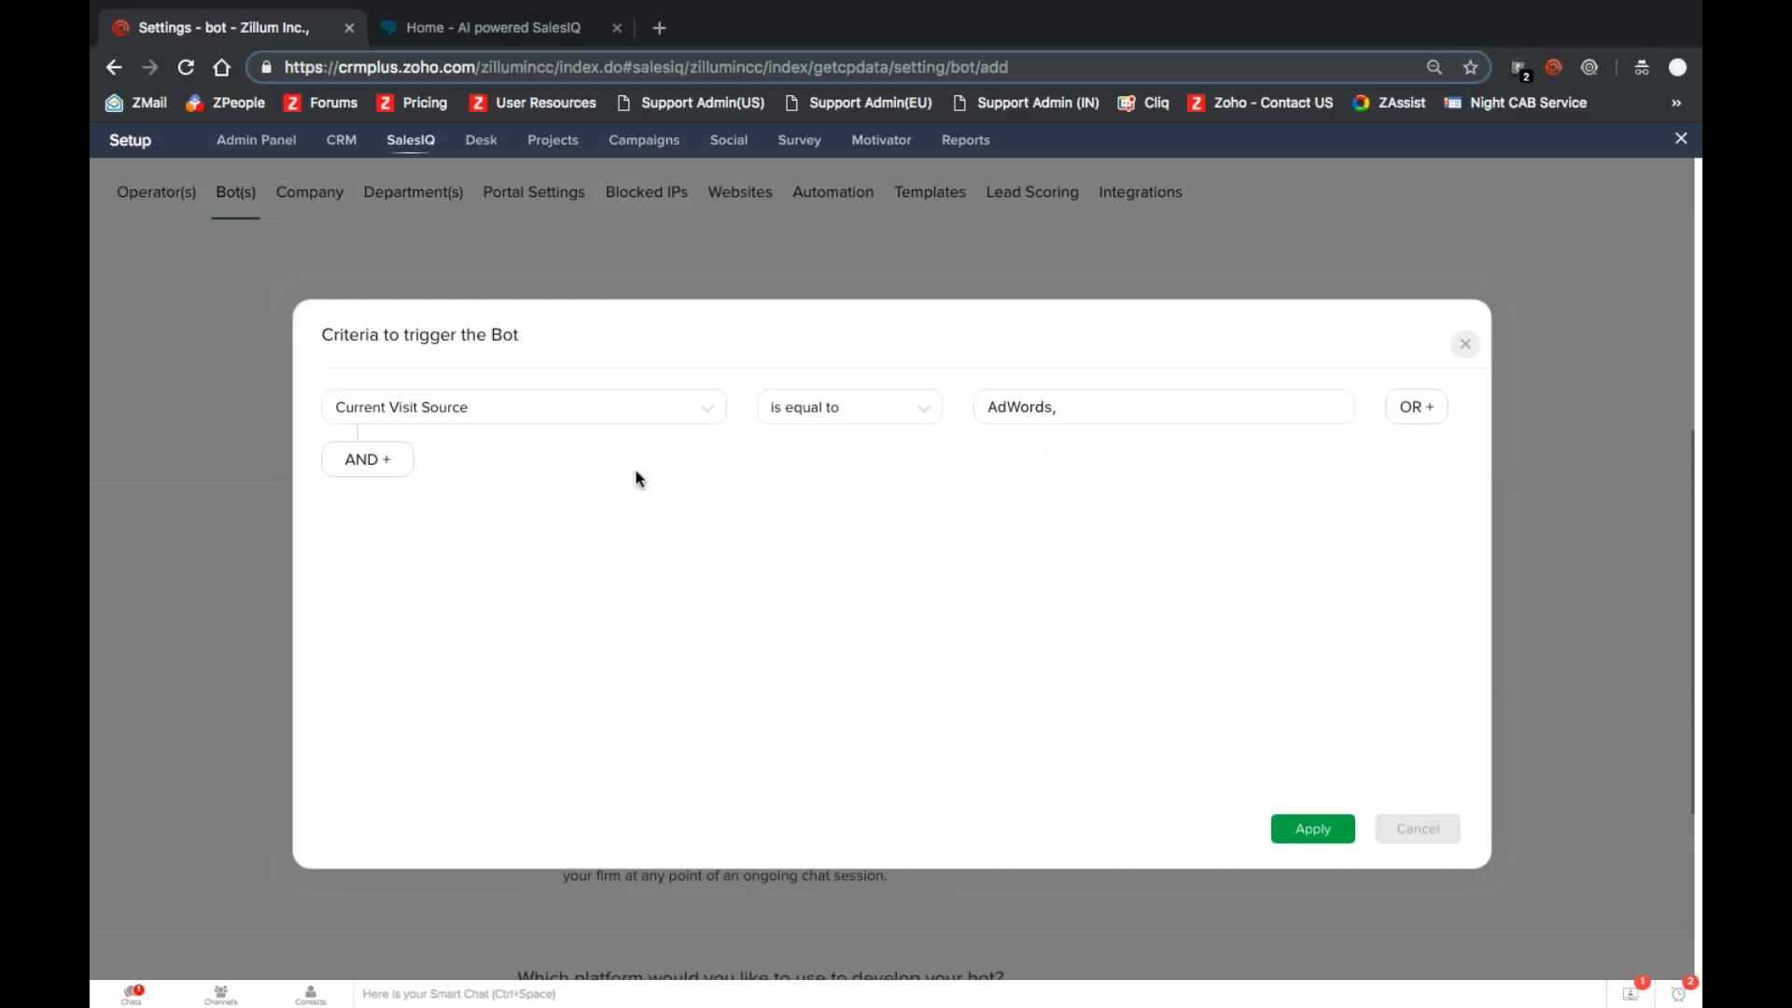
Step: Add an AND condition requiring Time on Site to be more than 45 Seconds
left_click(376, 463)
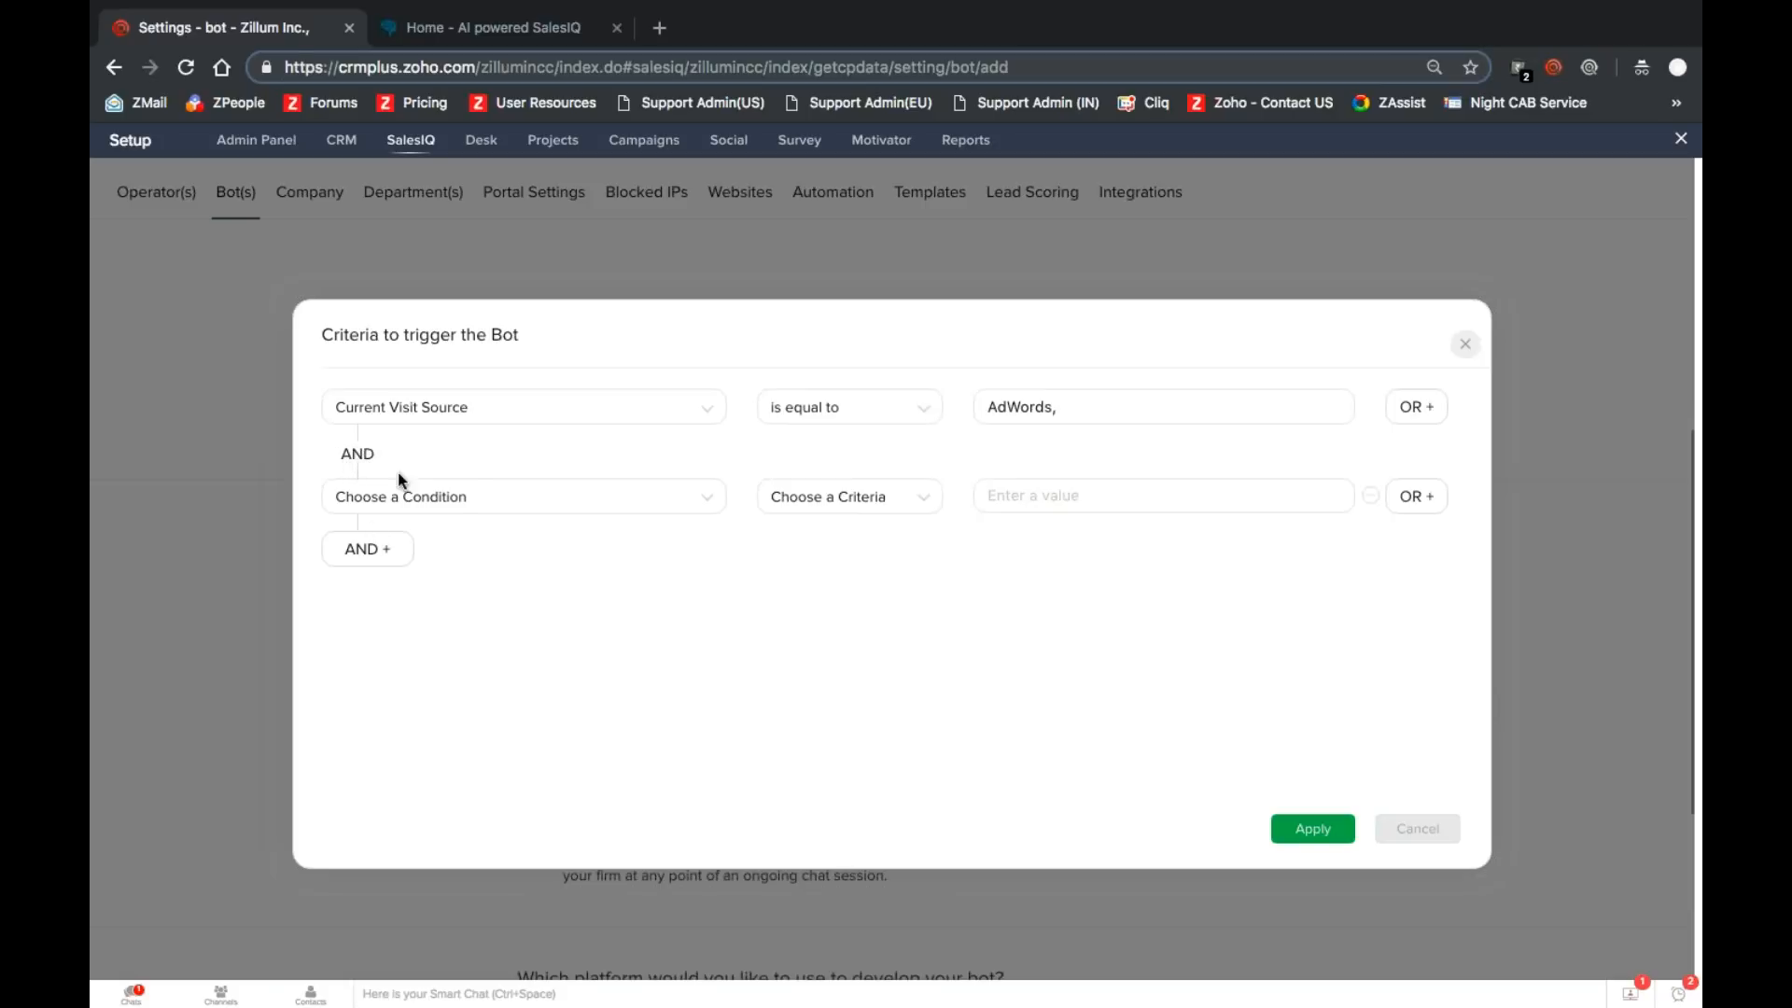
left_click(461, 500)
type("tim")
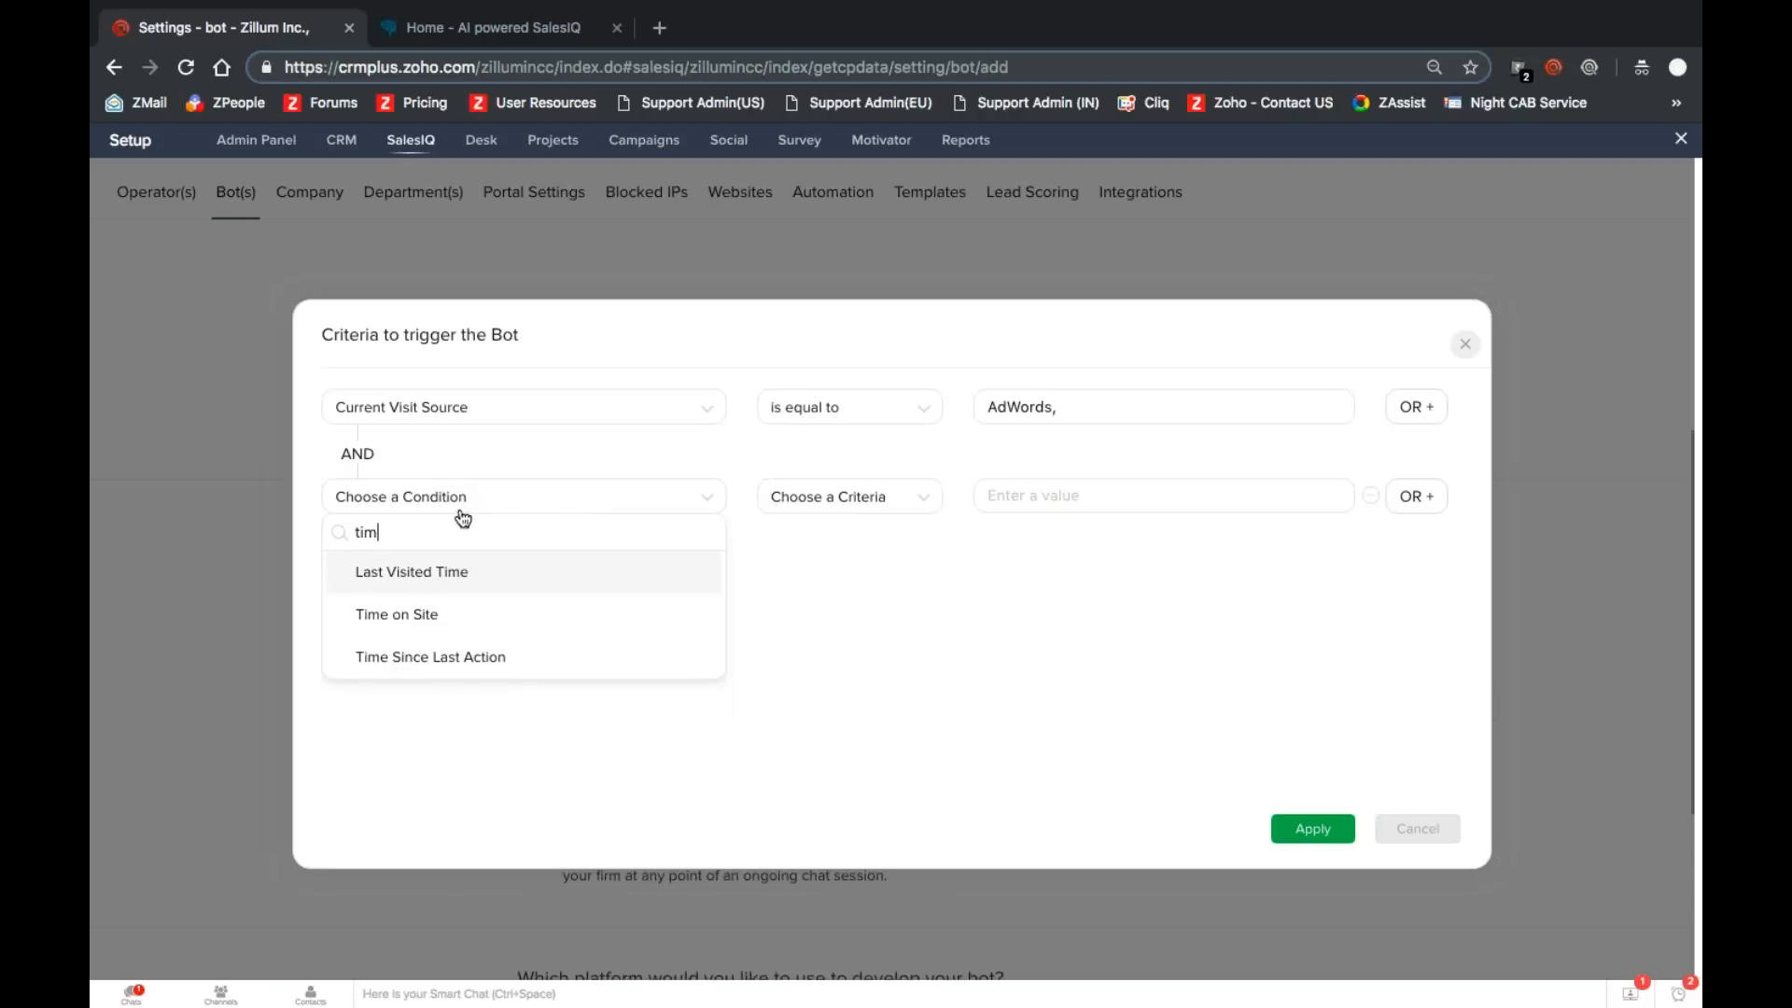
left_click(450, 624)
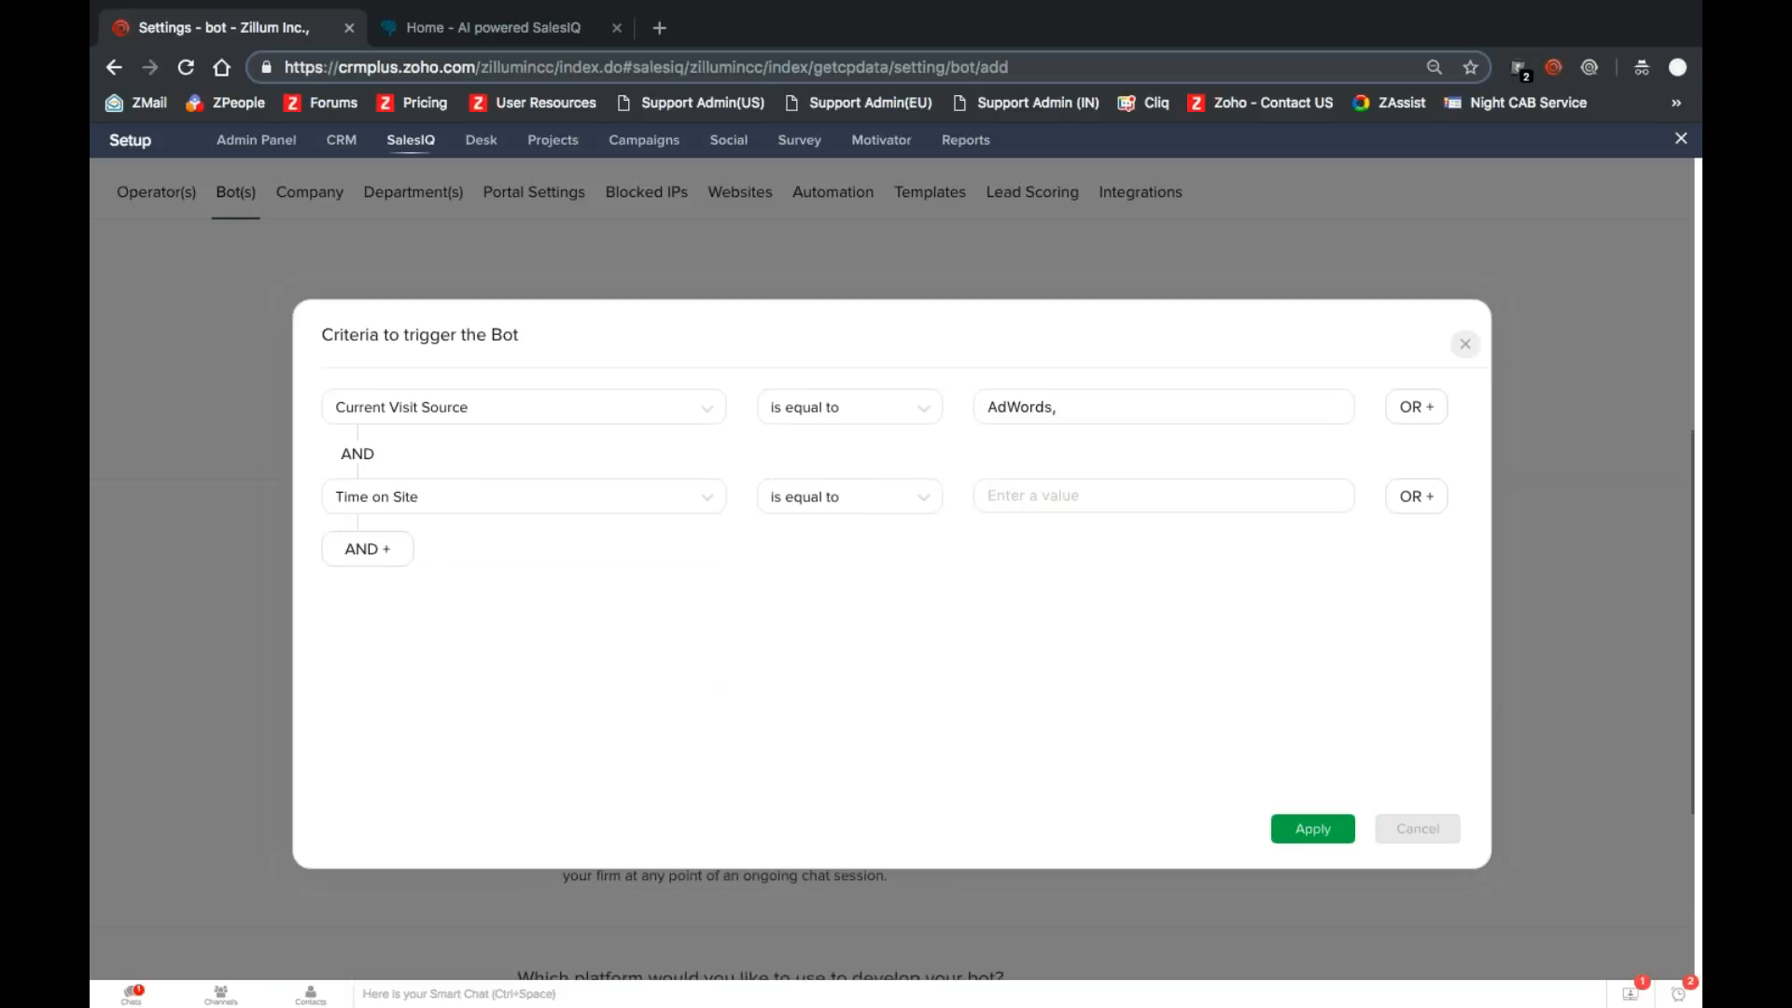
left_click(901, 494)
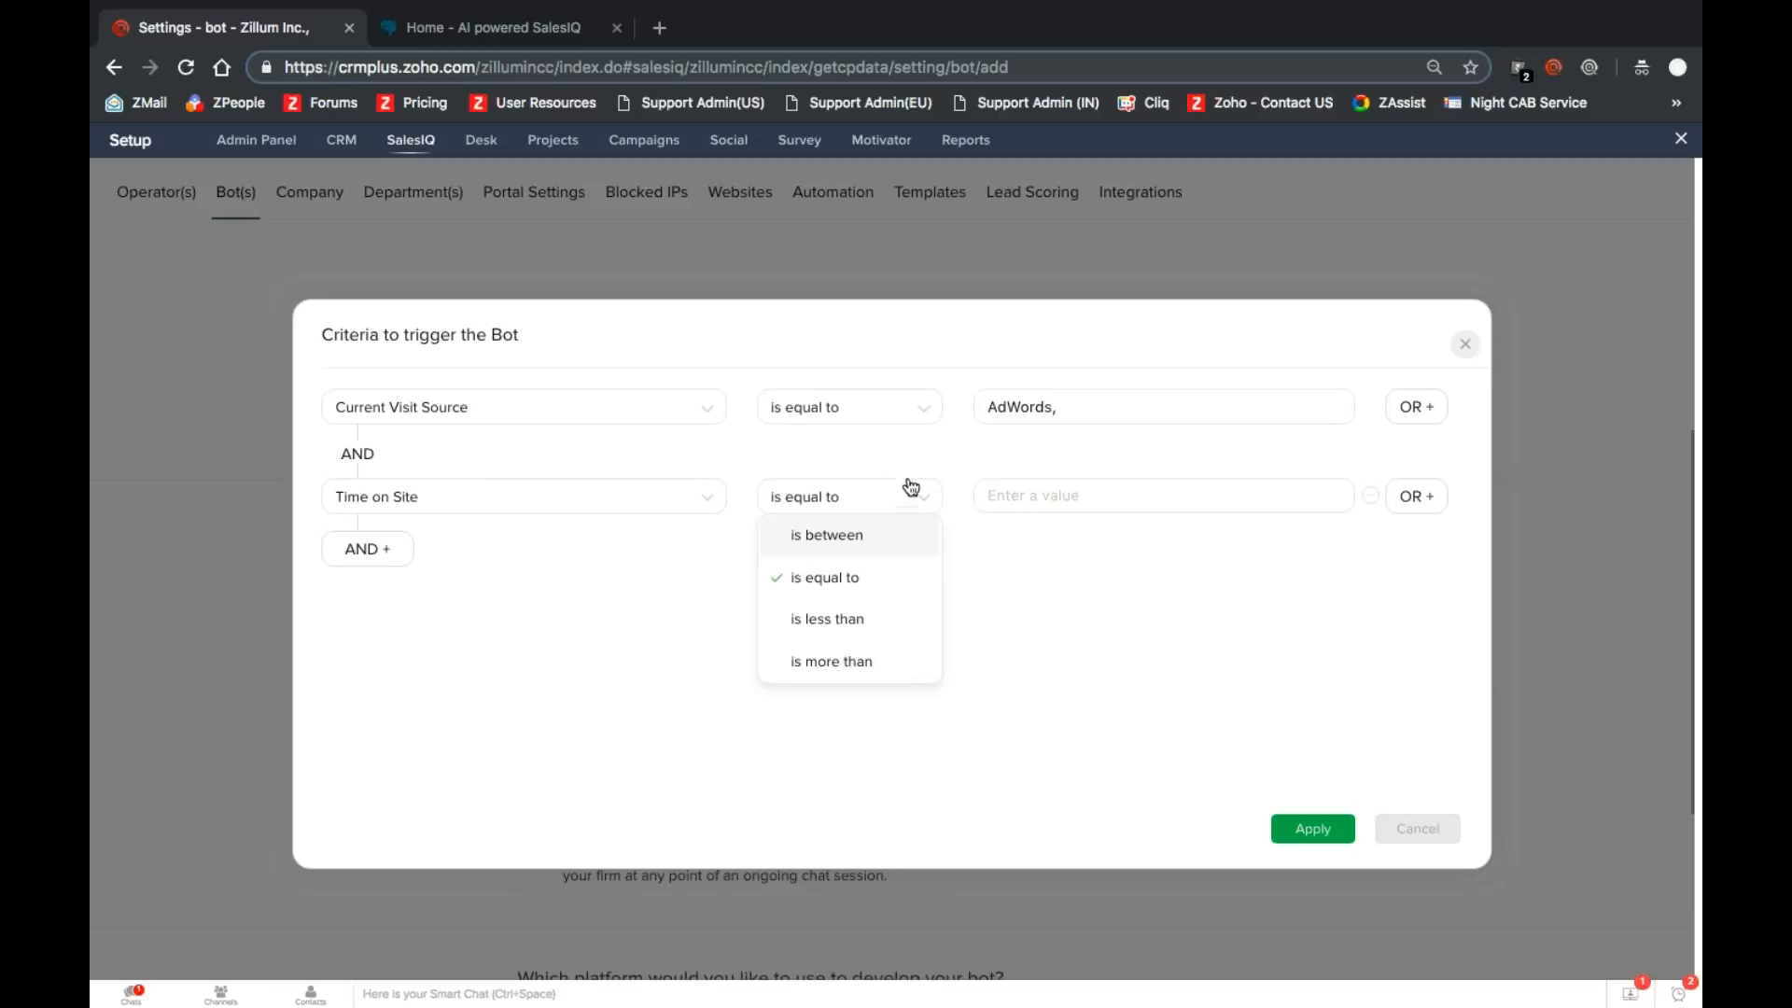
left_click(892, 661)
left_click(1008, 492)
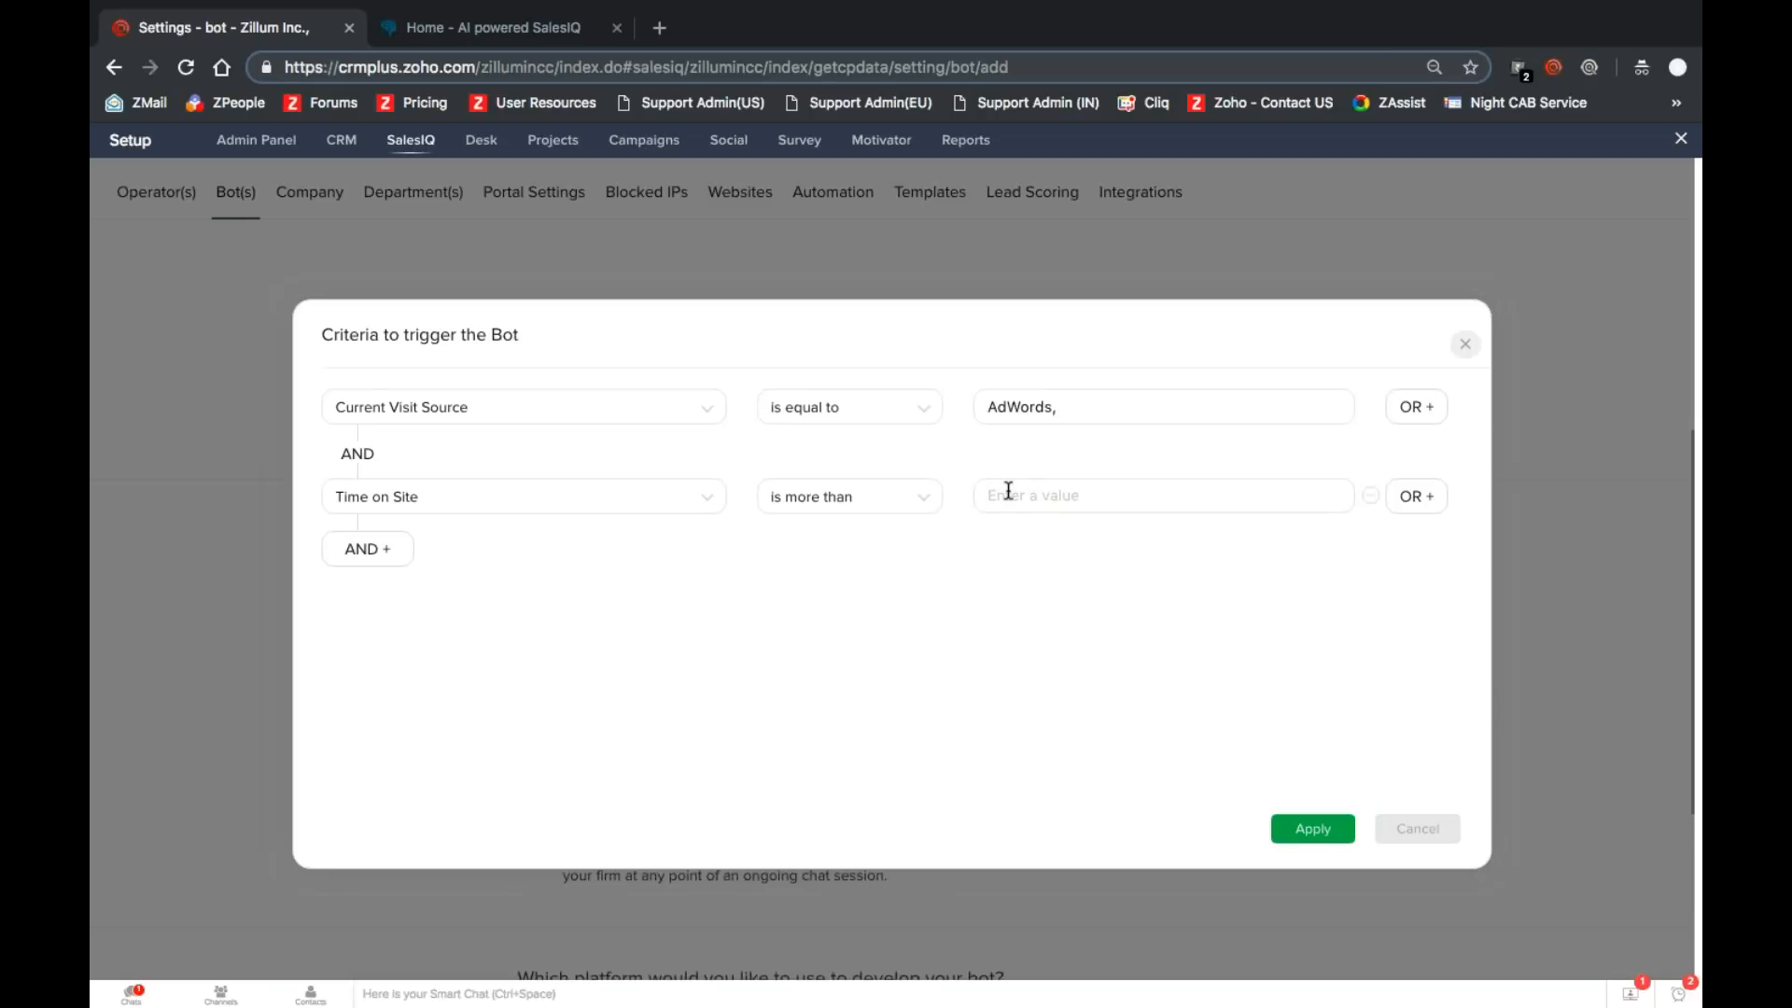
type("45 Seconds")
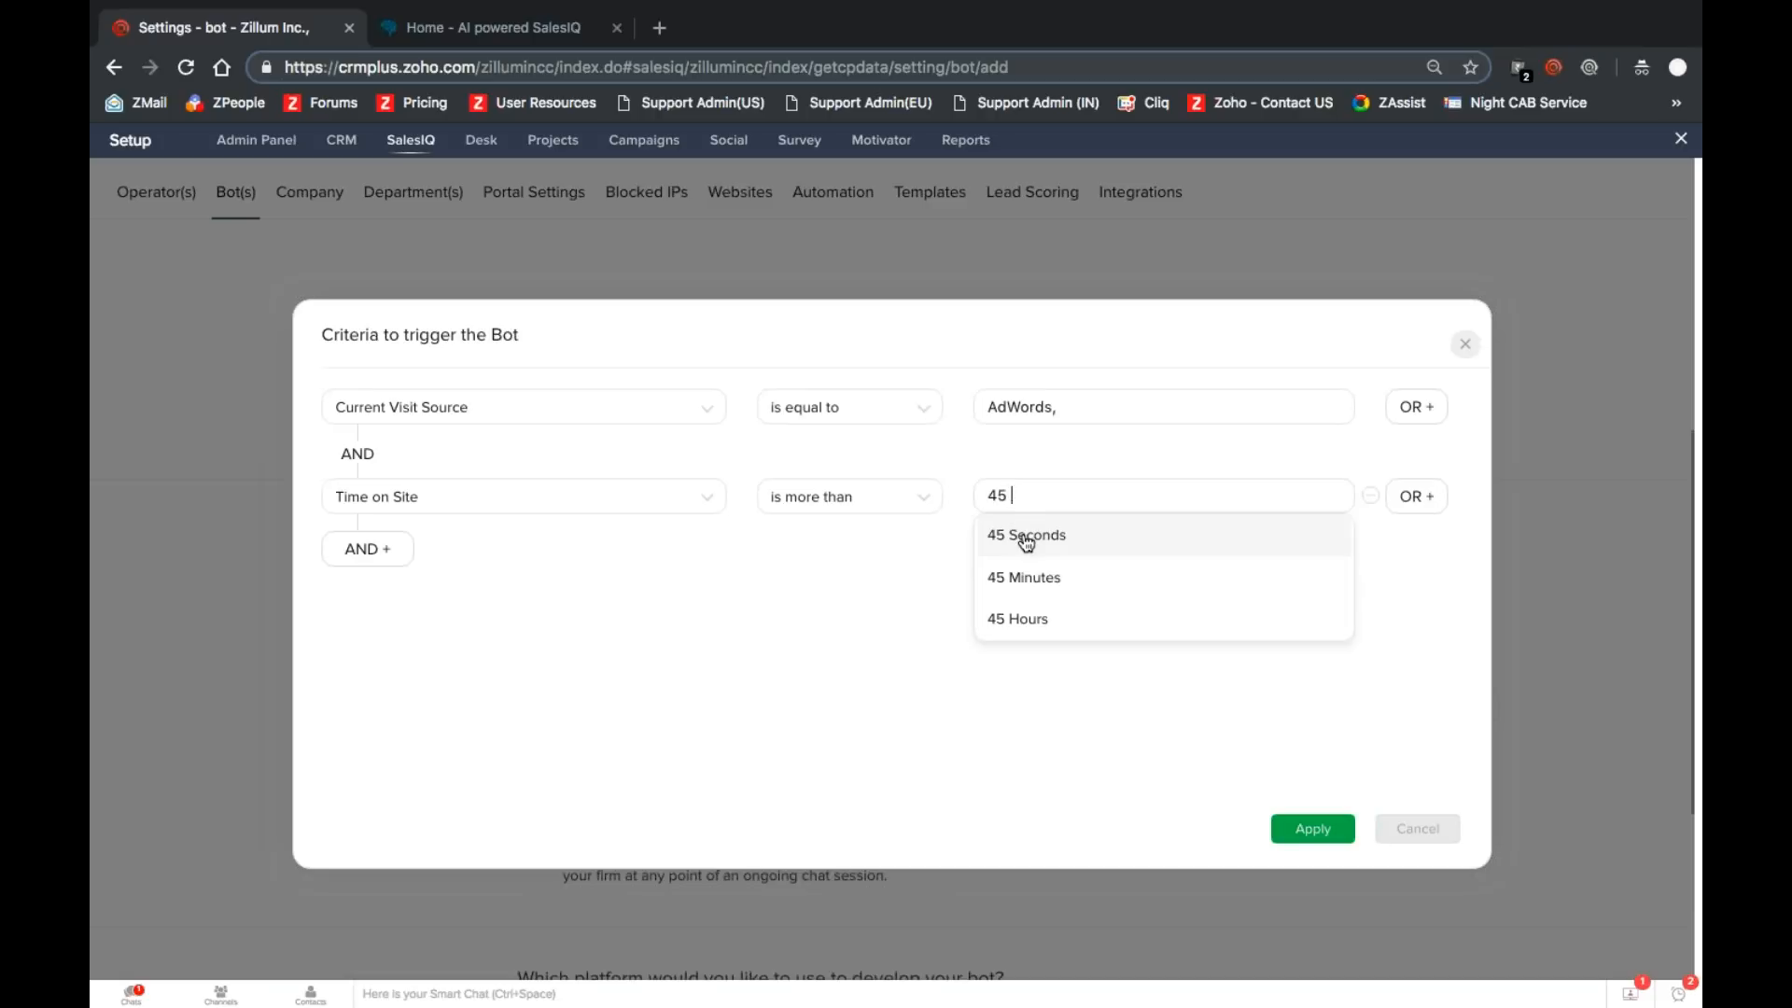
left_click(1024, 536)
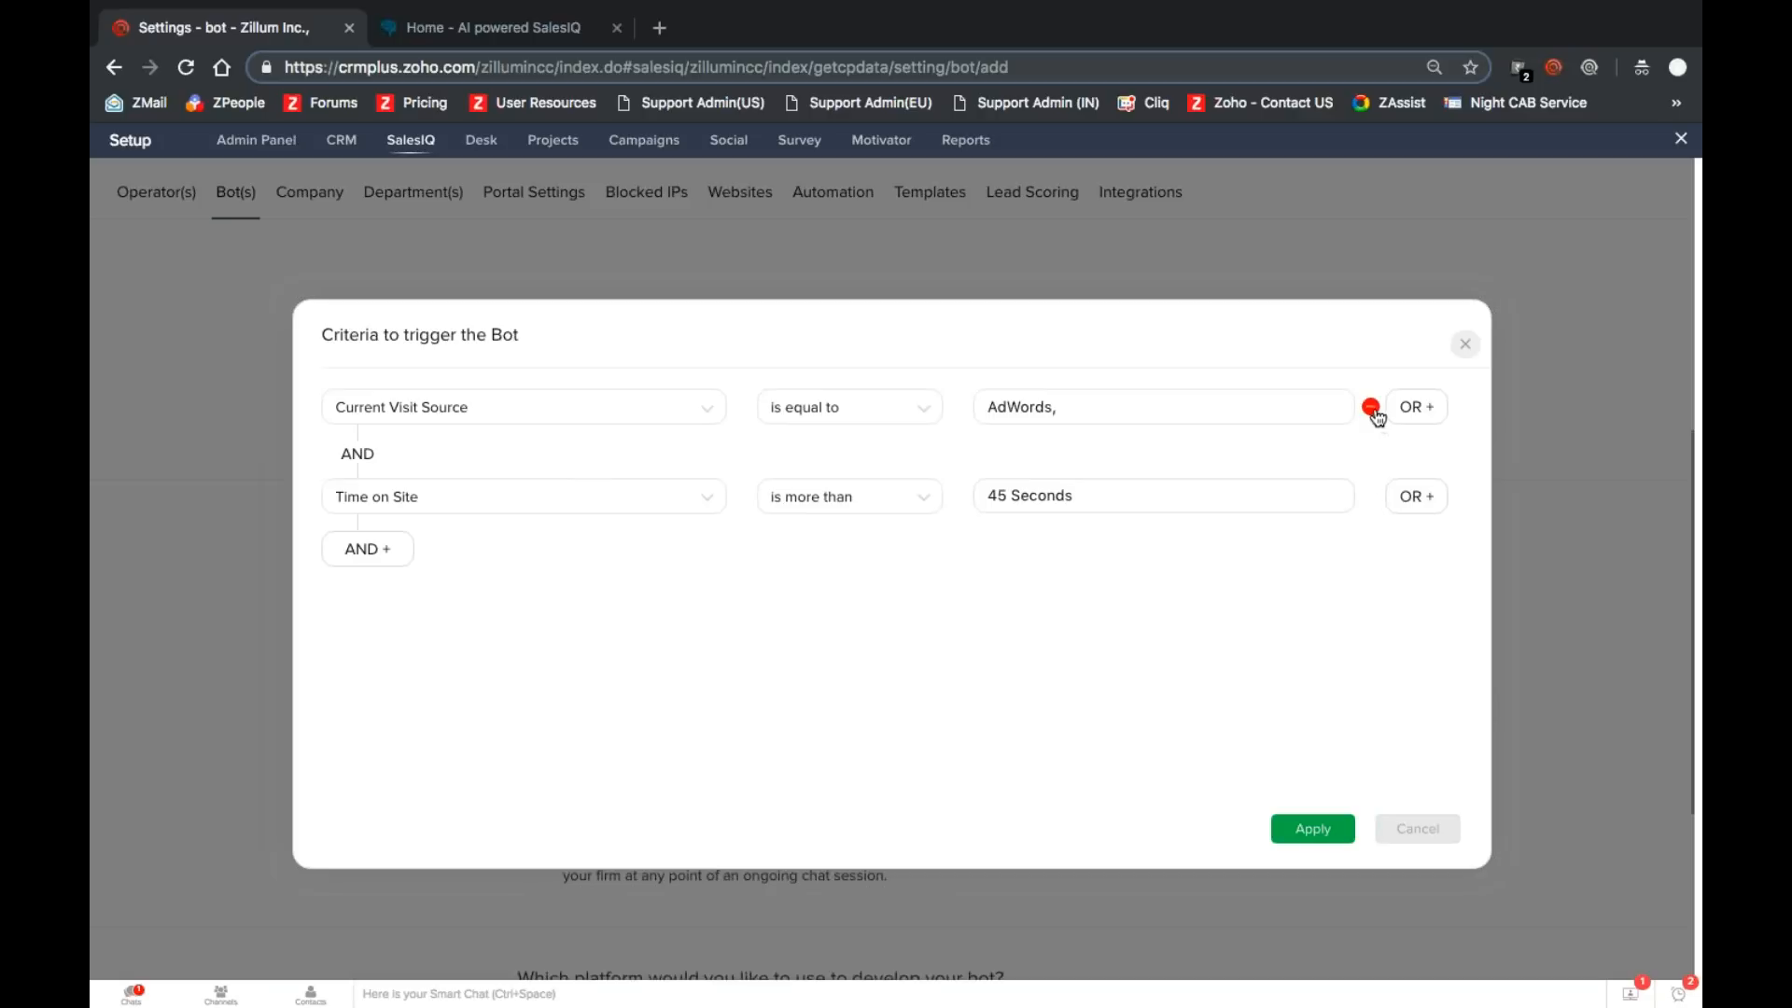
Step: Remove the Current Visit Source condition from the bot's trigger criteria
left_click(1371, 408)
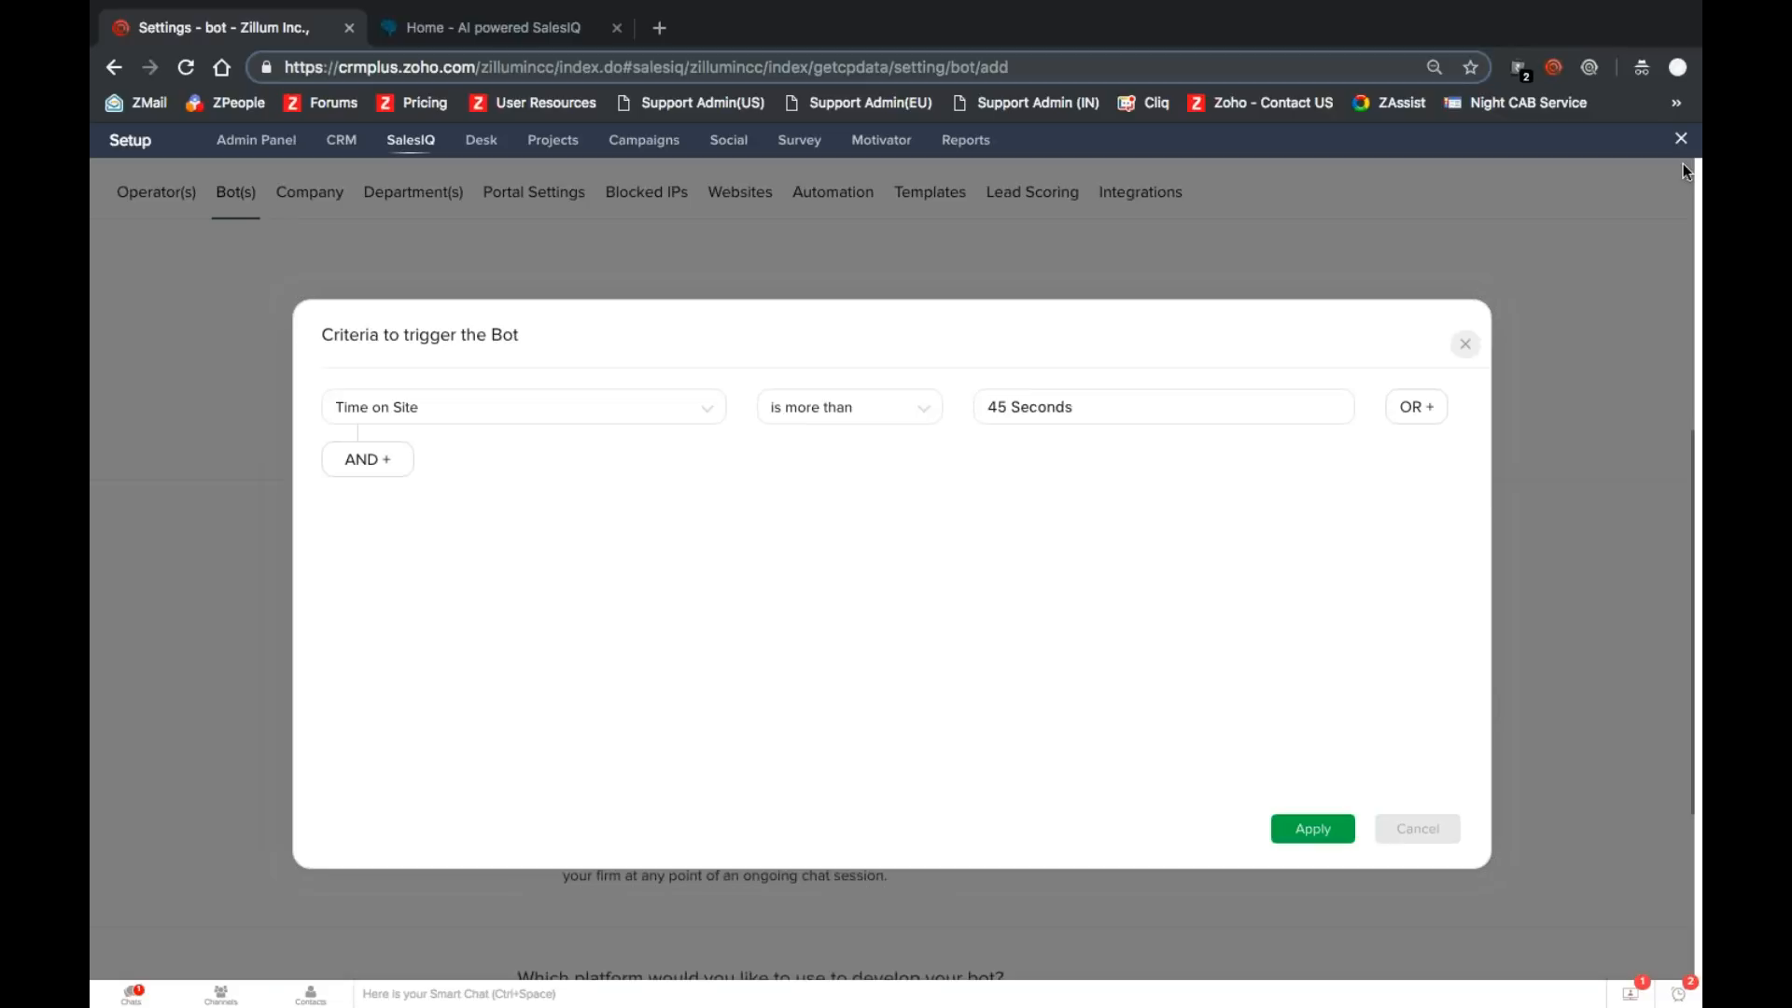
key("ctrl+Left")
key("ctrl+Left")
key("ctrl+Right")
key("super+shift+b")
key("ctrl+Left")
key("ctrl+Right")
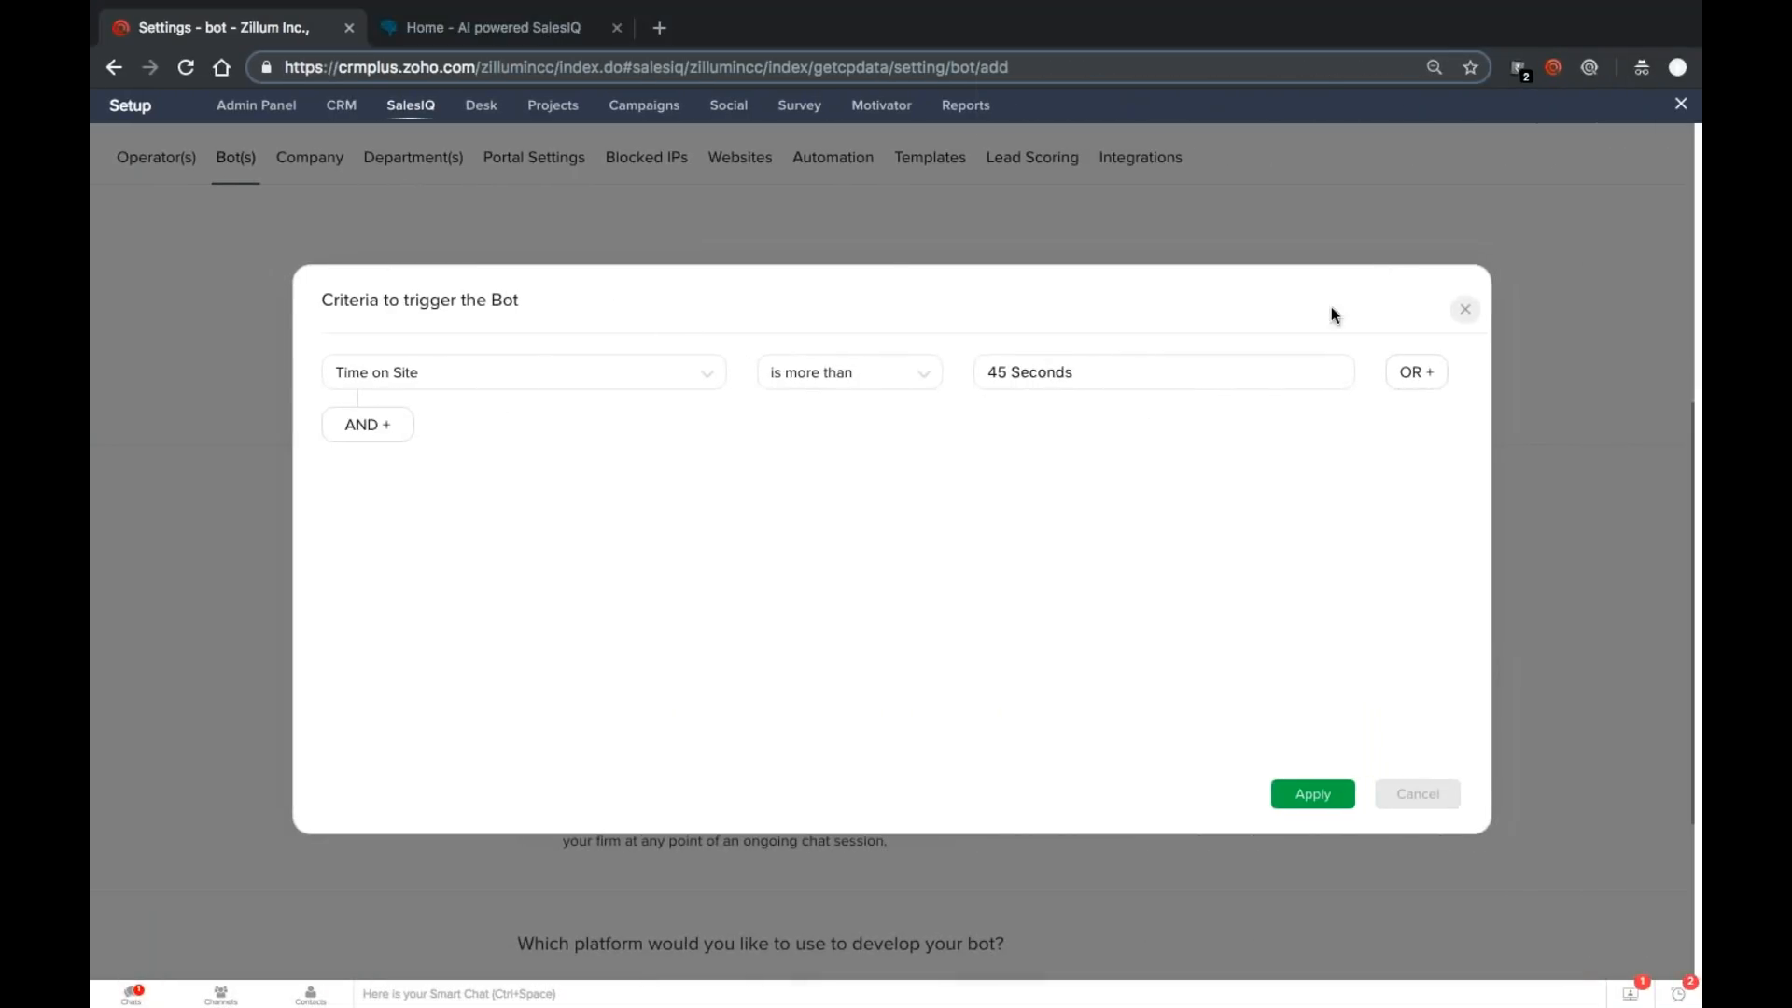
key("ctrl+Left")
key("ctrl+Right")
Step: Close the bot's trigger criteria without applying them and go to the working hours setting
left_click(1401, 810)
scroll(1400, 810, "down", 3)
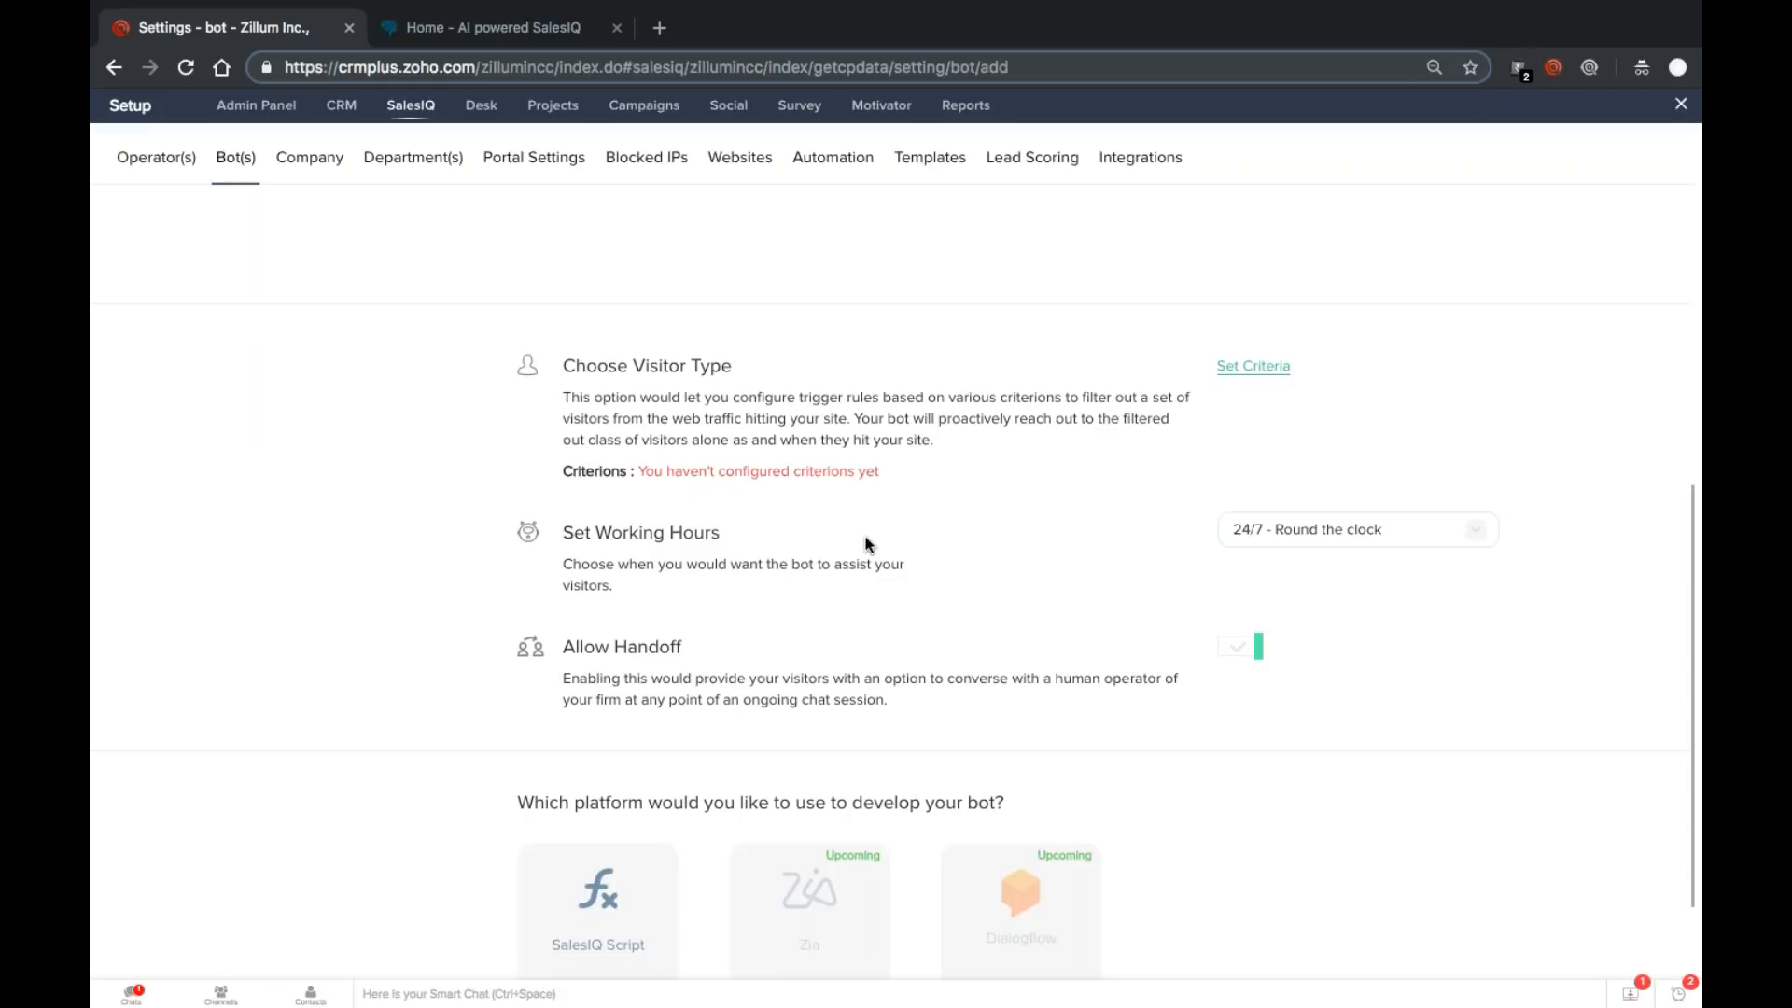
Step: Check which working hours options are available for the bot, leaving the selection as it is
left_click(1265, 526)
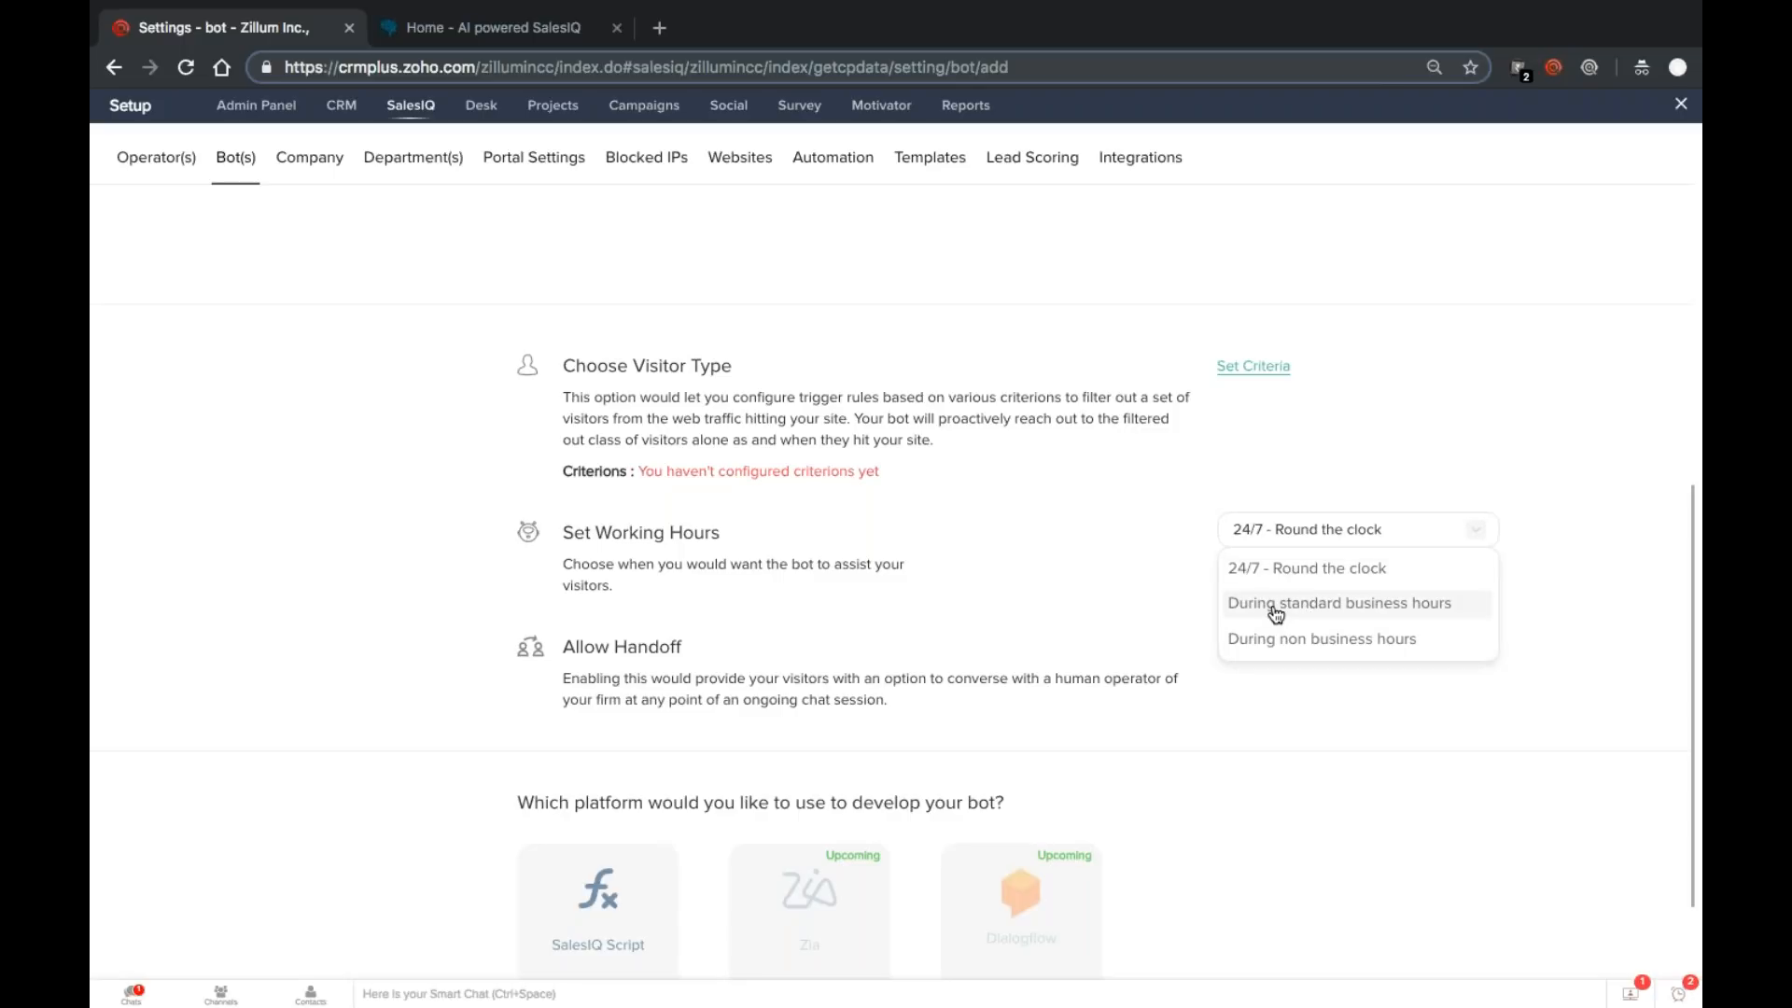
left_click(1305, 534)
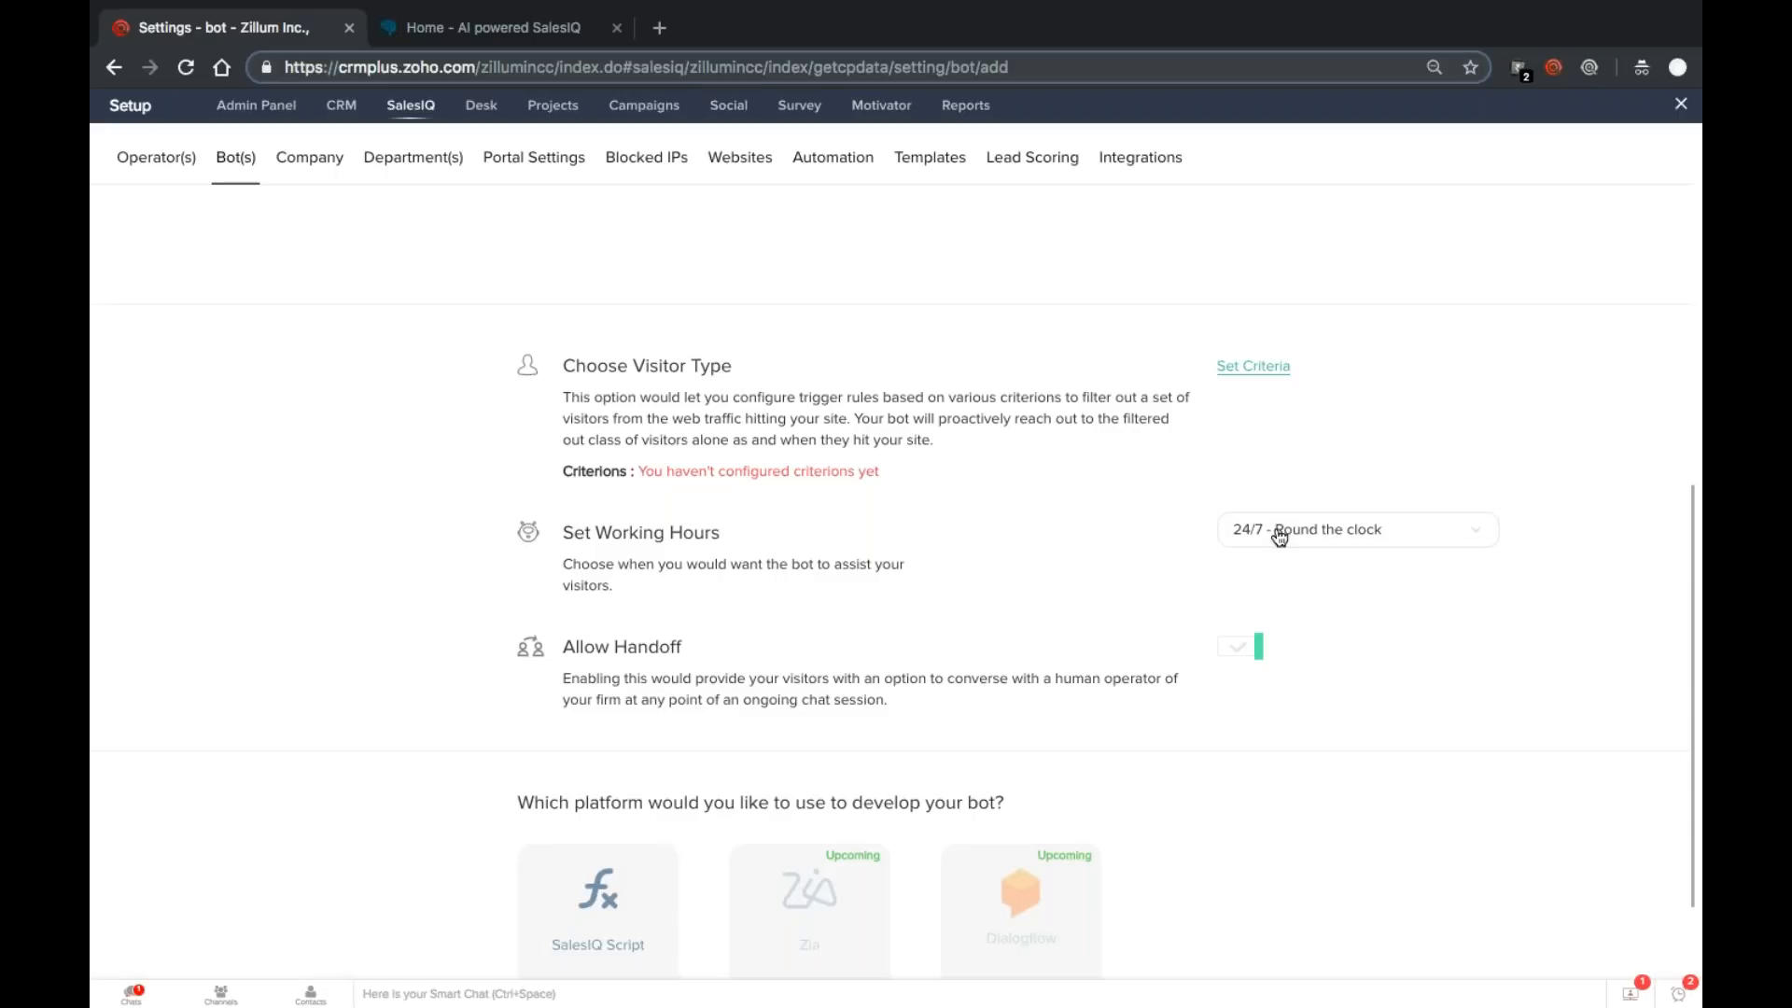
left_click(1279, 538)
left_click(1127, 545)
Step: Switch to the AI powered SalesIQ website and start a chat with the message "Hello" to demonstrate the handoff option
triple_click(669, 642)
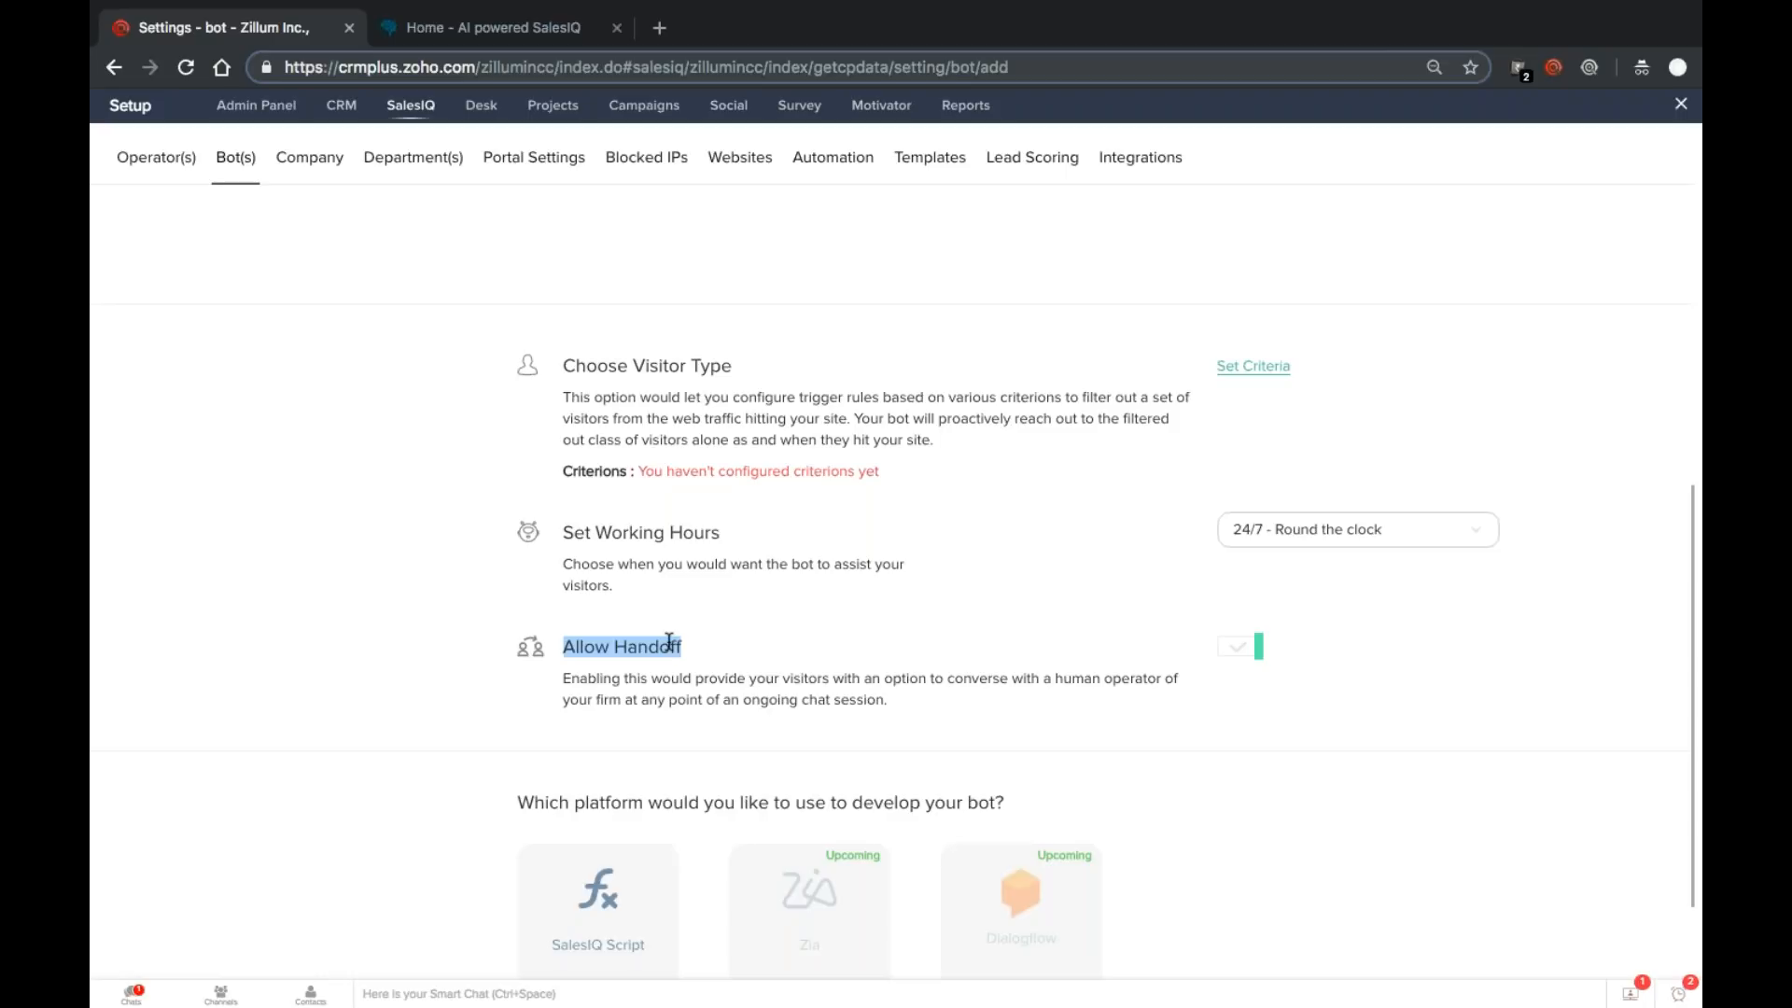
left_click(501, 41)
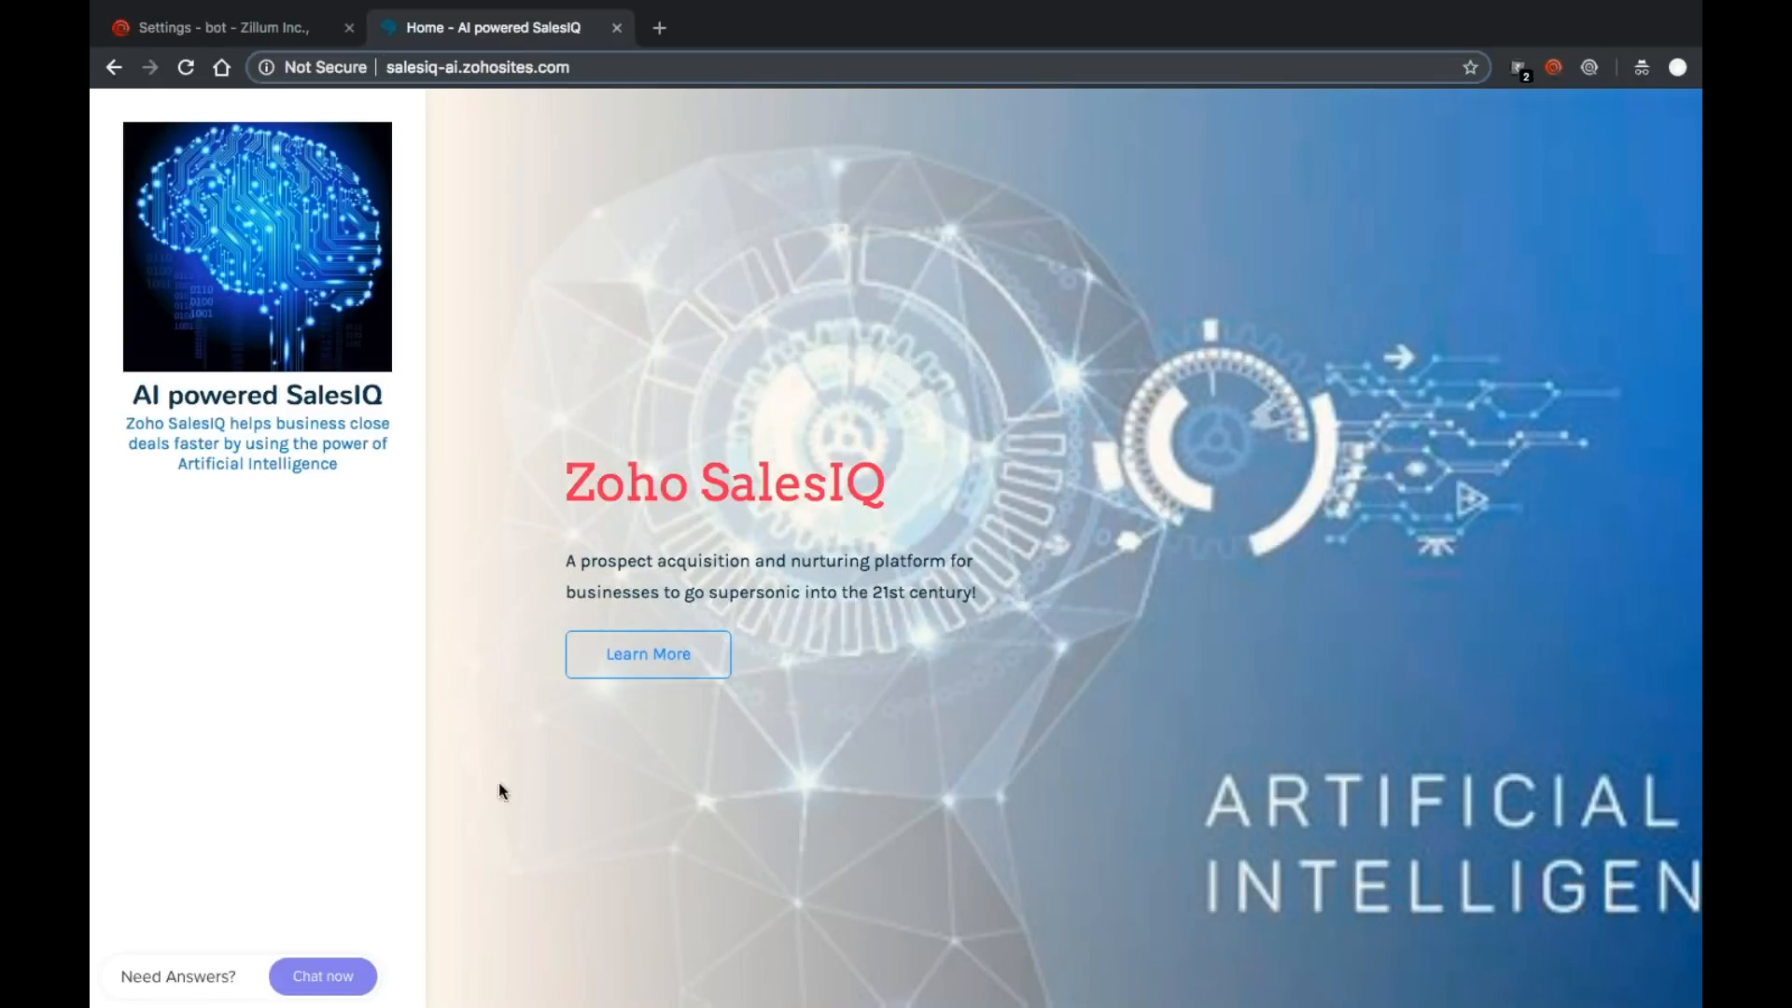
left_click(312, 977)
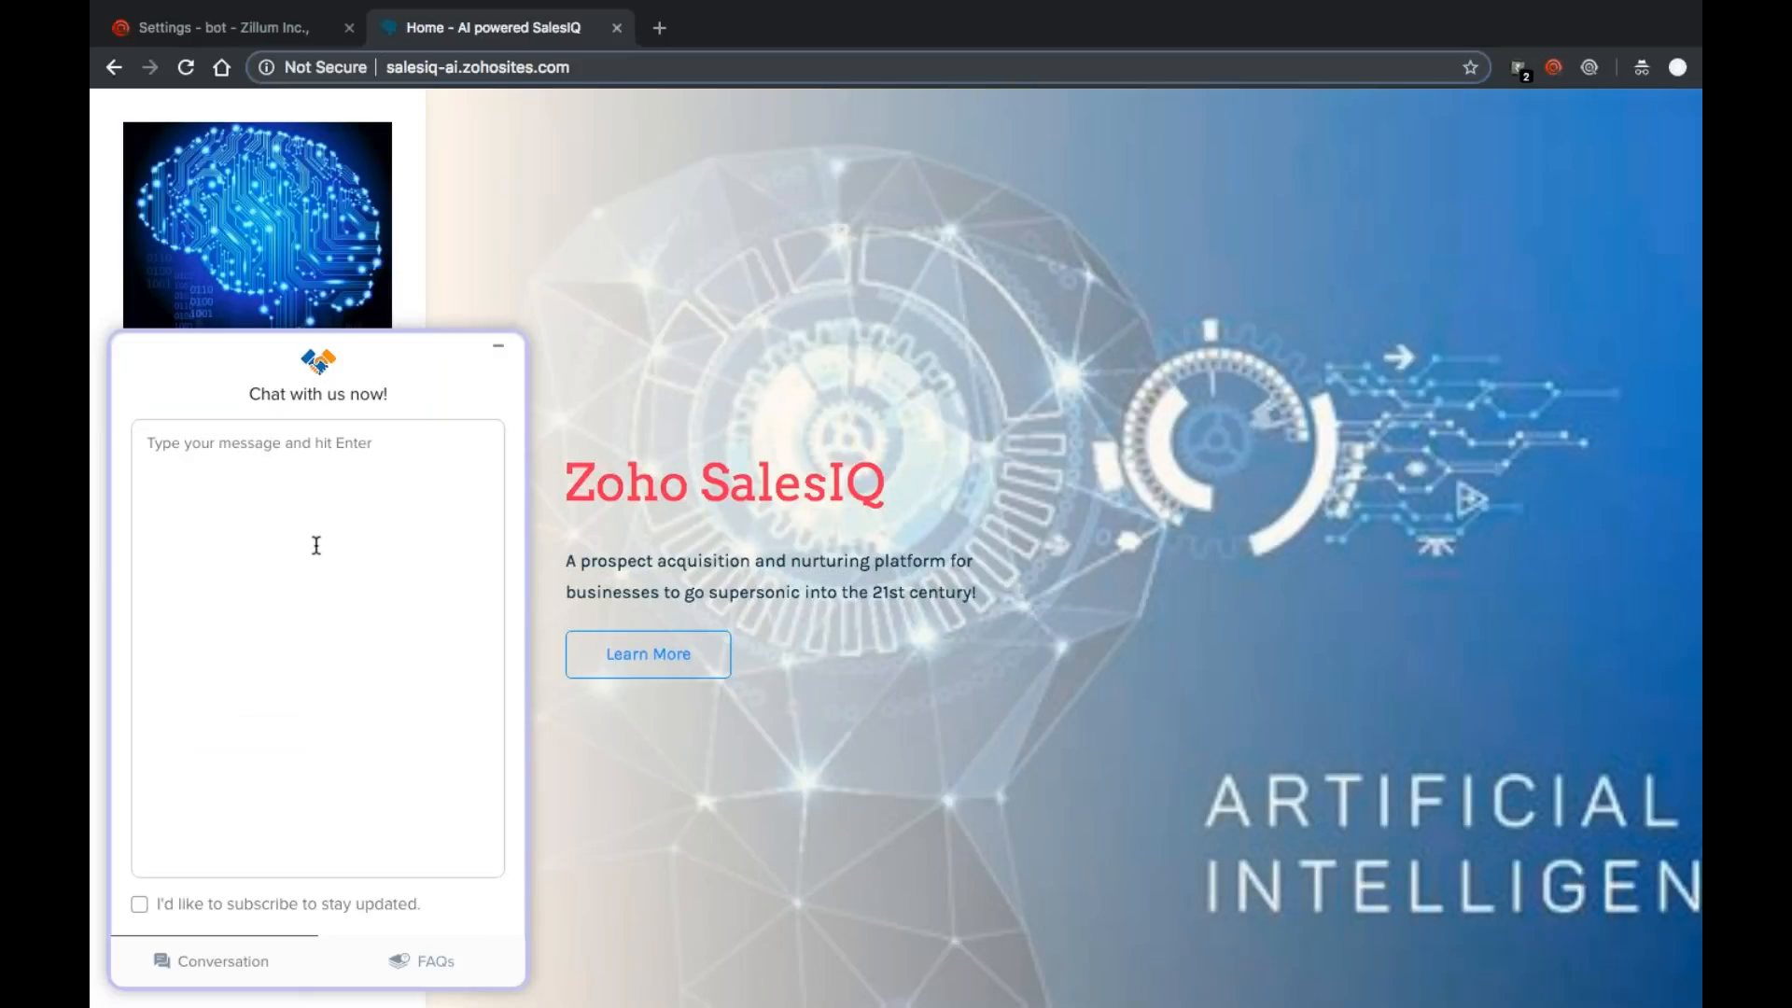
type("Hi!")
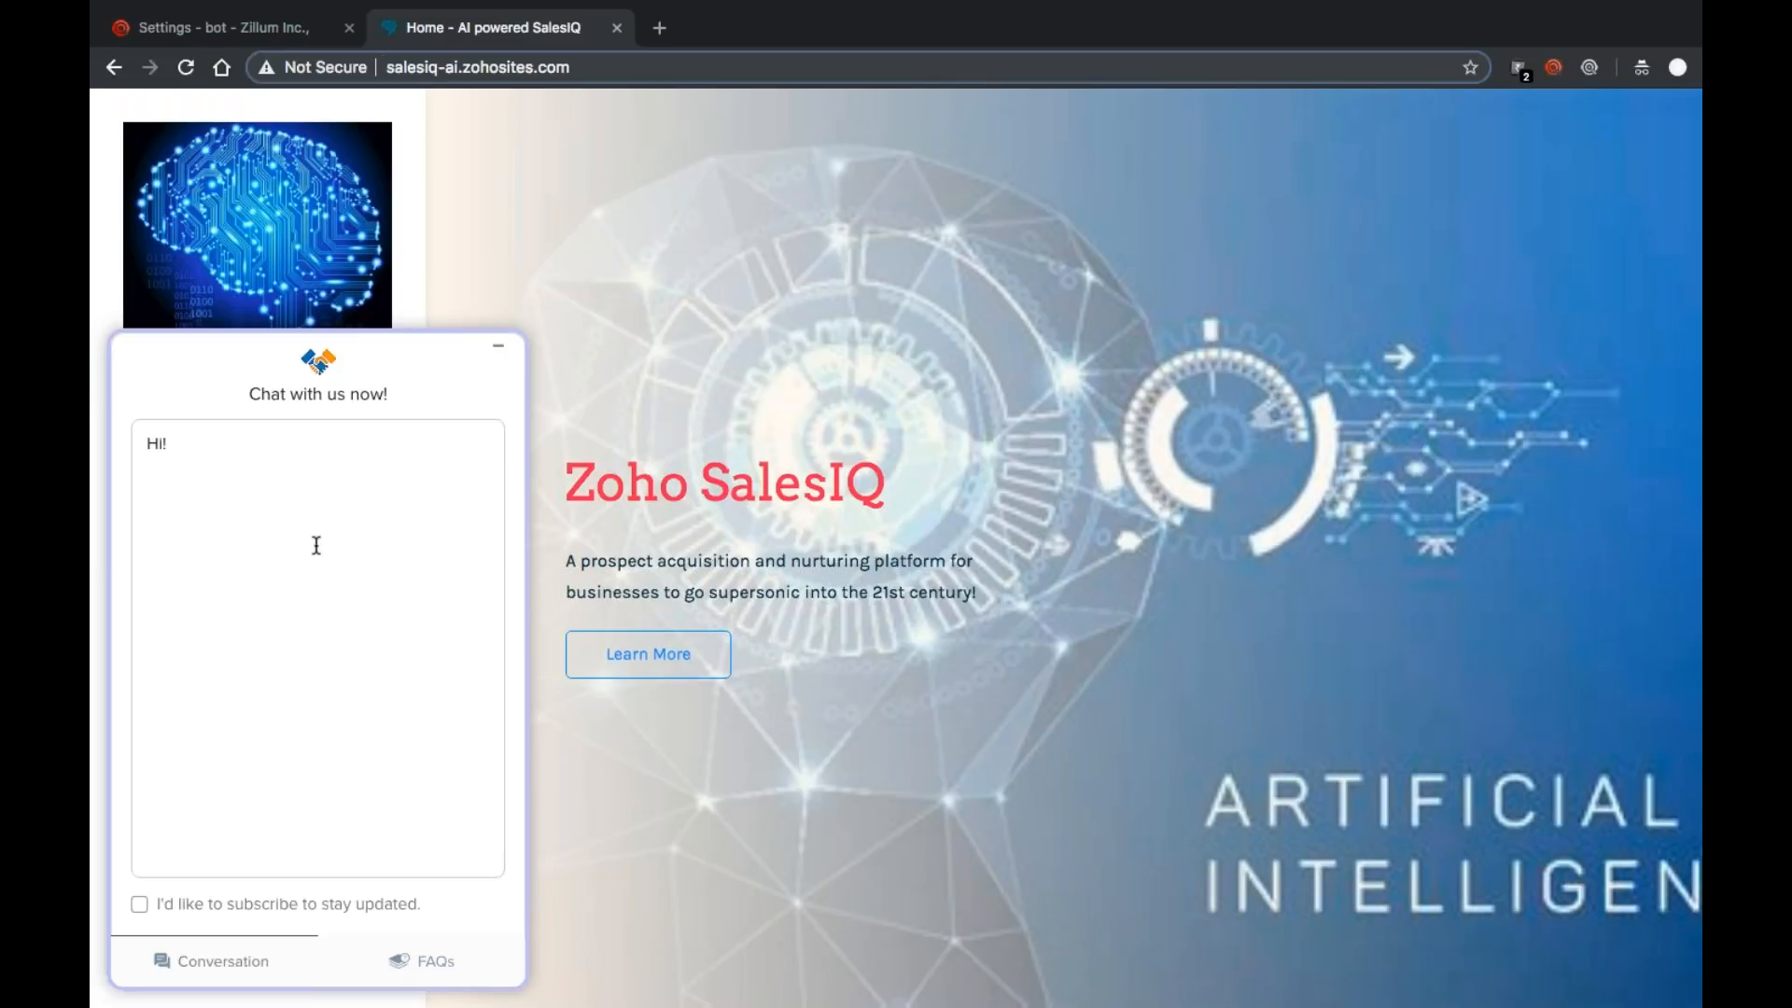
type("ello")
key("Return")
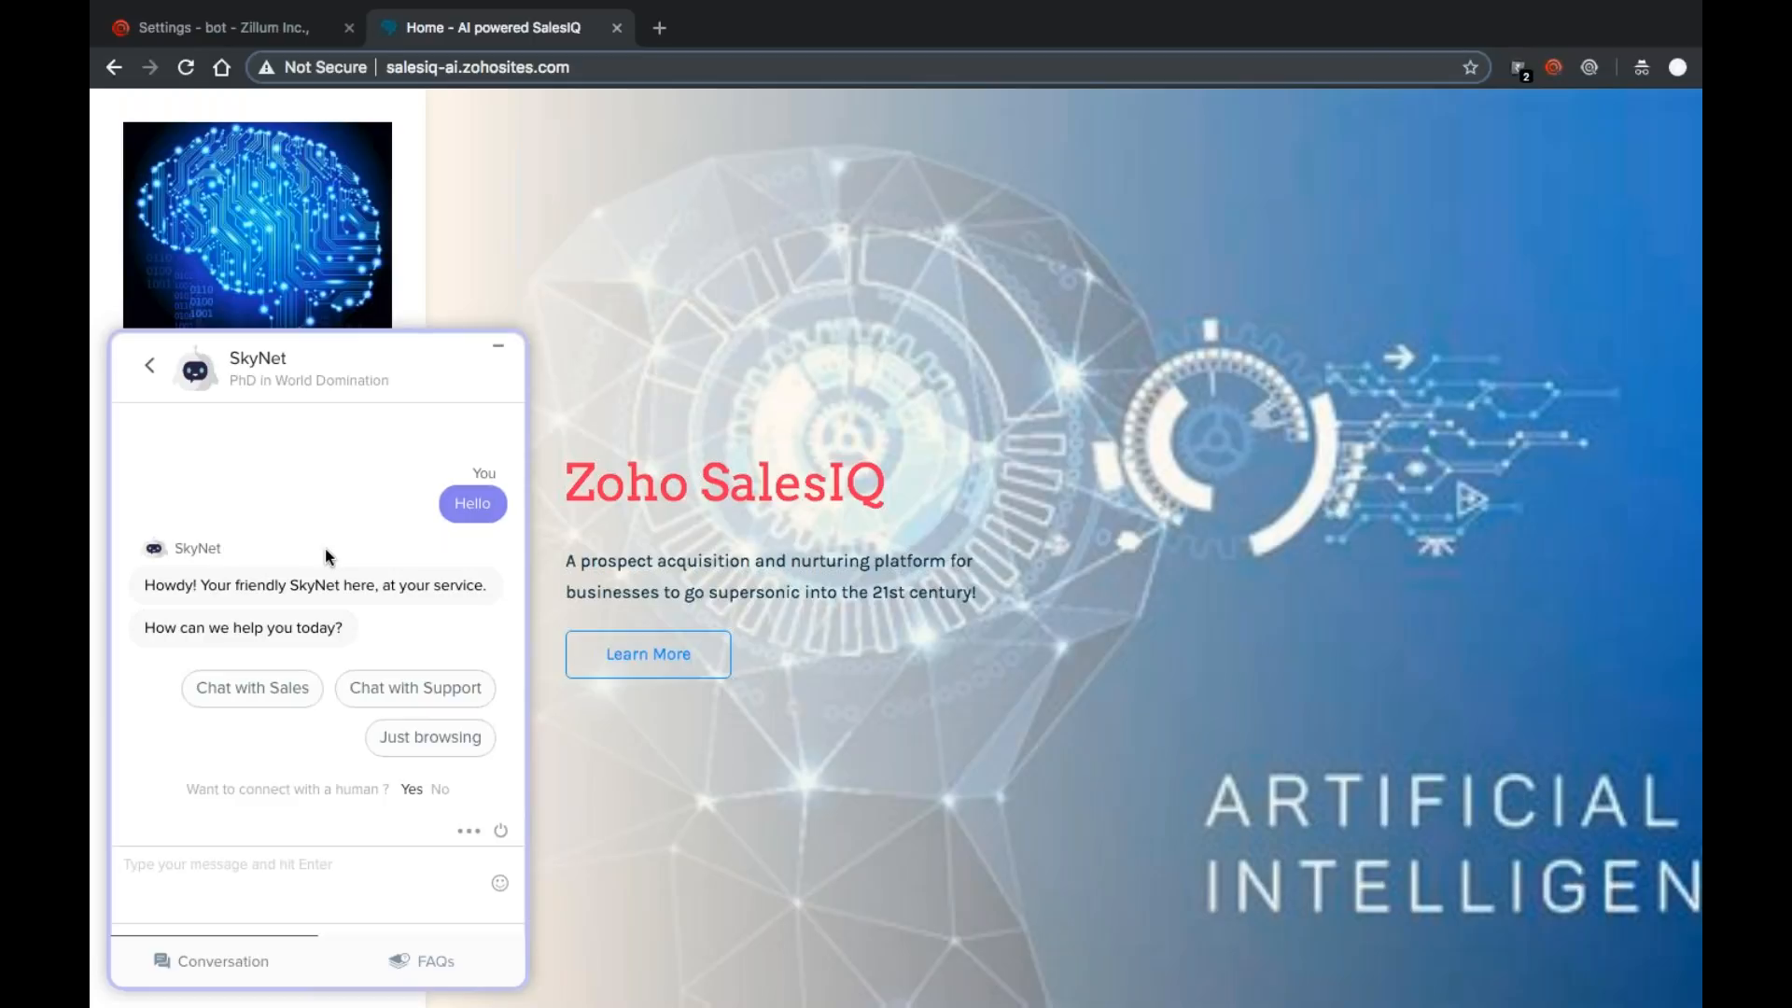
Step: Examine the bot's reply and its offer to connect with a human, comparing it with the Allow Handoff setting
triple_click(269, 584)
left_click(273, 560)
scroll(322, 723, "up", 3)
scroll(322, 726, "up", 3)
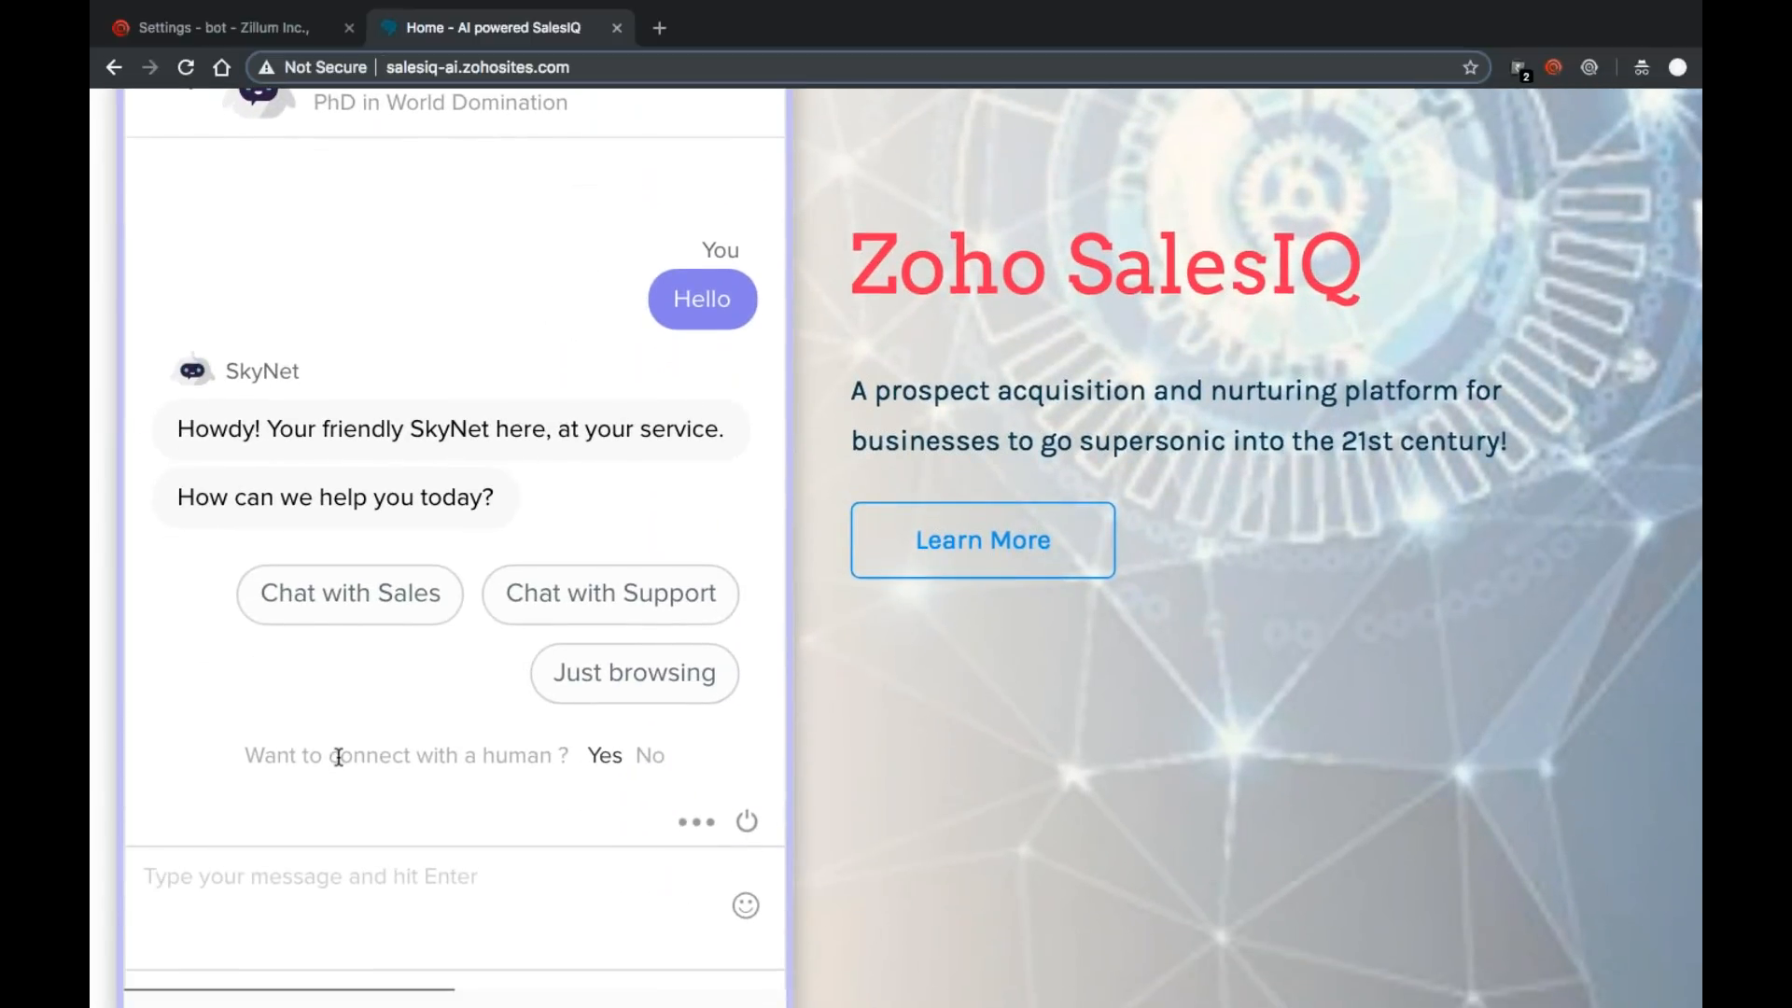
triple_click(338, 756)
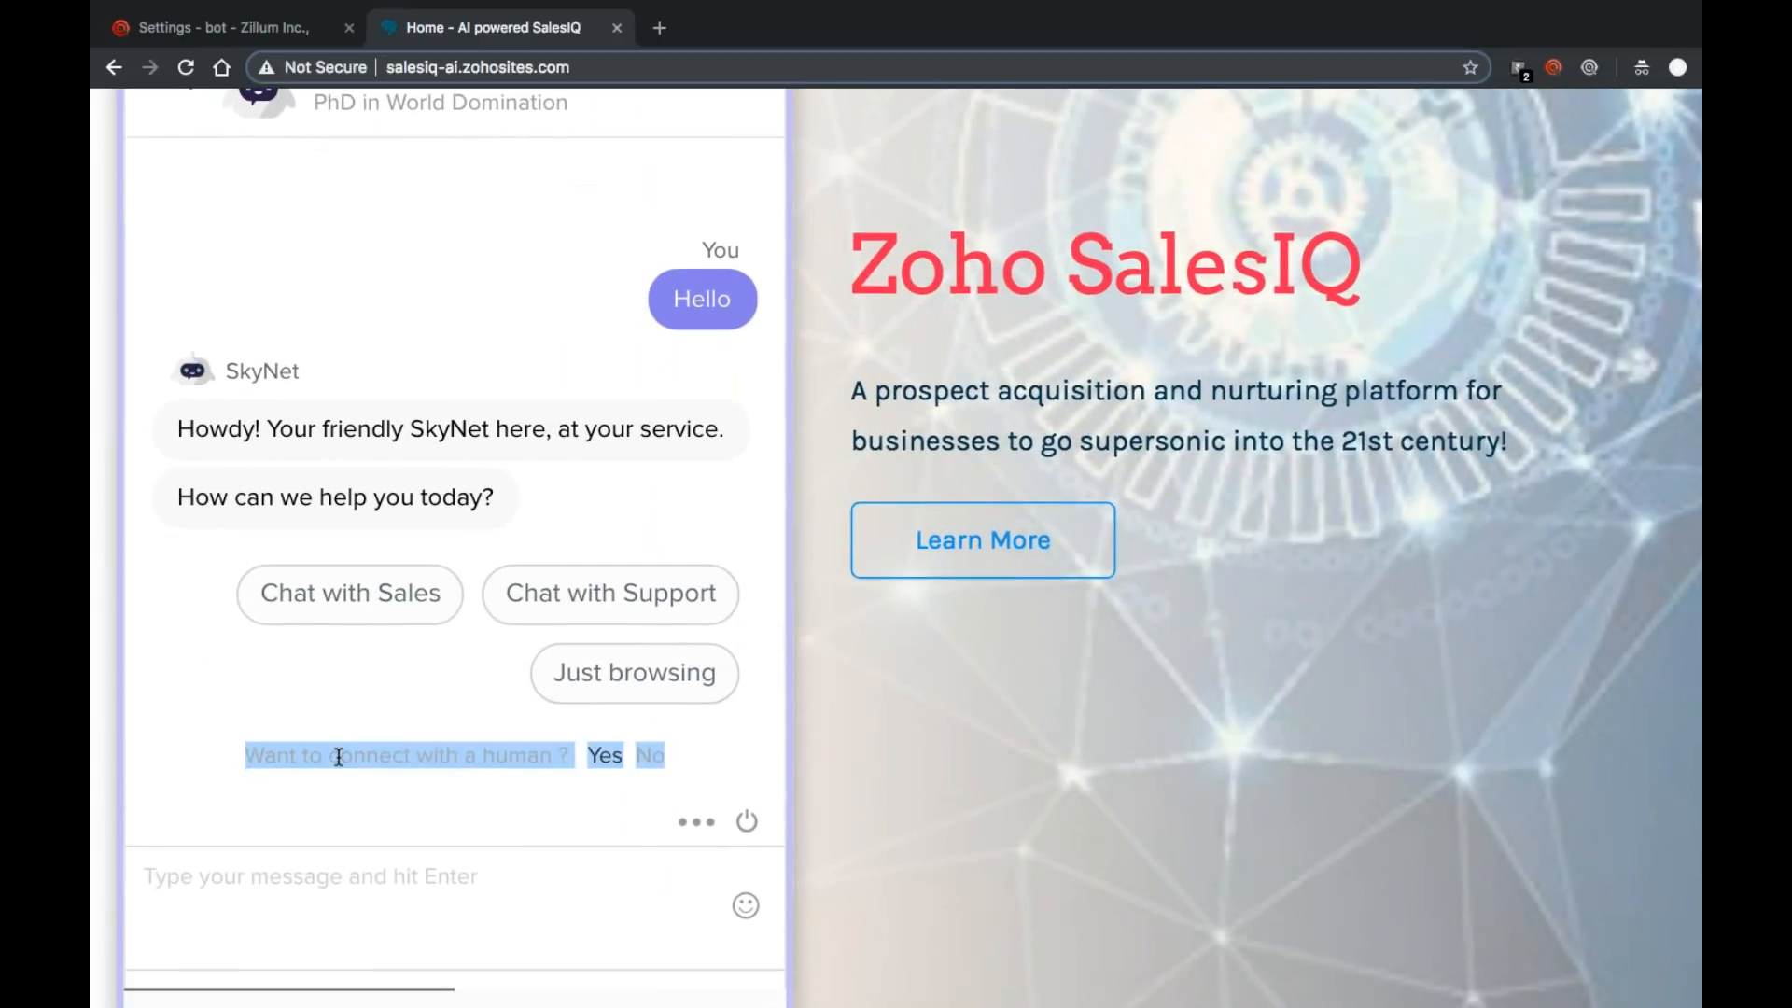
double_click(338, 756)
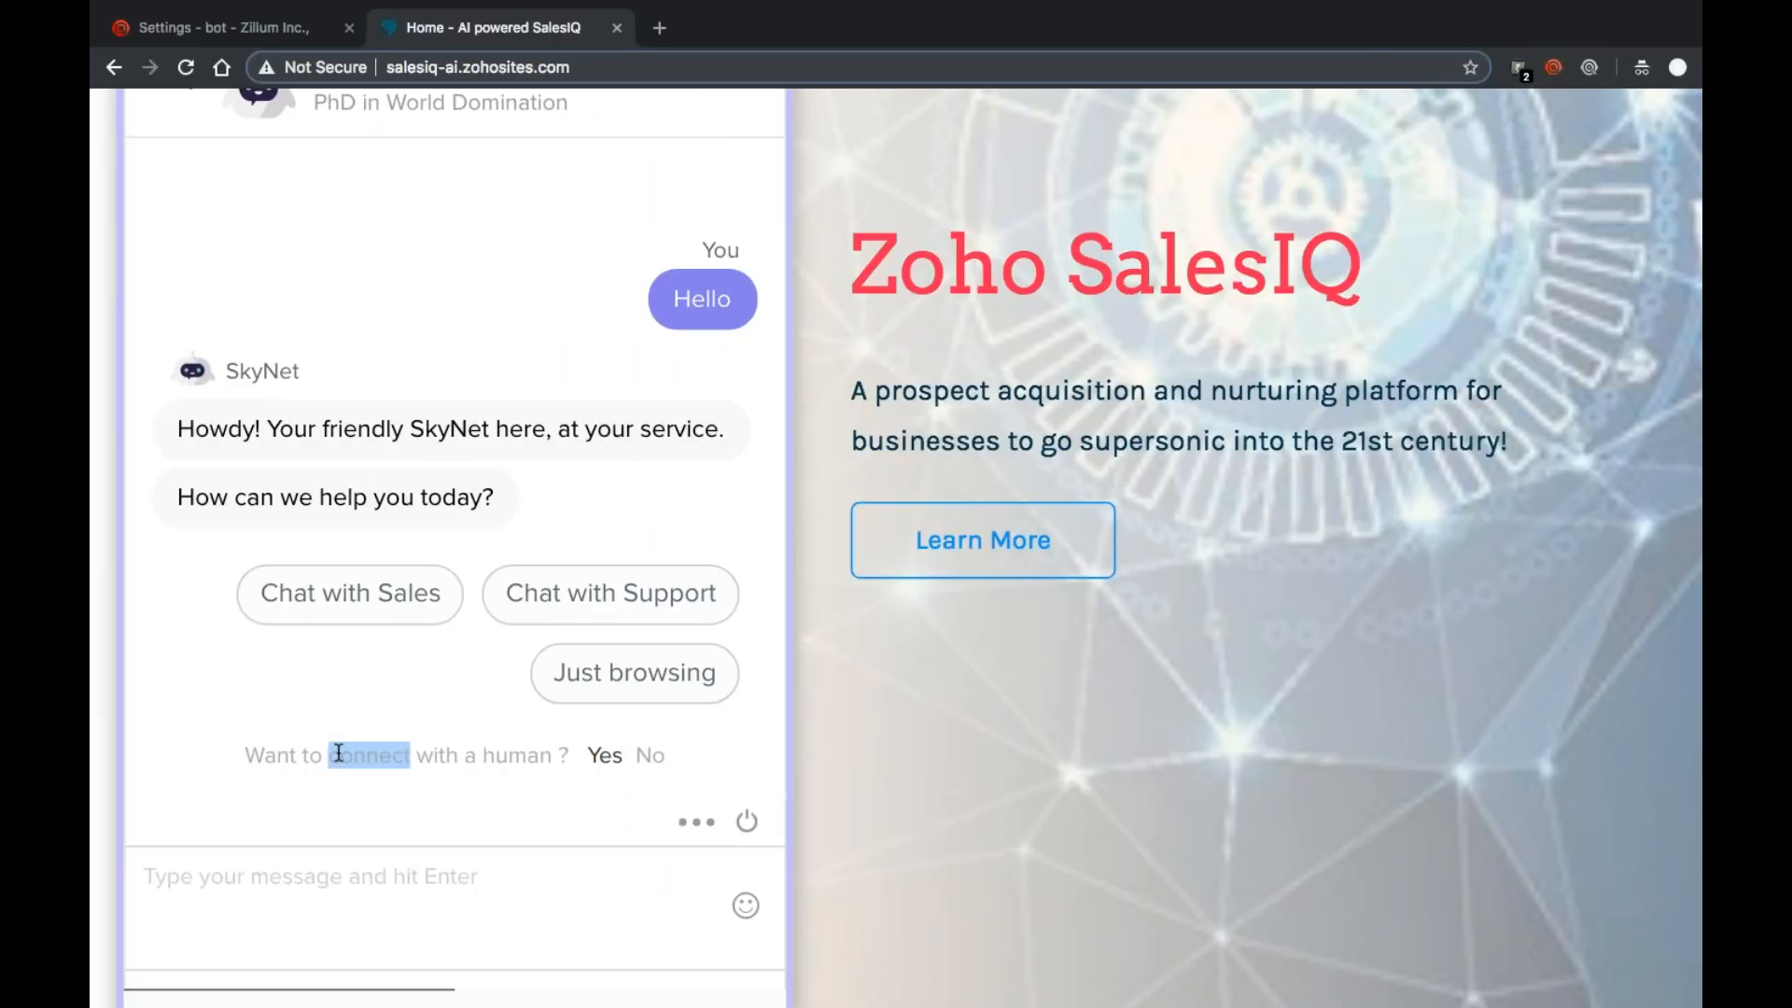
left_click(338, 757)
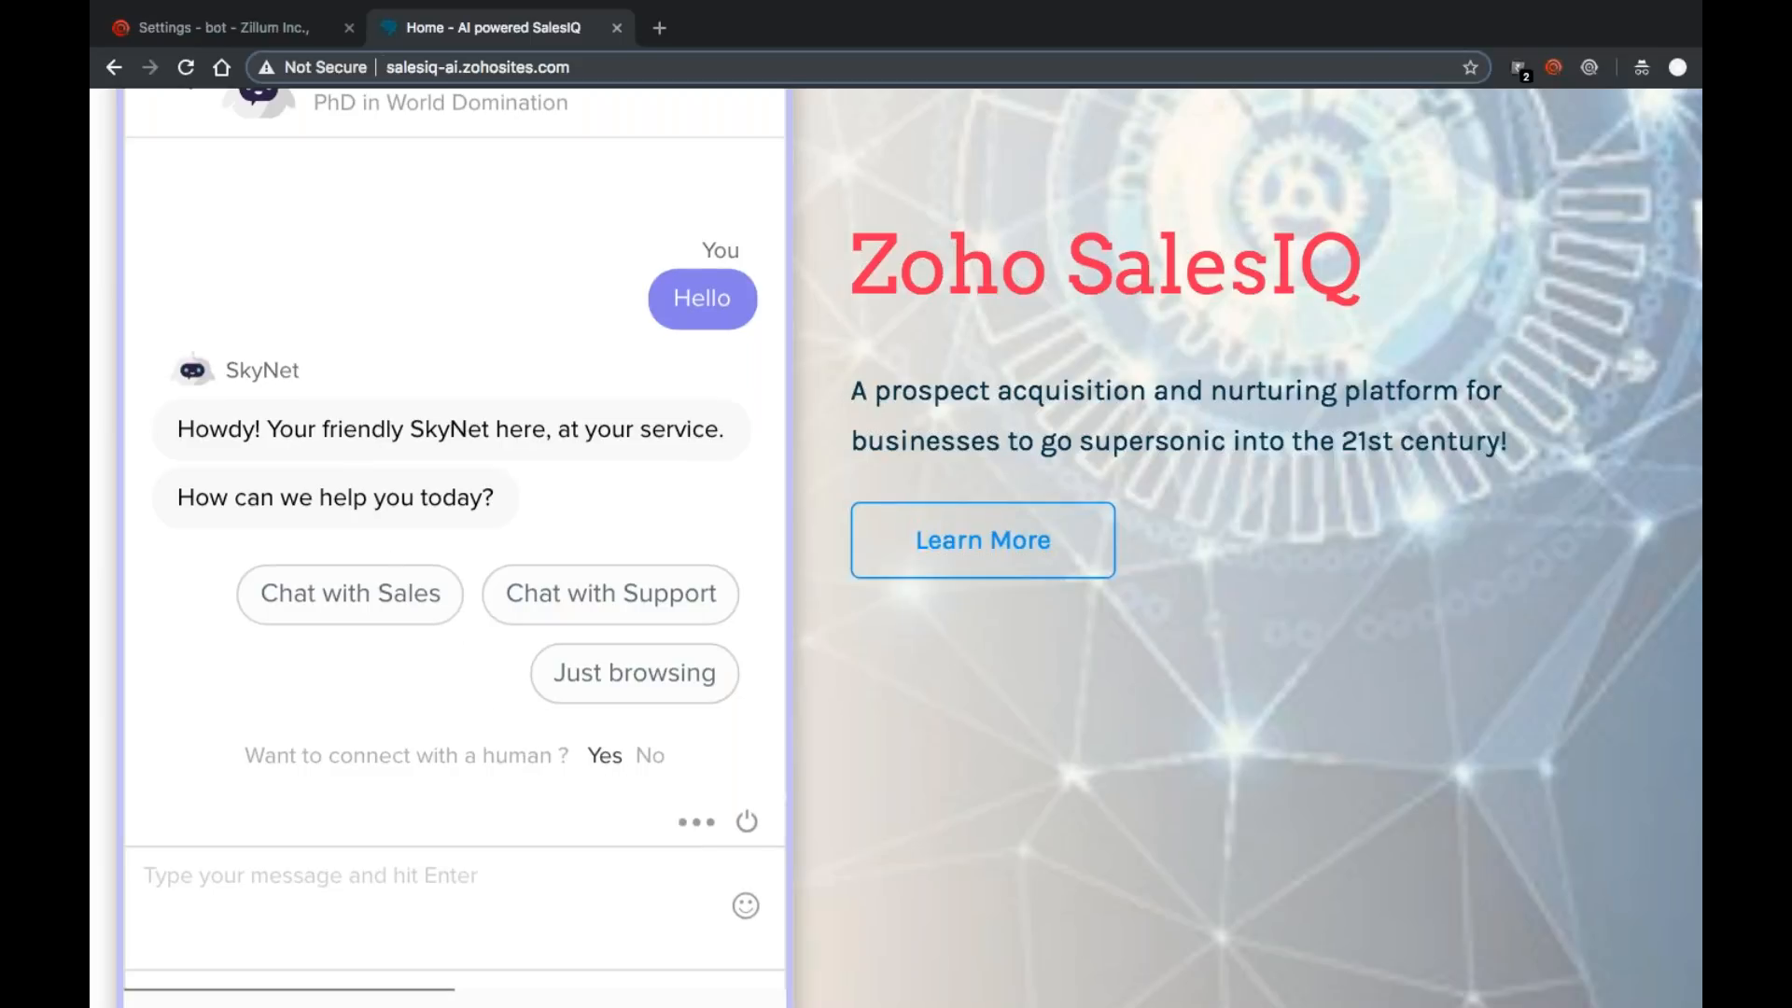
left_click(275, 30)
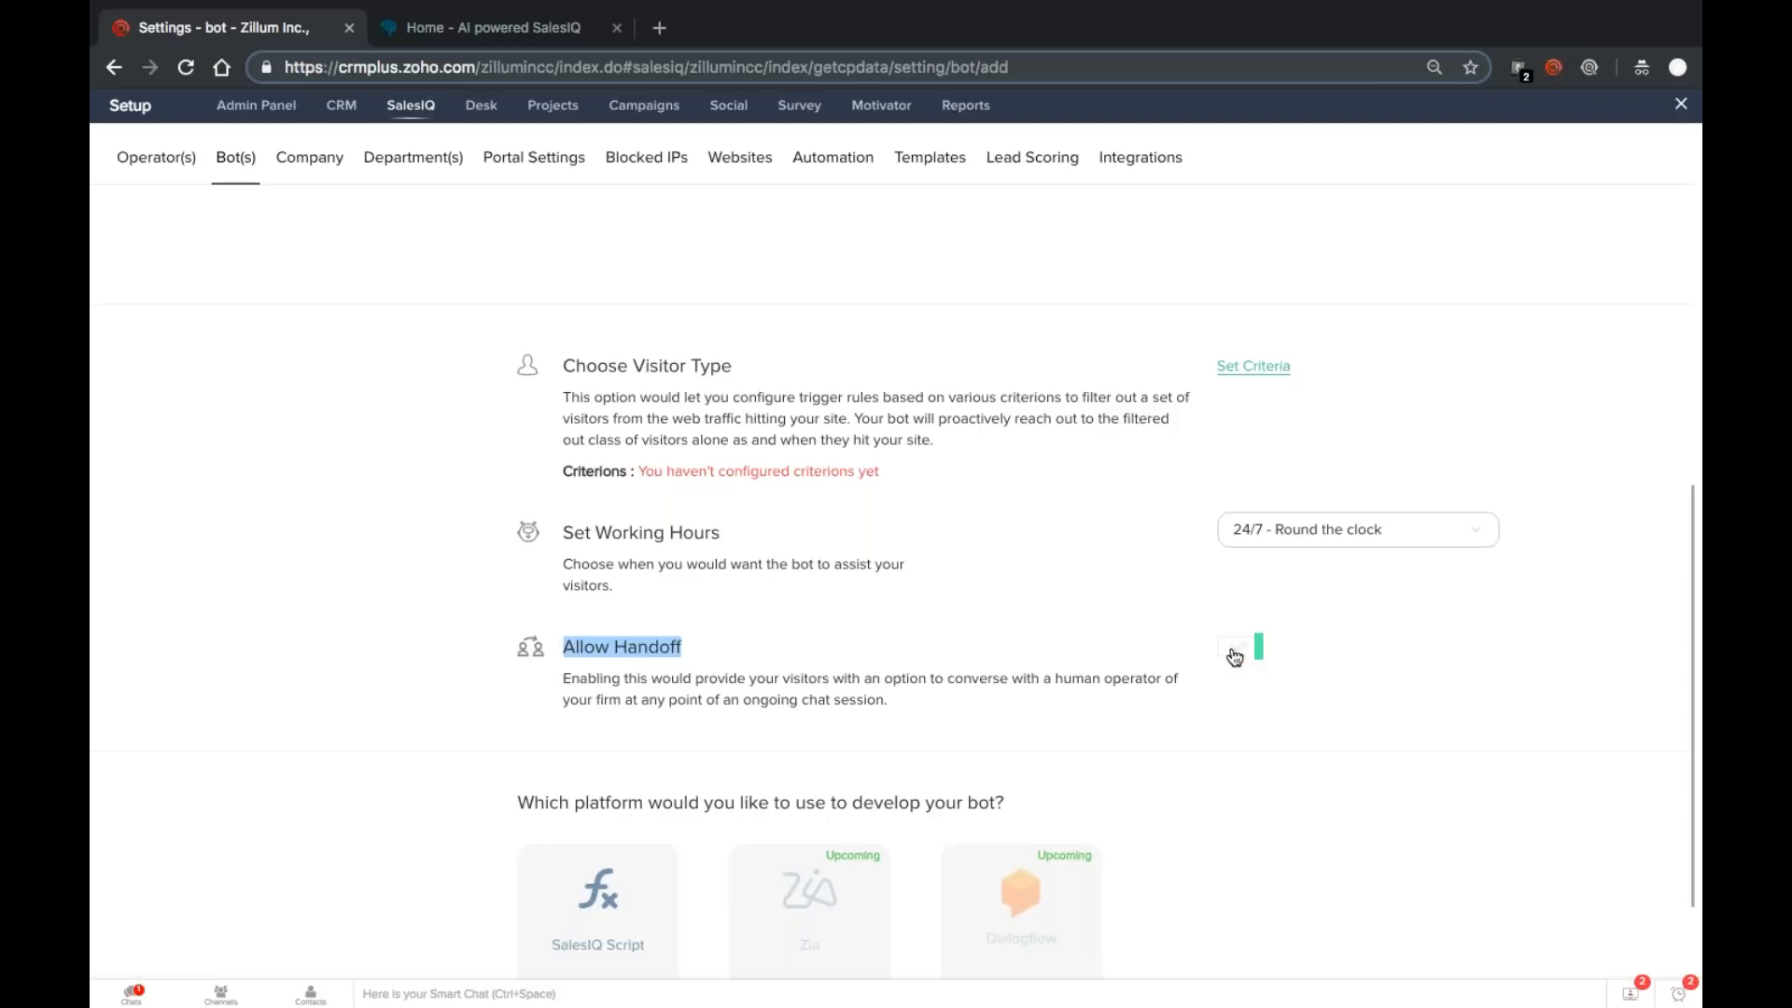
left_click(521, 16)
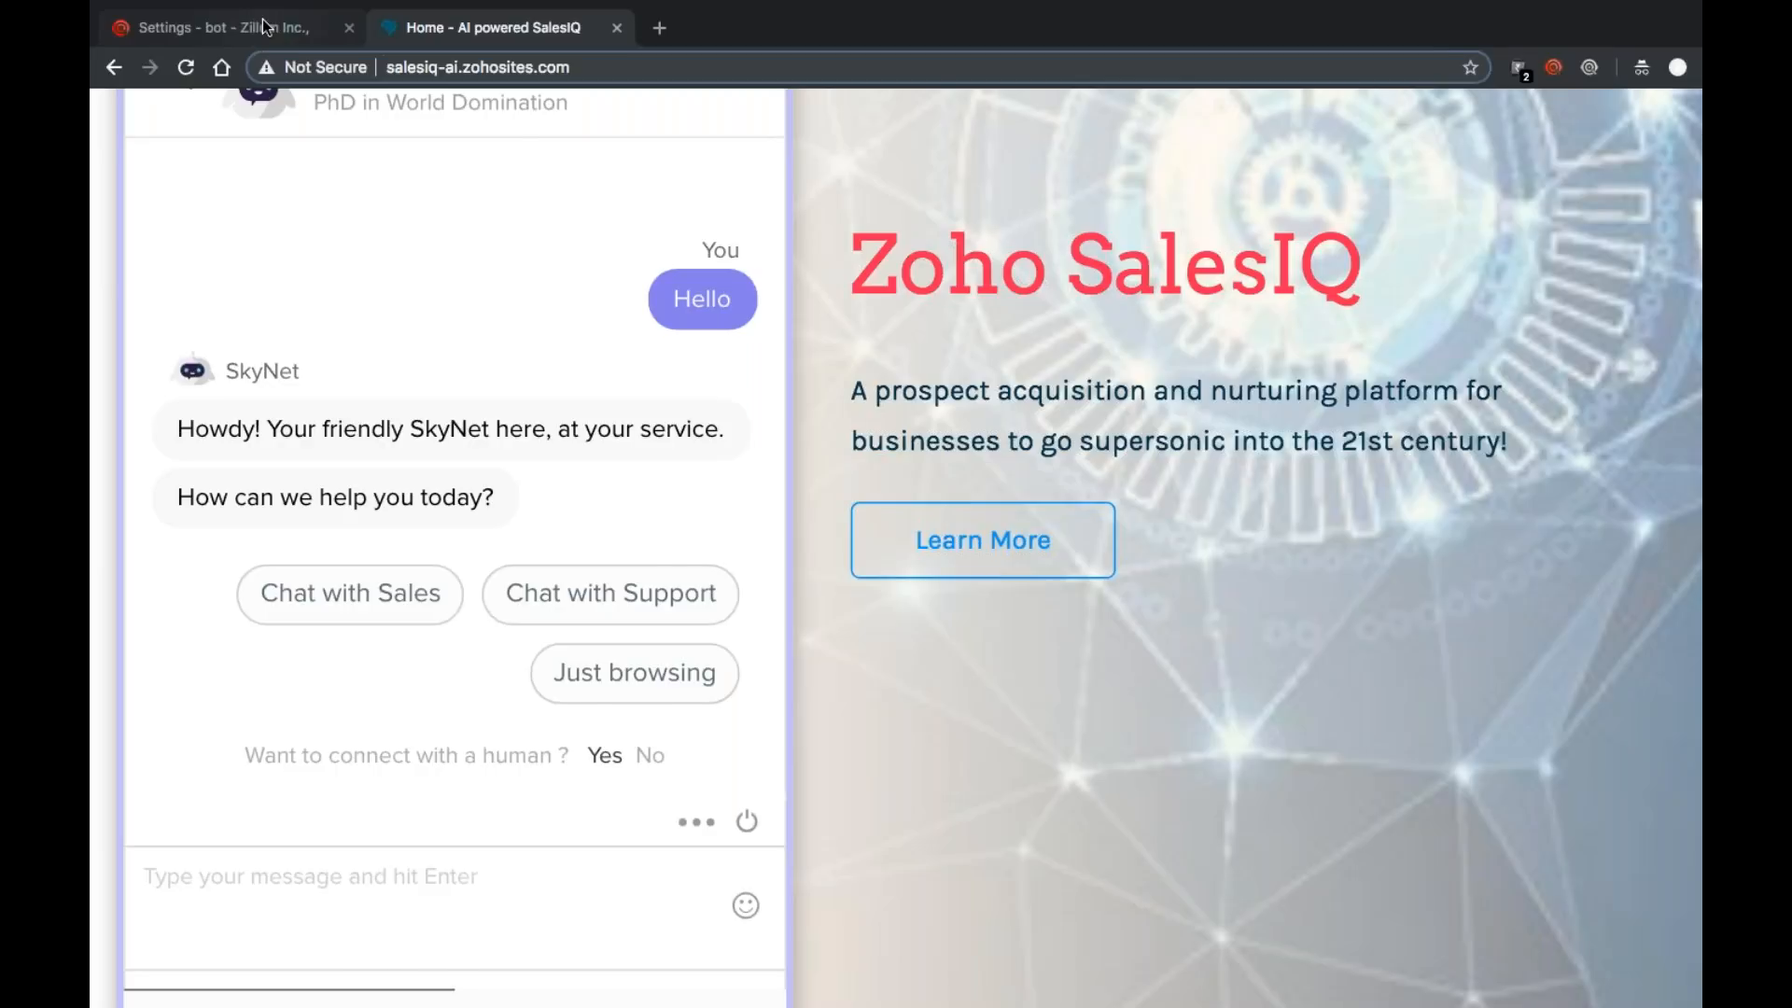
Step: Return to the bot settings and choose SalesIQ Script as the platform for developing the bot
left_click(266, 27)
left_click(457, 501)
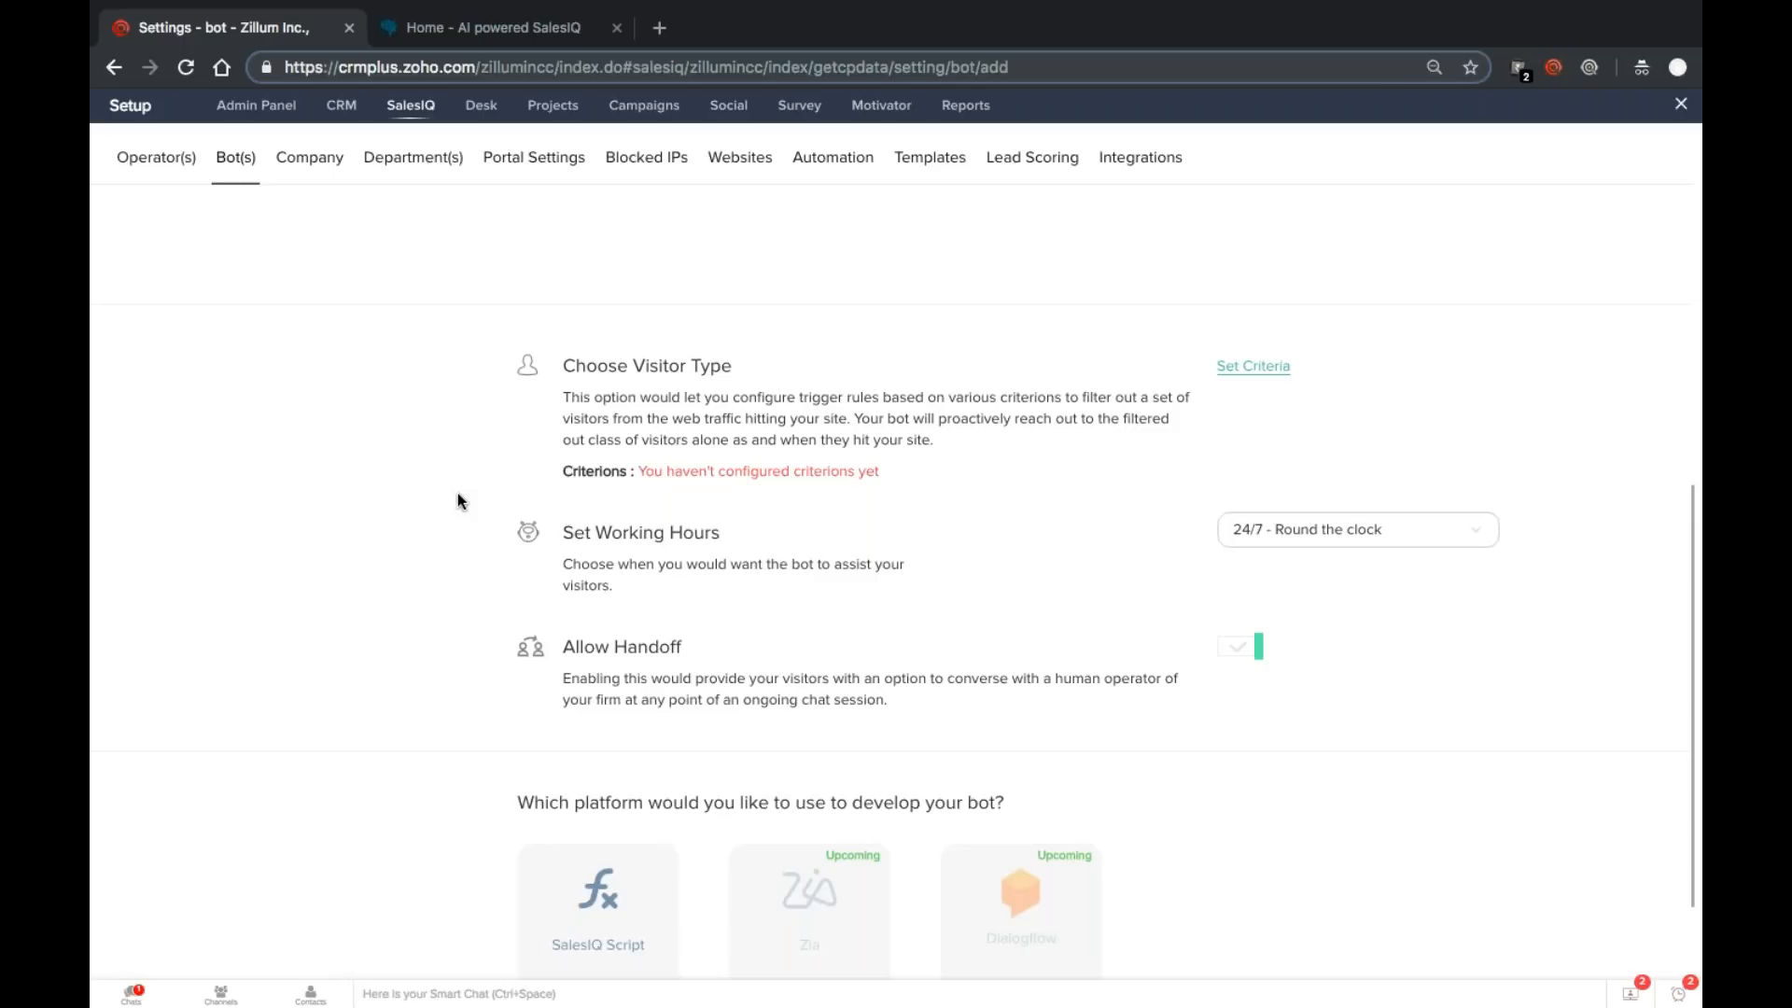
scroll(457, 501, "down", 2)
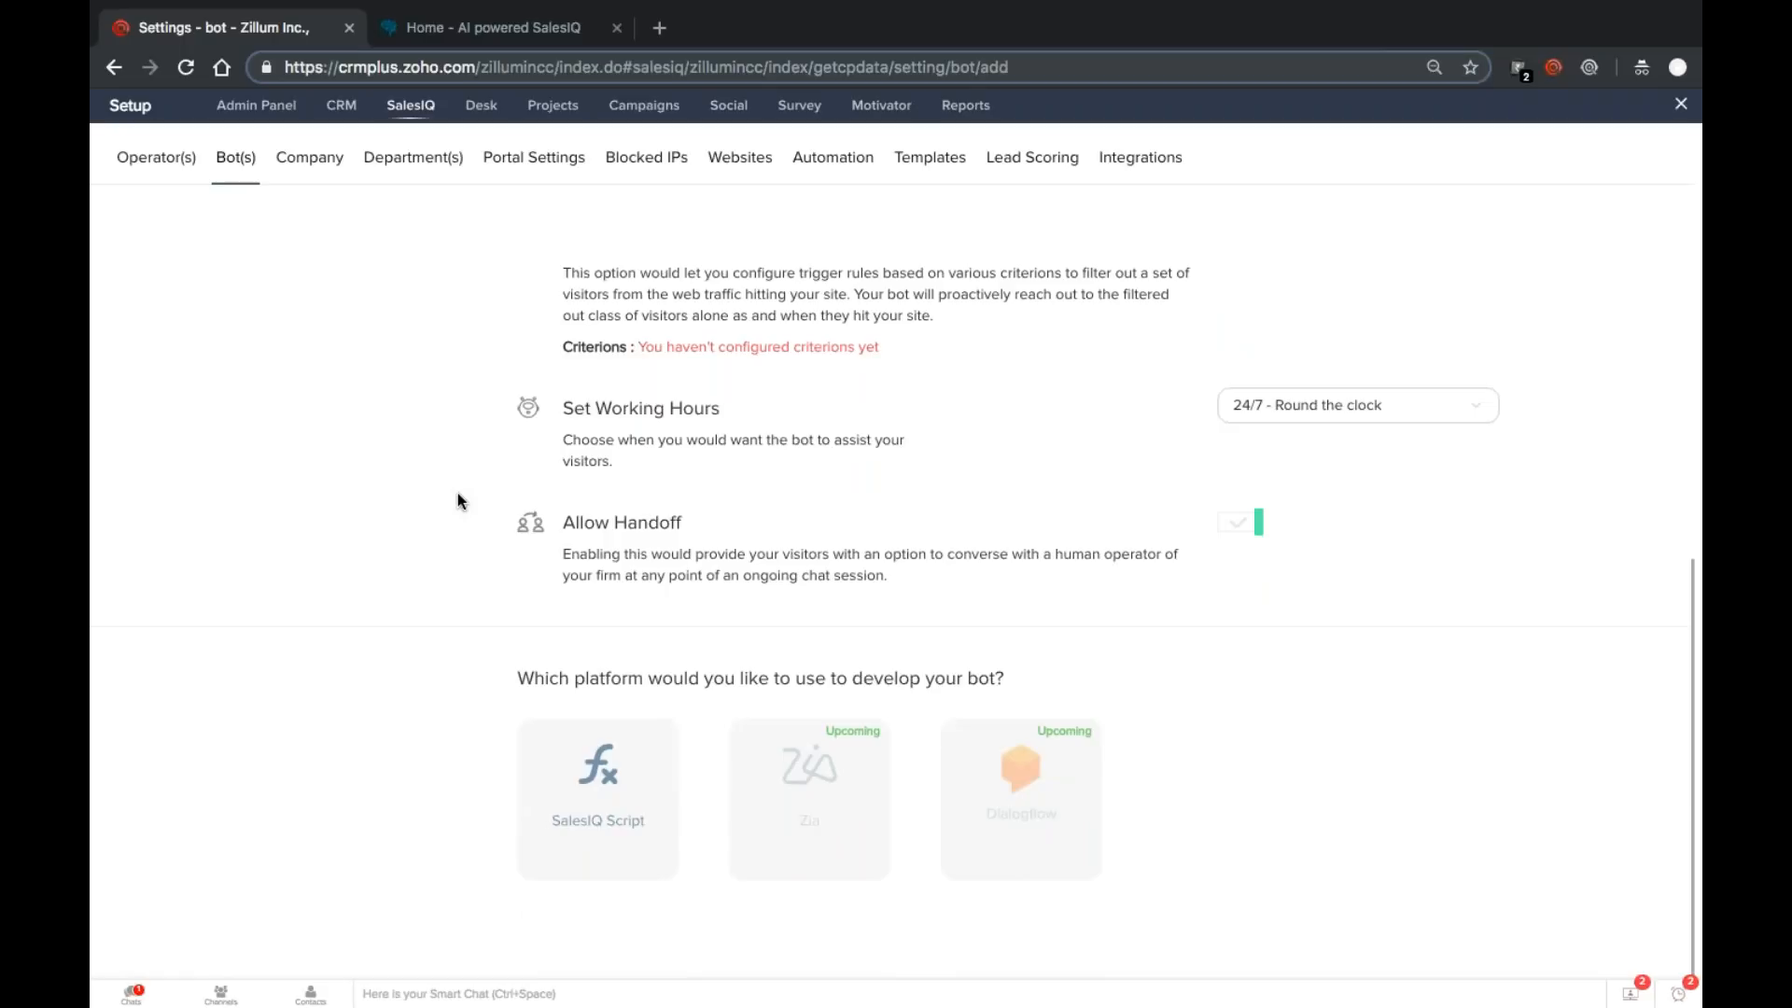
left_click(603, 801)
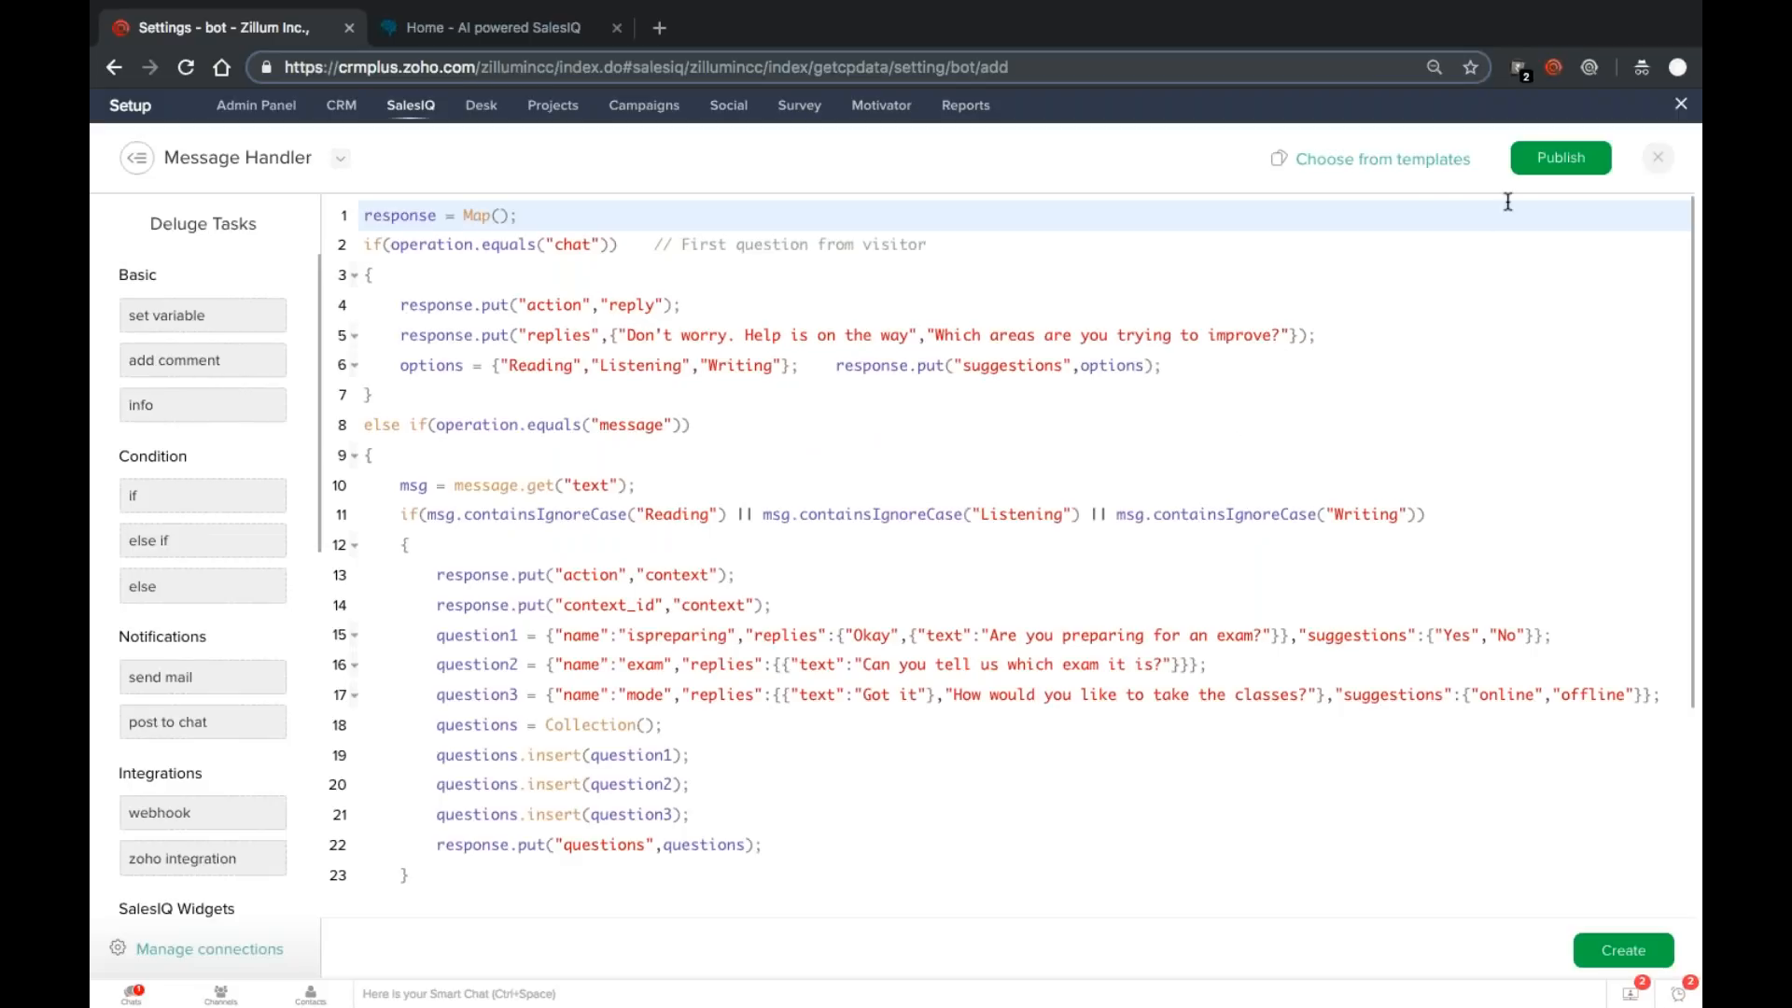
Step: Apply the Sales template from the template library to the message handler and create the bot
left_click(1425, 173)
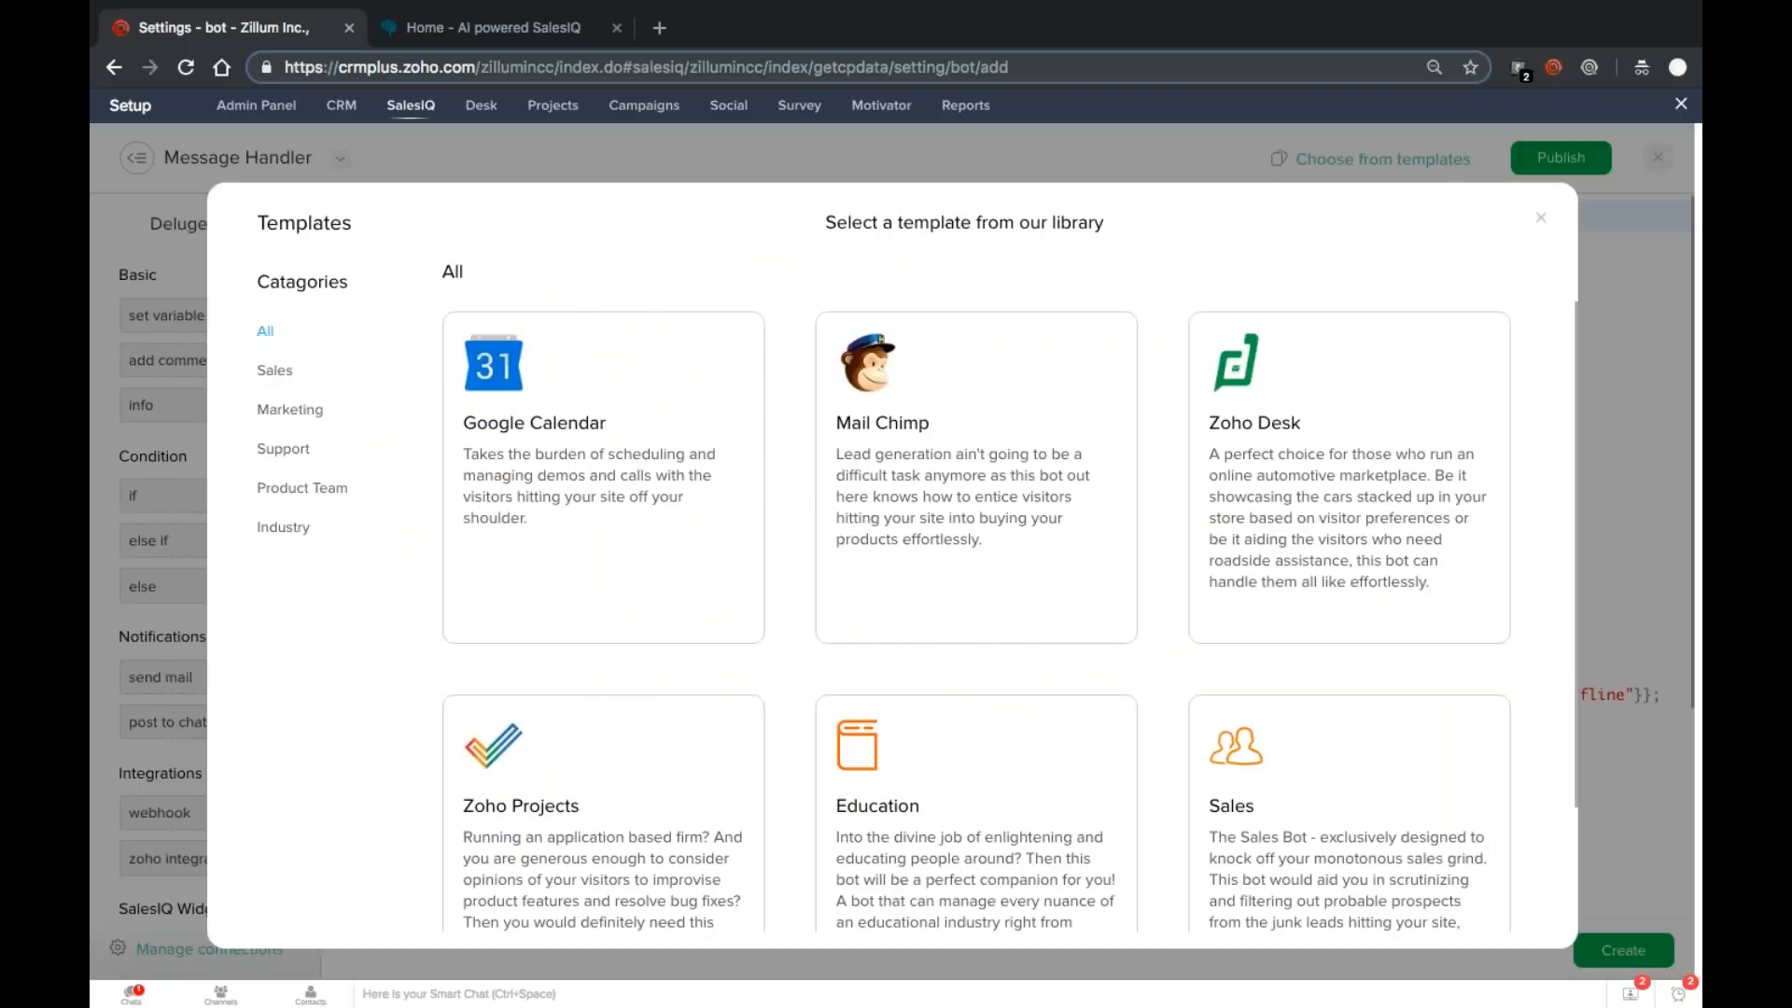
scroll(1302, 392, "down", 3)
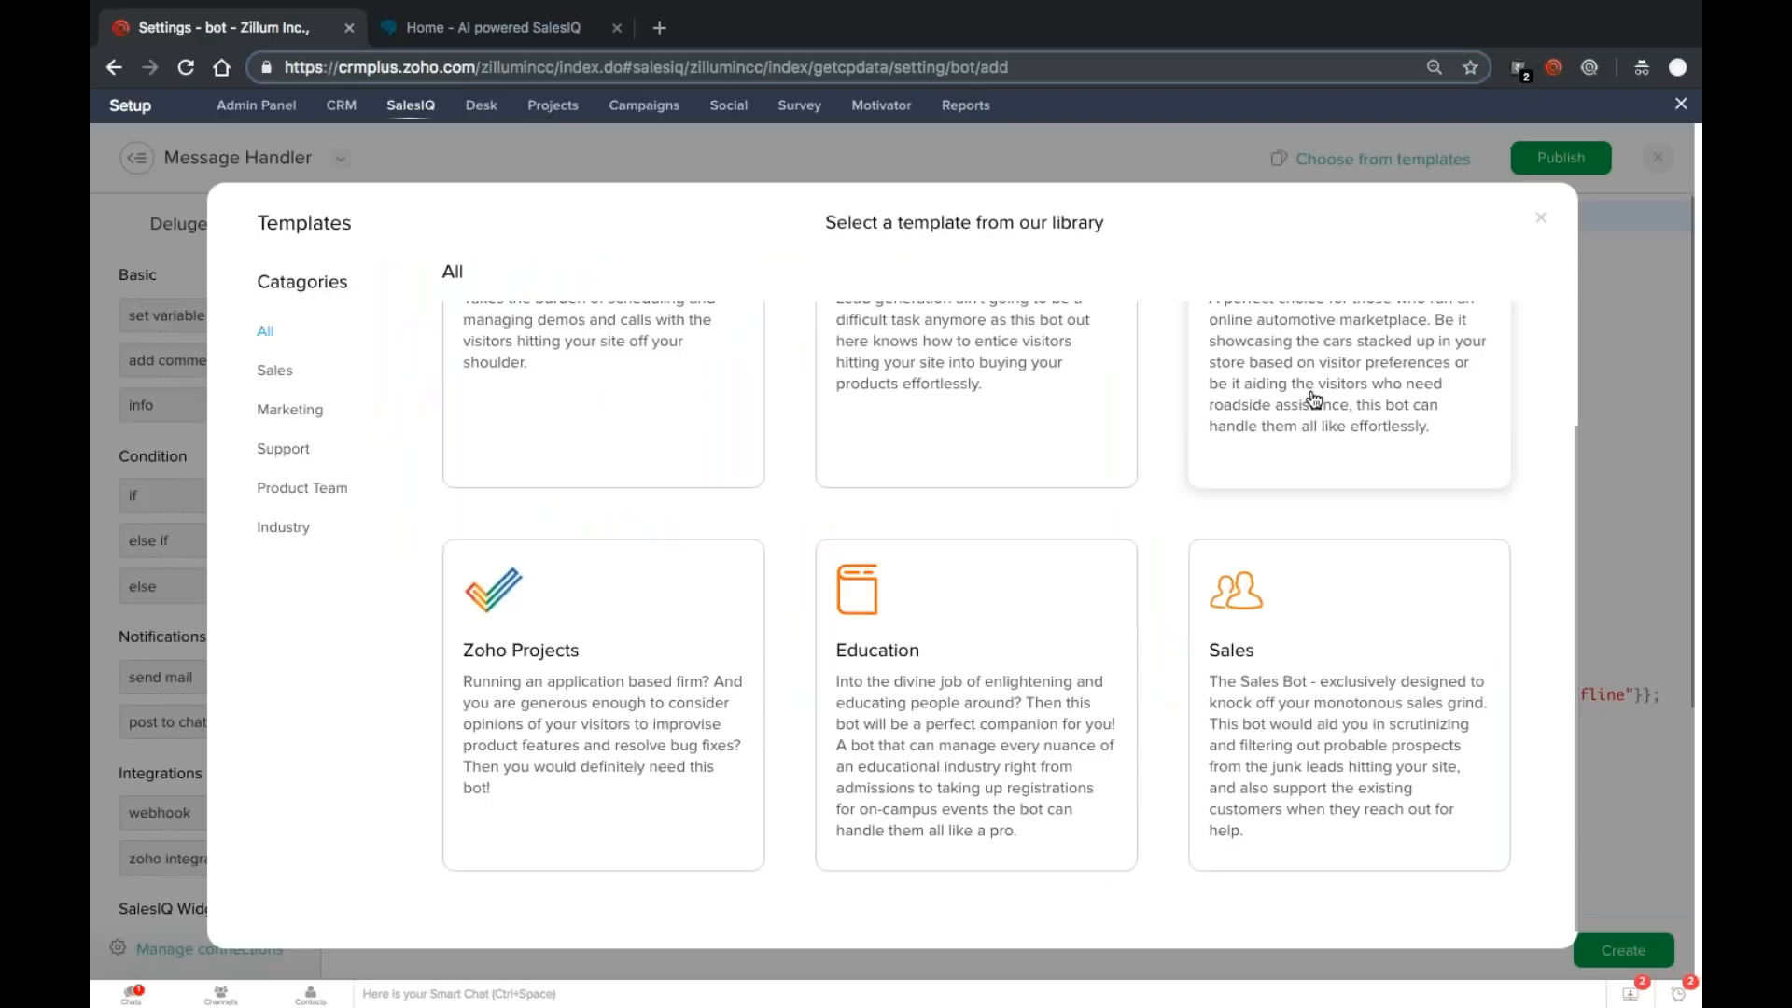
scroll(1218, 517, "up", 2)
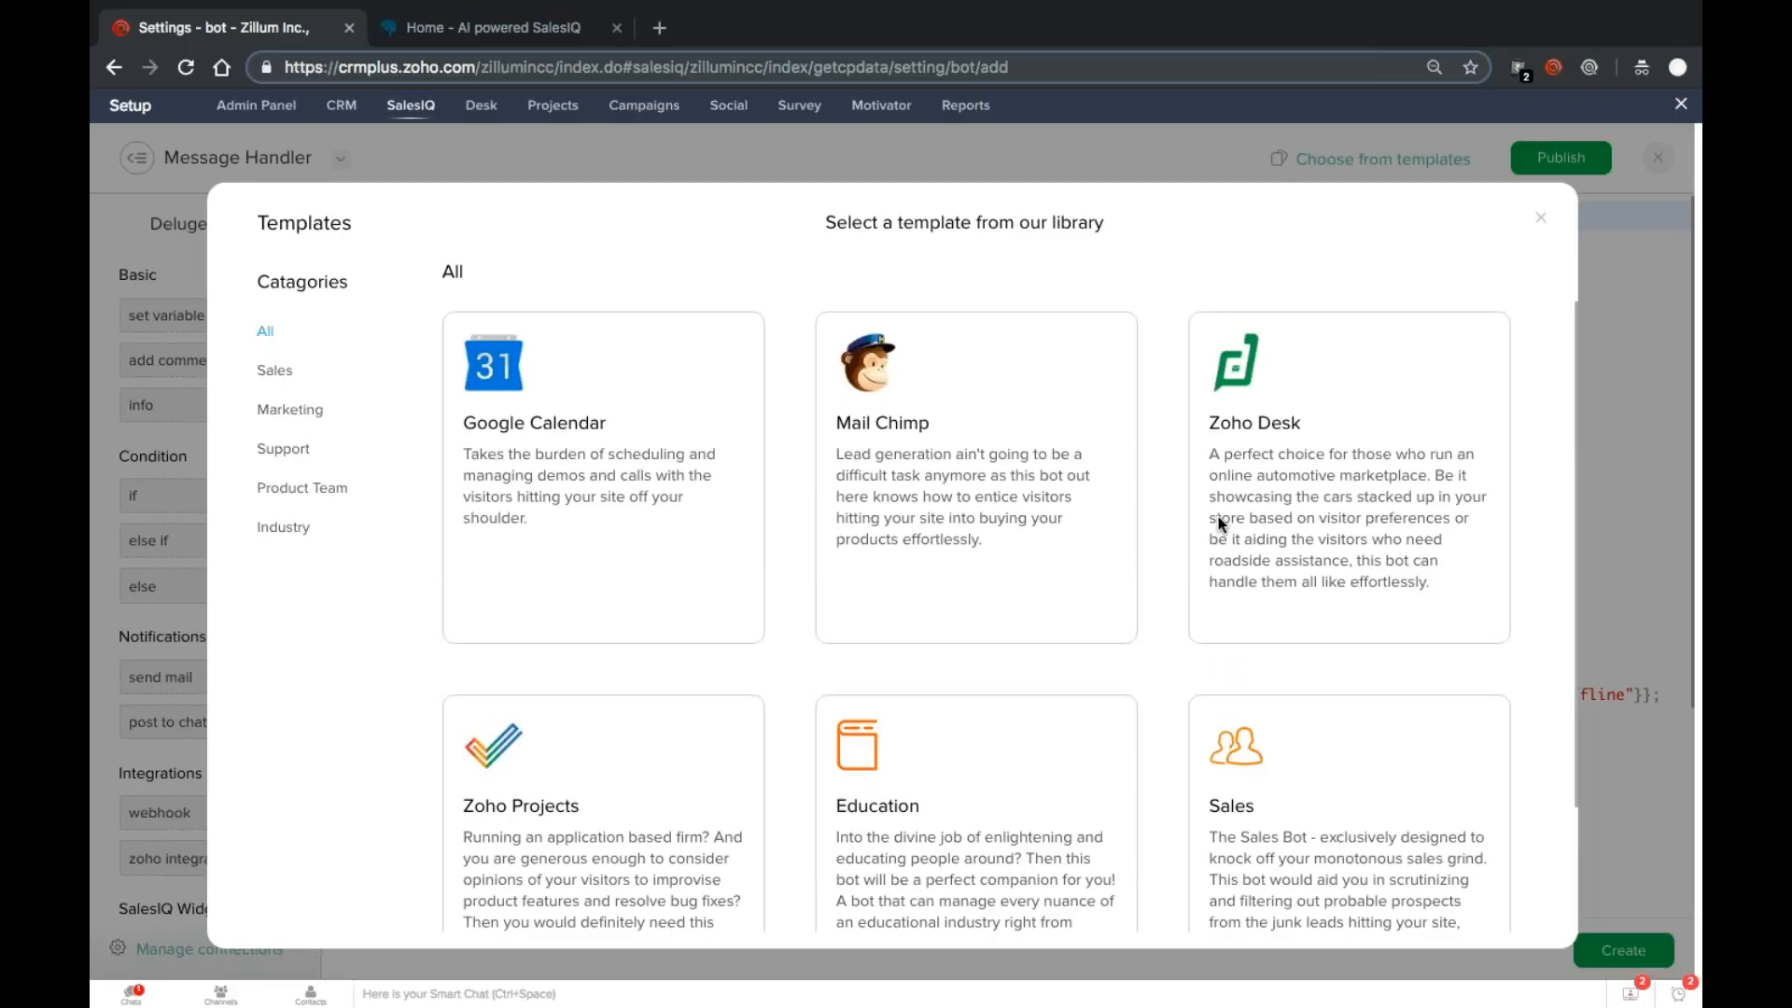
scroll(1218, 517, "down", 2)
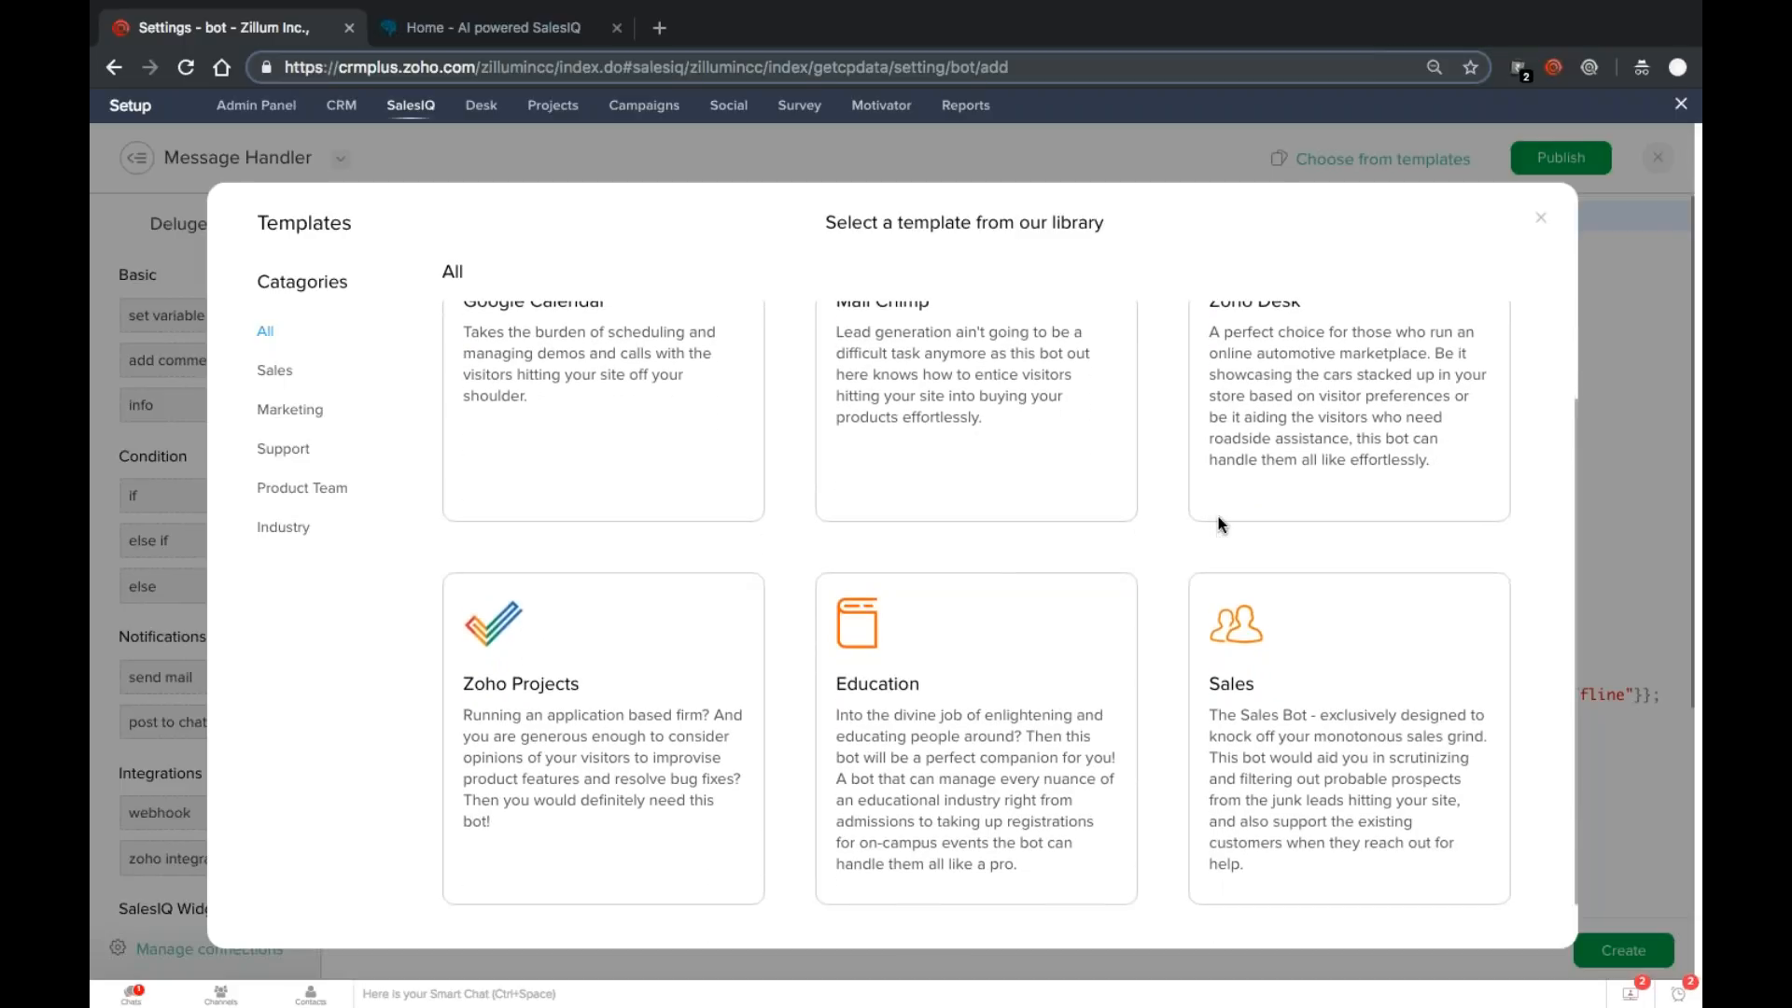
scroll(1218, 517, "up", 1)
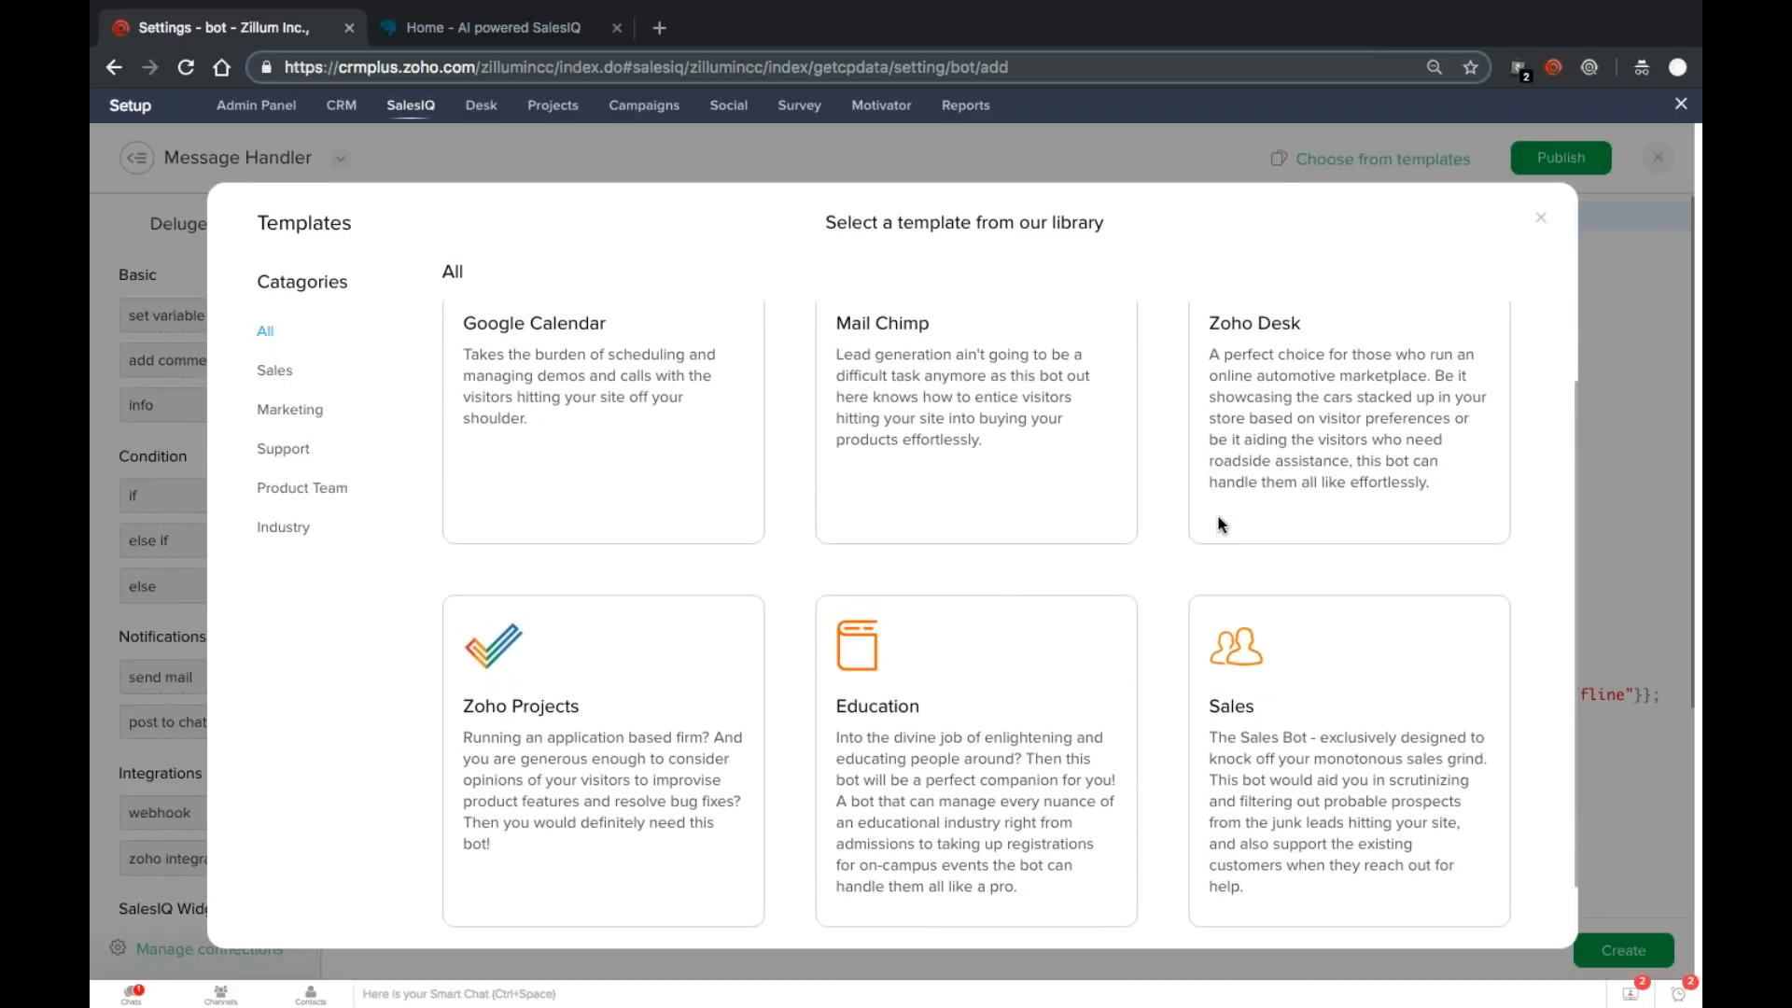
left_click(1331, 767)
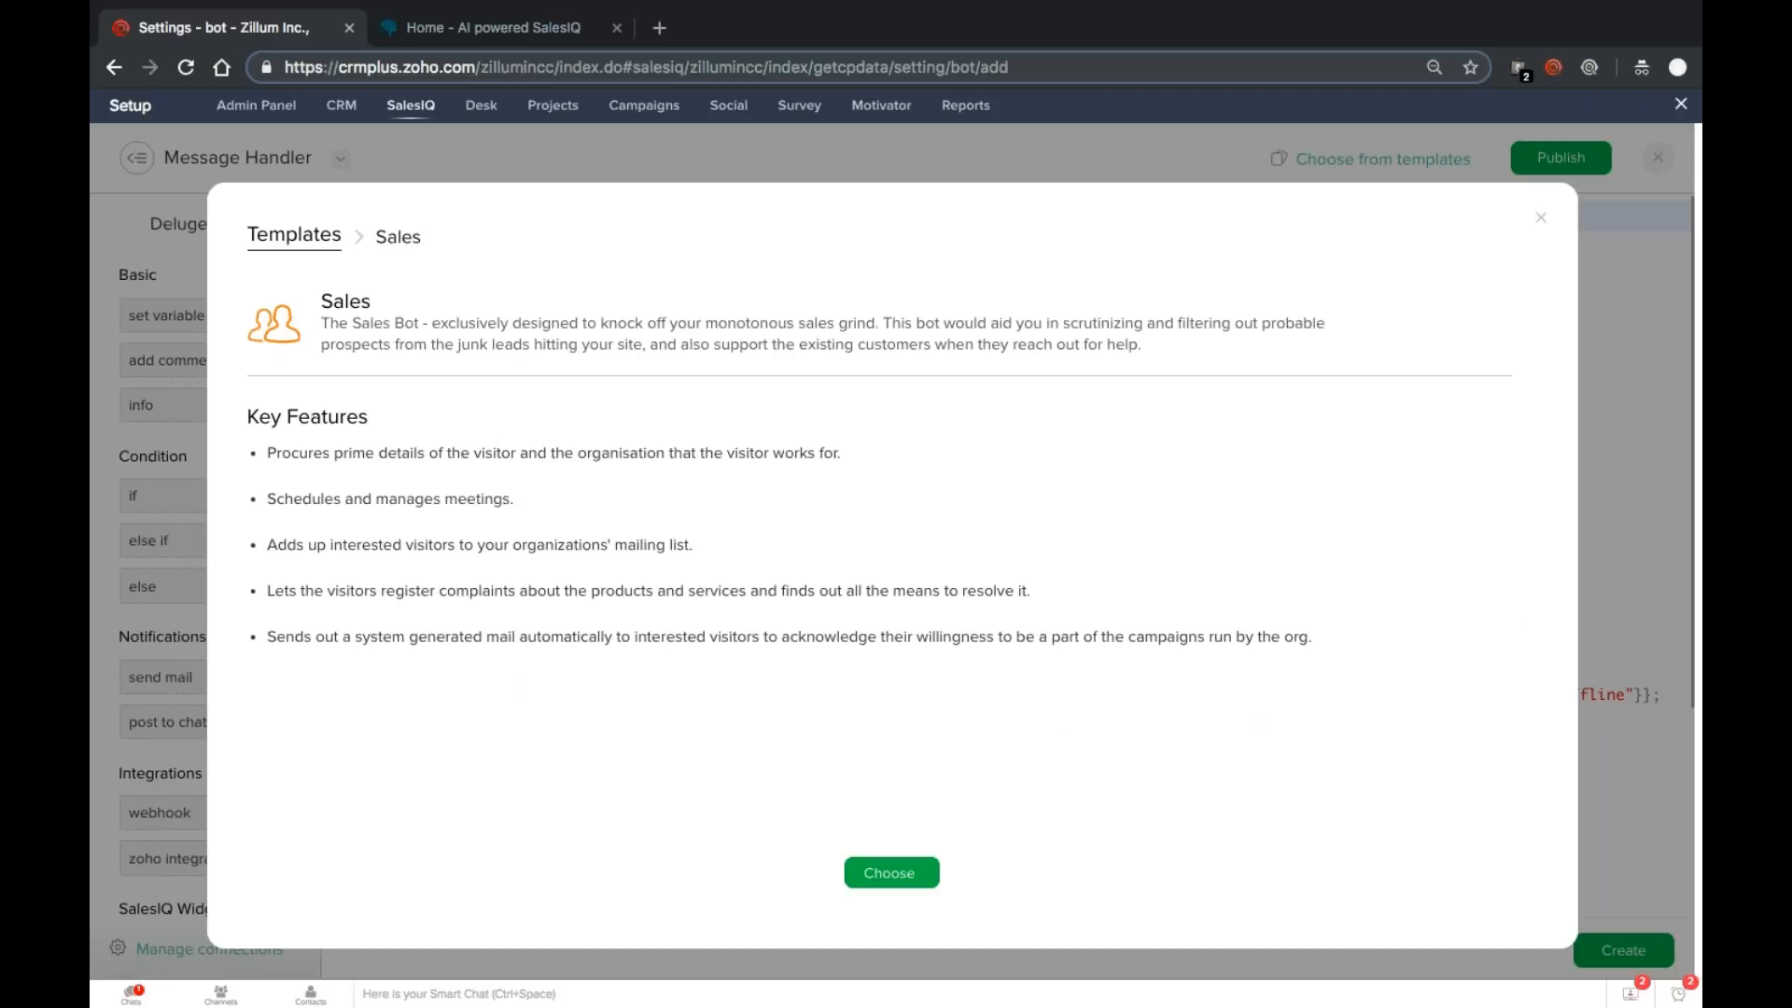
left_click(892, 876)
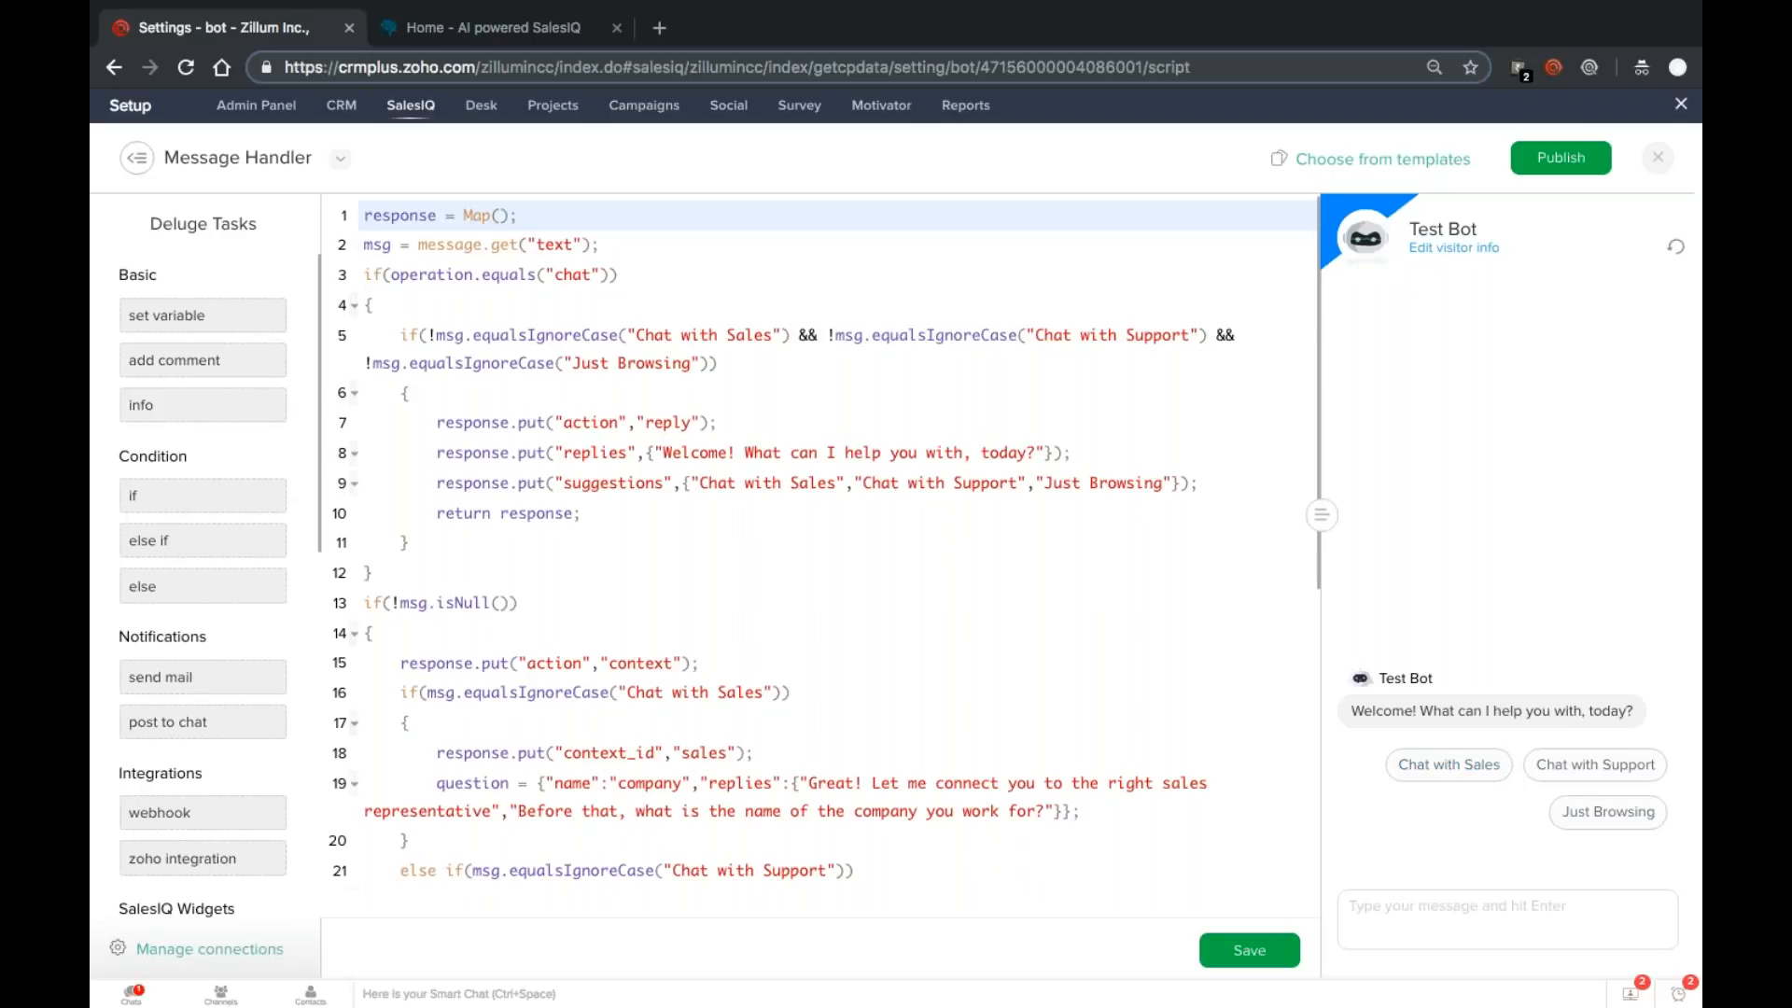
Step: Change the welcome reply in the script to "Welcome! How can I help you, today?" and save the bot
triple_click(1421, 712)
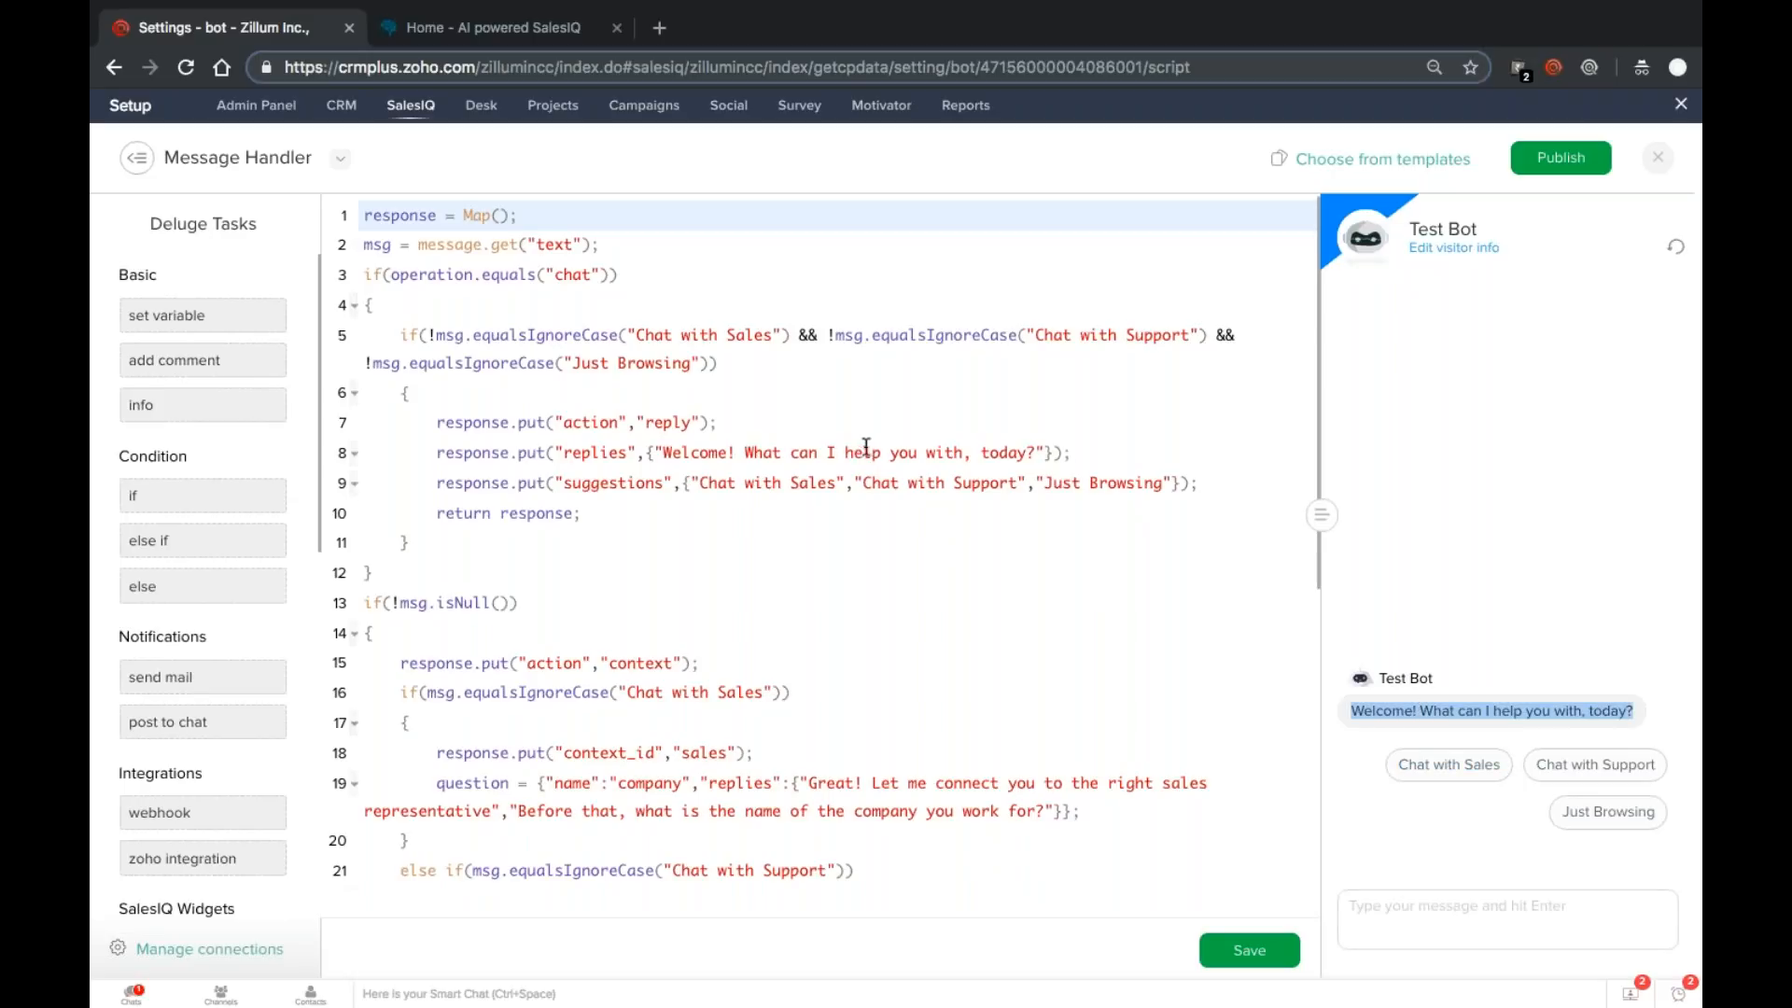
double_click(766, 453)
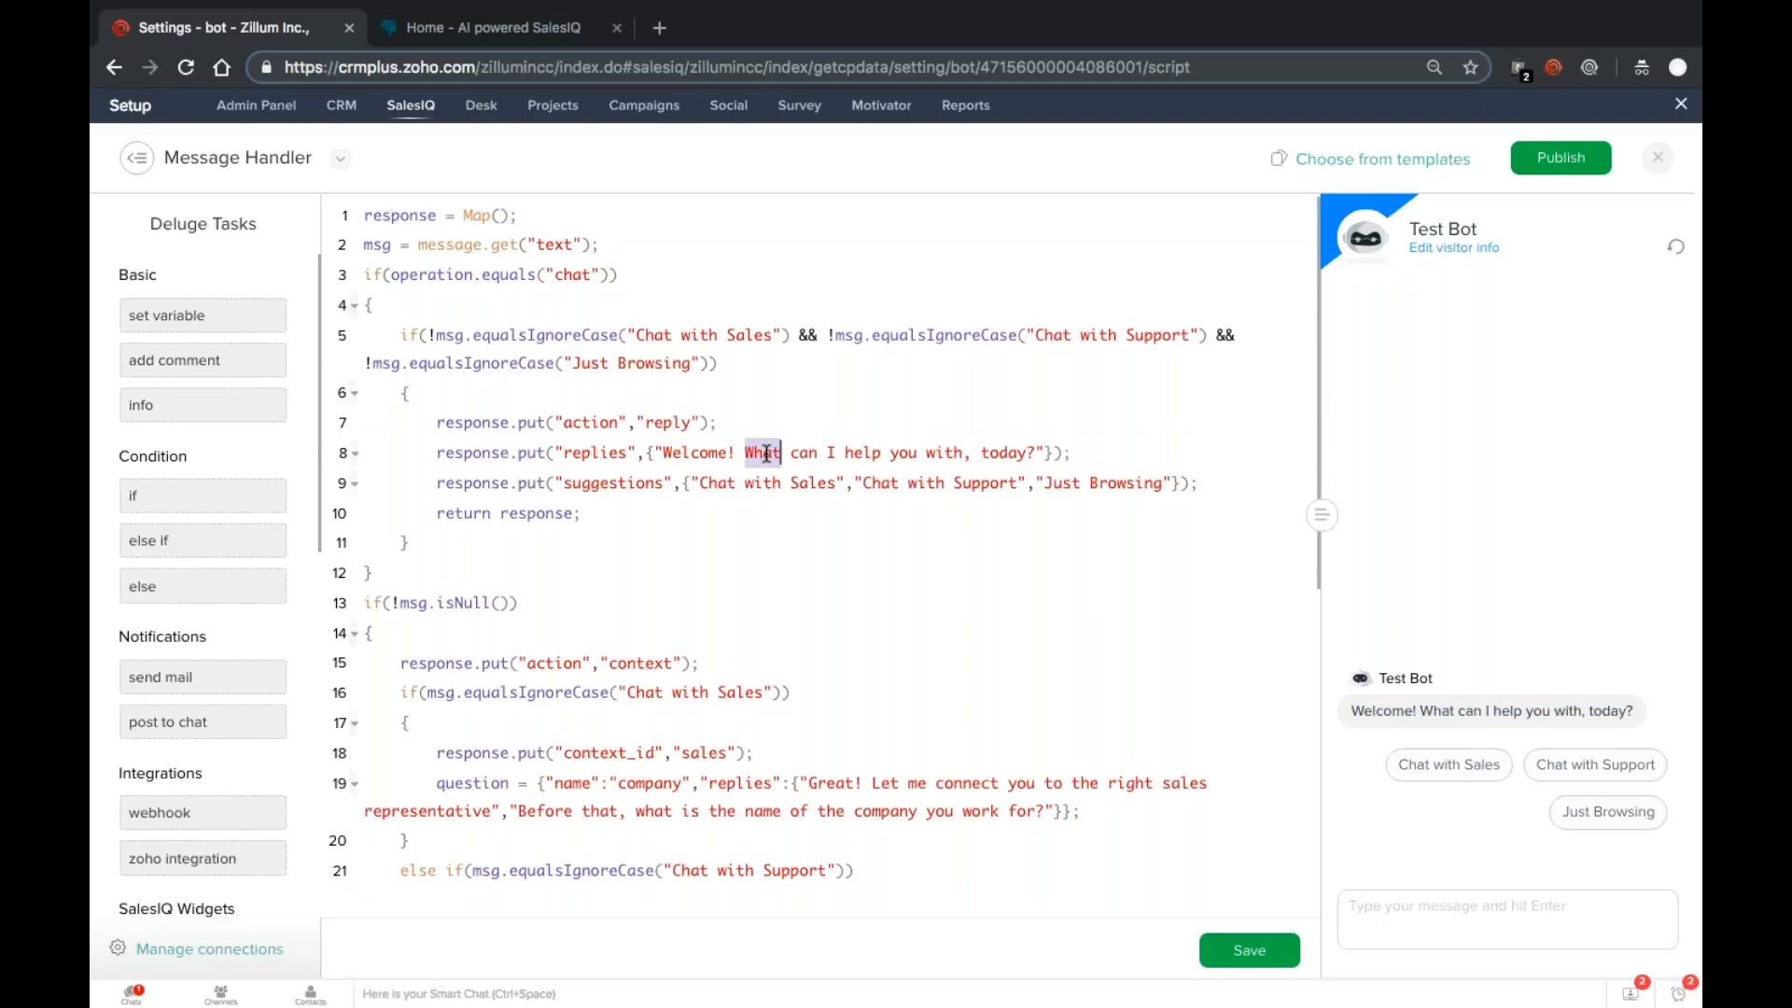
type("How")
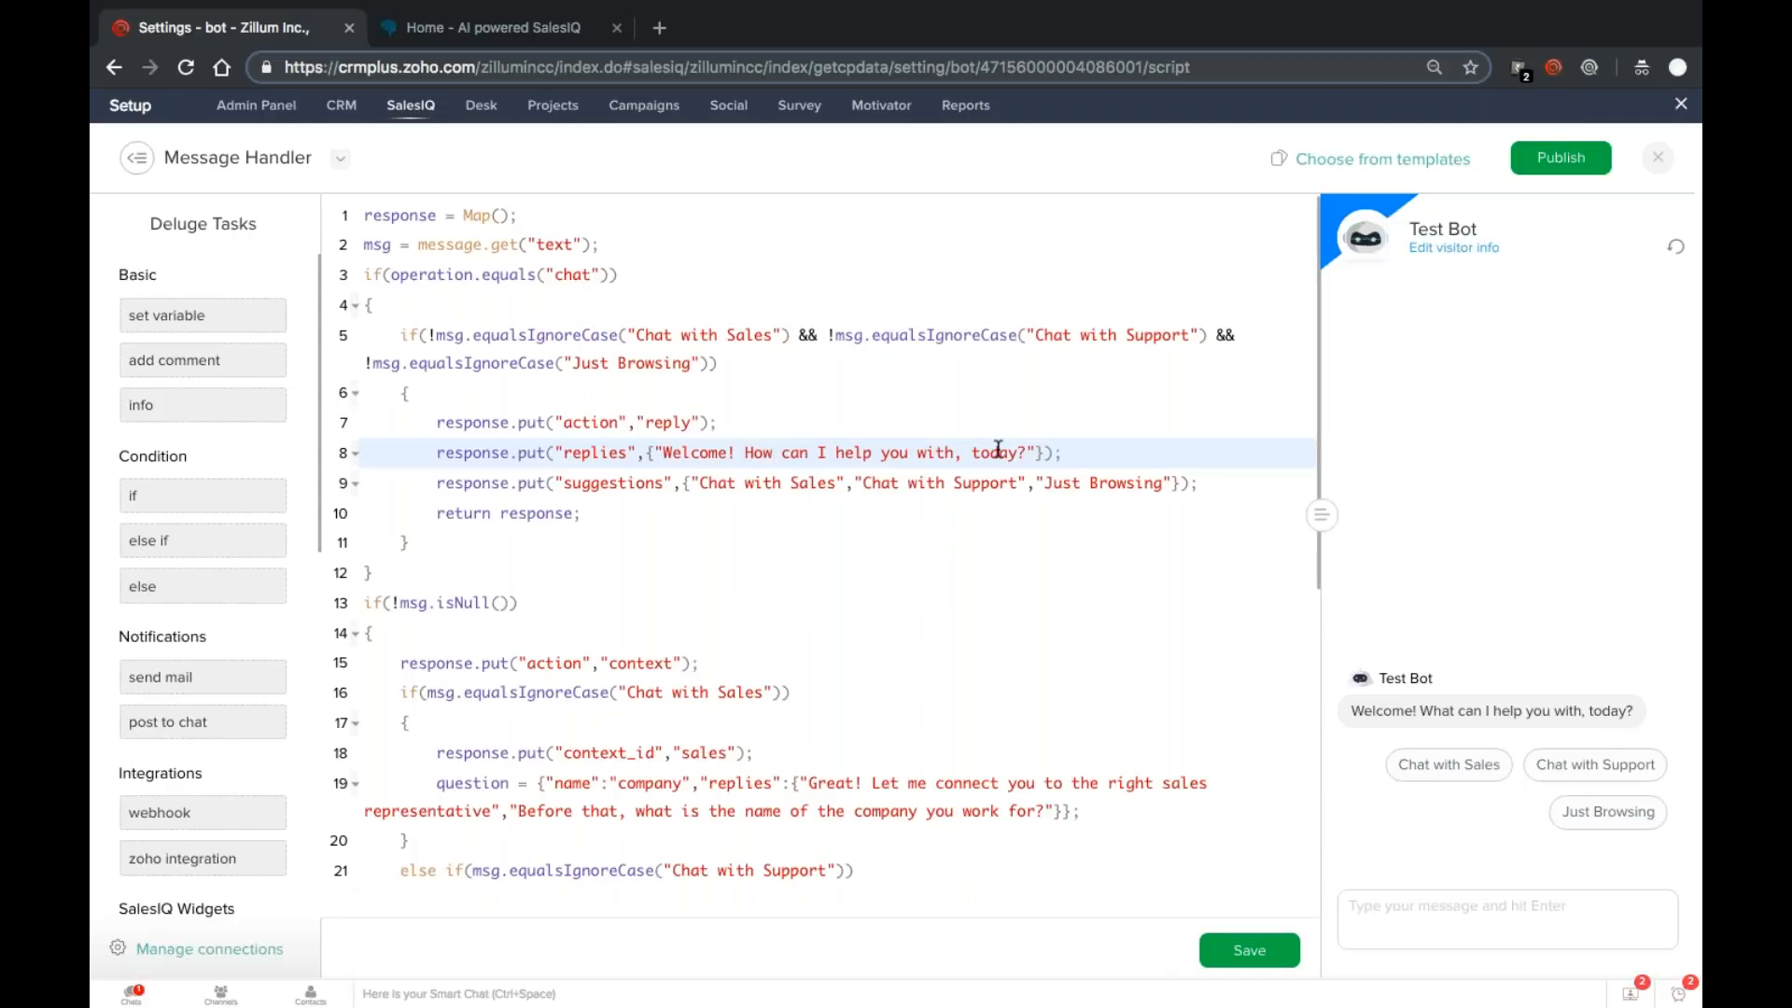
double_click(933, 454)
key("BackSpace")
key("BackSpace")
left_click(1251, 948)
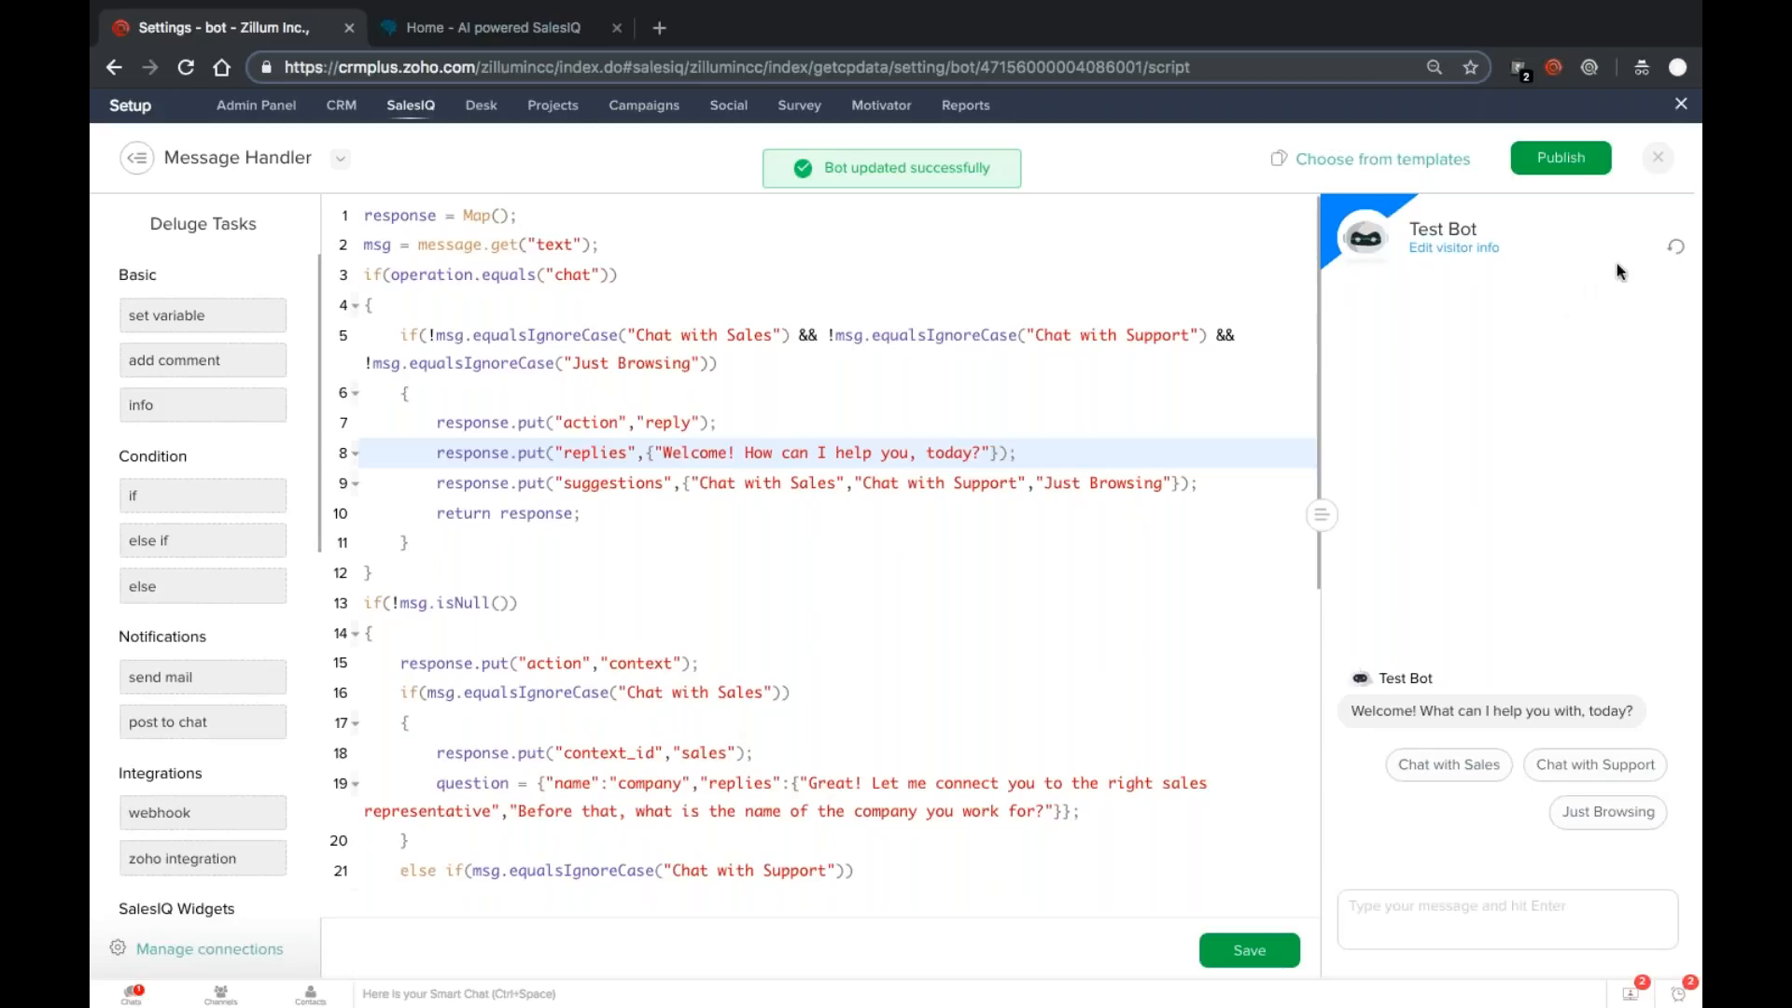
Step: Test the edited greeting by sending "hi" in the bot preview, and compare the replies with the script's welcome line
left_click(1676, 253)
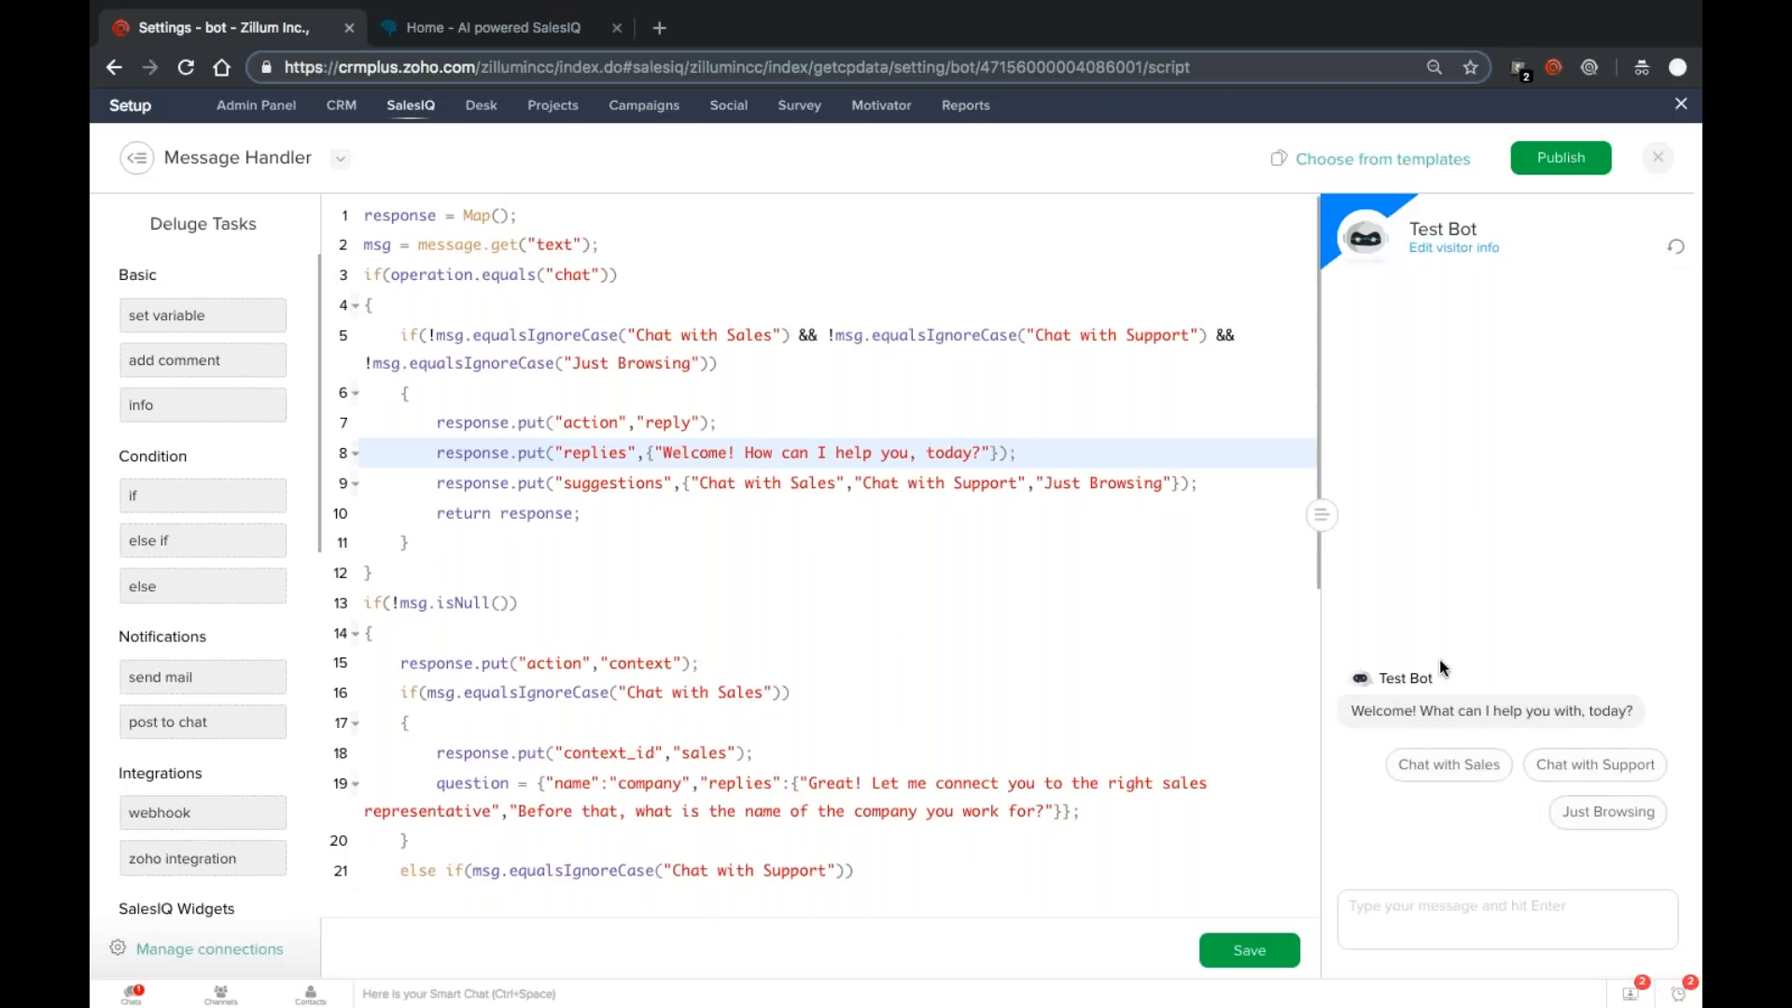
type("hi")
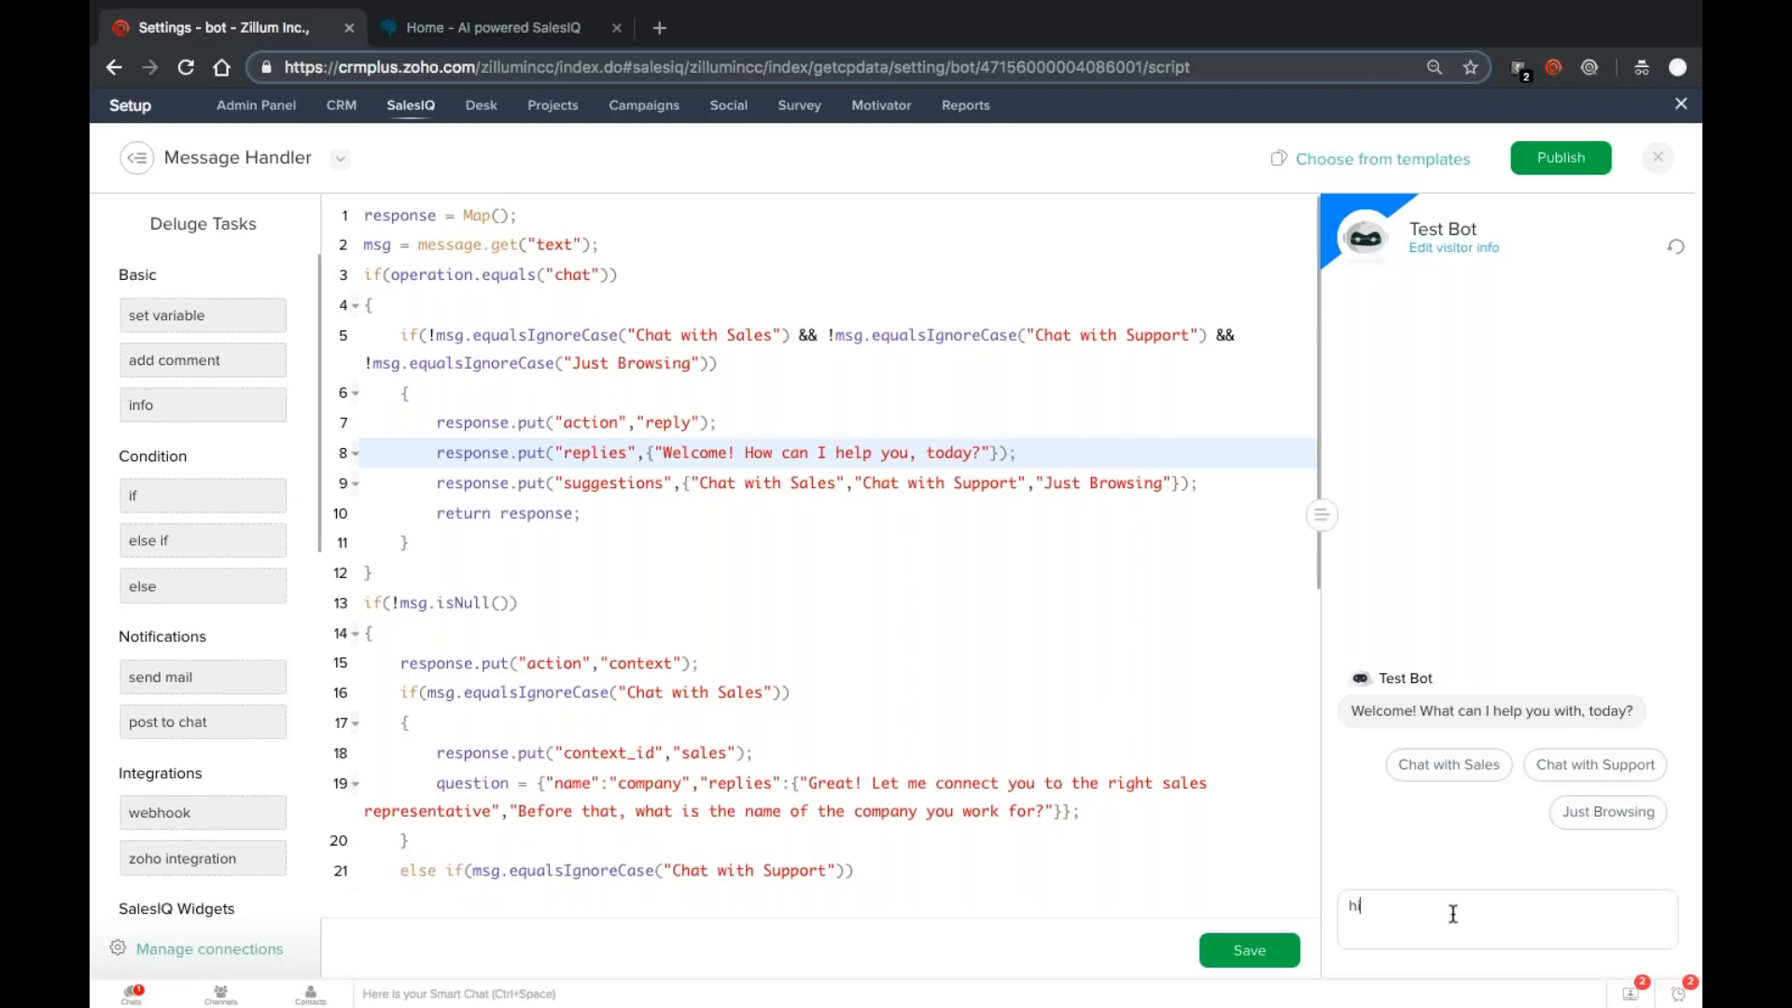
key("Return")
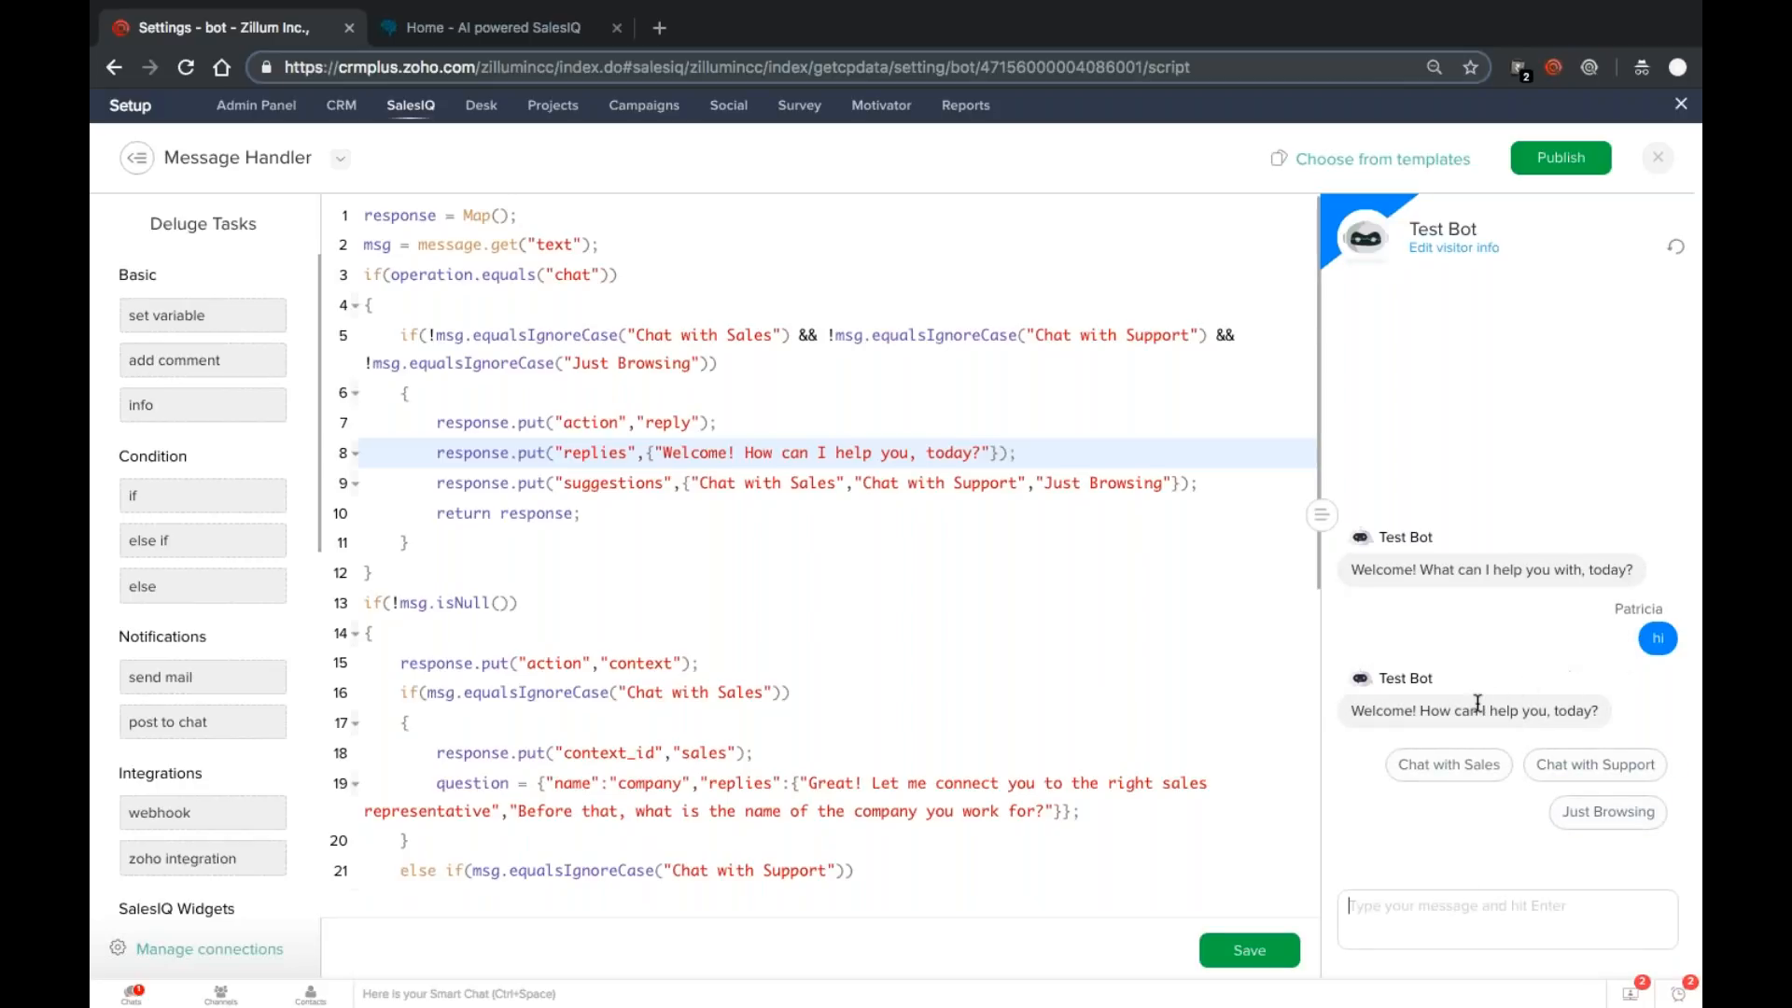
double_click(1475, 572)
triple_click(1475, 572)
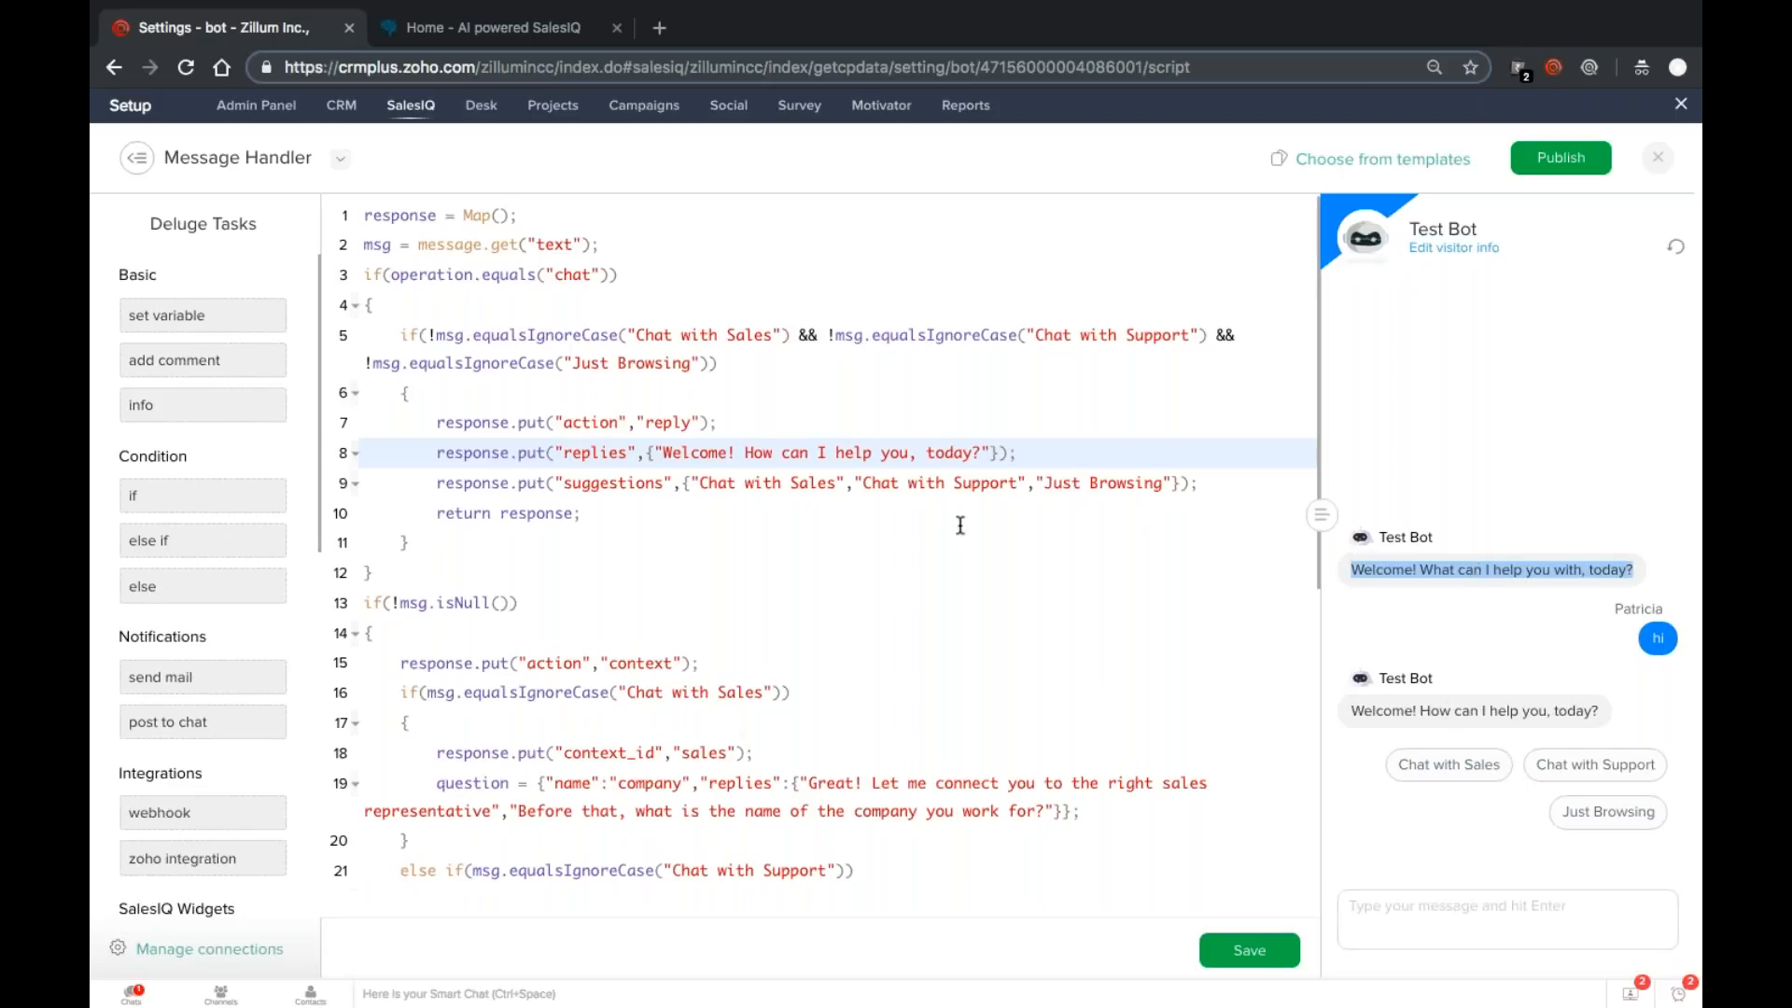
double_click(751, 452)
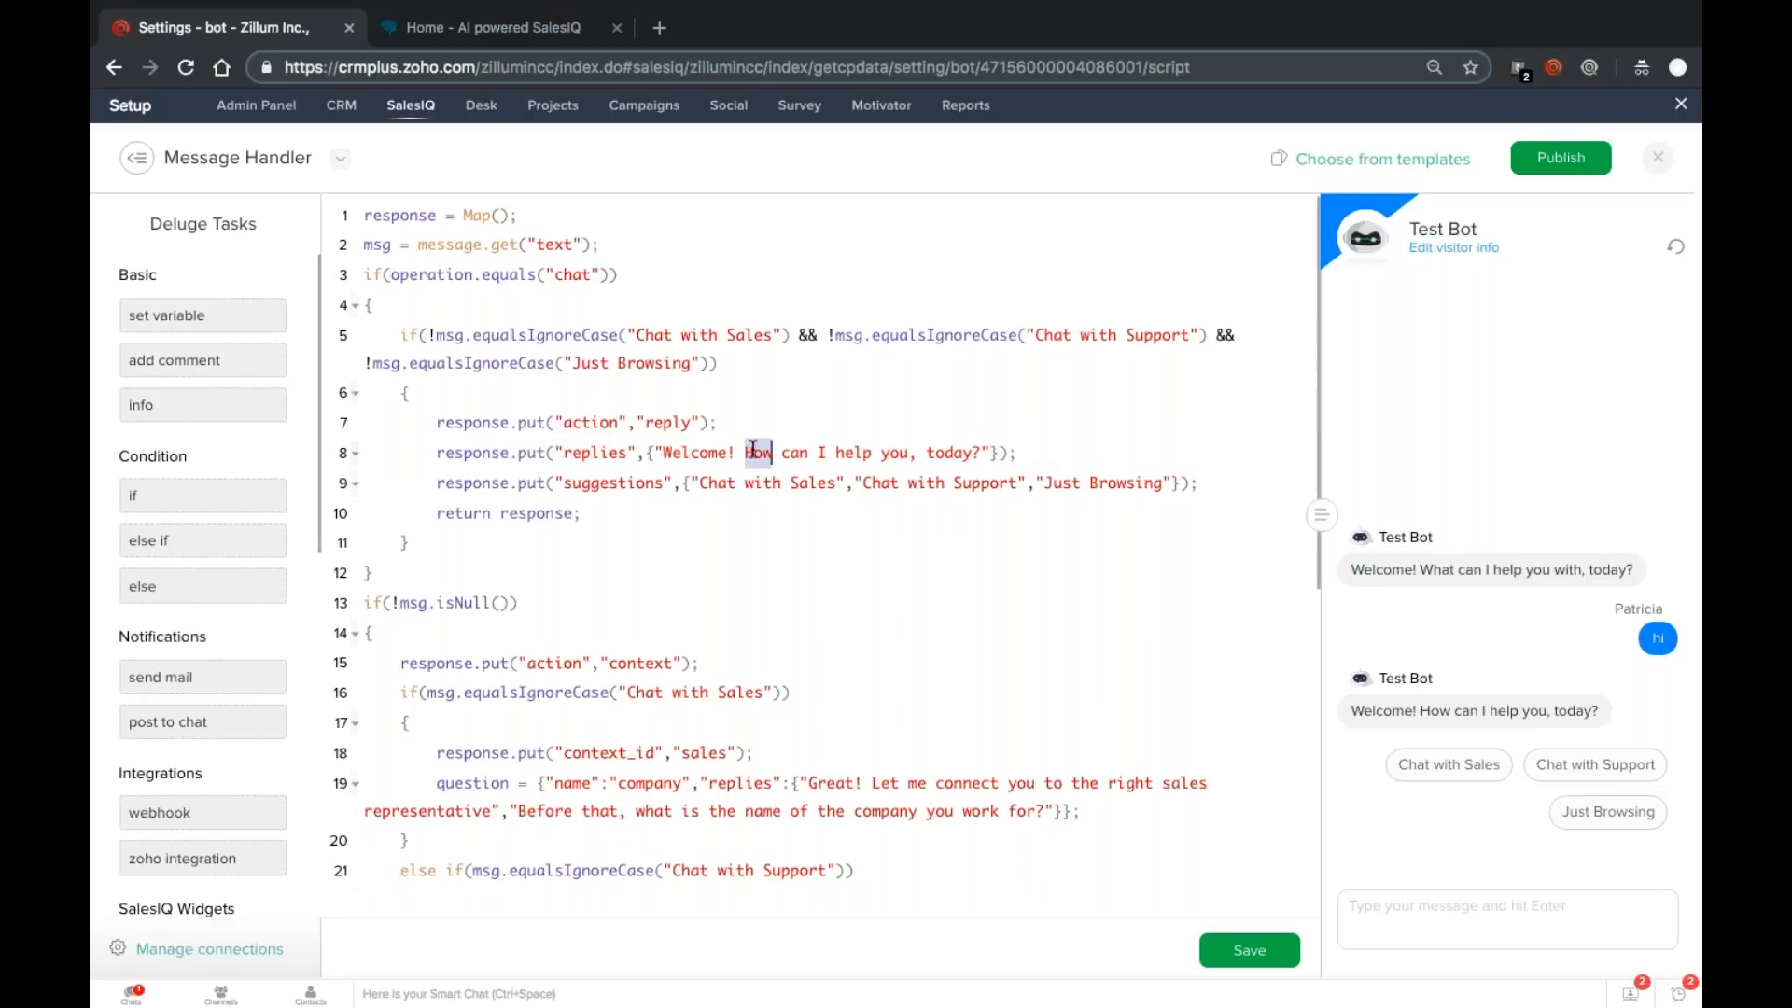
Step: Review the message handler's replies for the Chat with Sales, Chat with Support and Just Browsing choices, starting from the edited greeting in the preview
triple_click(1390, 707)
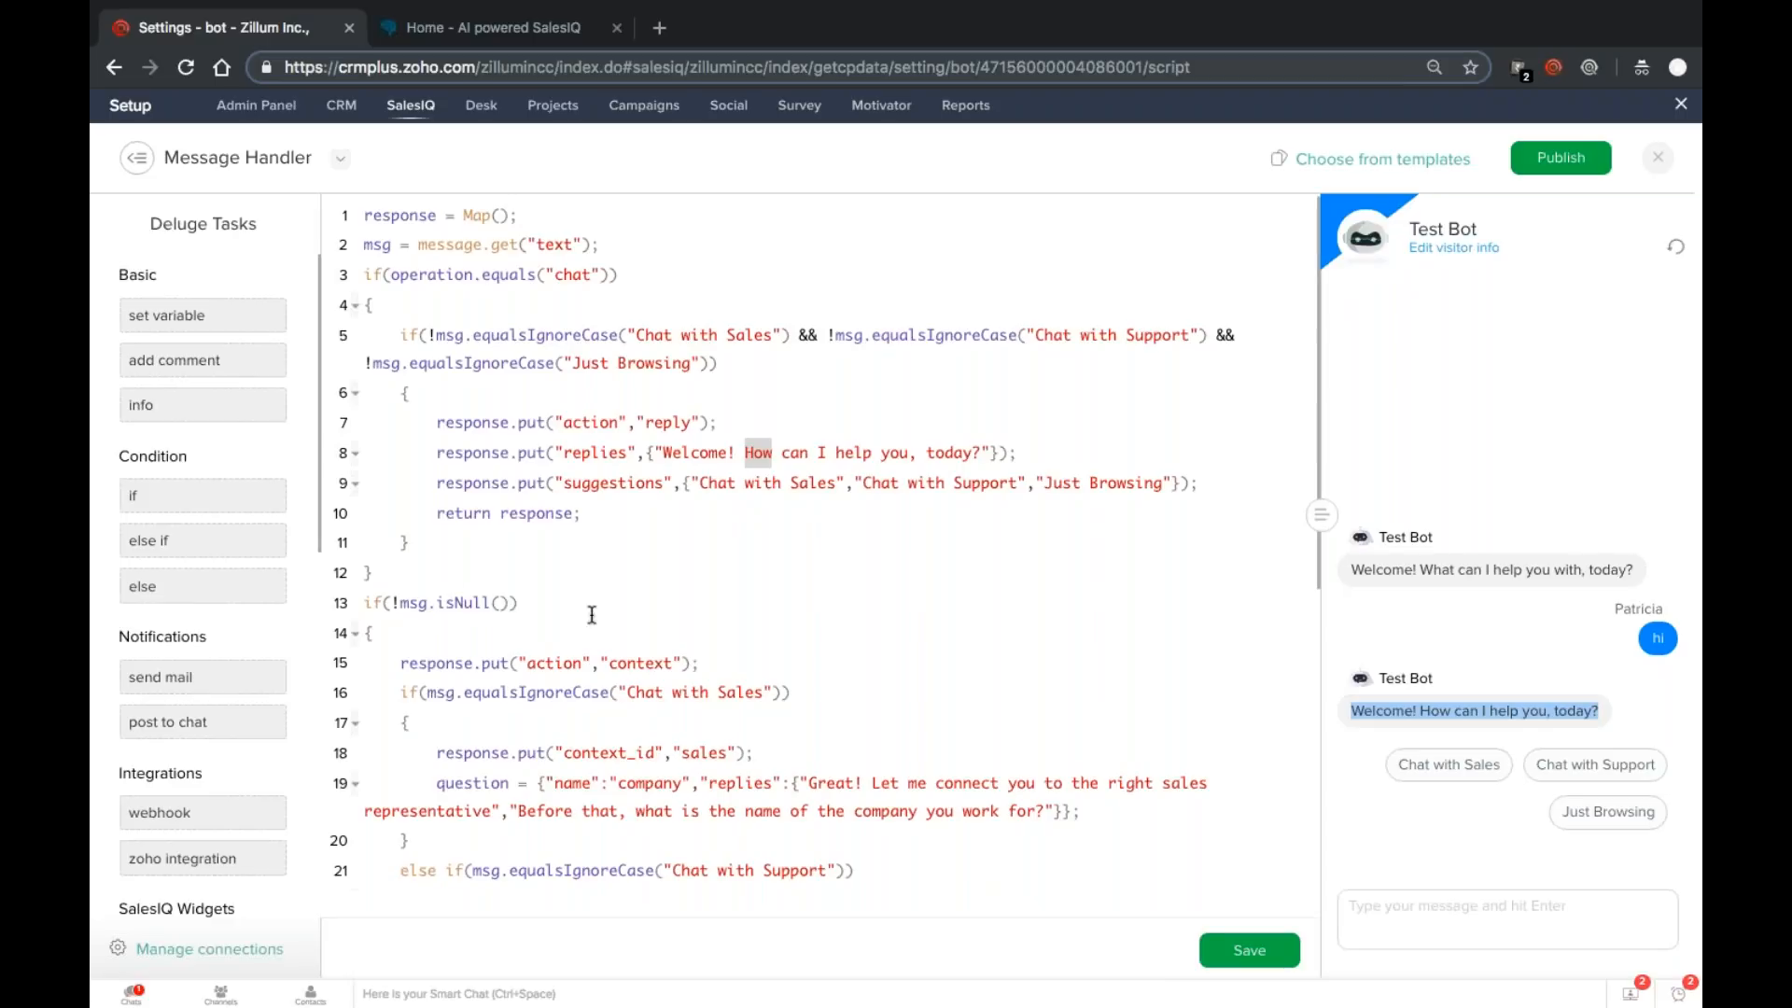
scroll(639, 594, "down", 6)
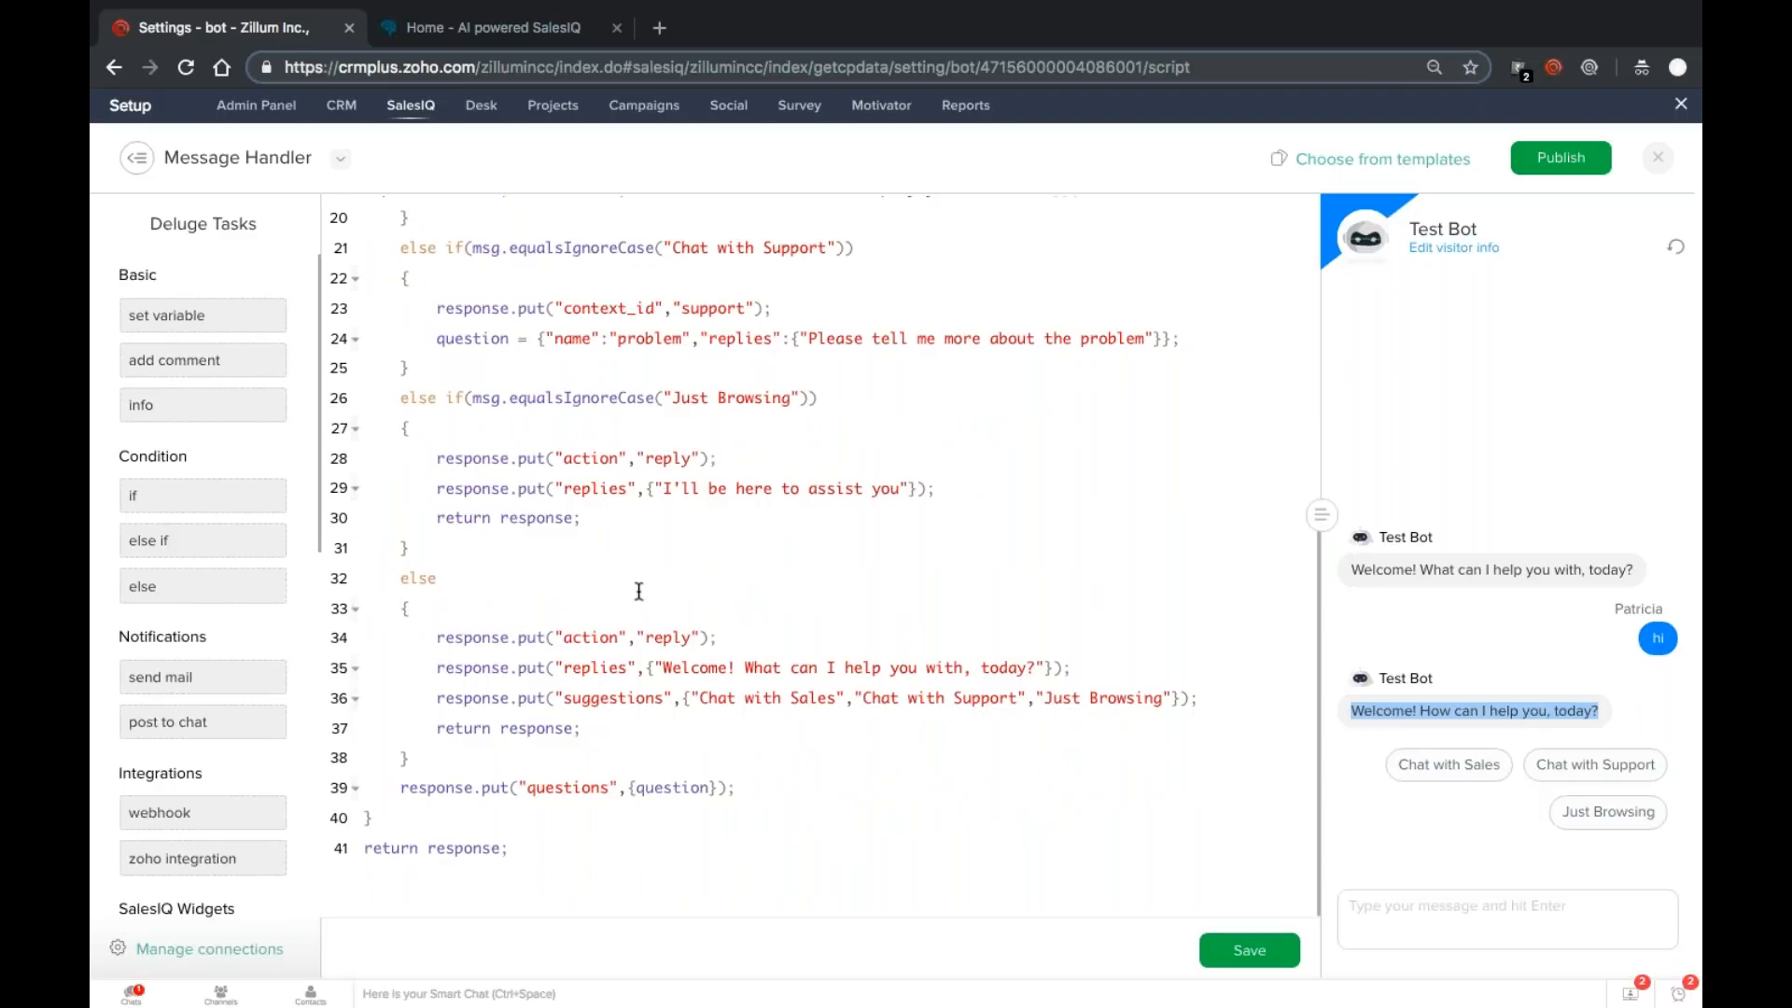
triple_click(824, 331)
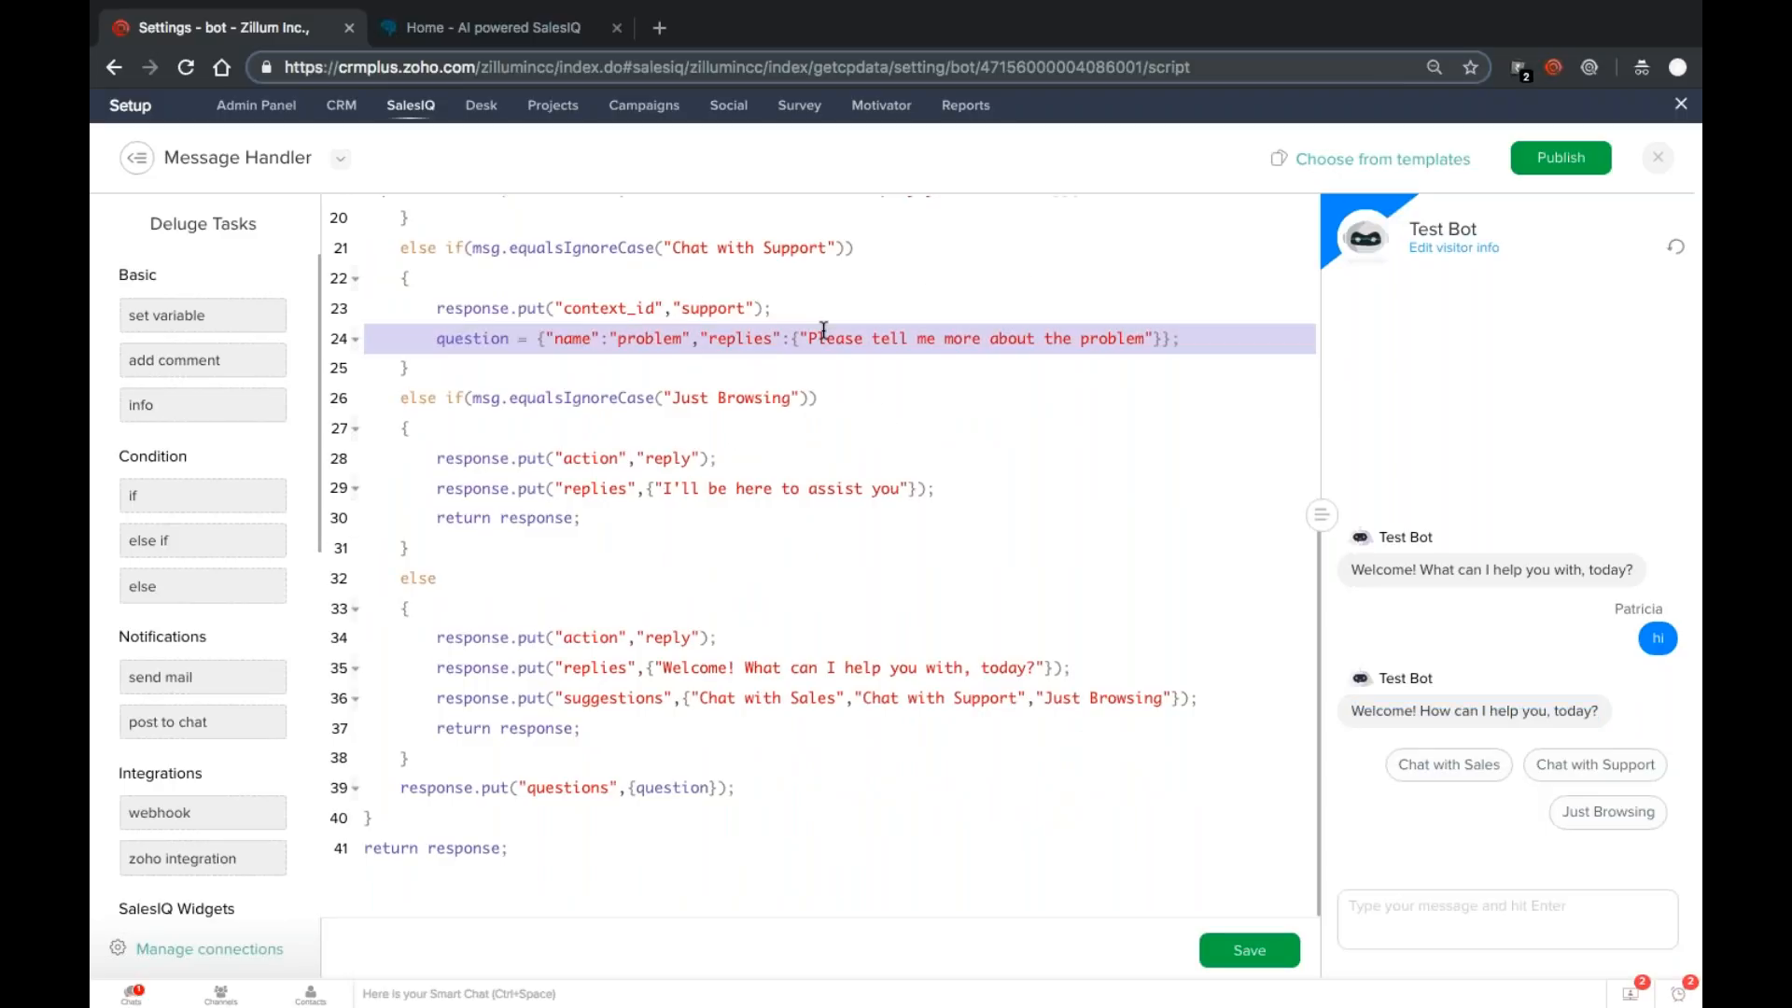
double_click(823, 331)
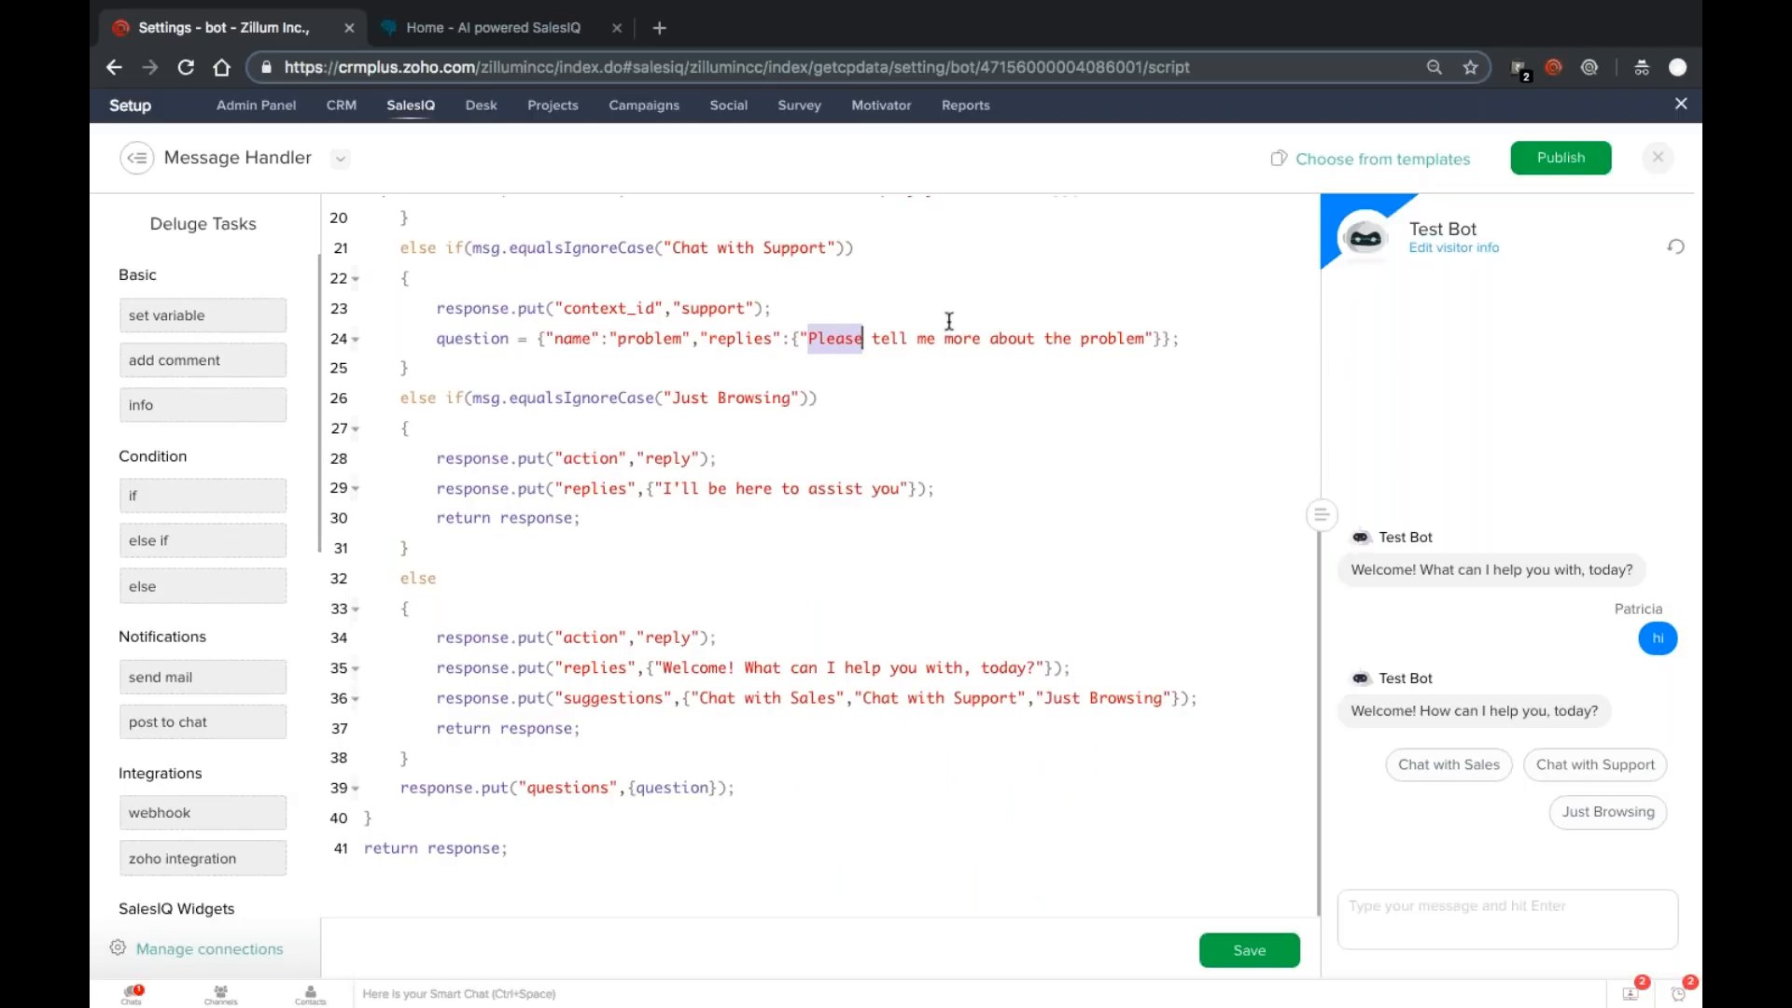
scroll(928, 336, "up", 4)
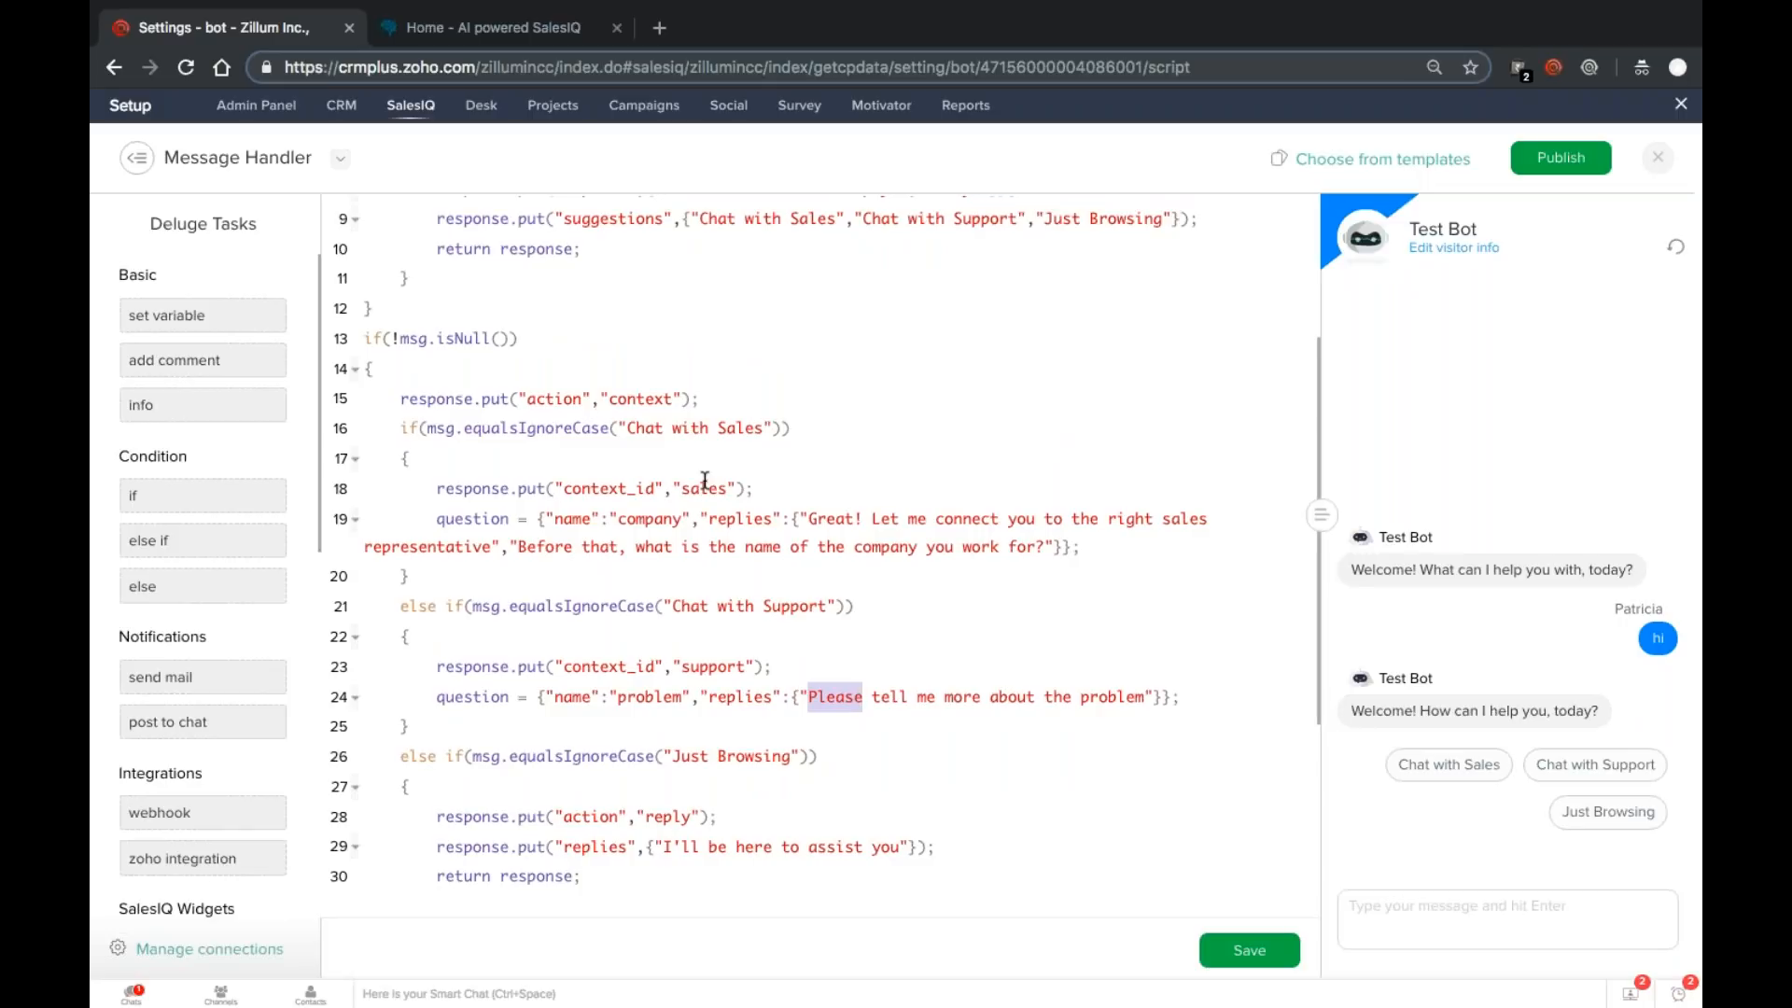
Step: Open the Trigger Handler script and compare its welcome reply with the first bot message in the preview
left_click(267, 165)
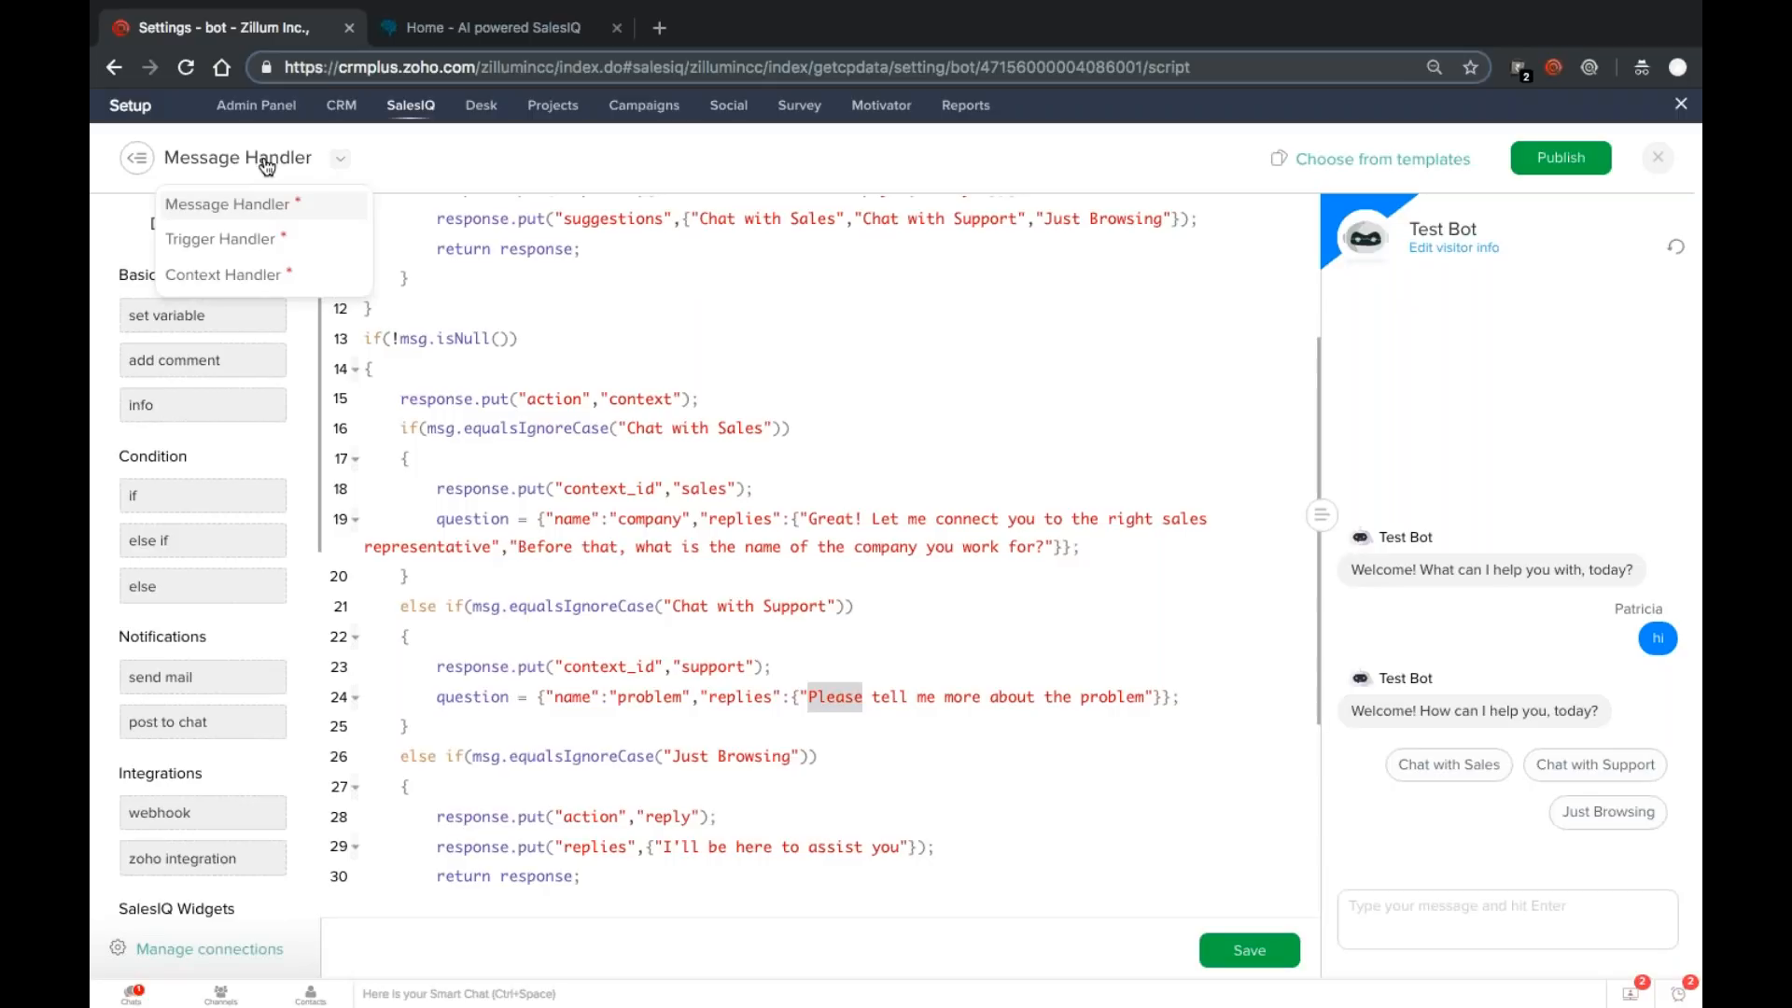
left_click(260, 236)
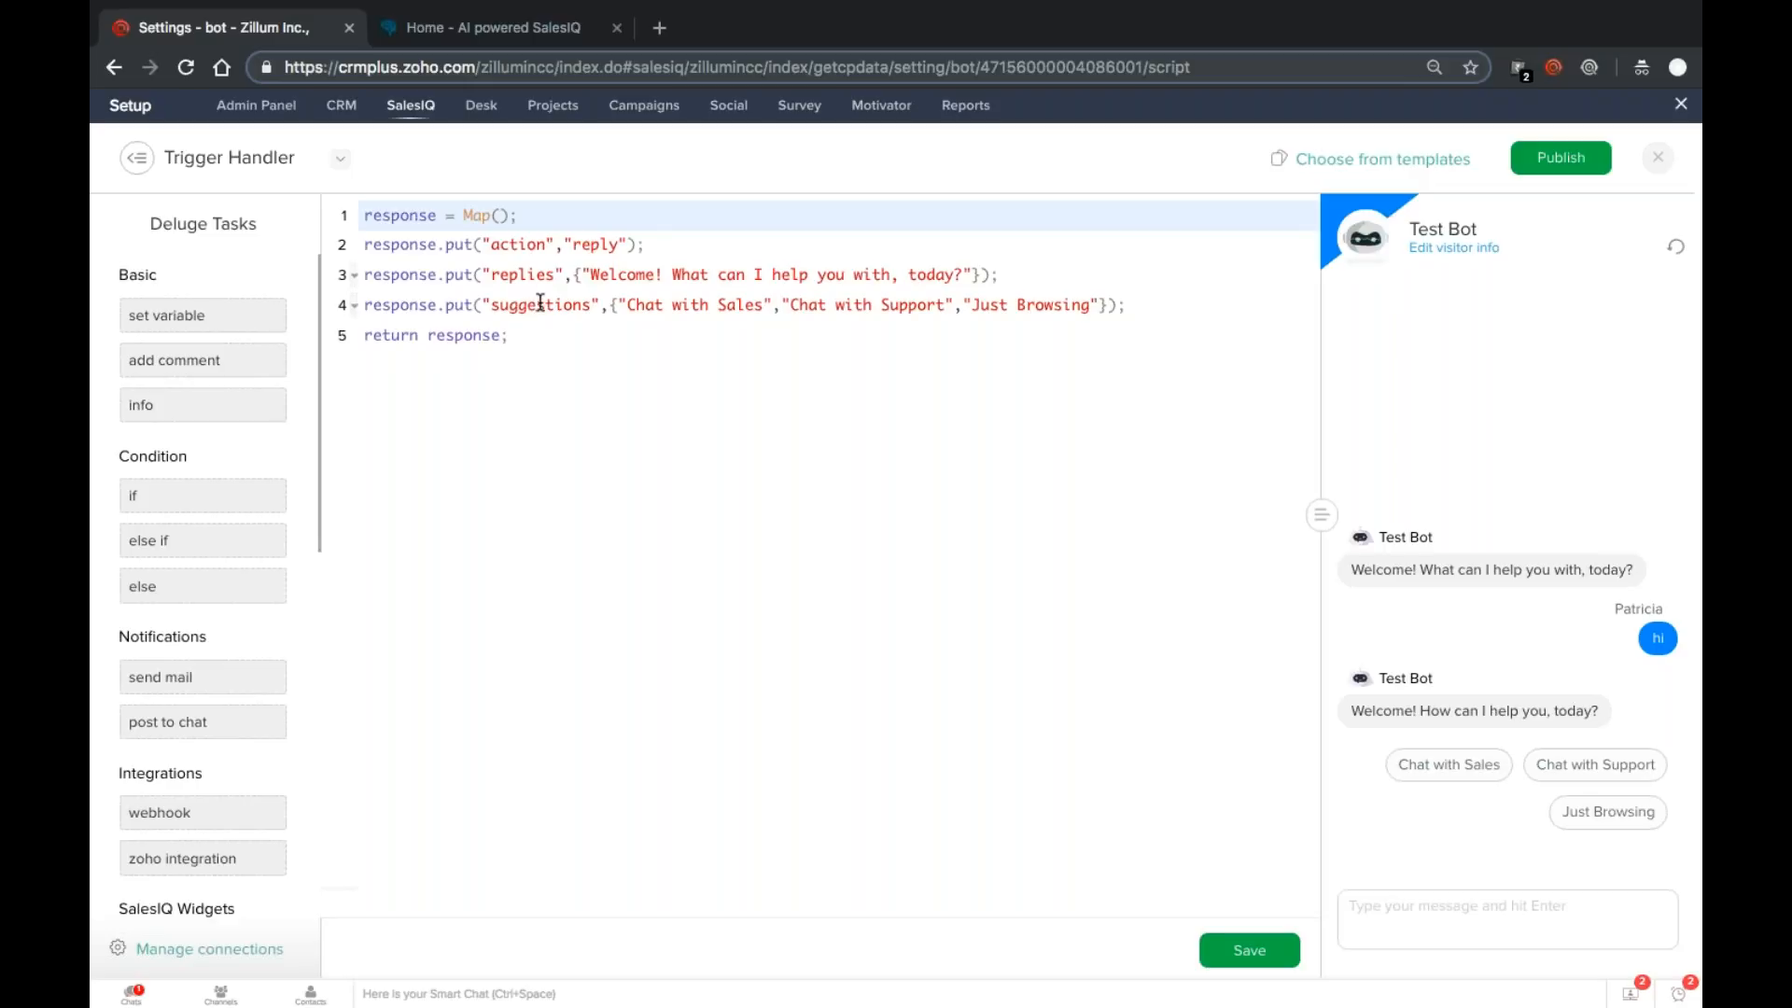
triple_click(640, 304)
triple_click(688, 273)
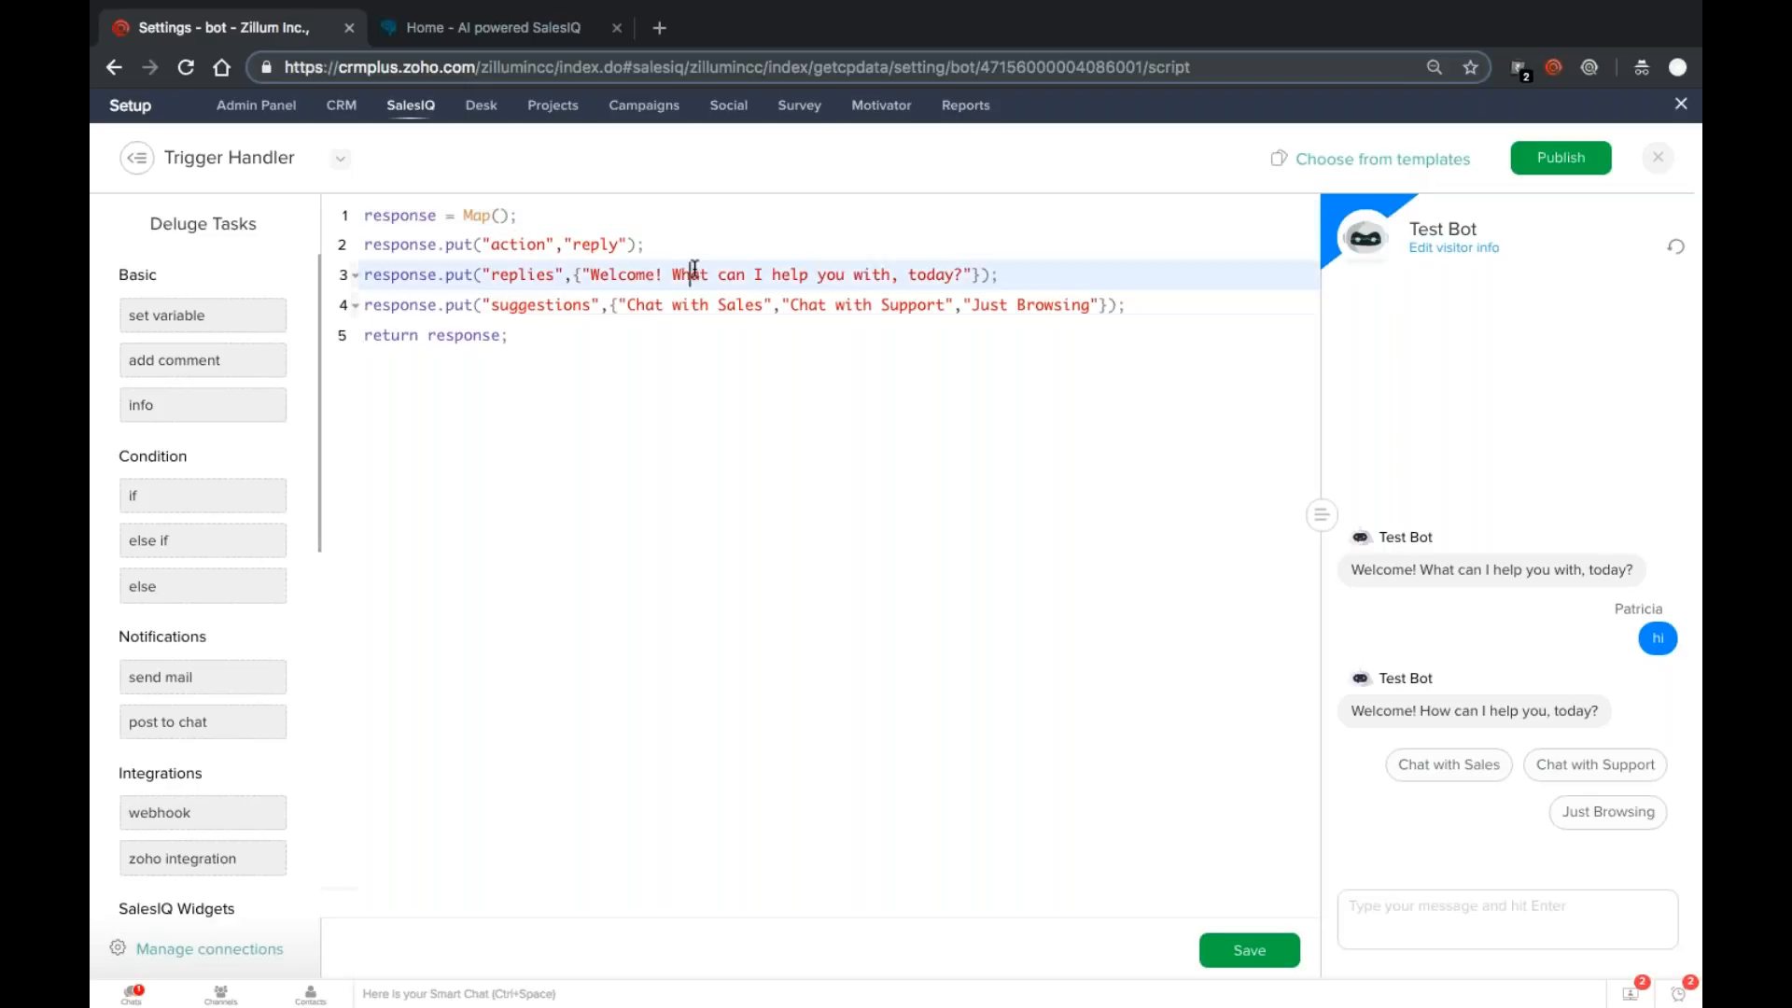
triple_click(1497, 570)
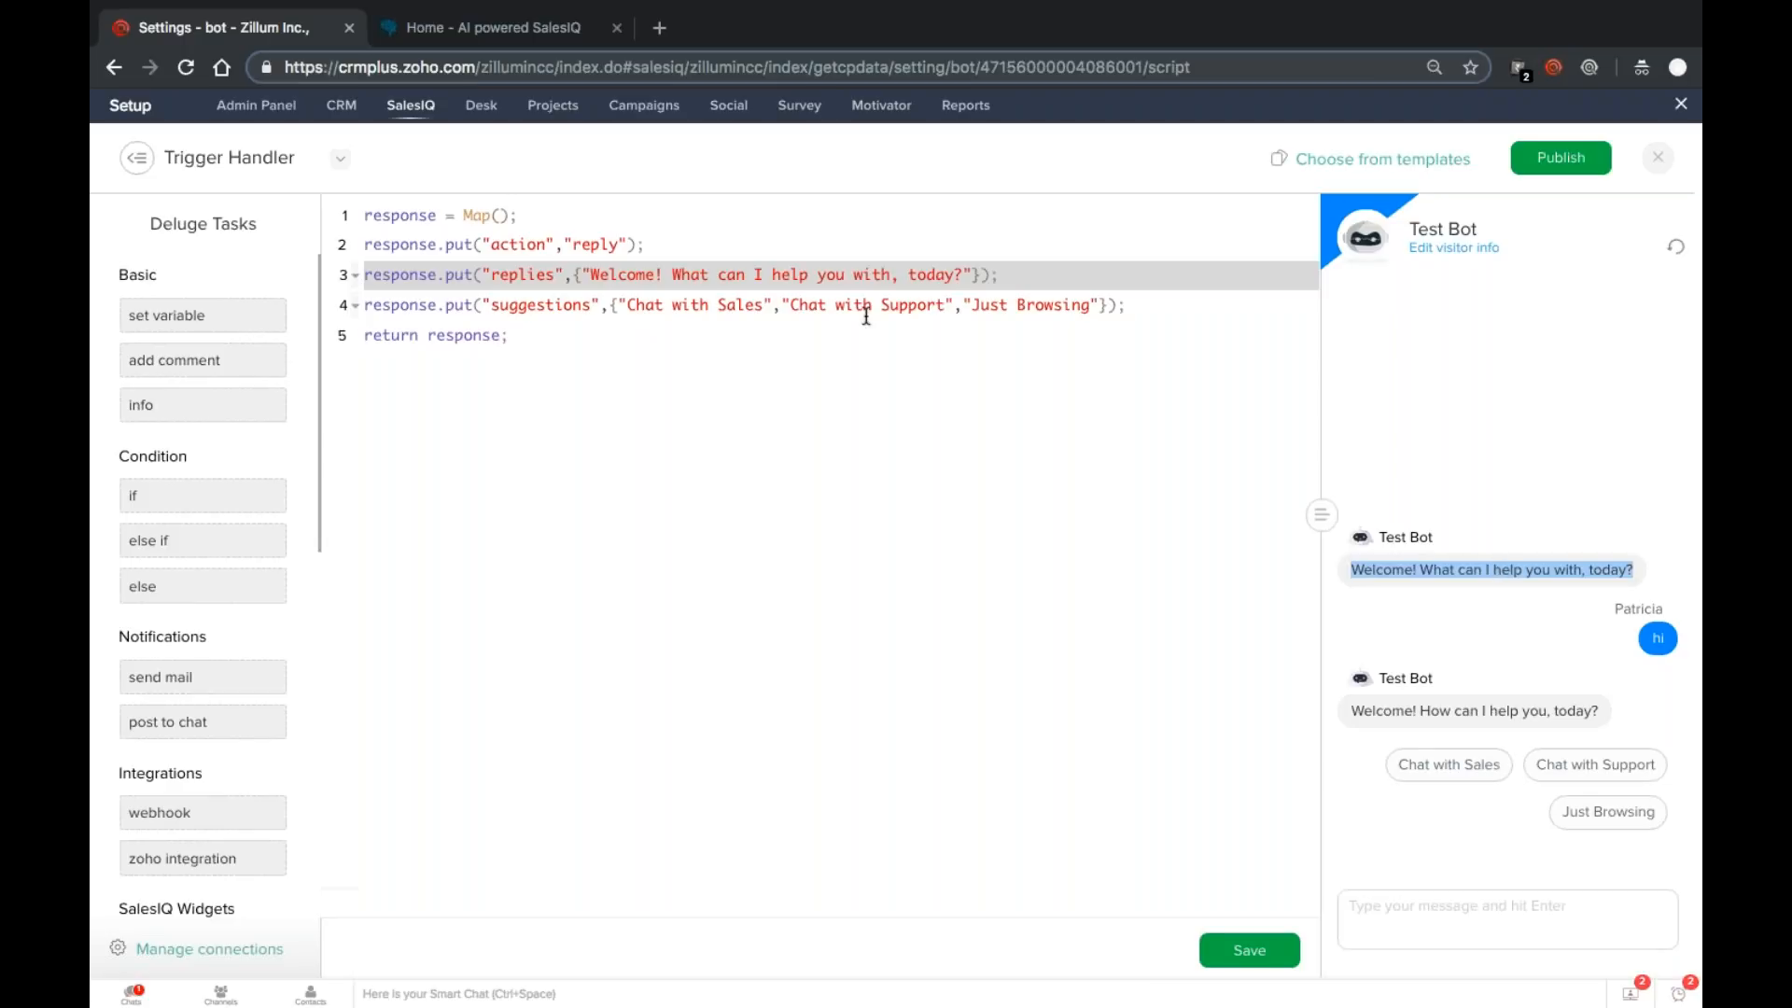
triple_click(846, 275)
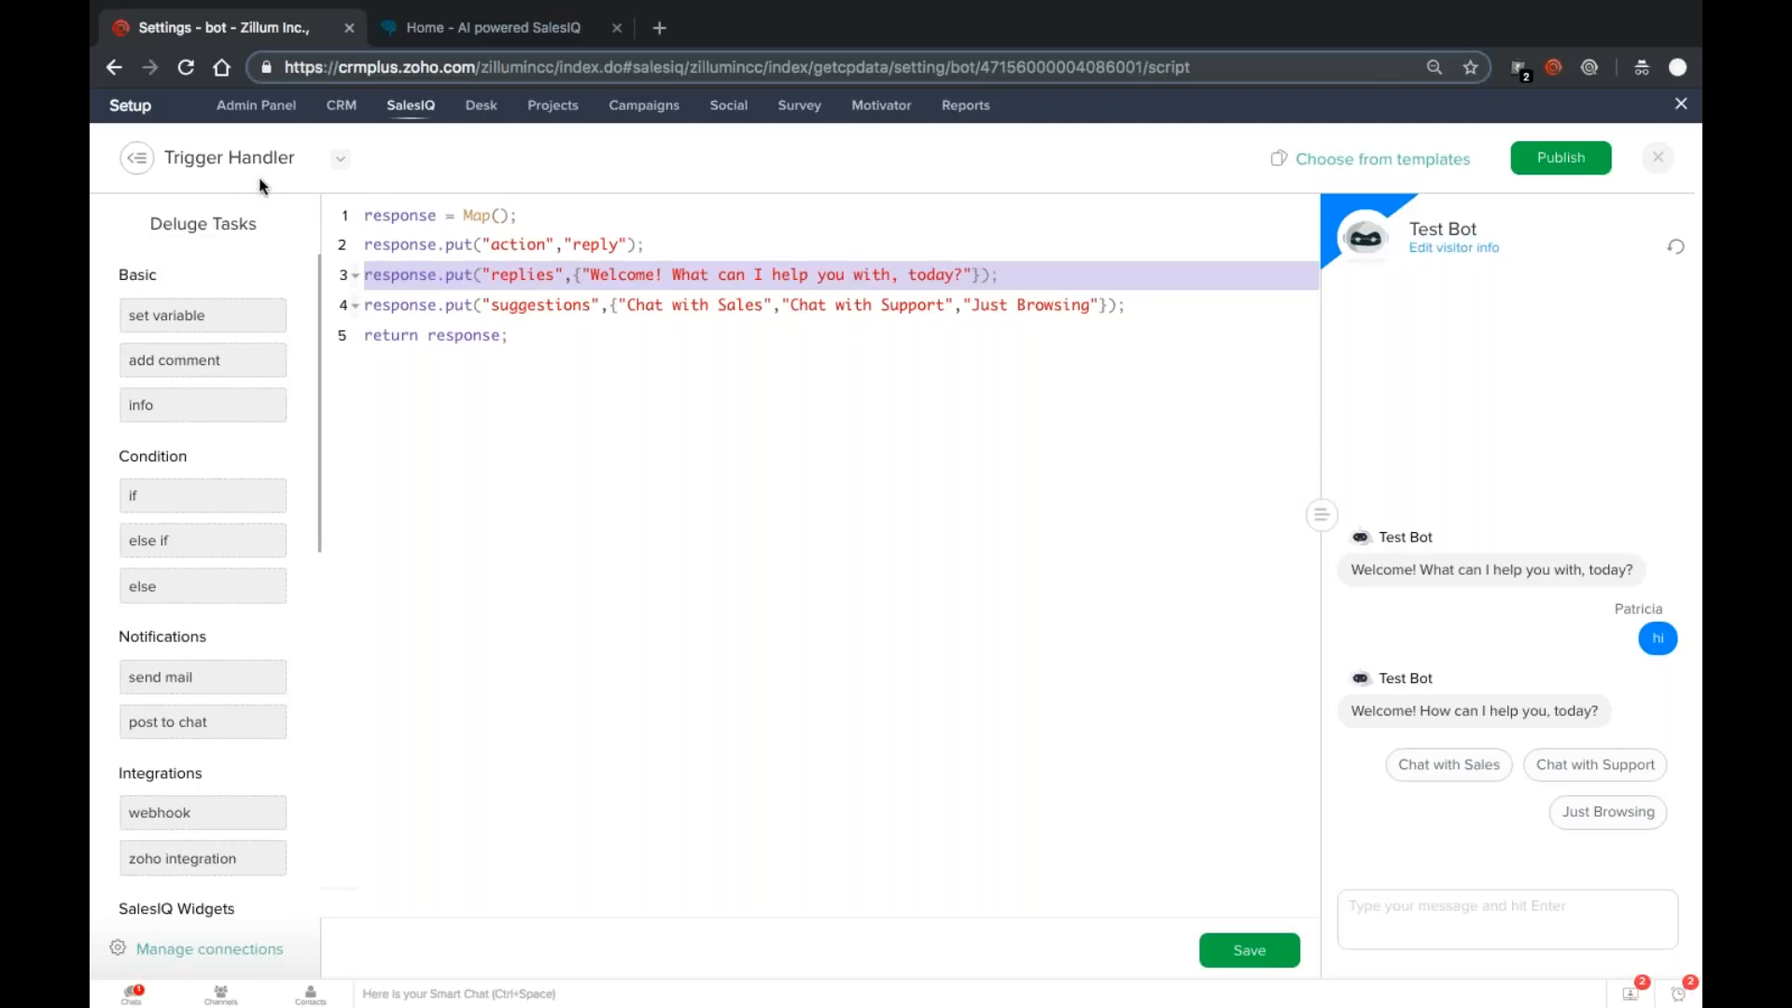
left_click(600, 380)
triple_click(1432, 571)
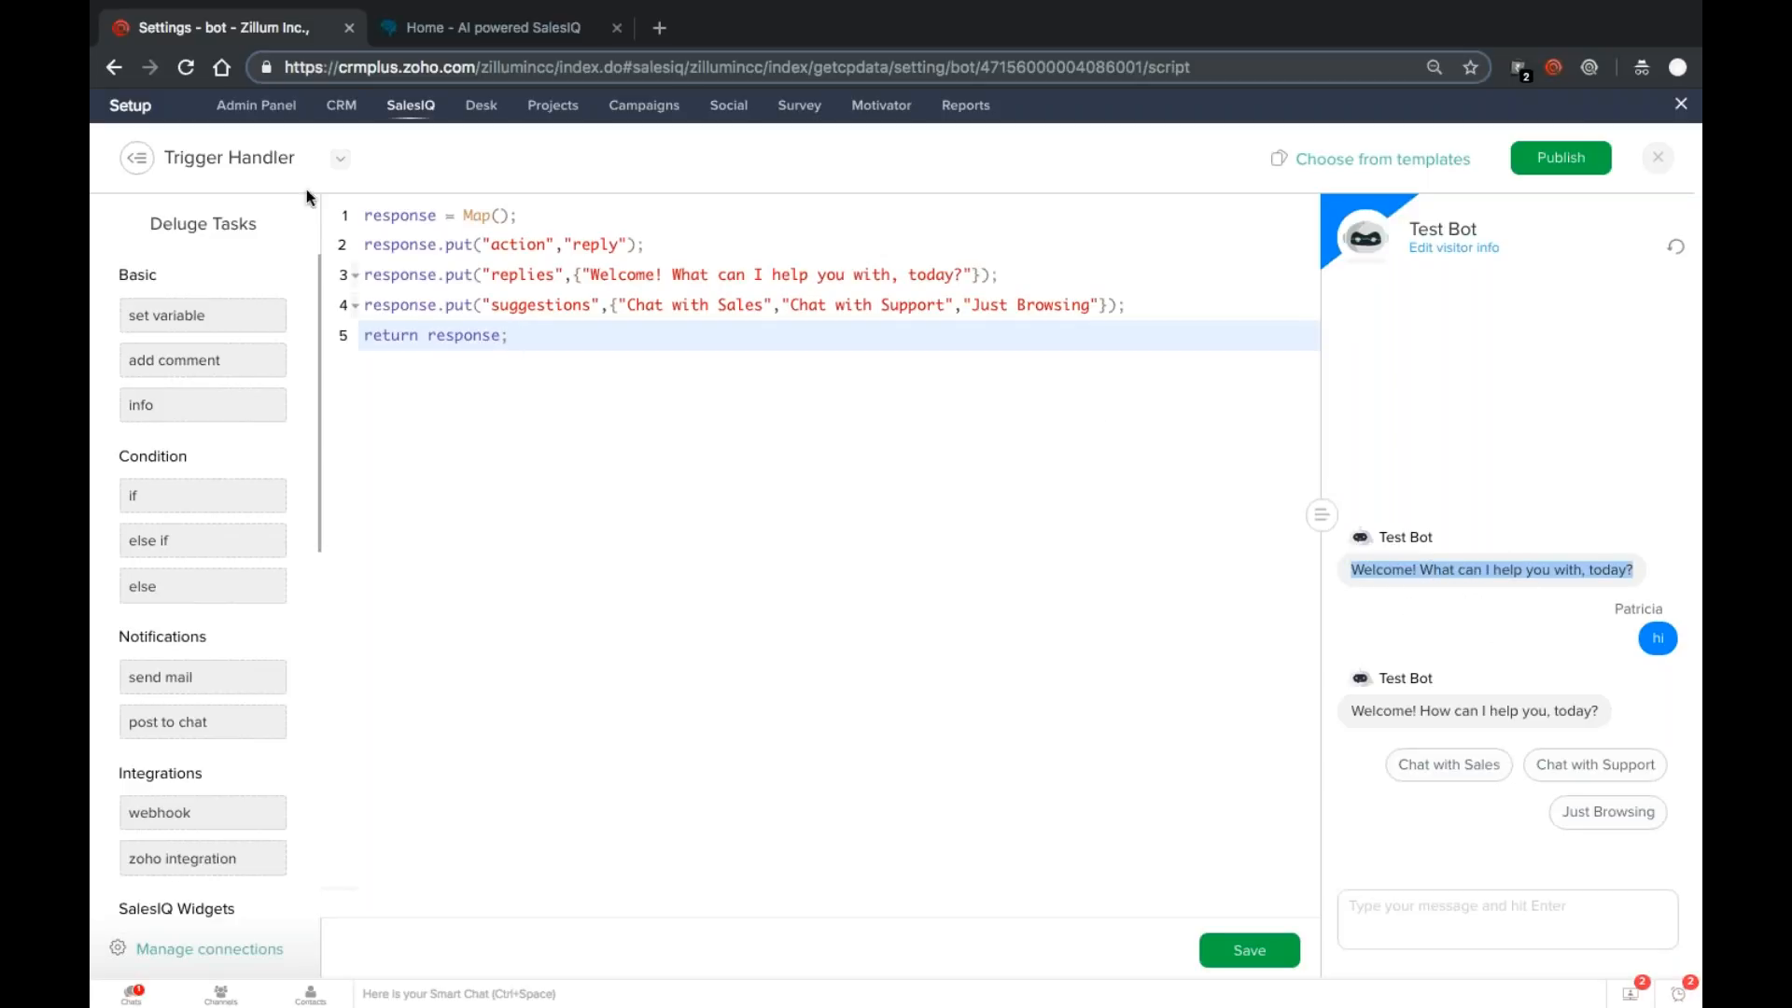
Step: Return to the Message Handler script and review its reply branches down to the final return statement
left_click(280, 159)
left_click(278, 241)
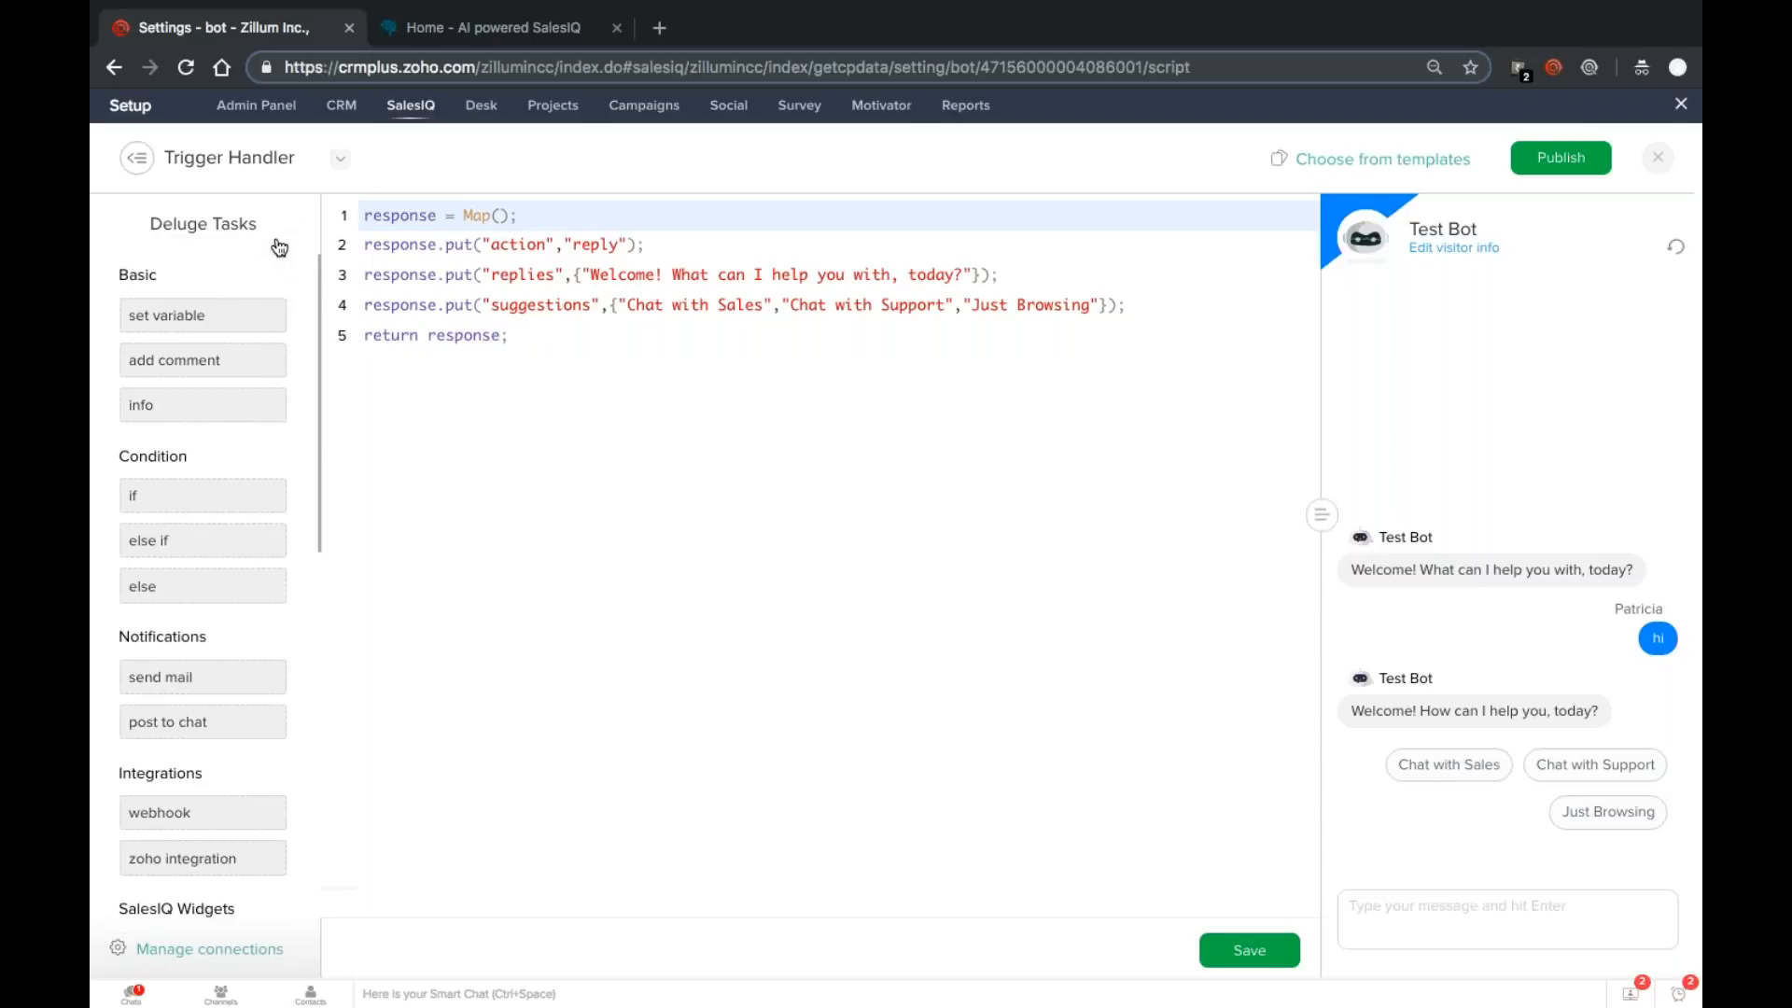
left_click(287, 166)
left_click(282, 208)
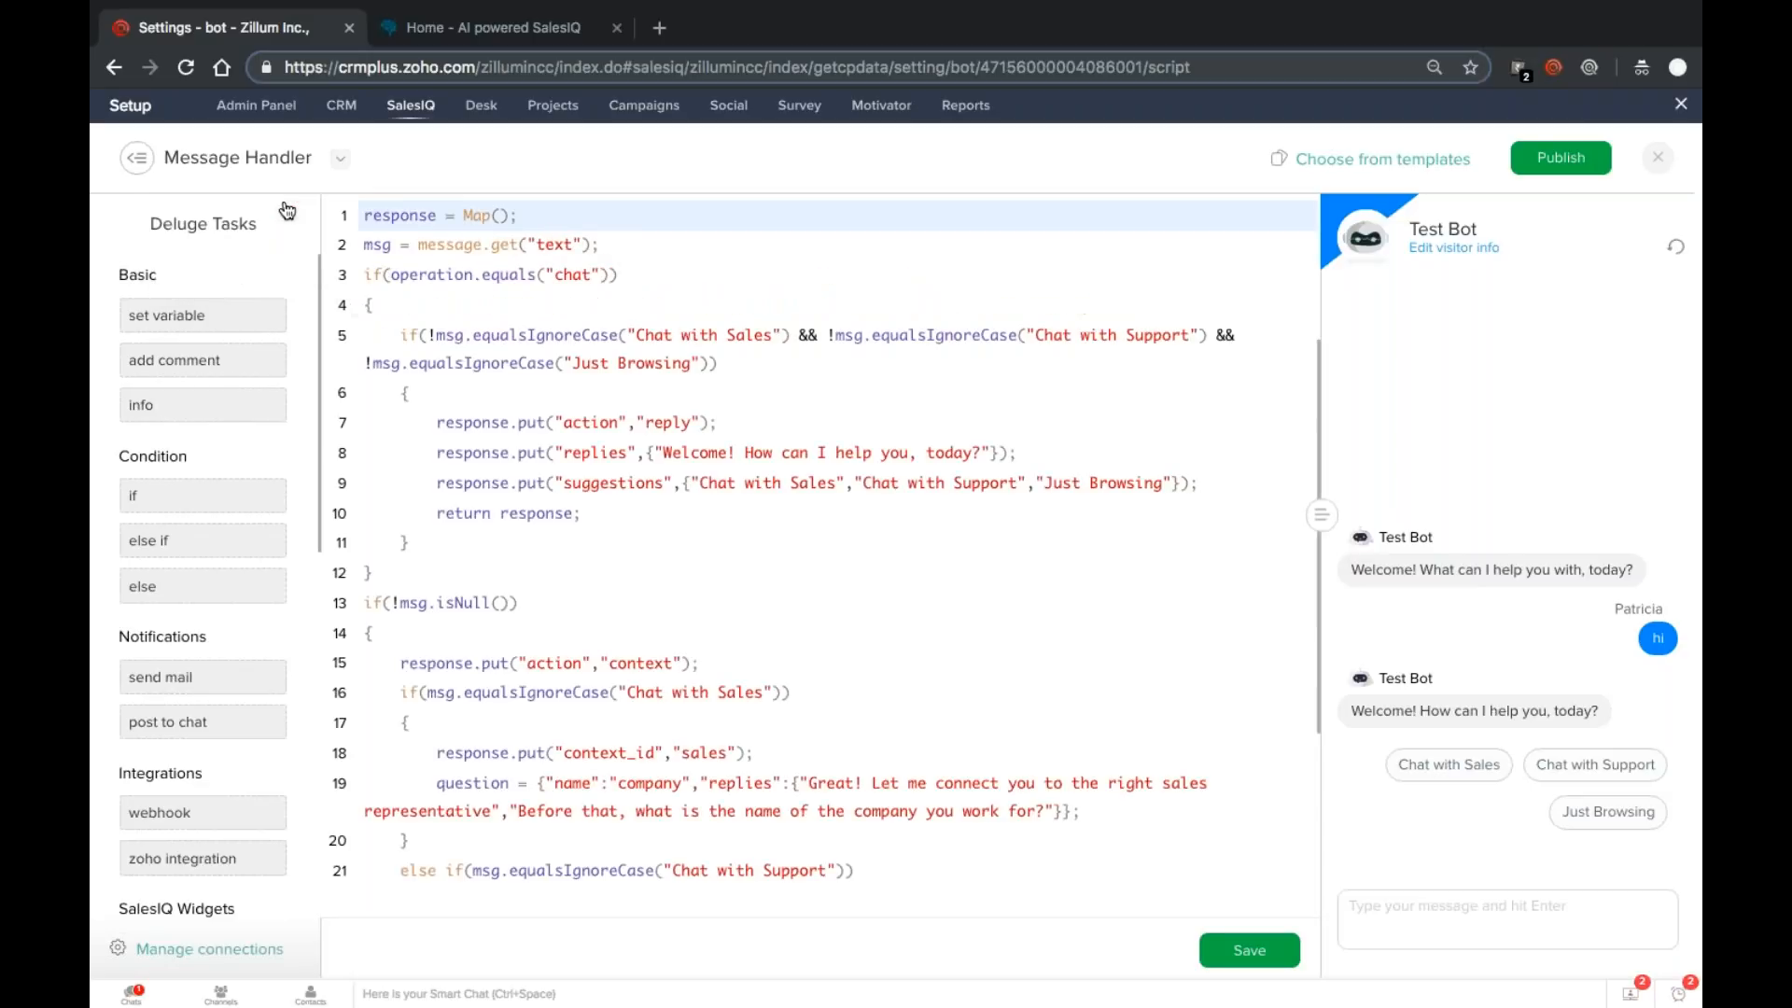
scroll(848, 650, "down", 7)
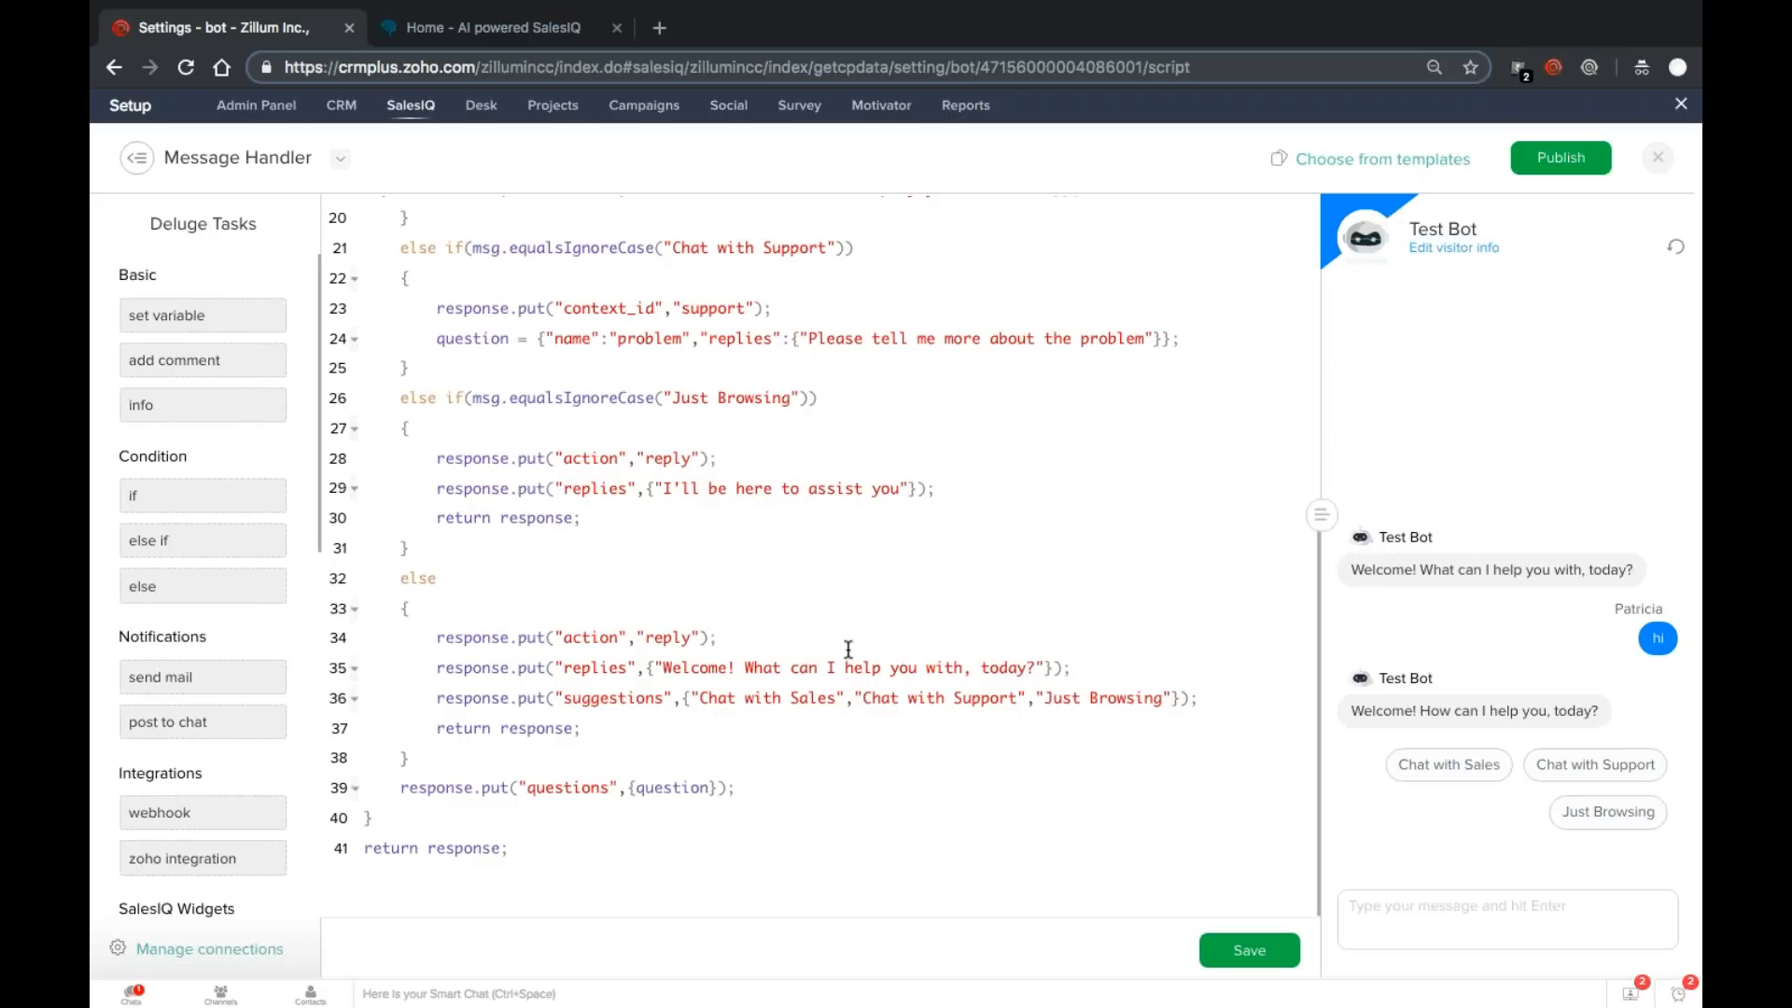
scroll(849, 650, "up", 2)
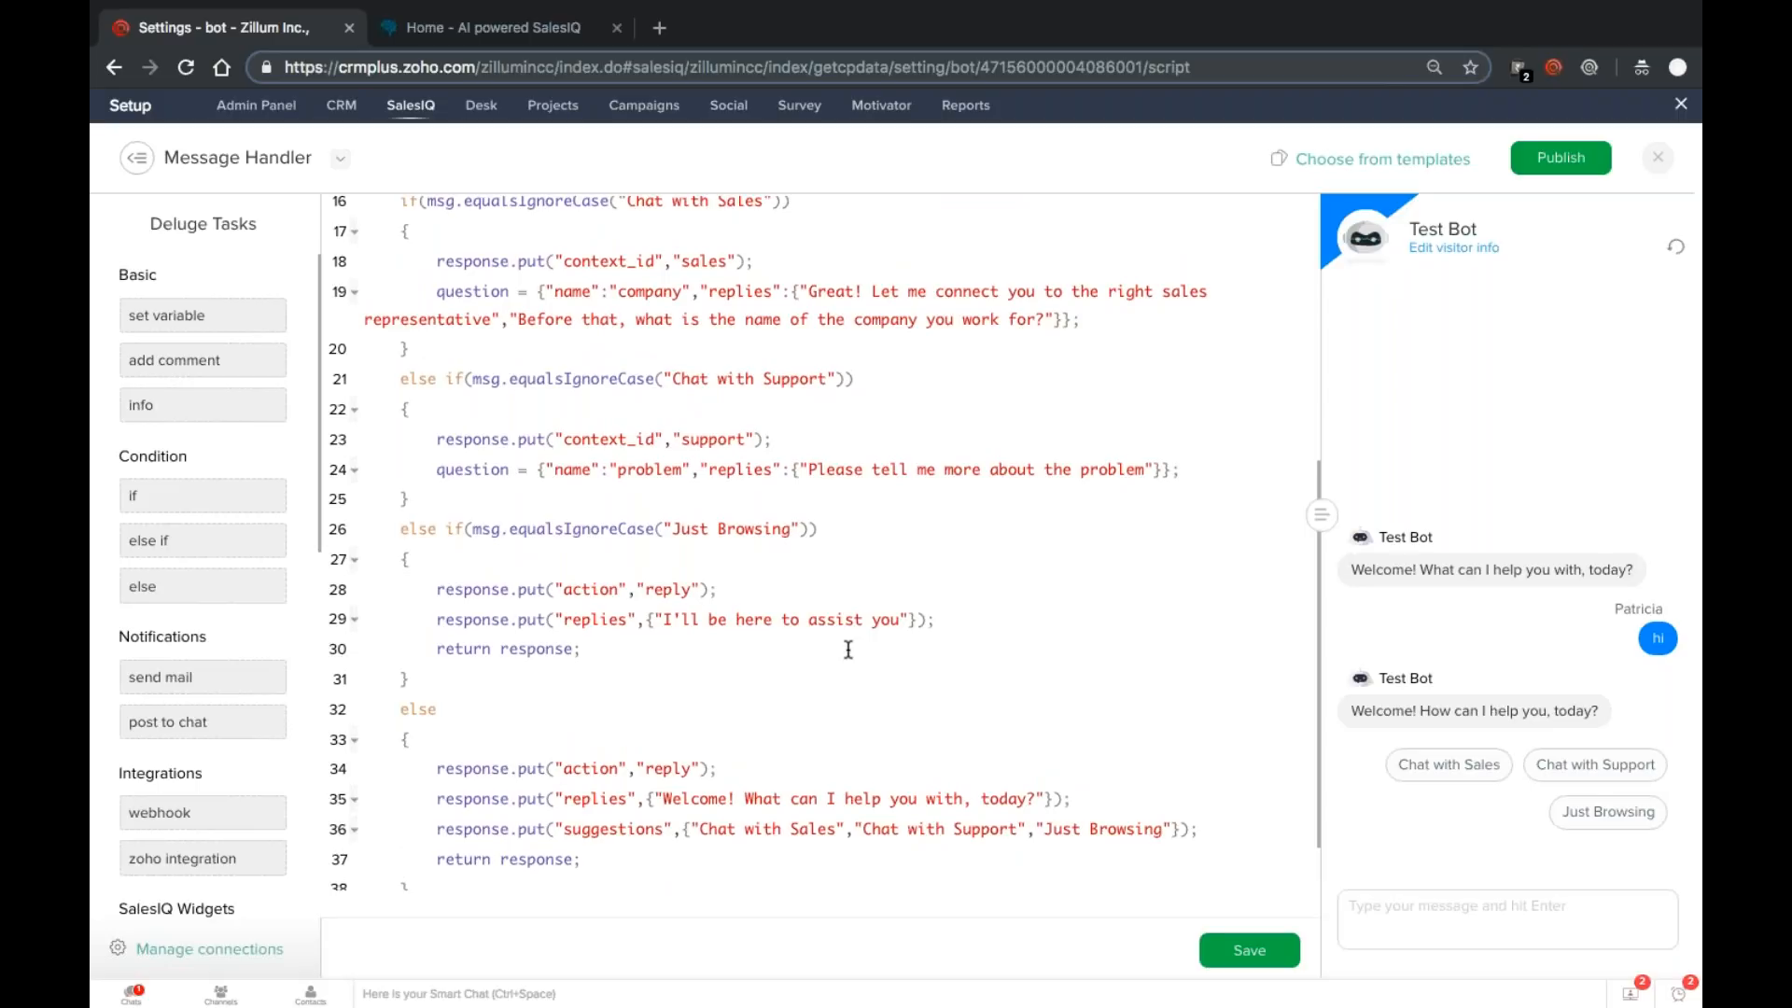
Step: Look at the SkyNet chat window on the demo website, and return to the bot script
left_click(518, 35)
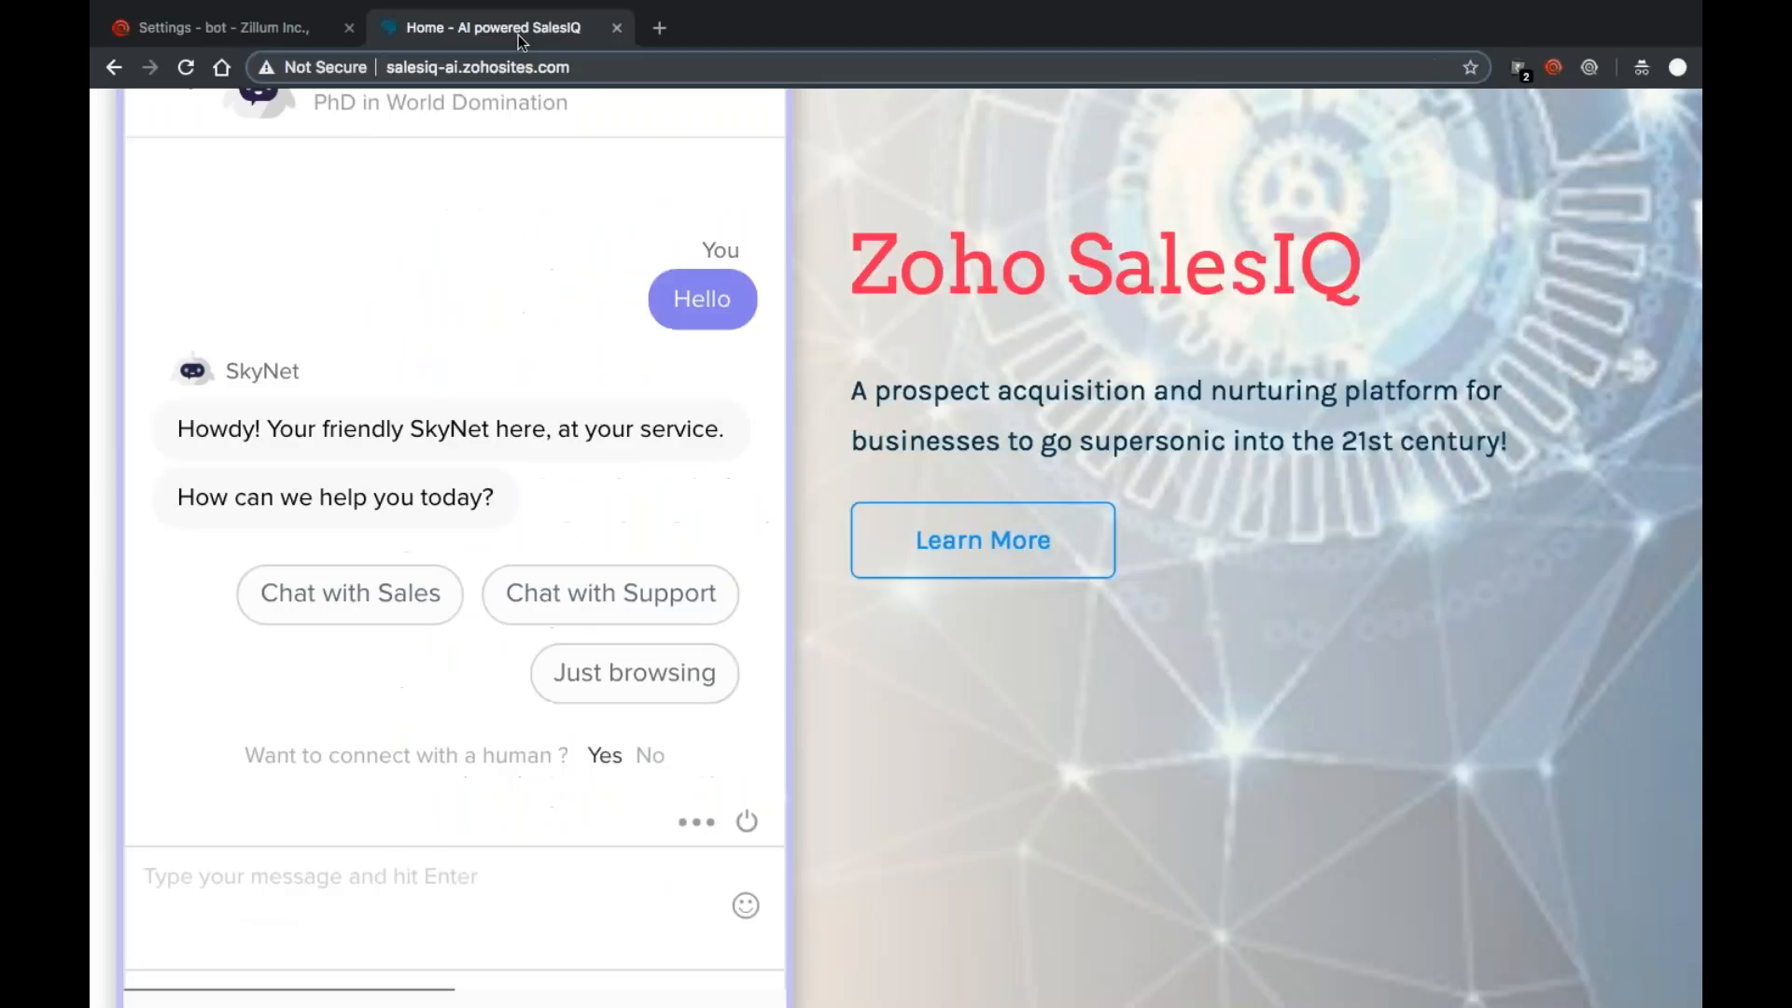
scroll(524, 432, "down", 4)
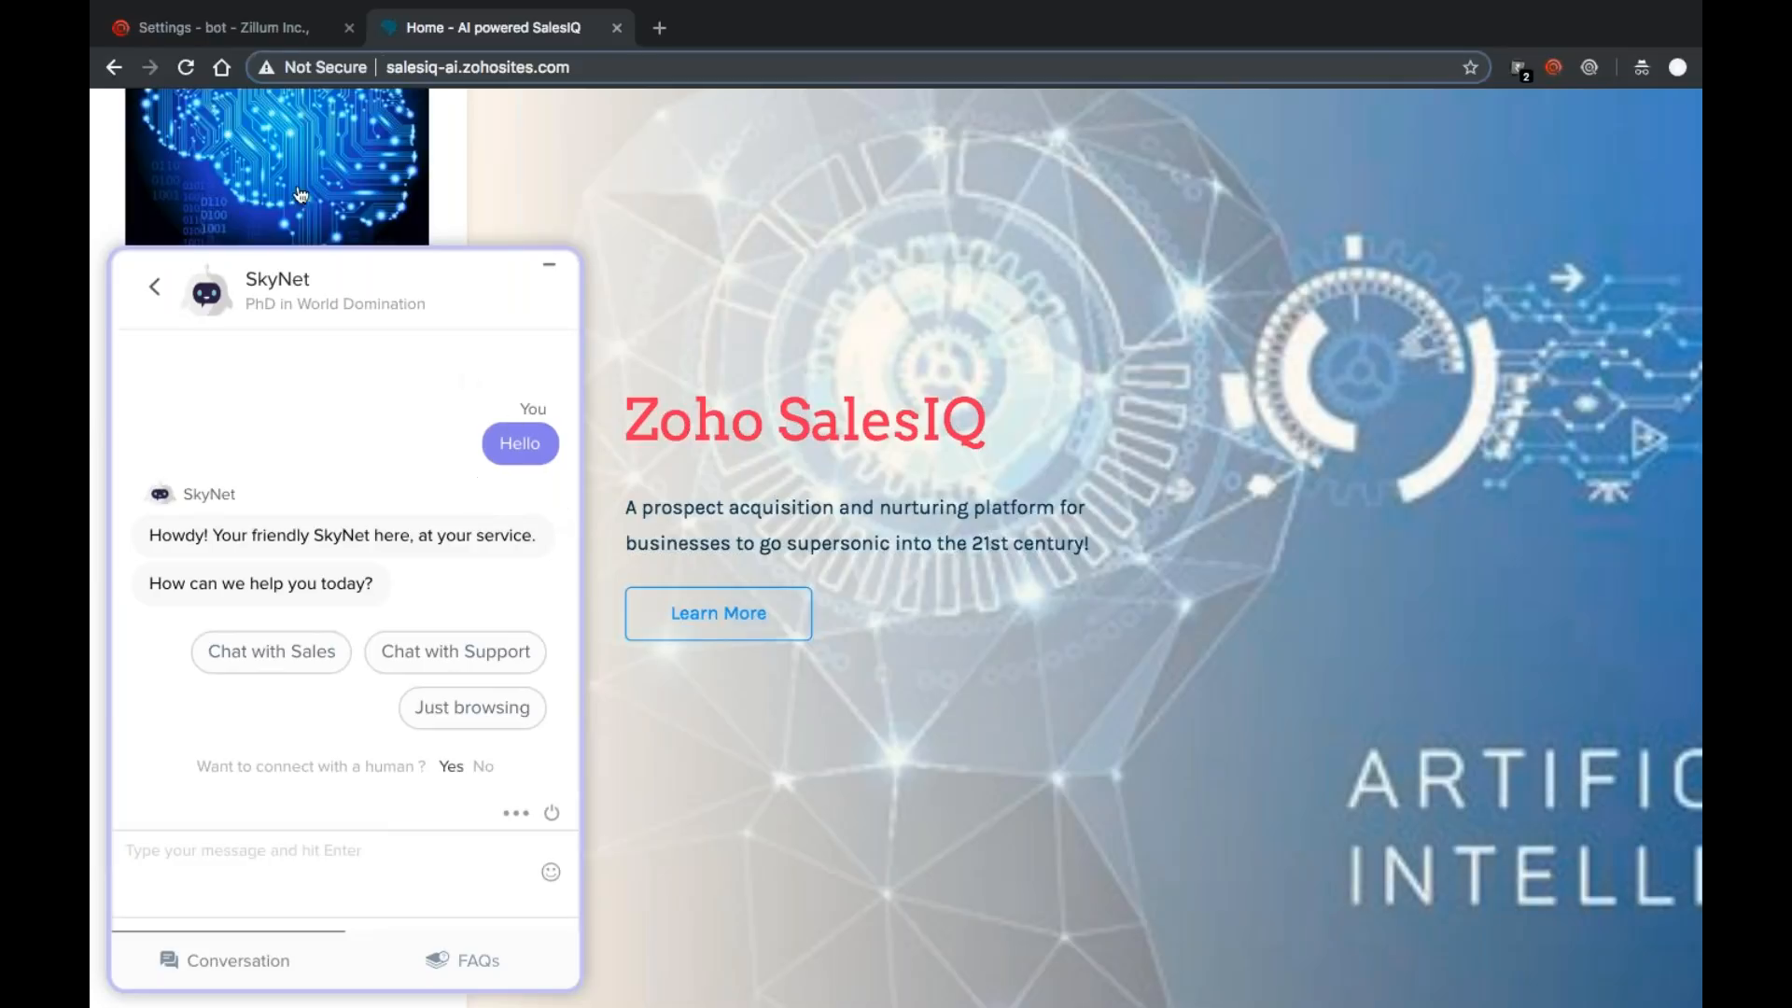
left_click(286, 33)
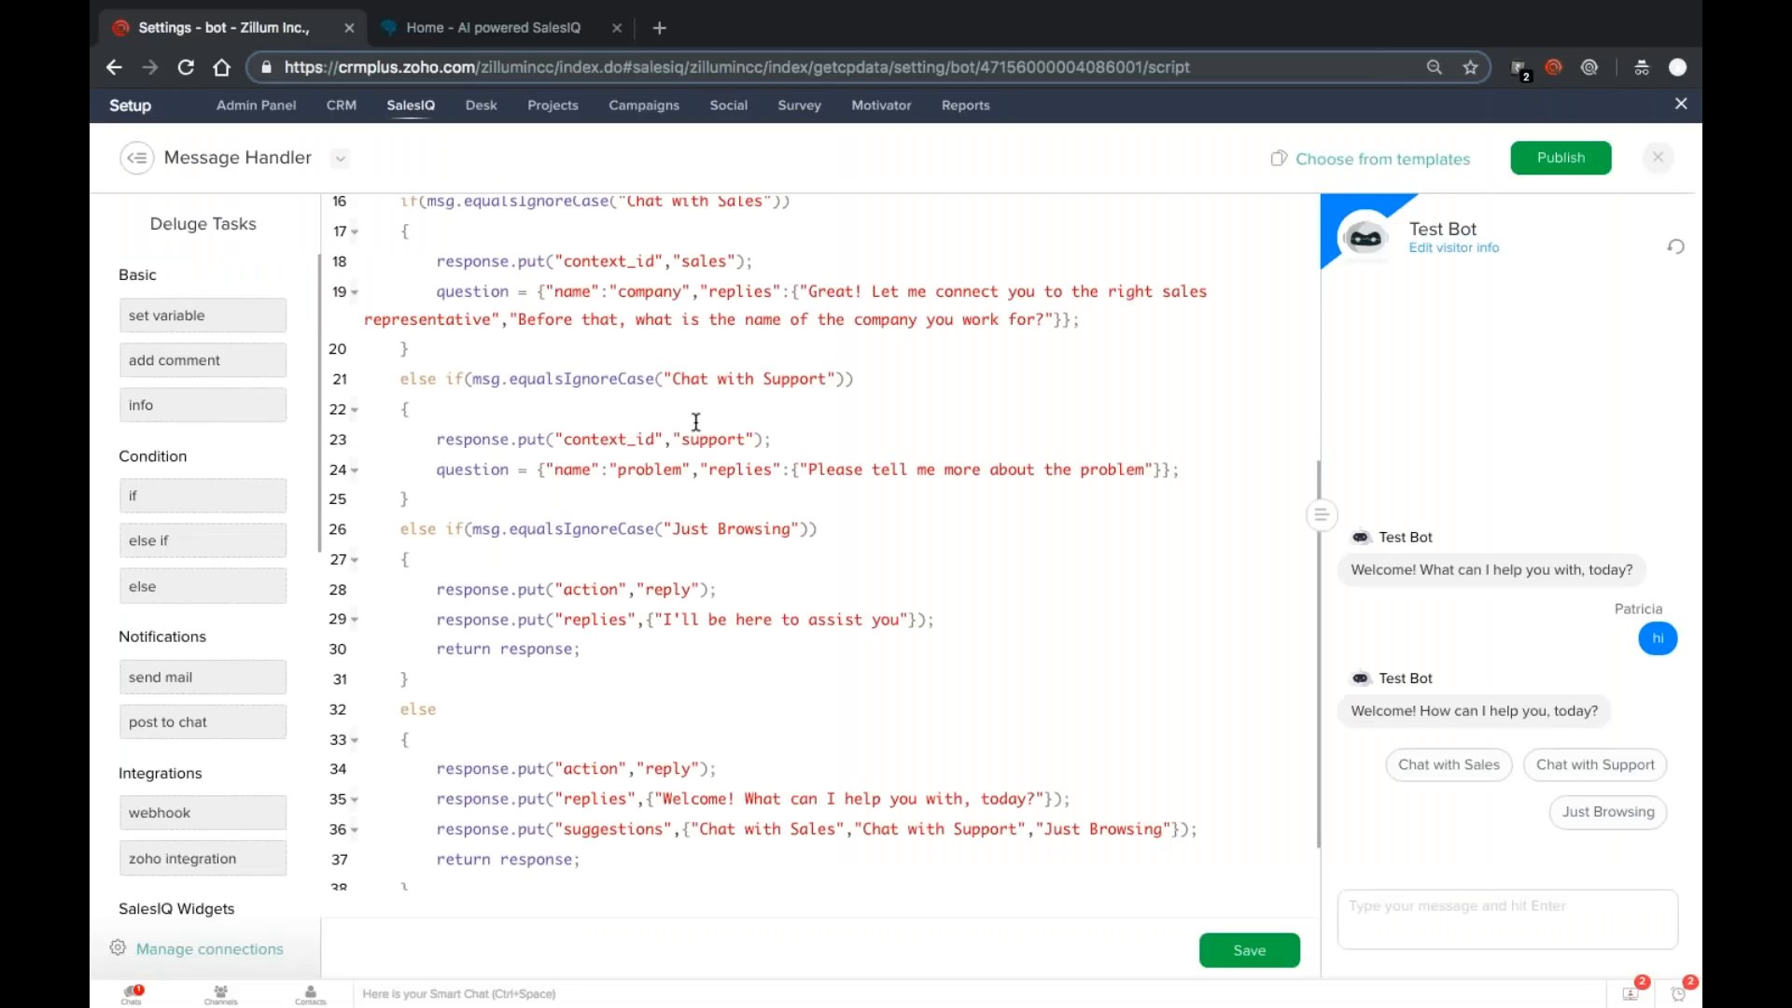
Step: Reopen the Trigger Handler script and examine the replies line that holds the welcome message
scroll(692, 418, "up", 5)
left_click(335, 172)
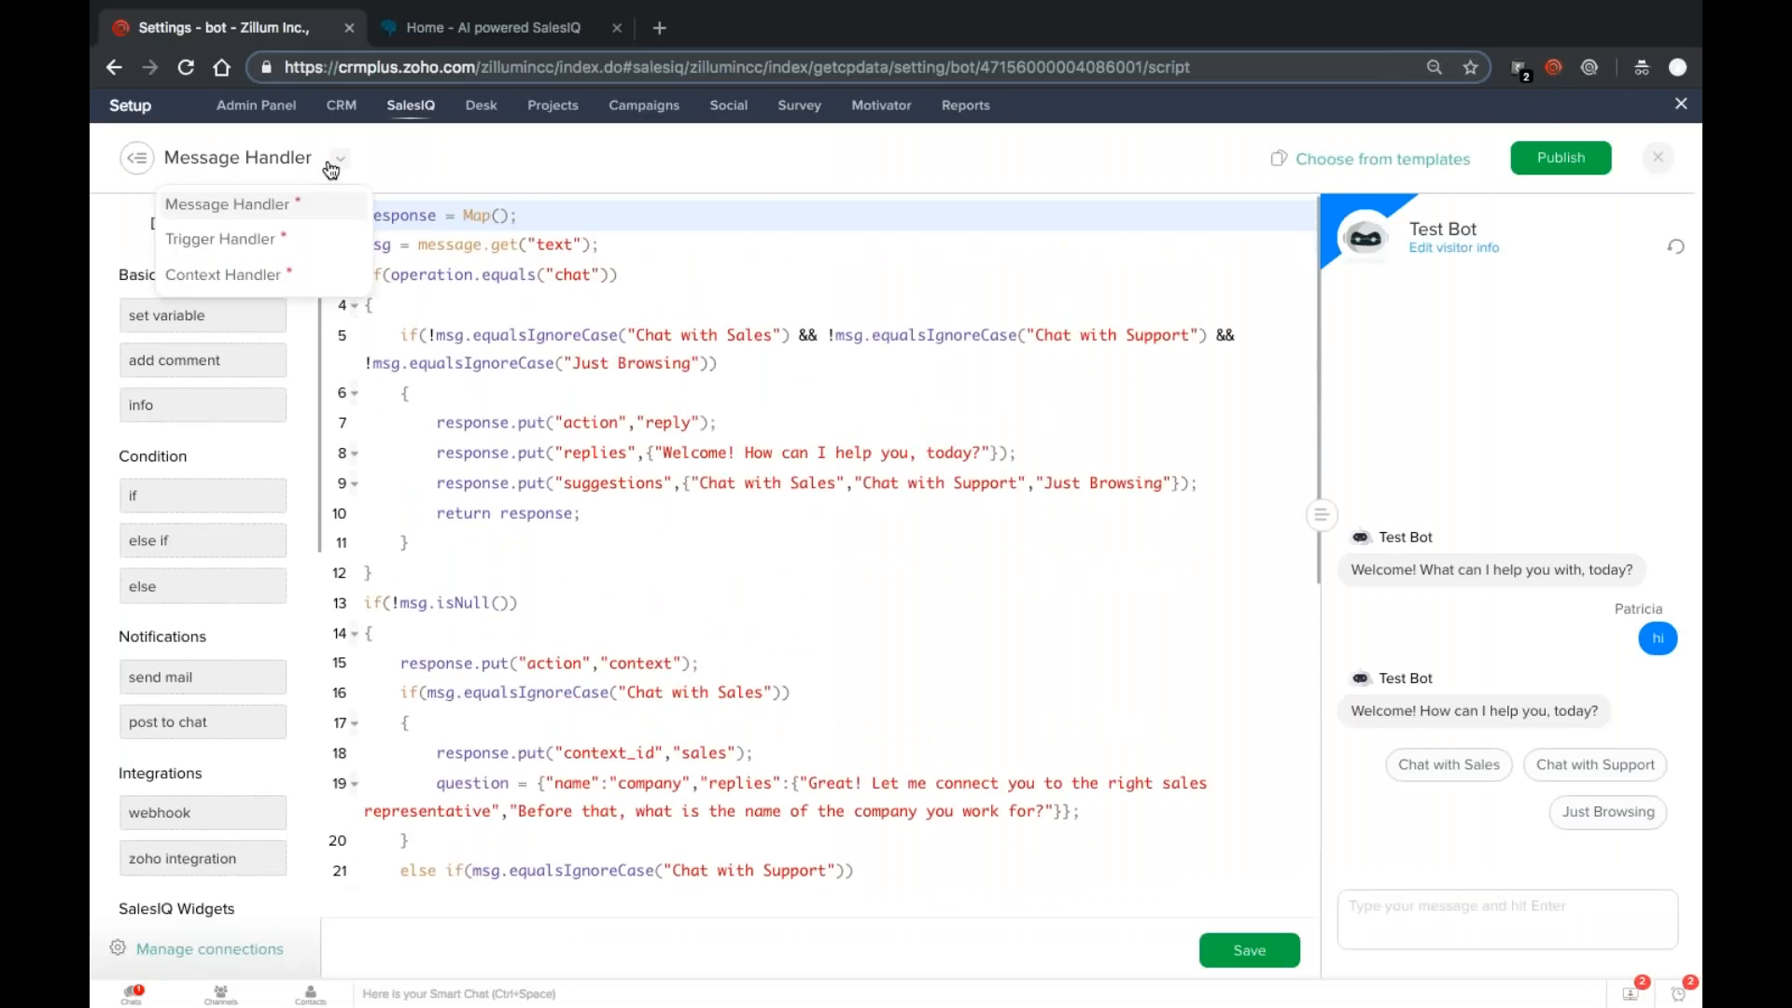
left_click(253, 242)
triple_click(636, 276)
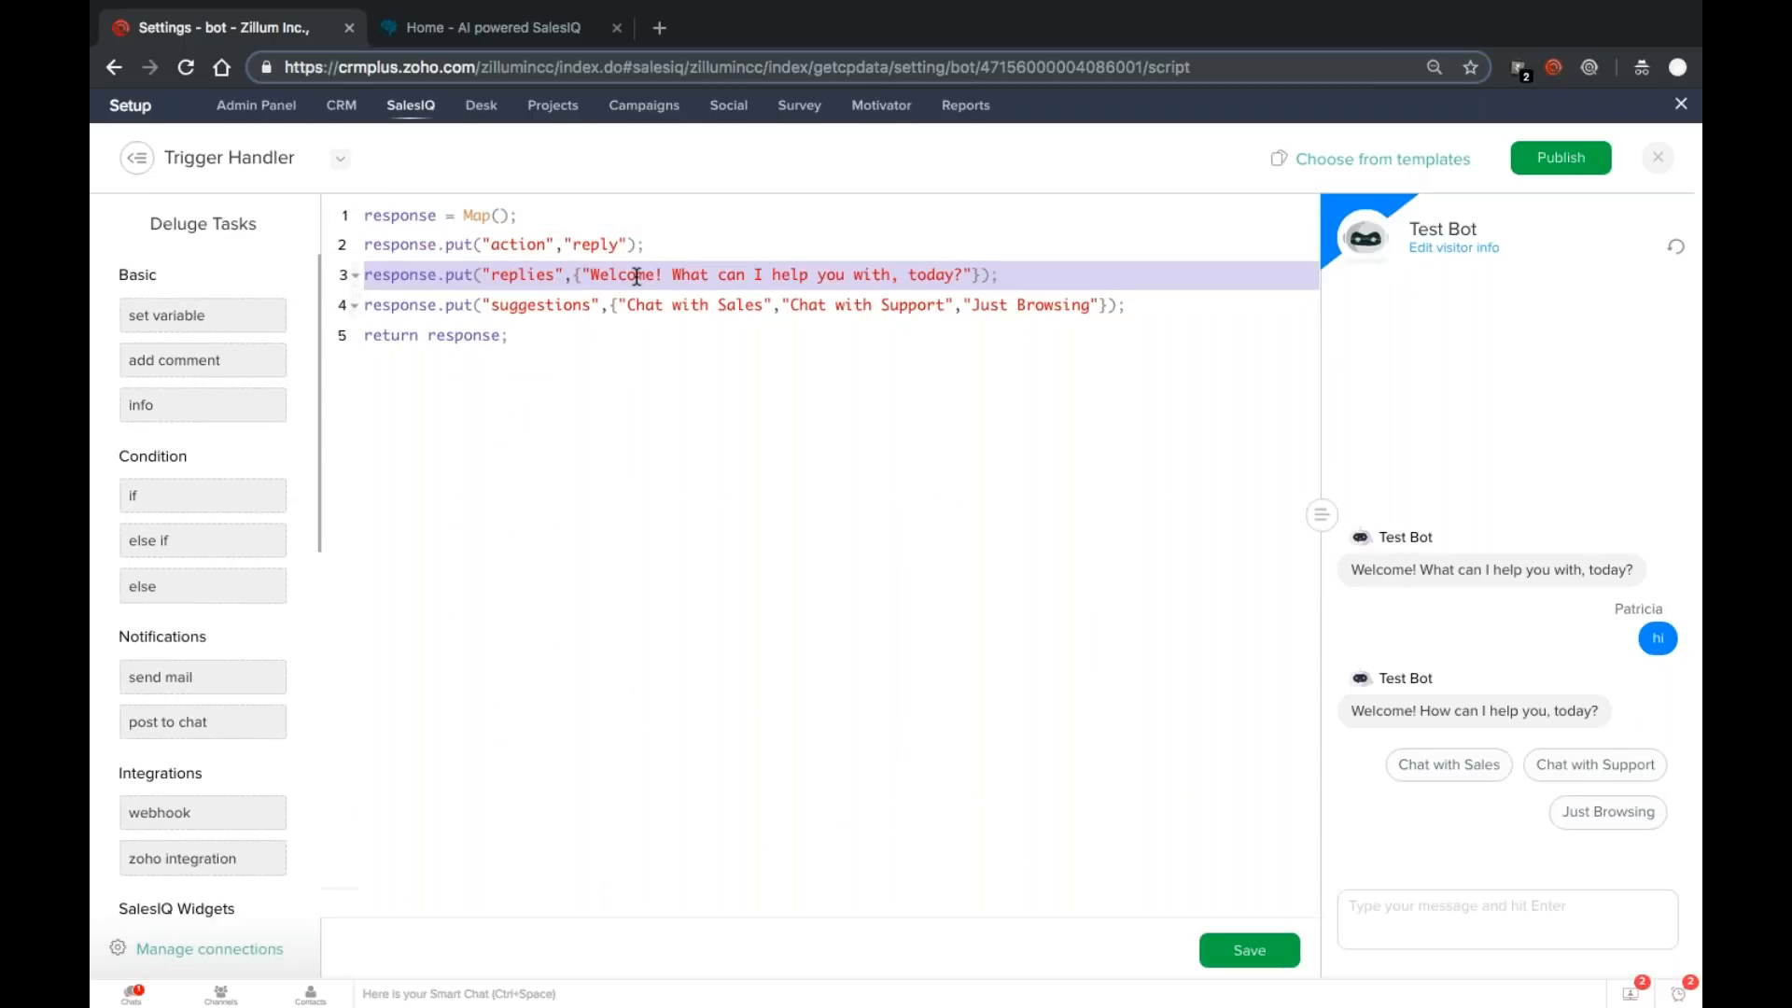
Step: Open the Context Handler script and examine the sales context with its company size and business model questions
left_click(339, 161)
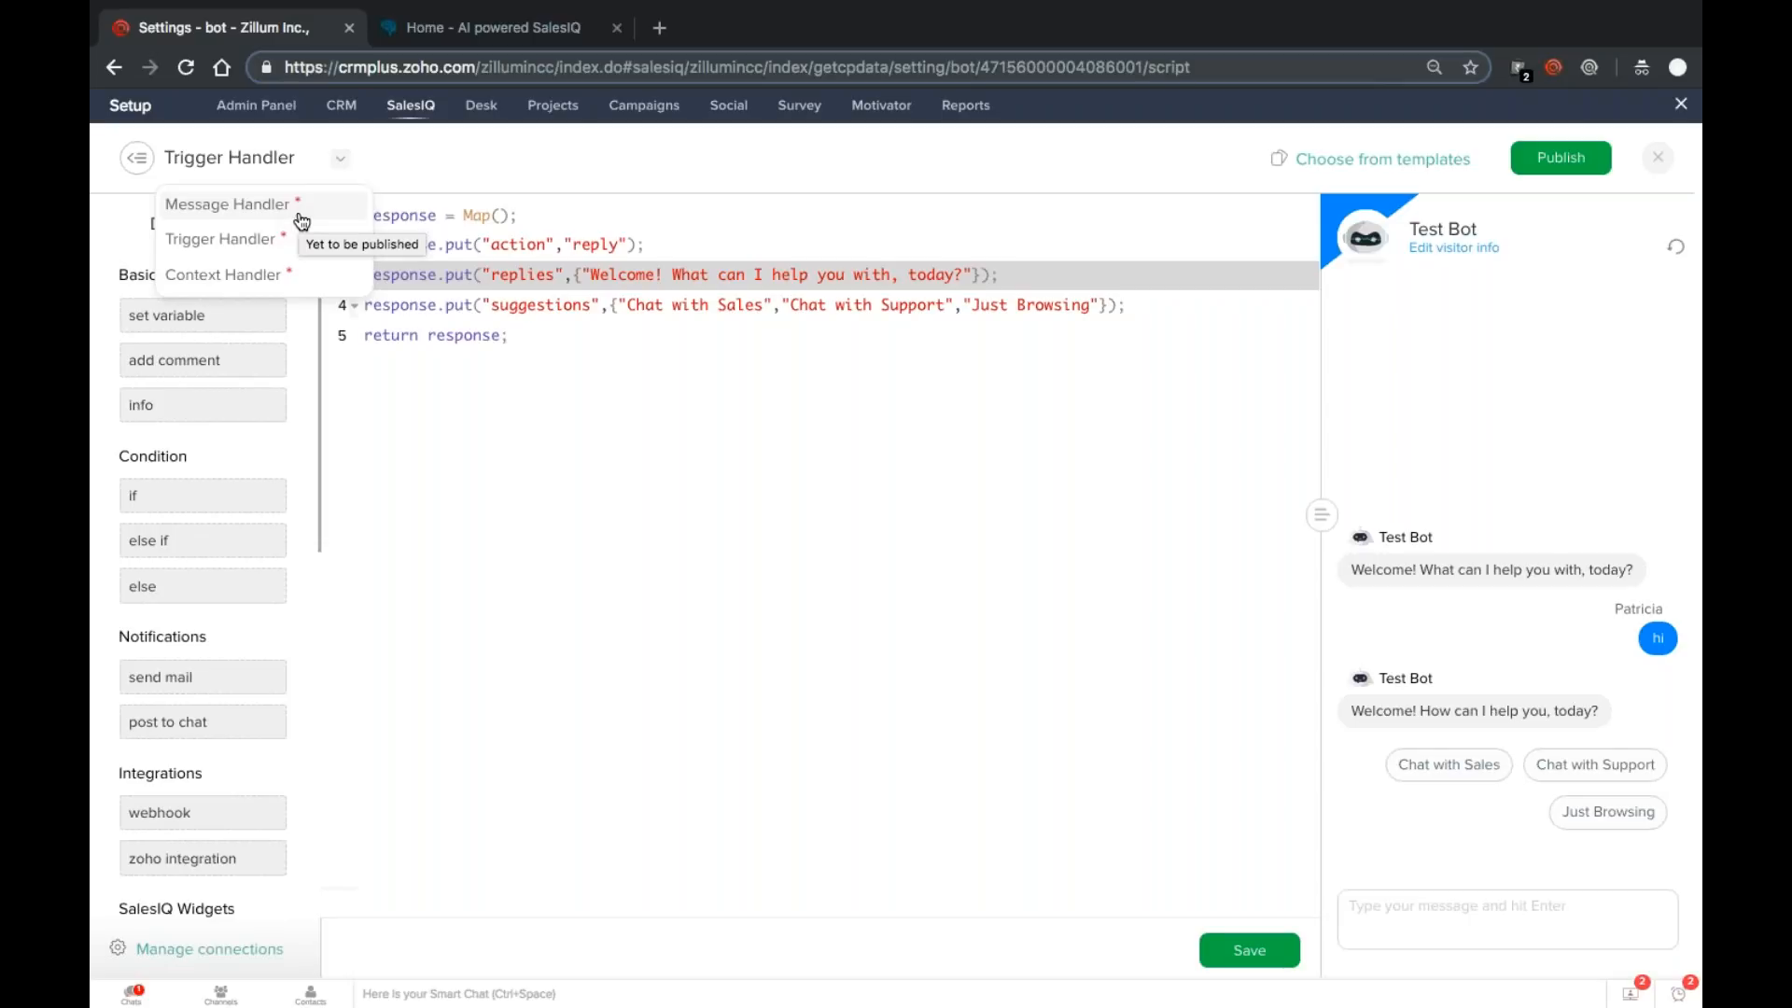
left_click(269, 273)
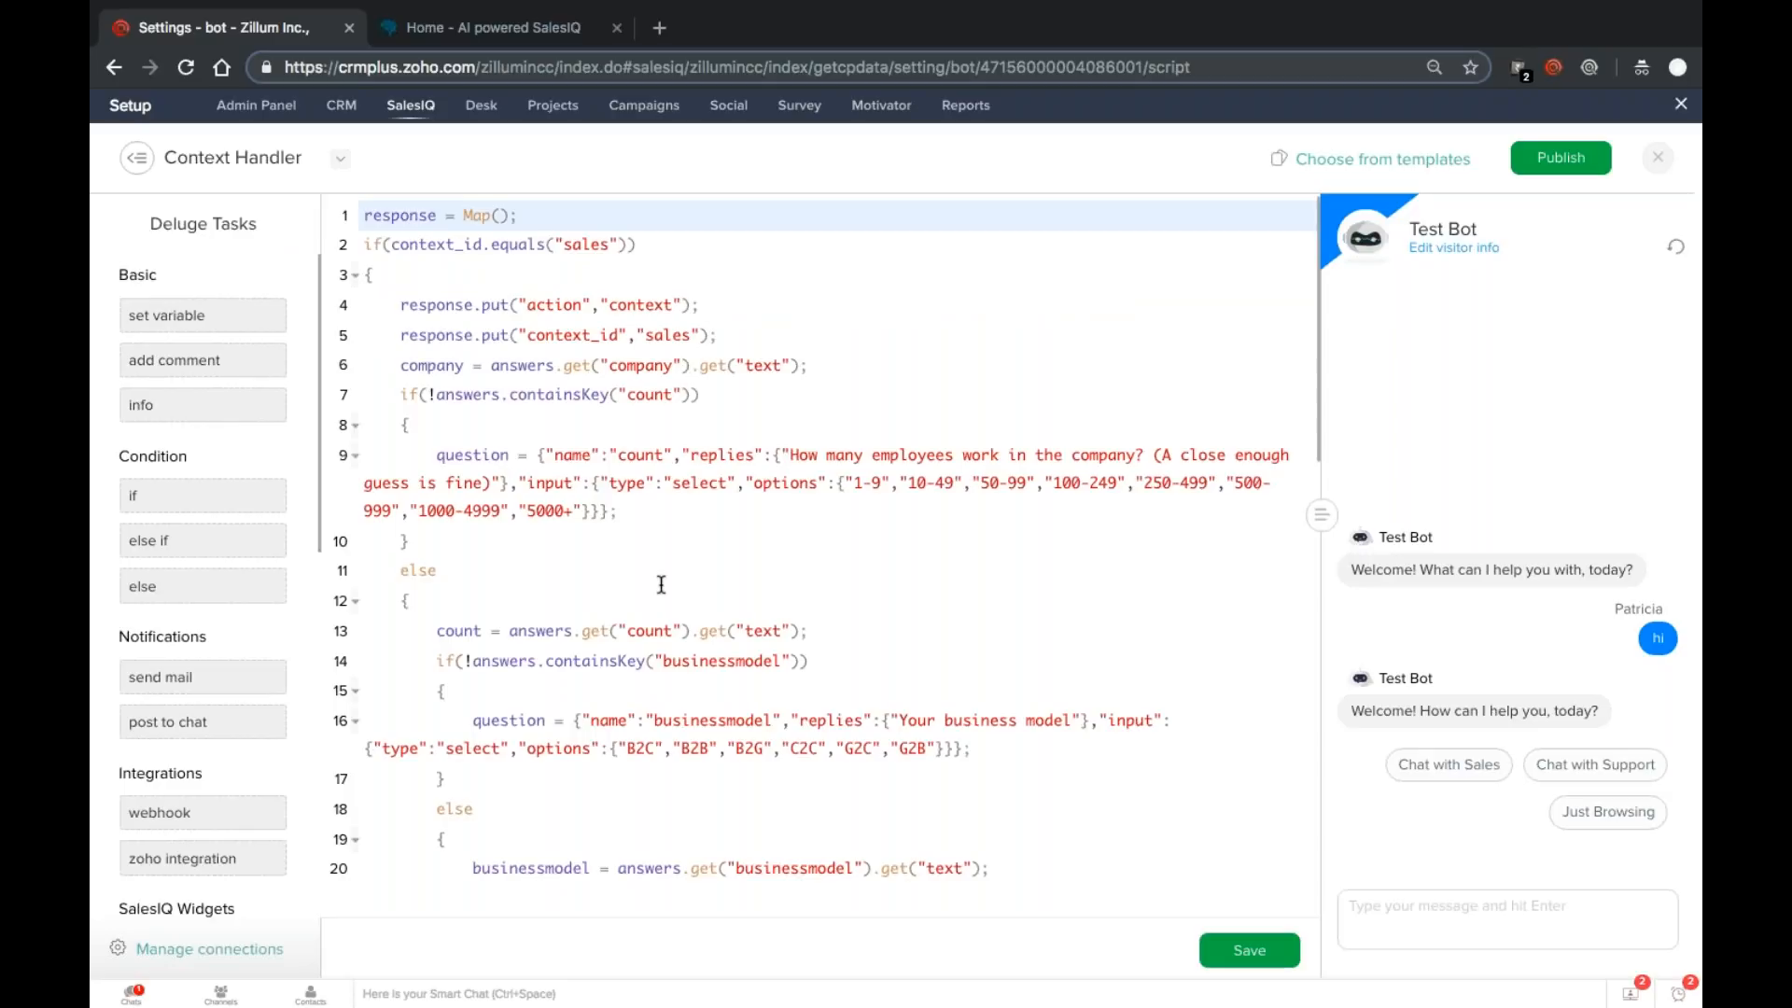
left_click(339, 159)
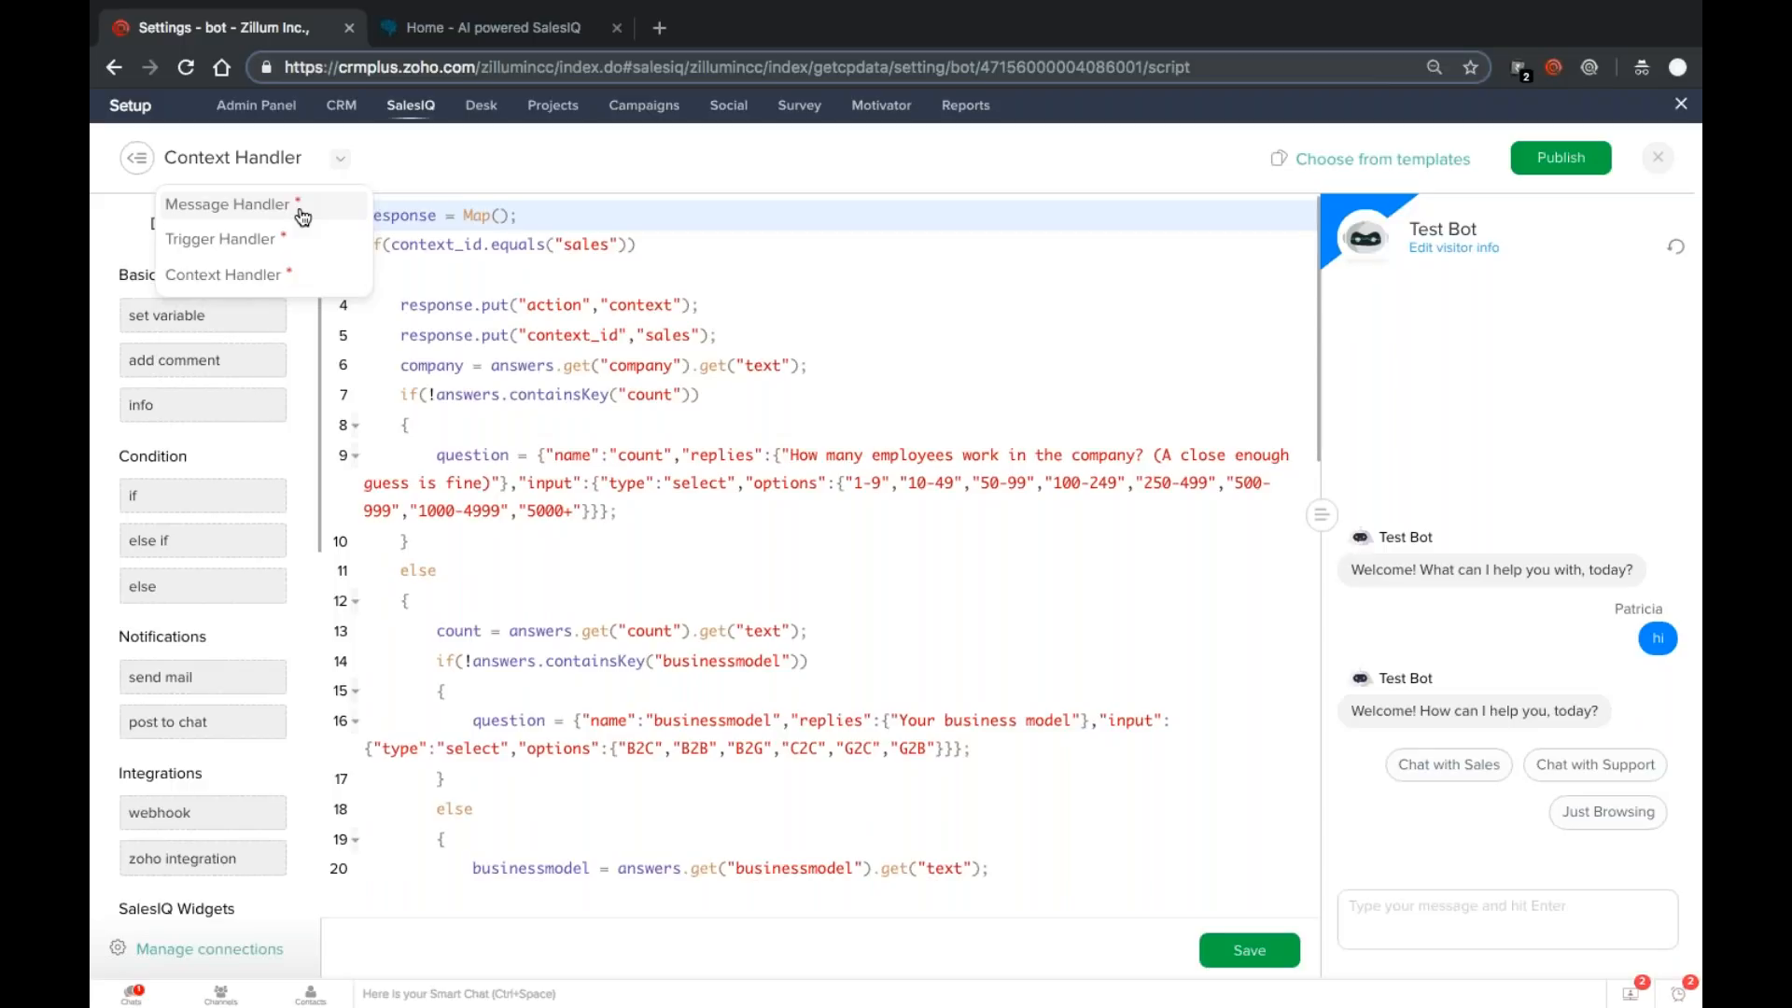
left_click(280, 274)
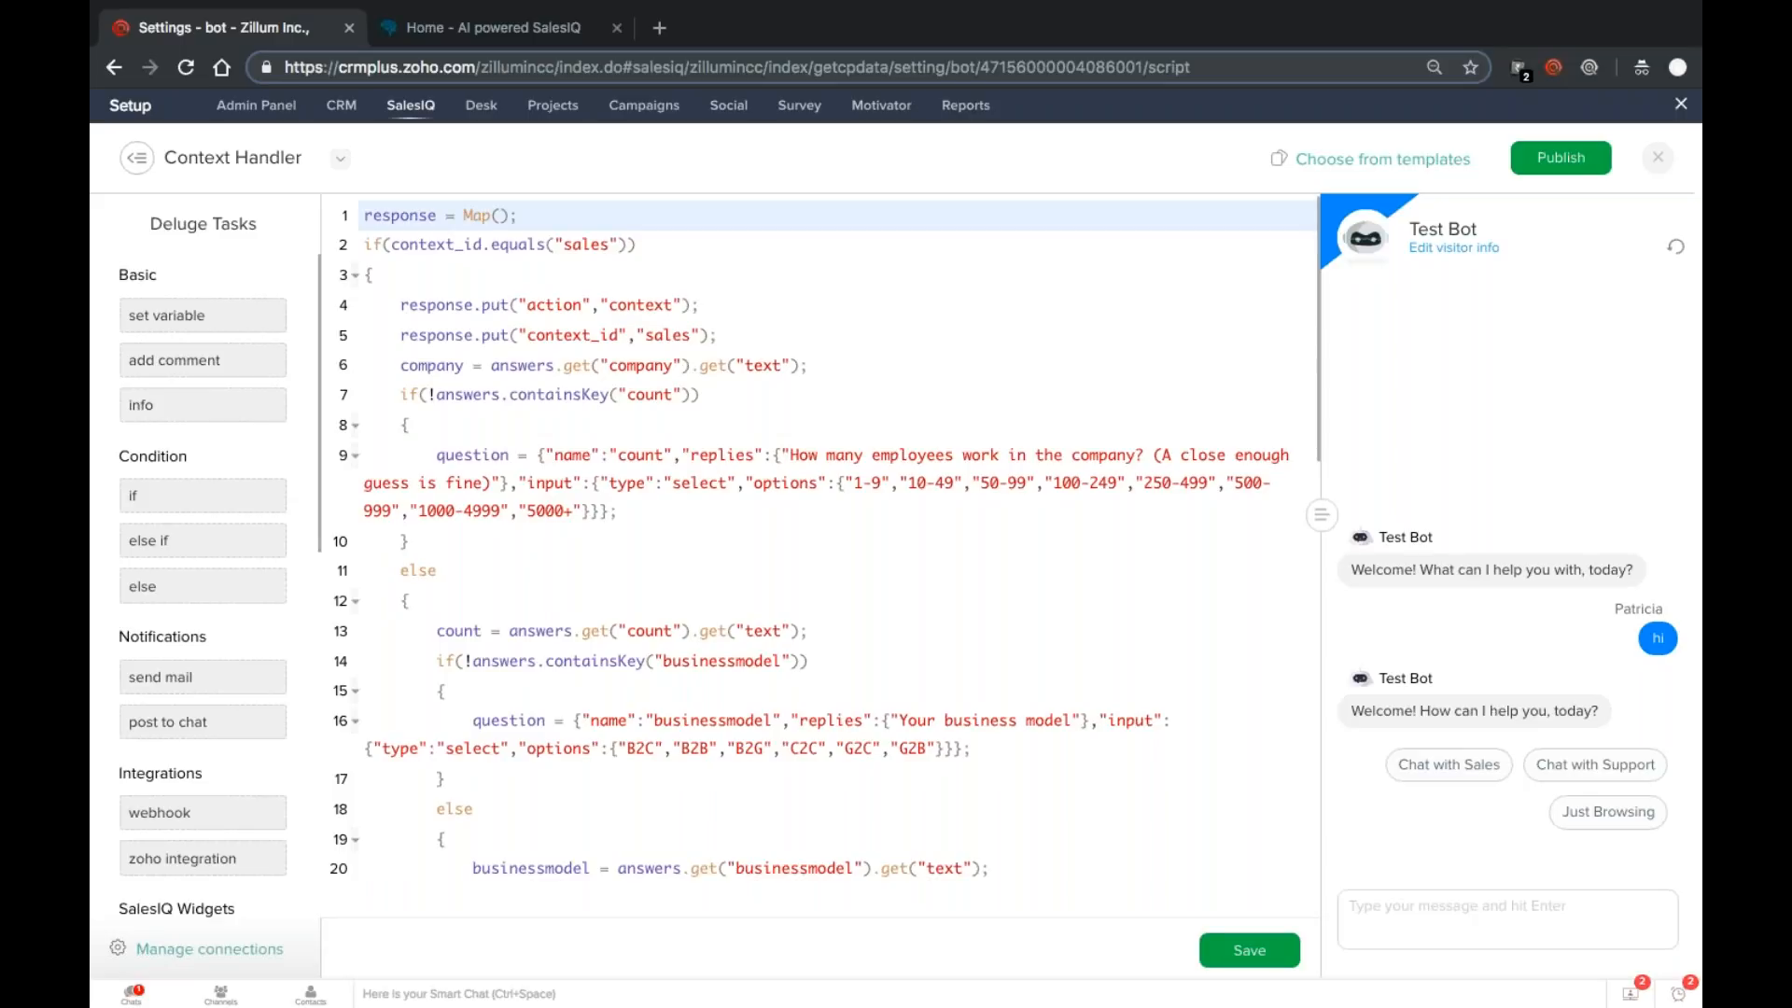
left_click(602, 338)
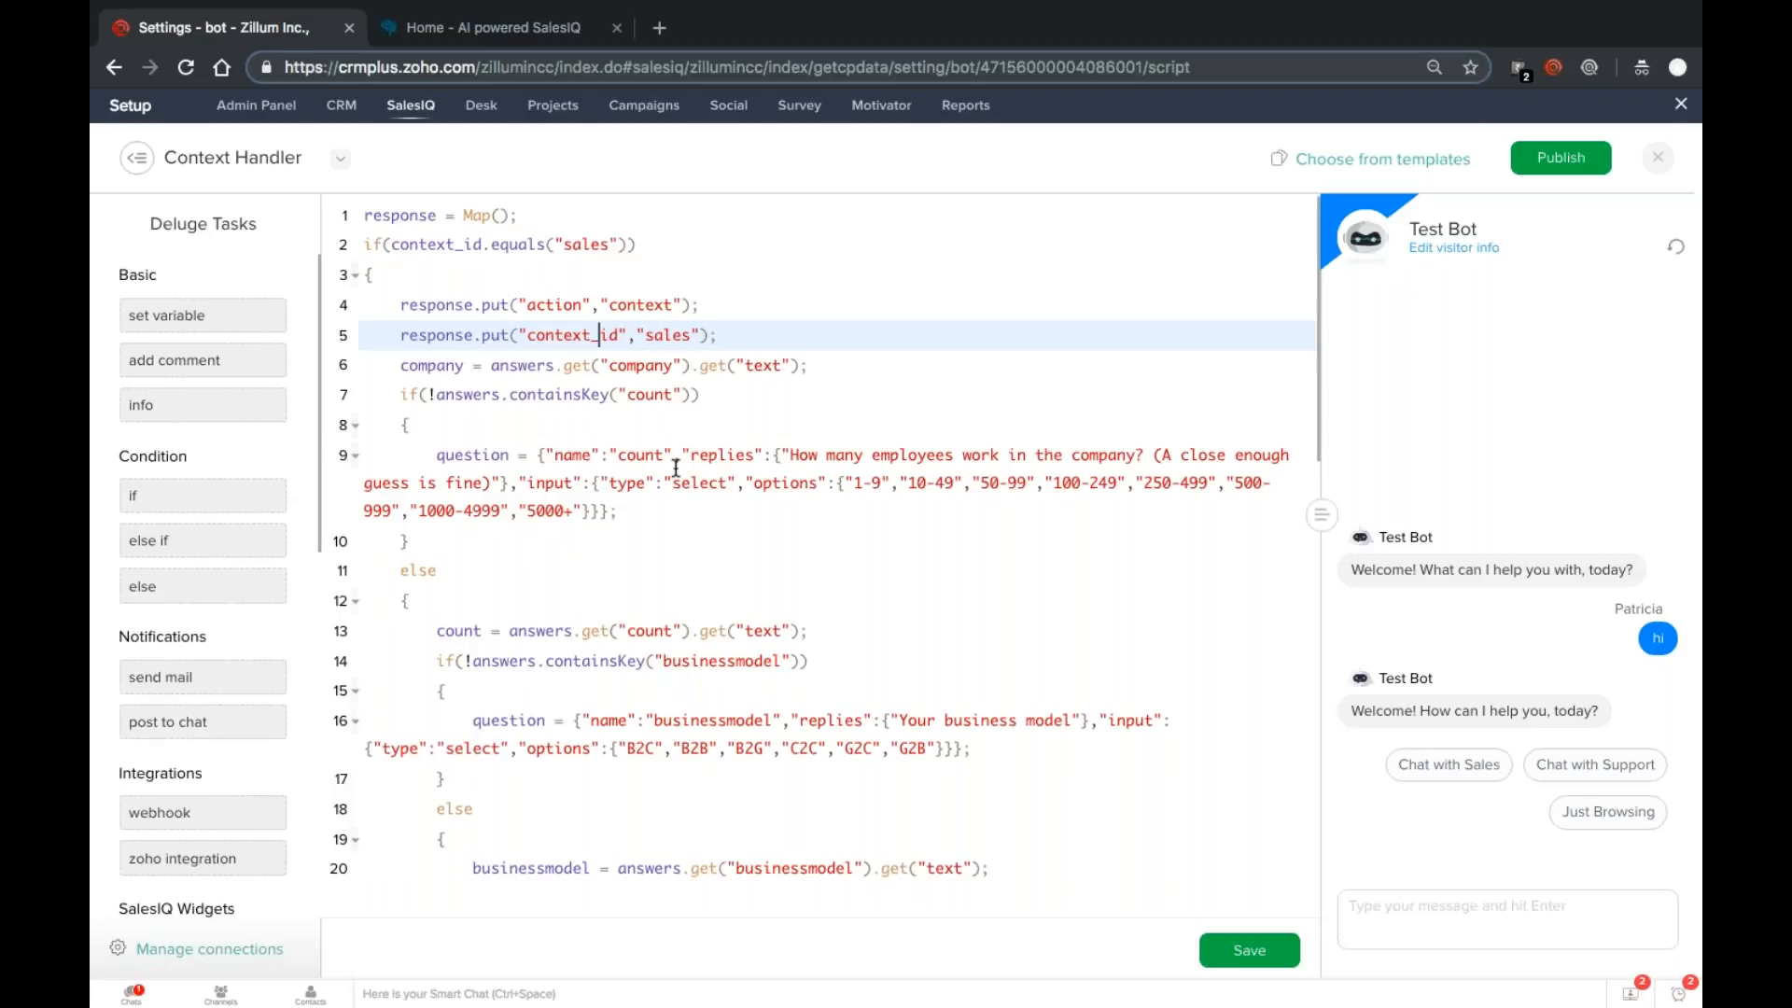
Step: Close the script editor and save Test Bot's settings
left_click(340, 159)
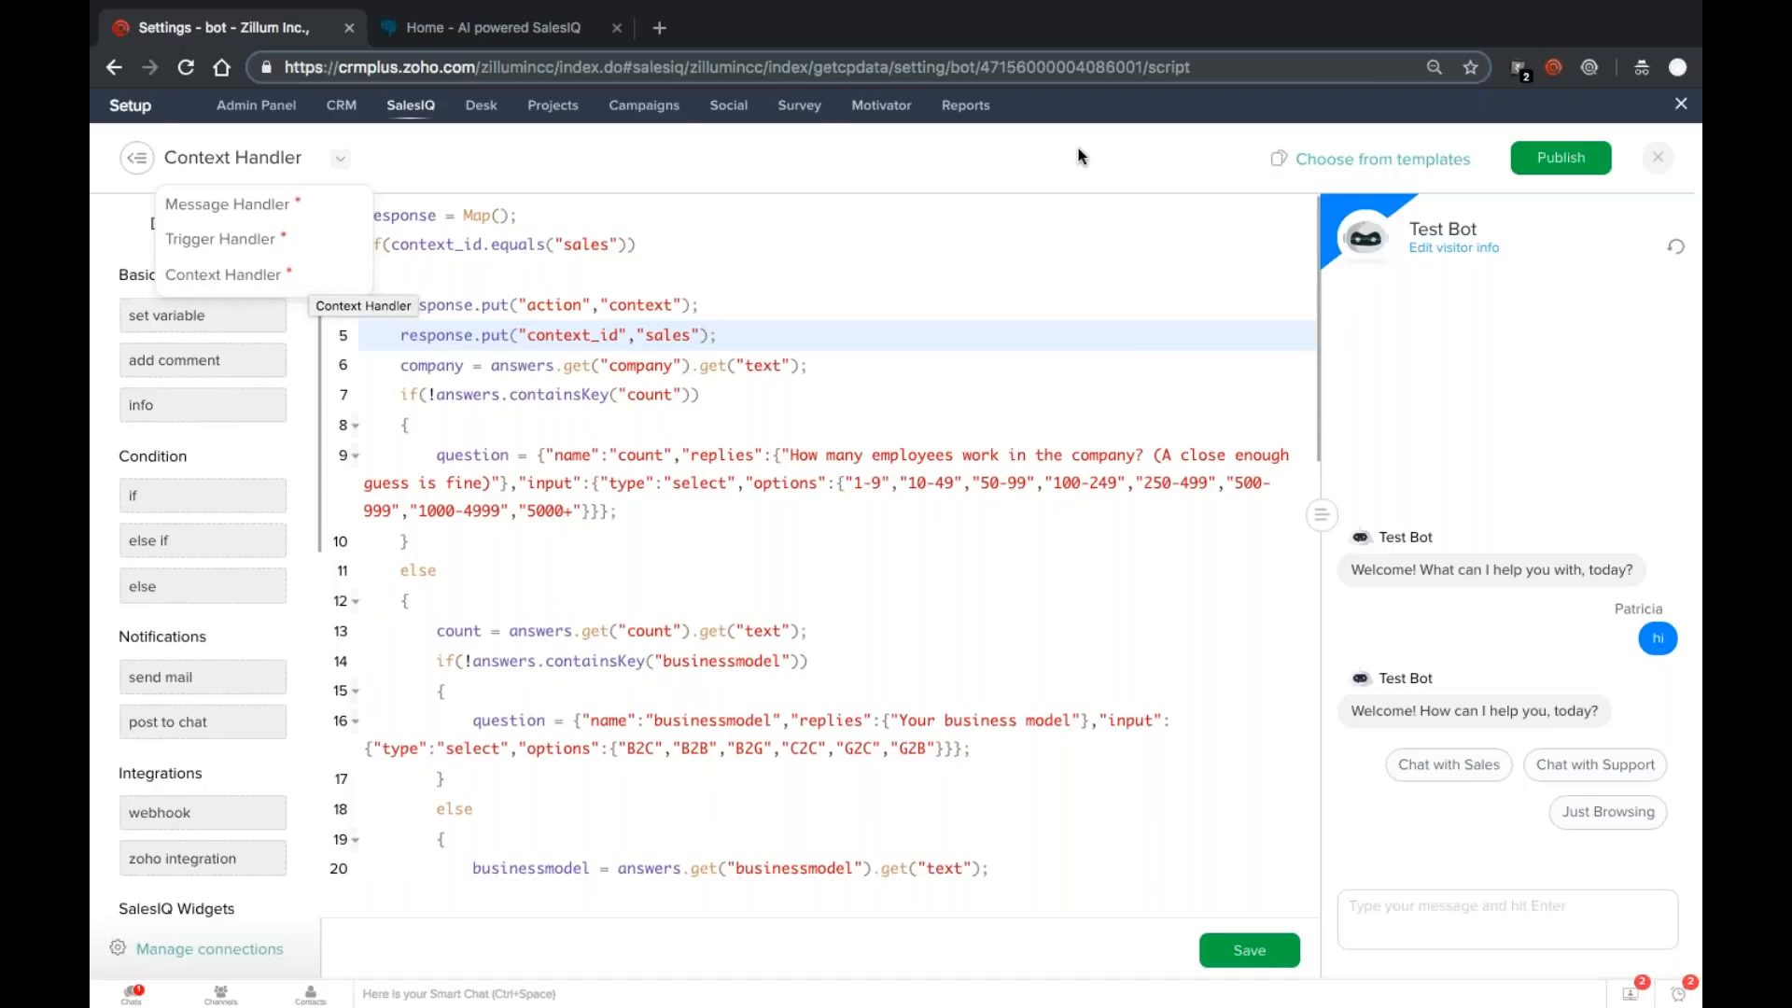
left_click(1661, 161)
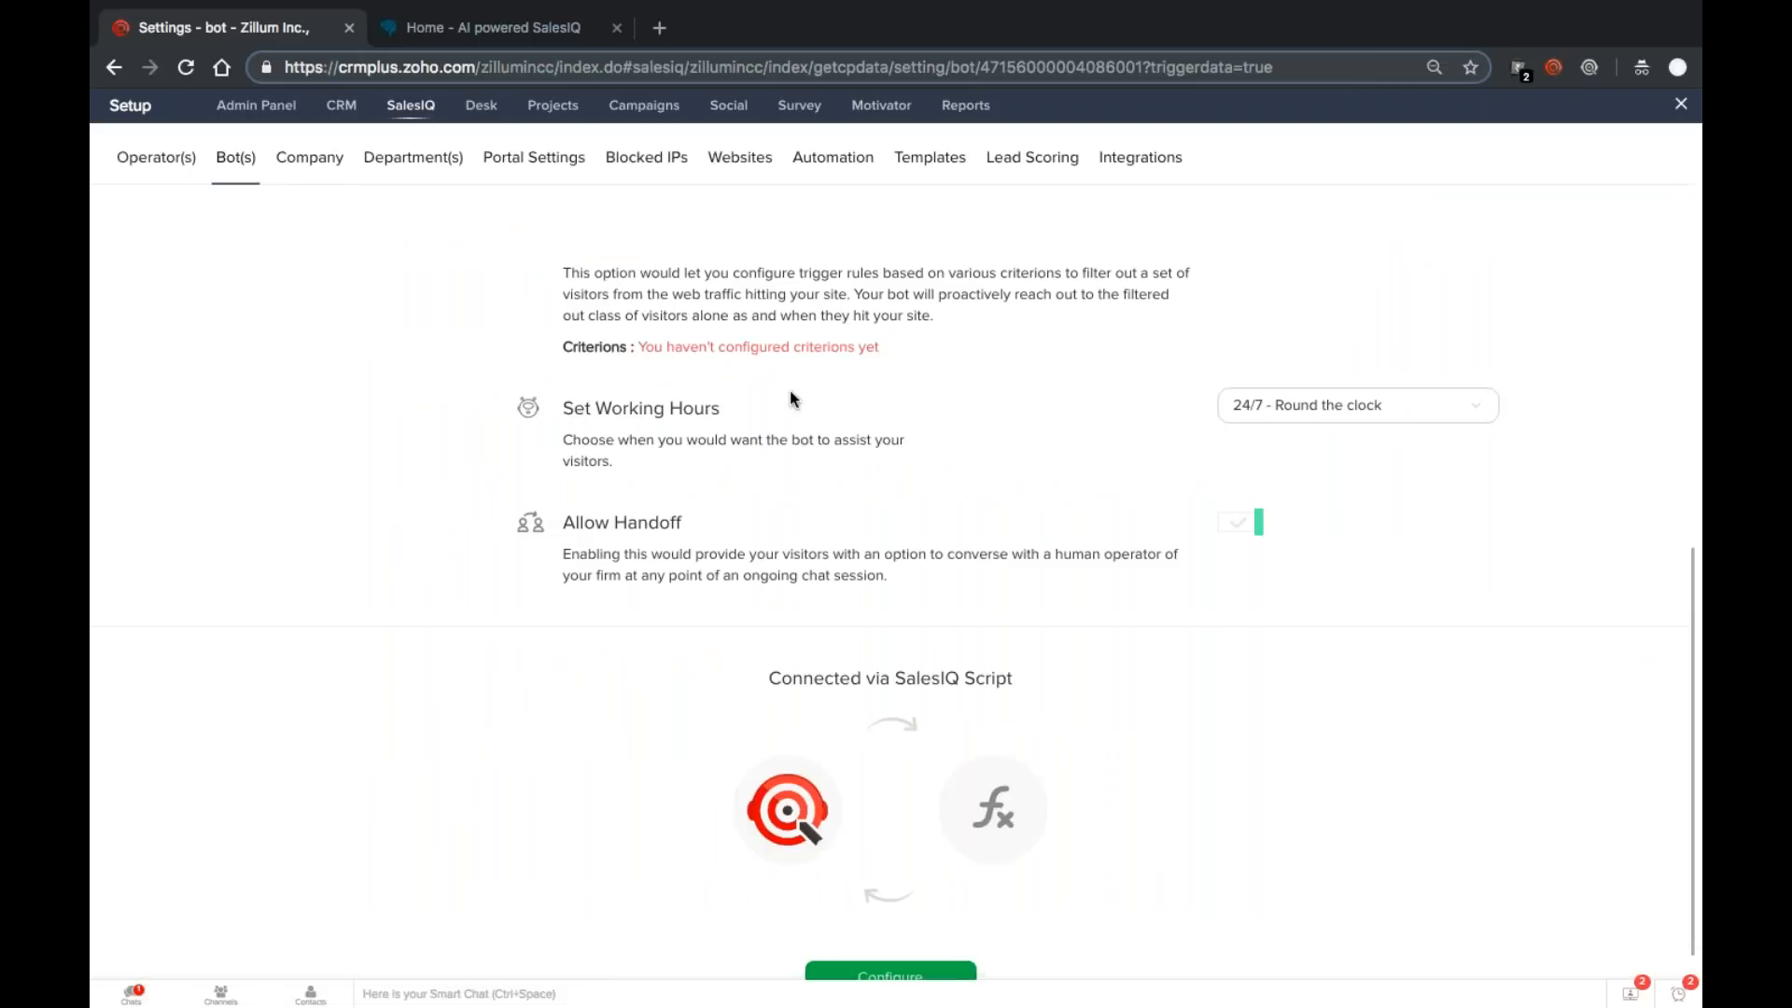
scroll(790, 390, "up", 5)
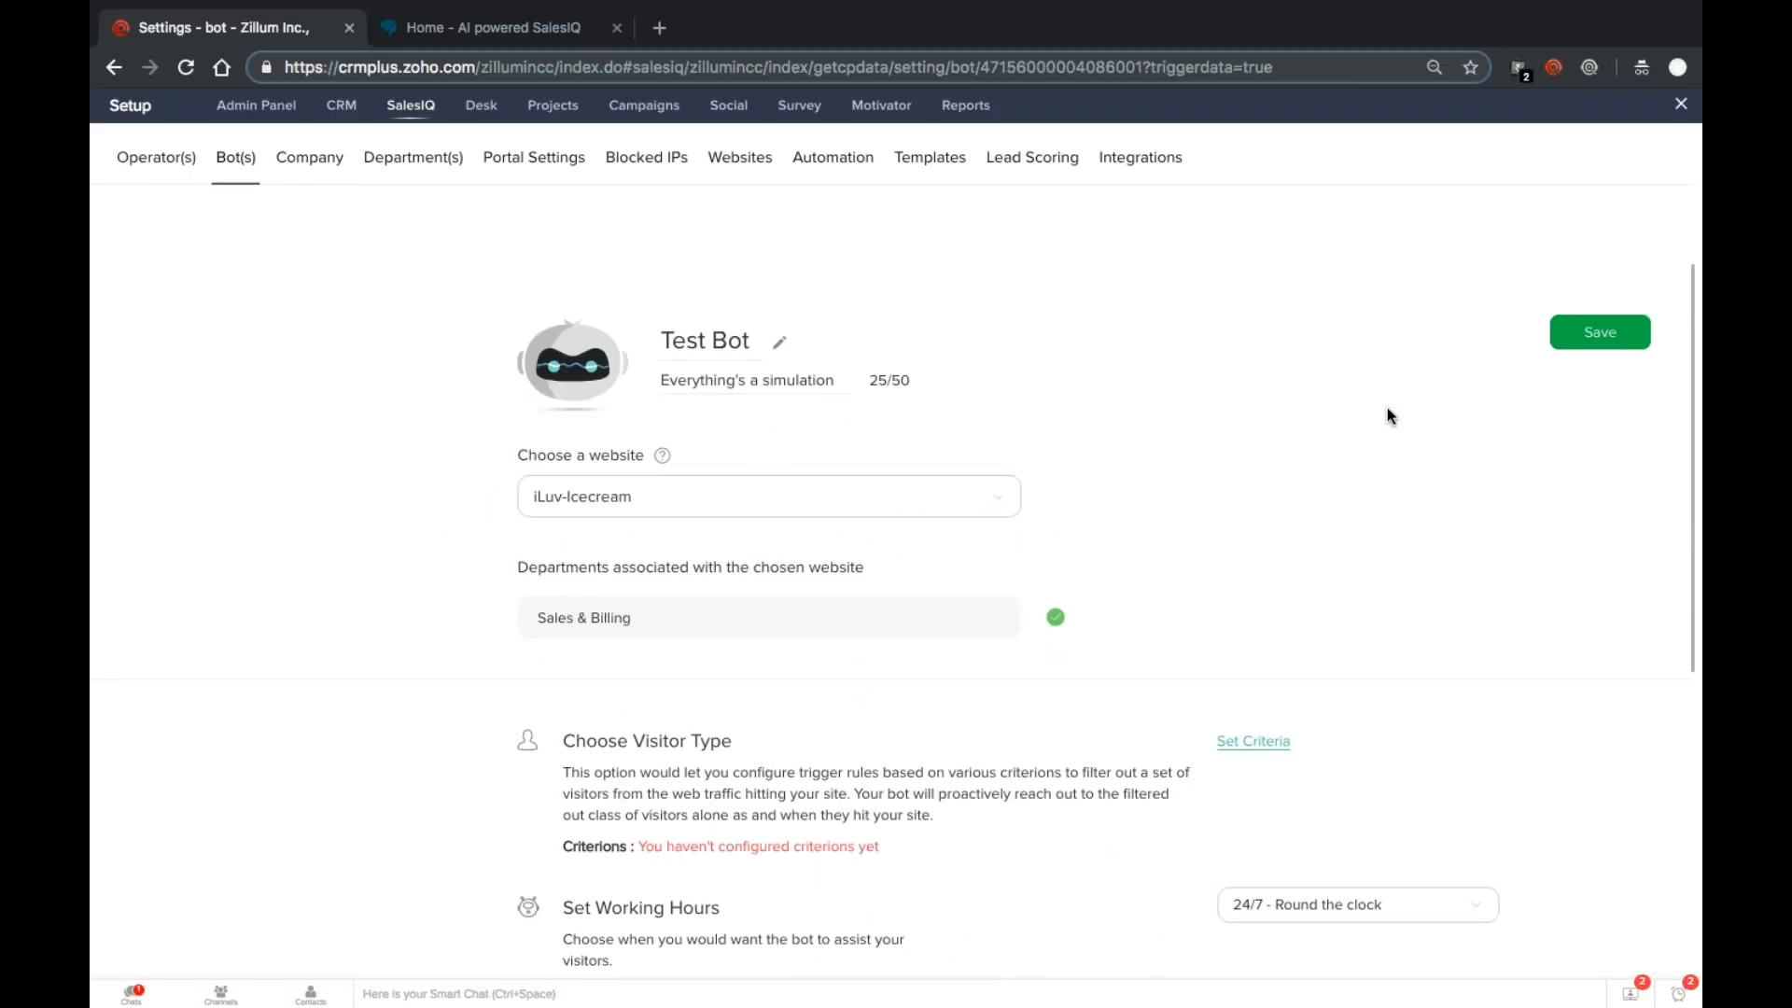
left_click(1557, 331)
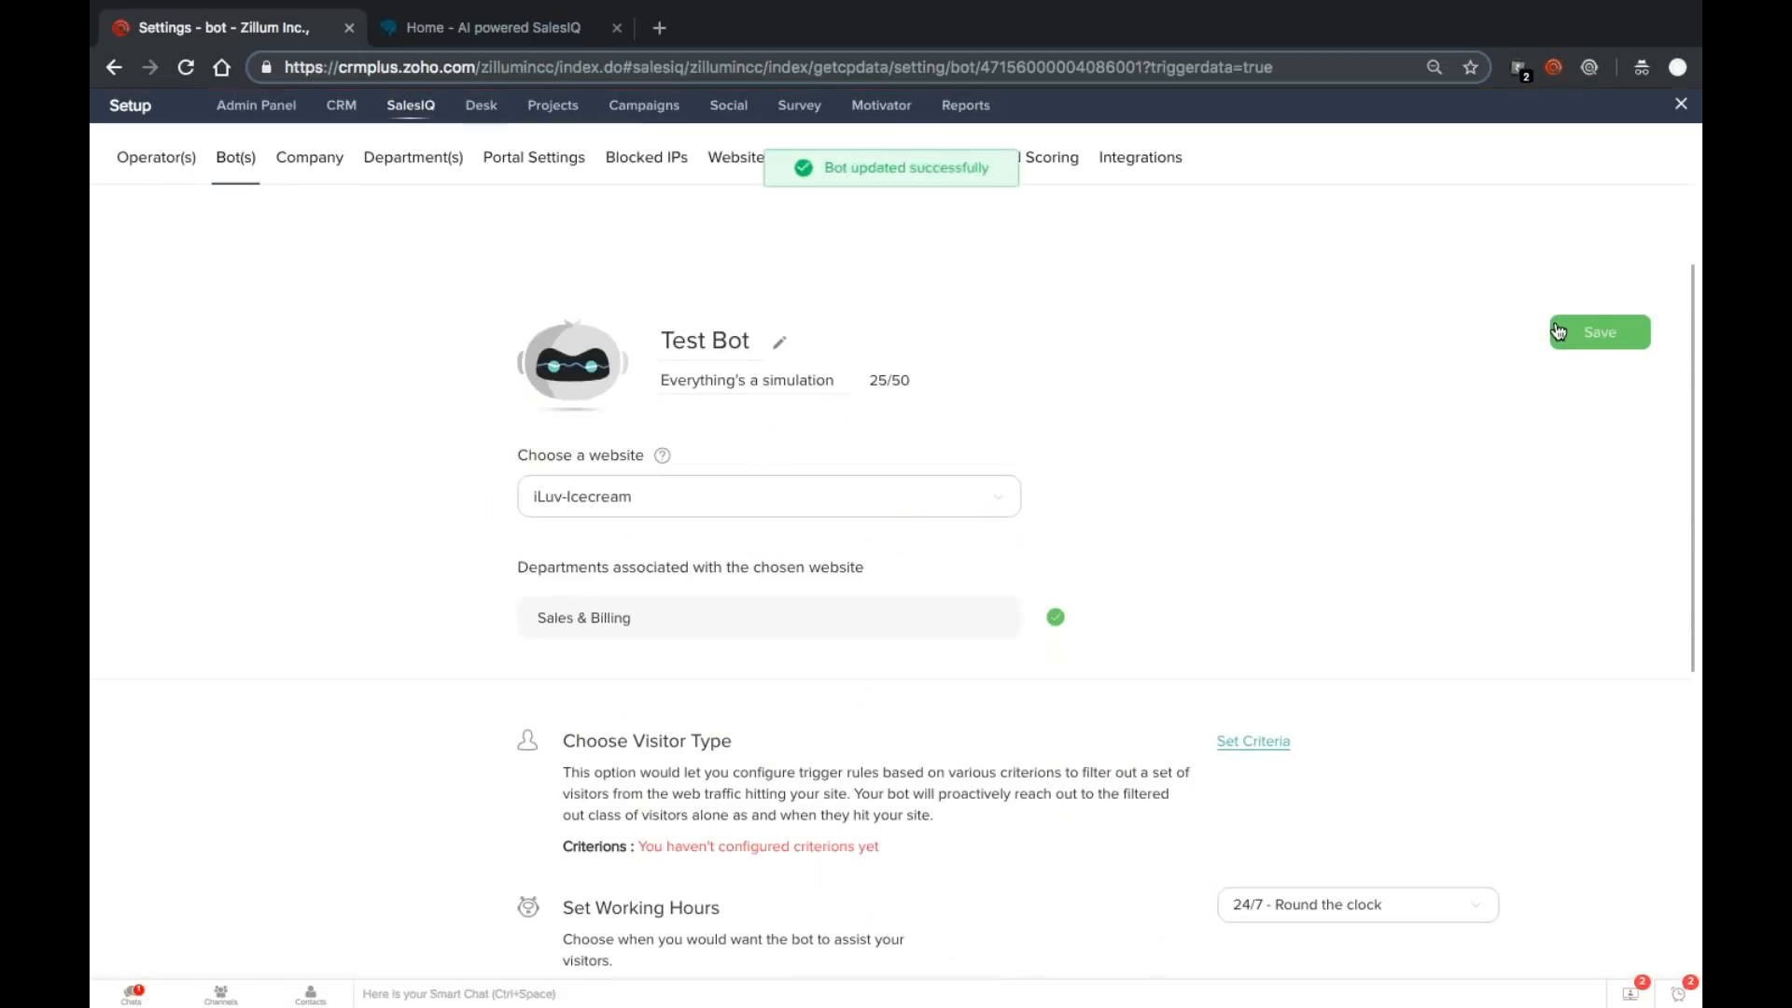
Step: Return to the bot list and check which bot is running in the demo website's chat window
left_click(230, 164)
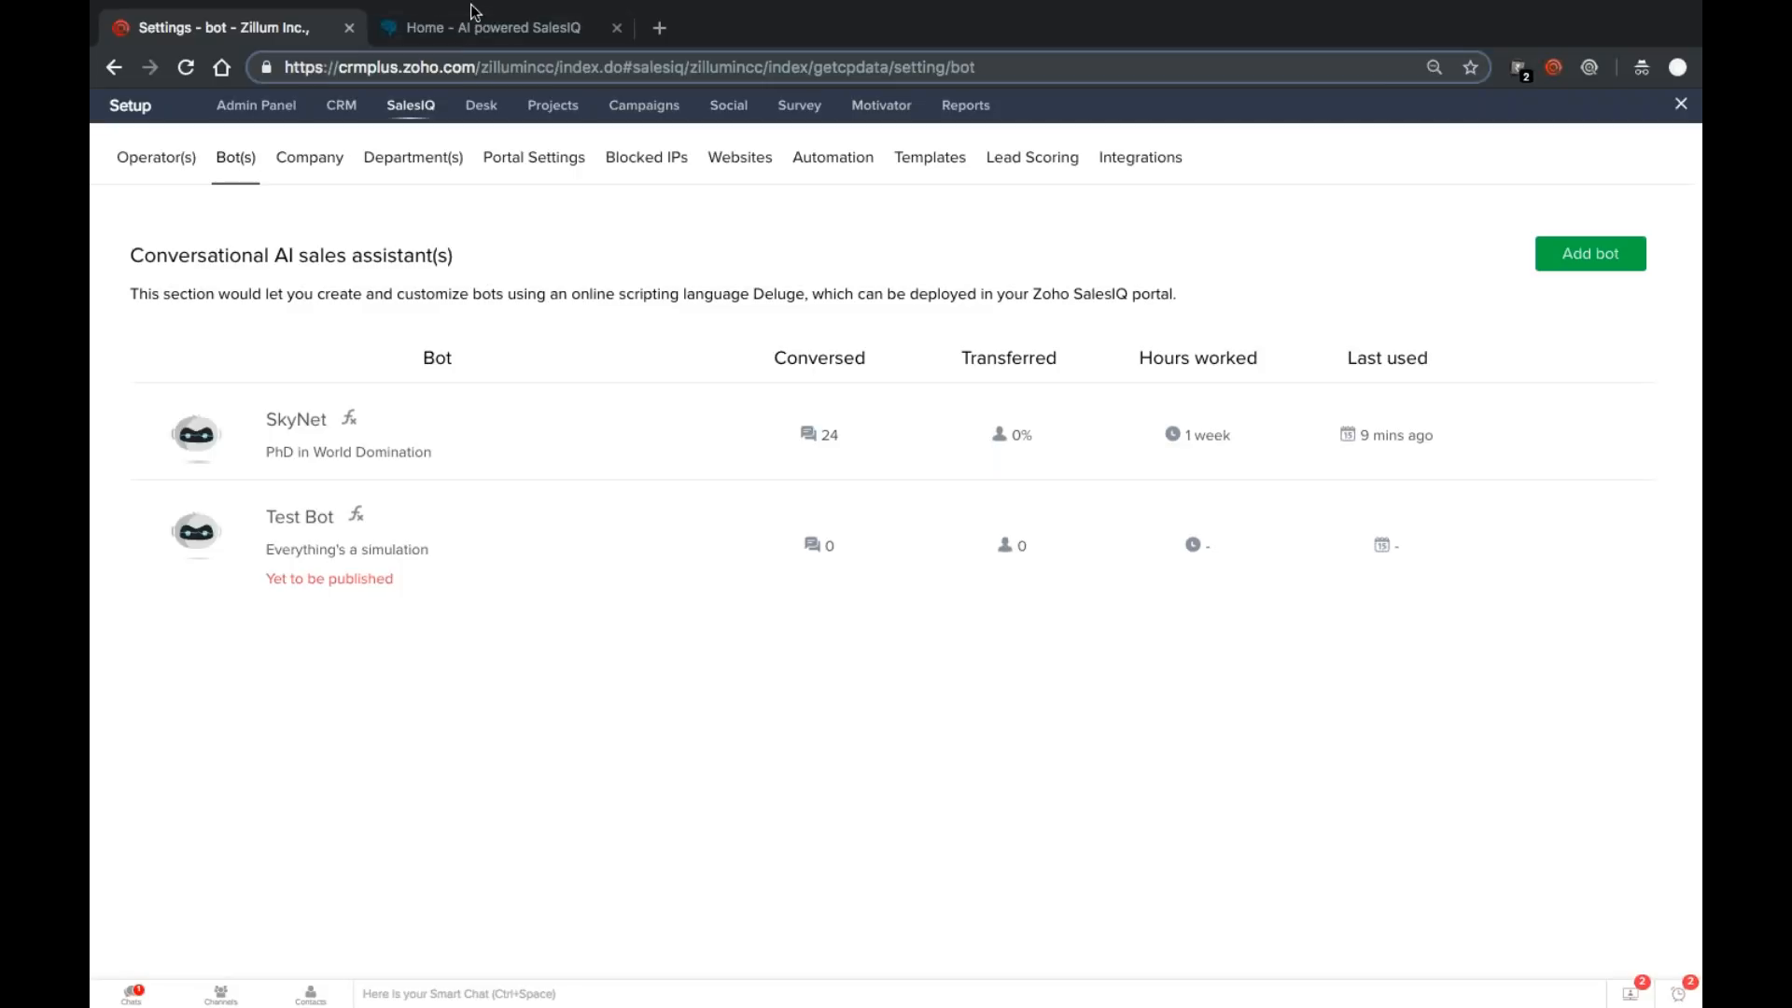
left_click(464, 34)
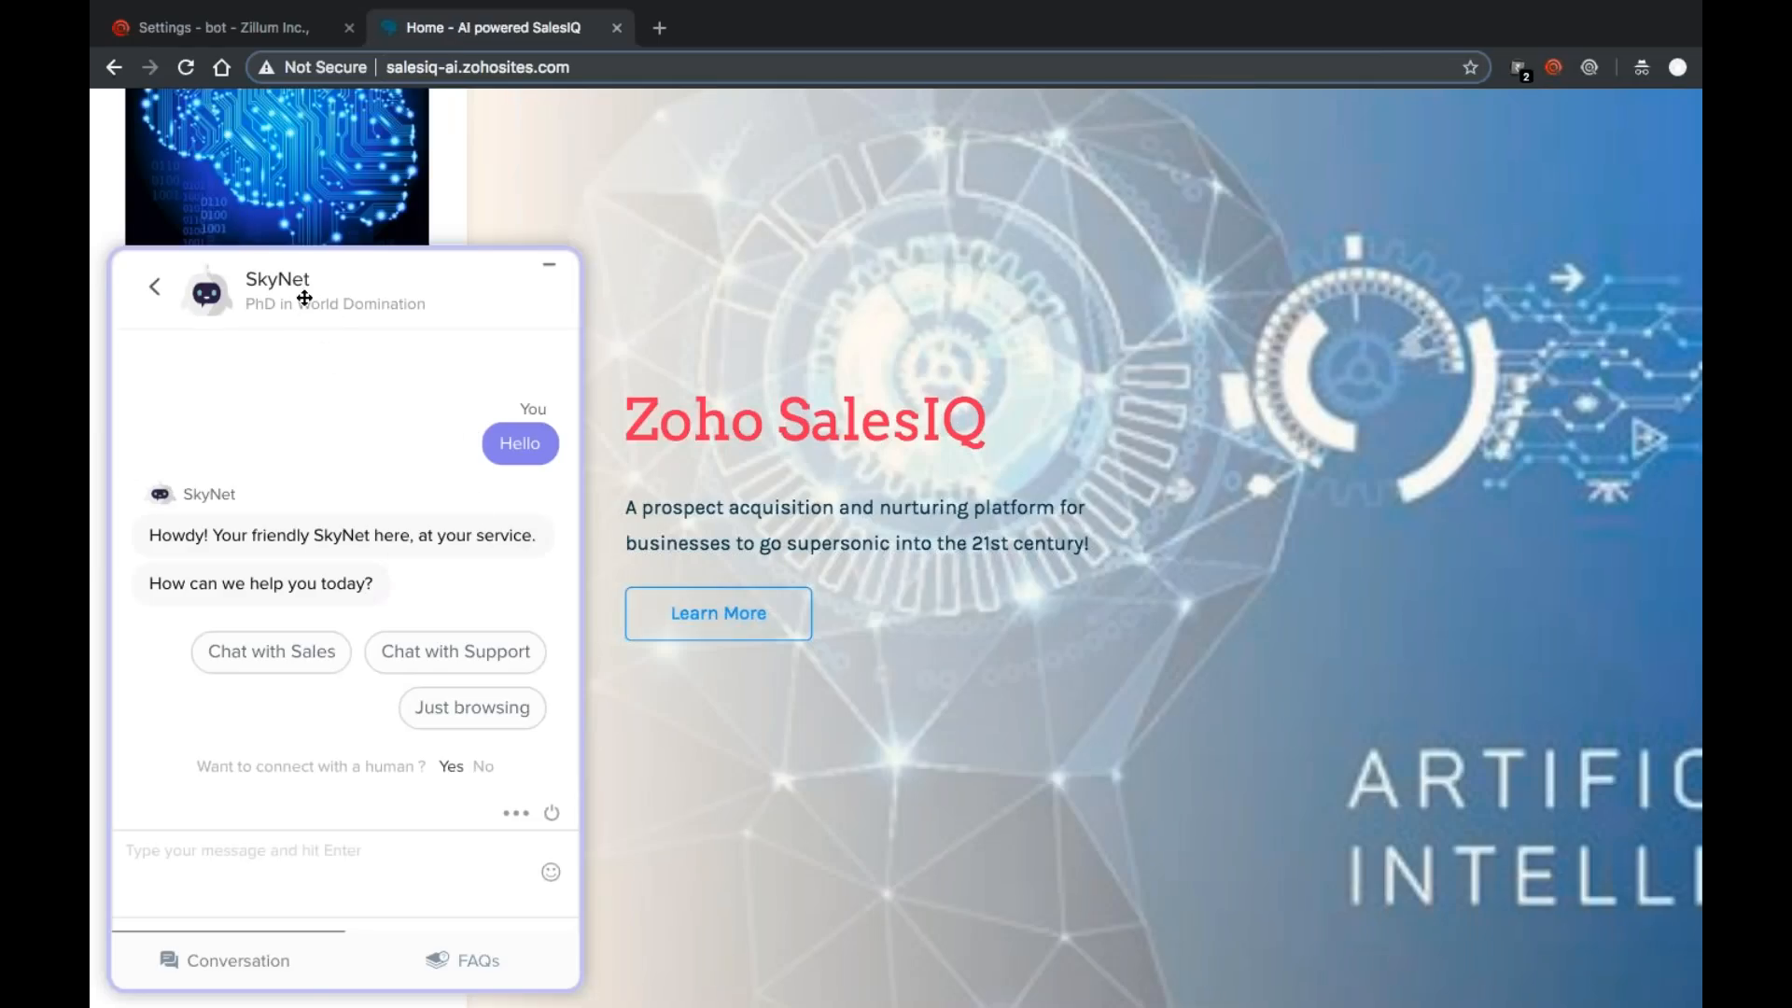
left_click(245, 32)
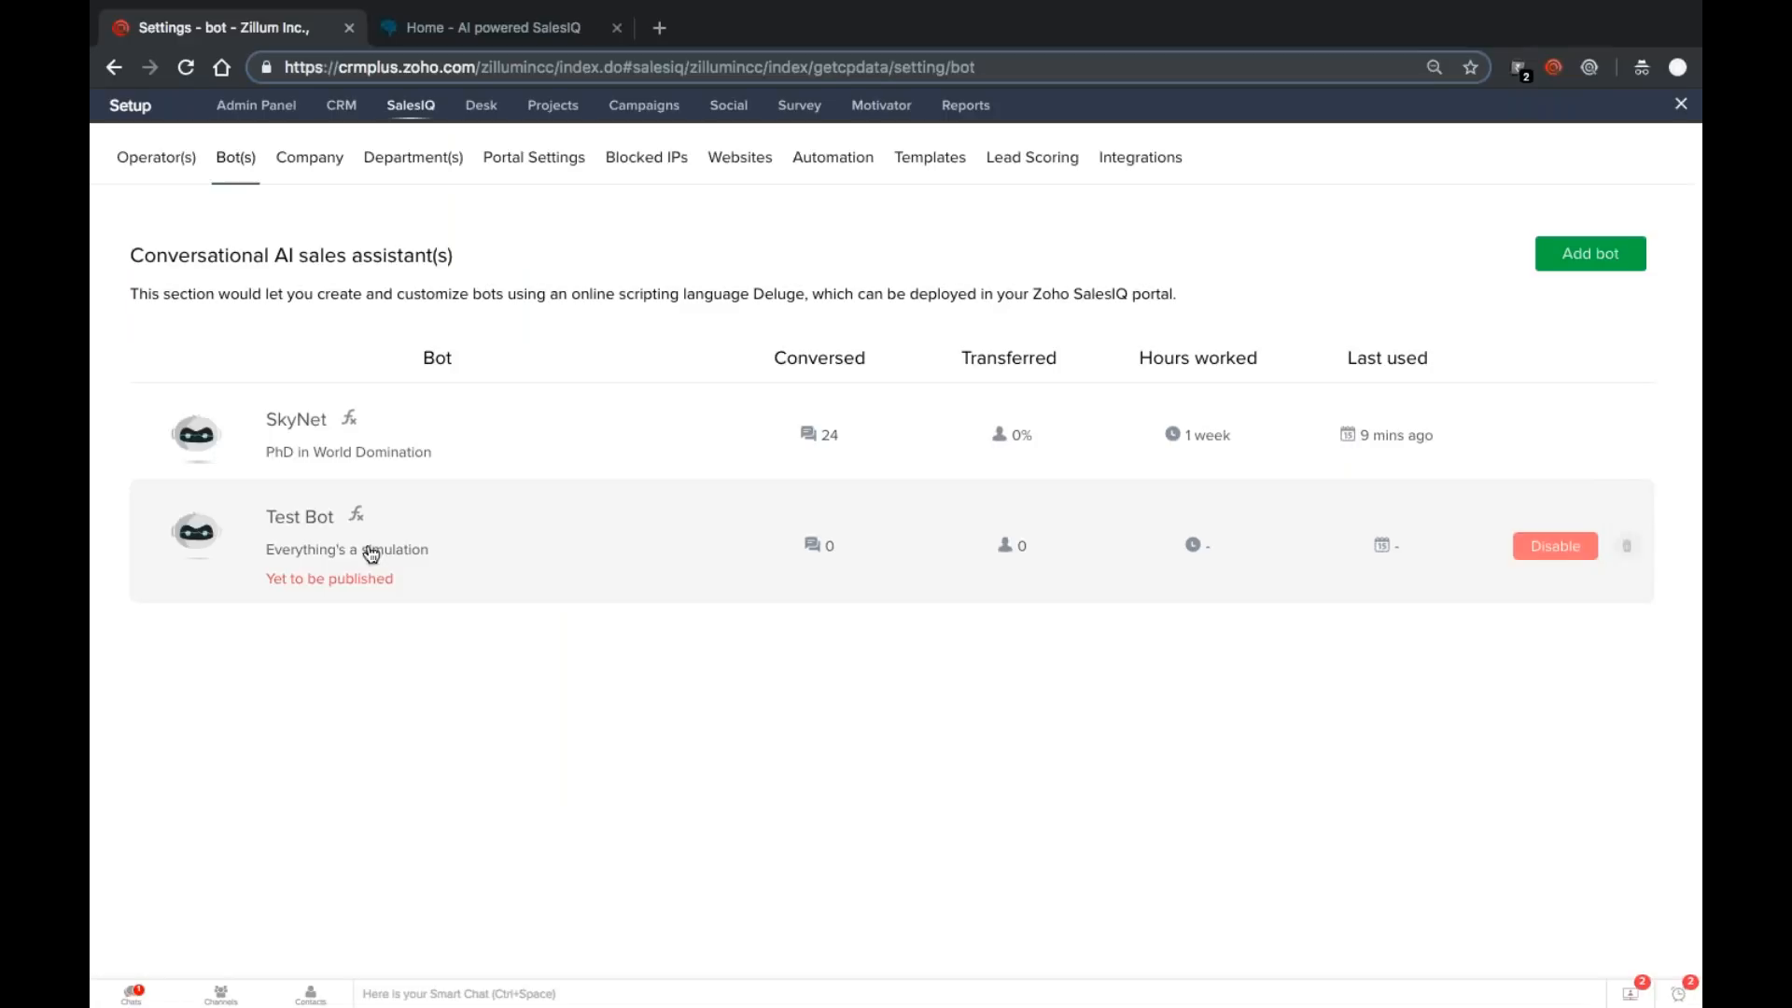
Step: Open SkyNet's script configuration, check the publish status of its message, trigger and context handlers, and return to the bot list
left_click(389, 469)
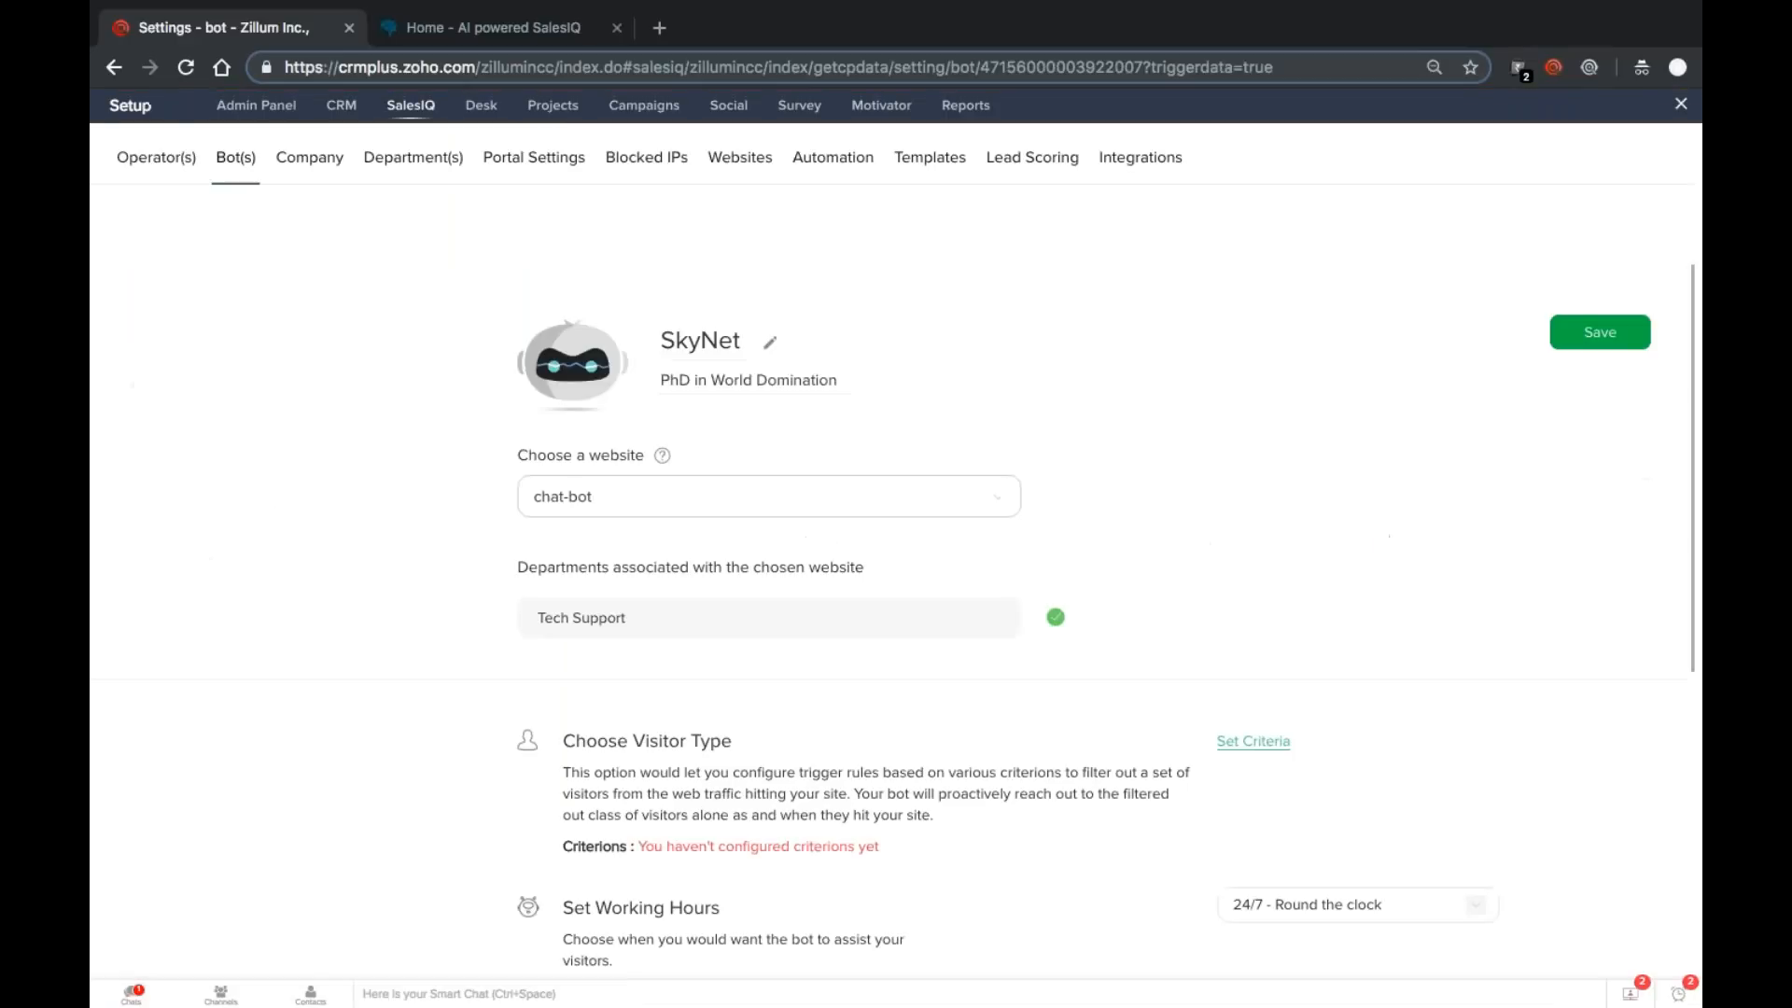
scroll(420, 761, "down", 6)
left_click(854, 933)
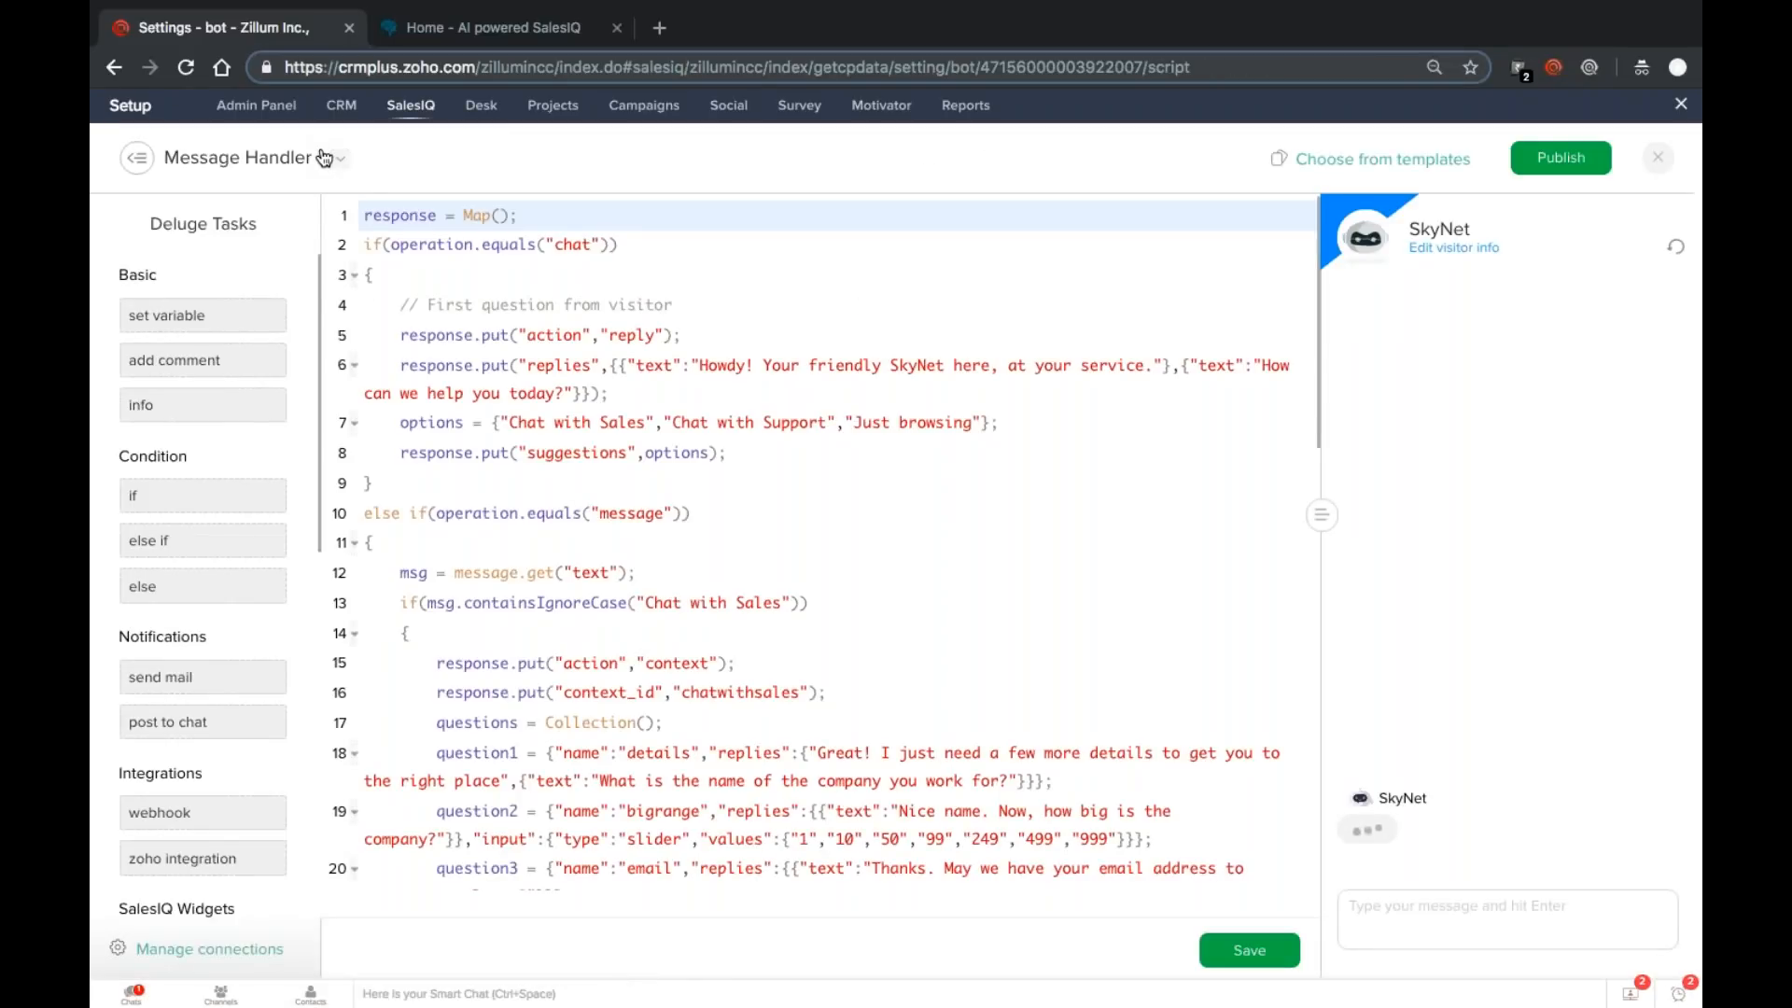
left_click(338, 158)
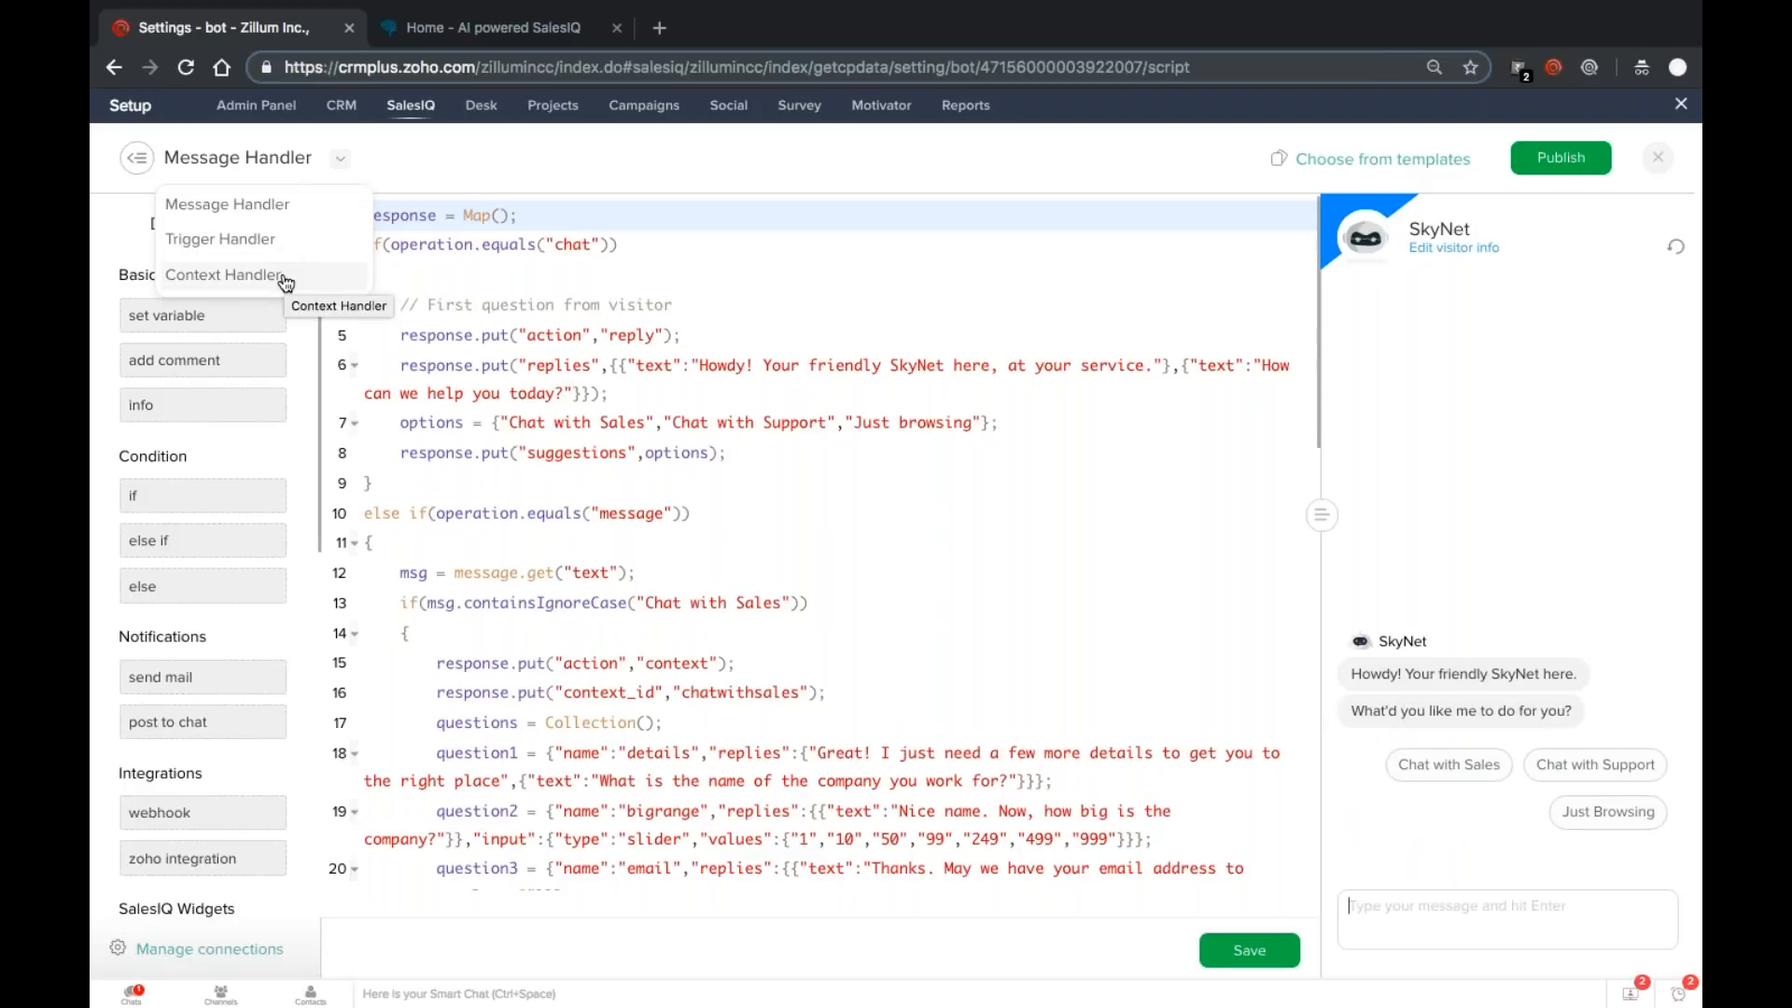
left_click(1654, 160)
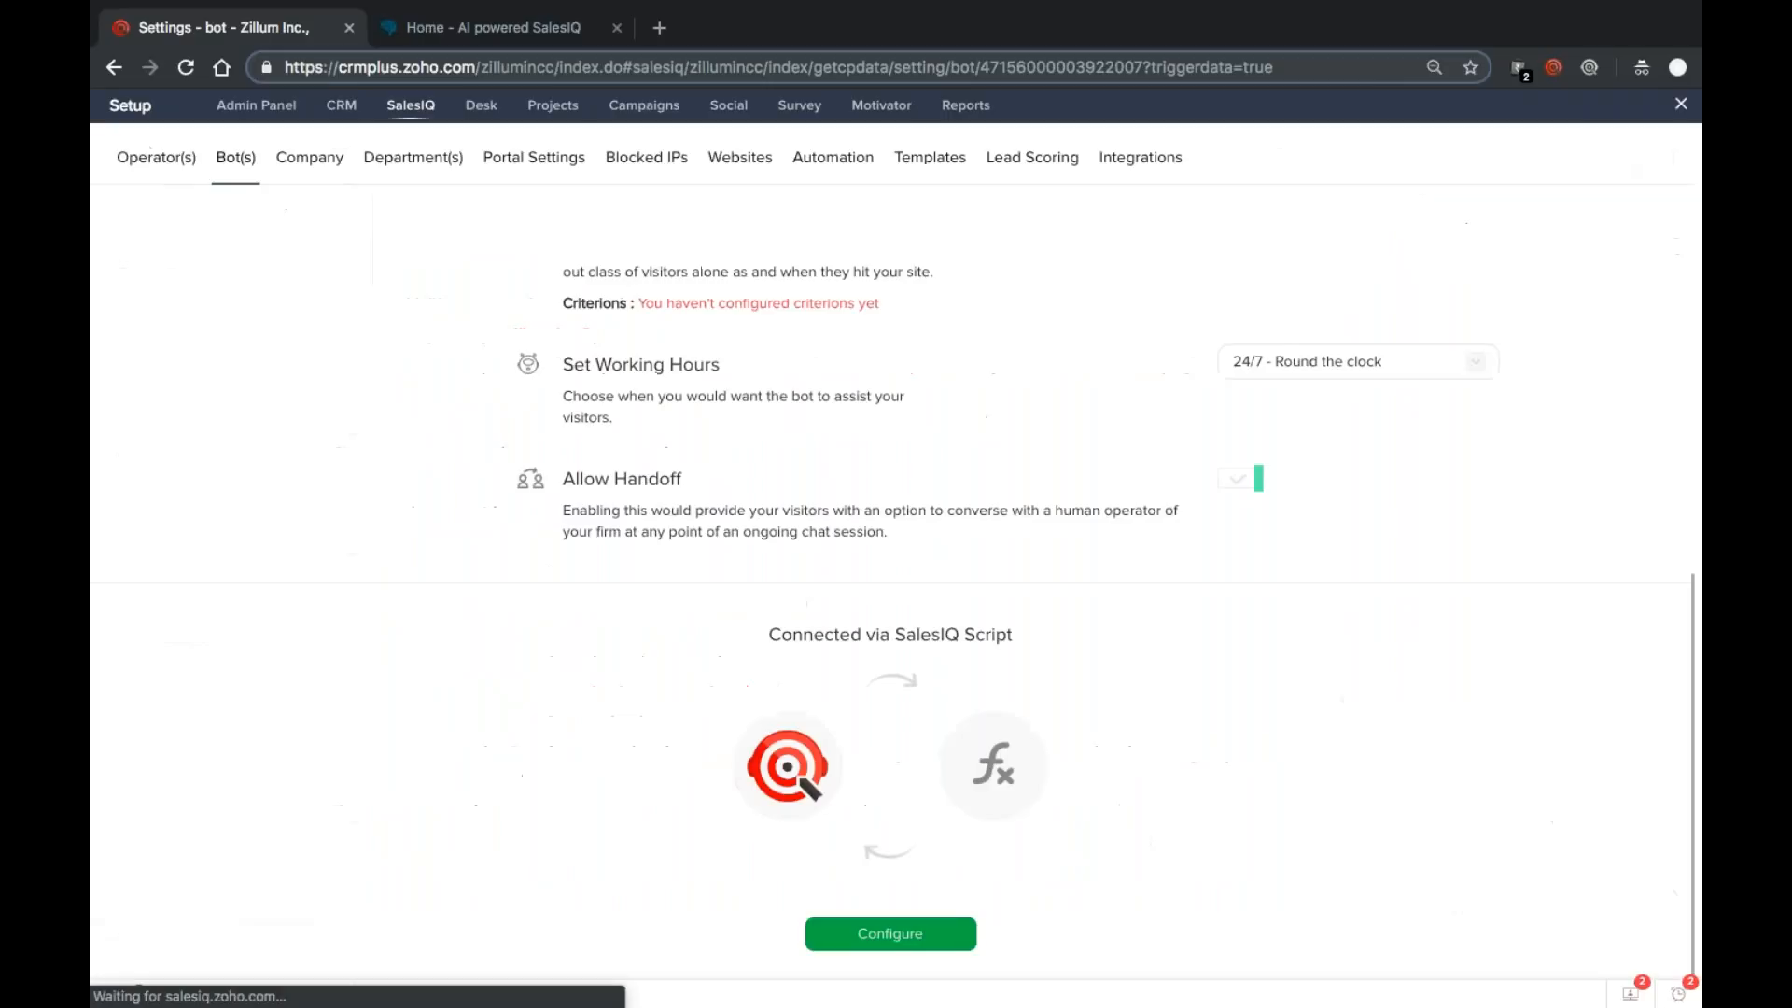
left_click(250, 160)
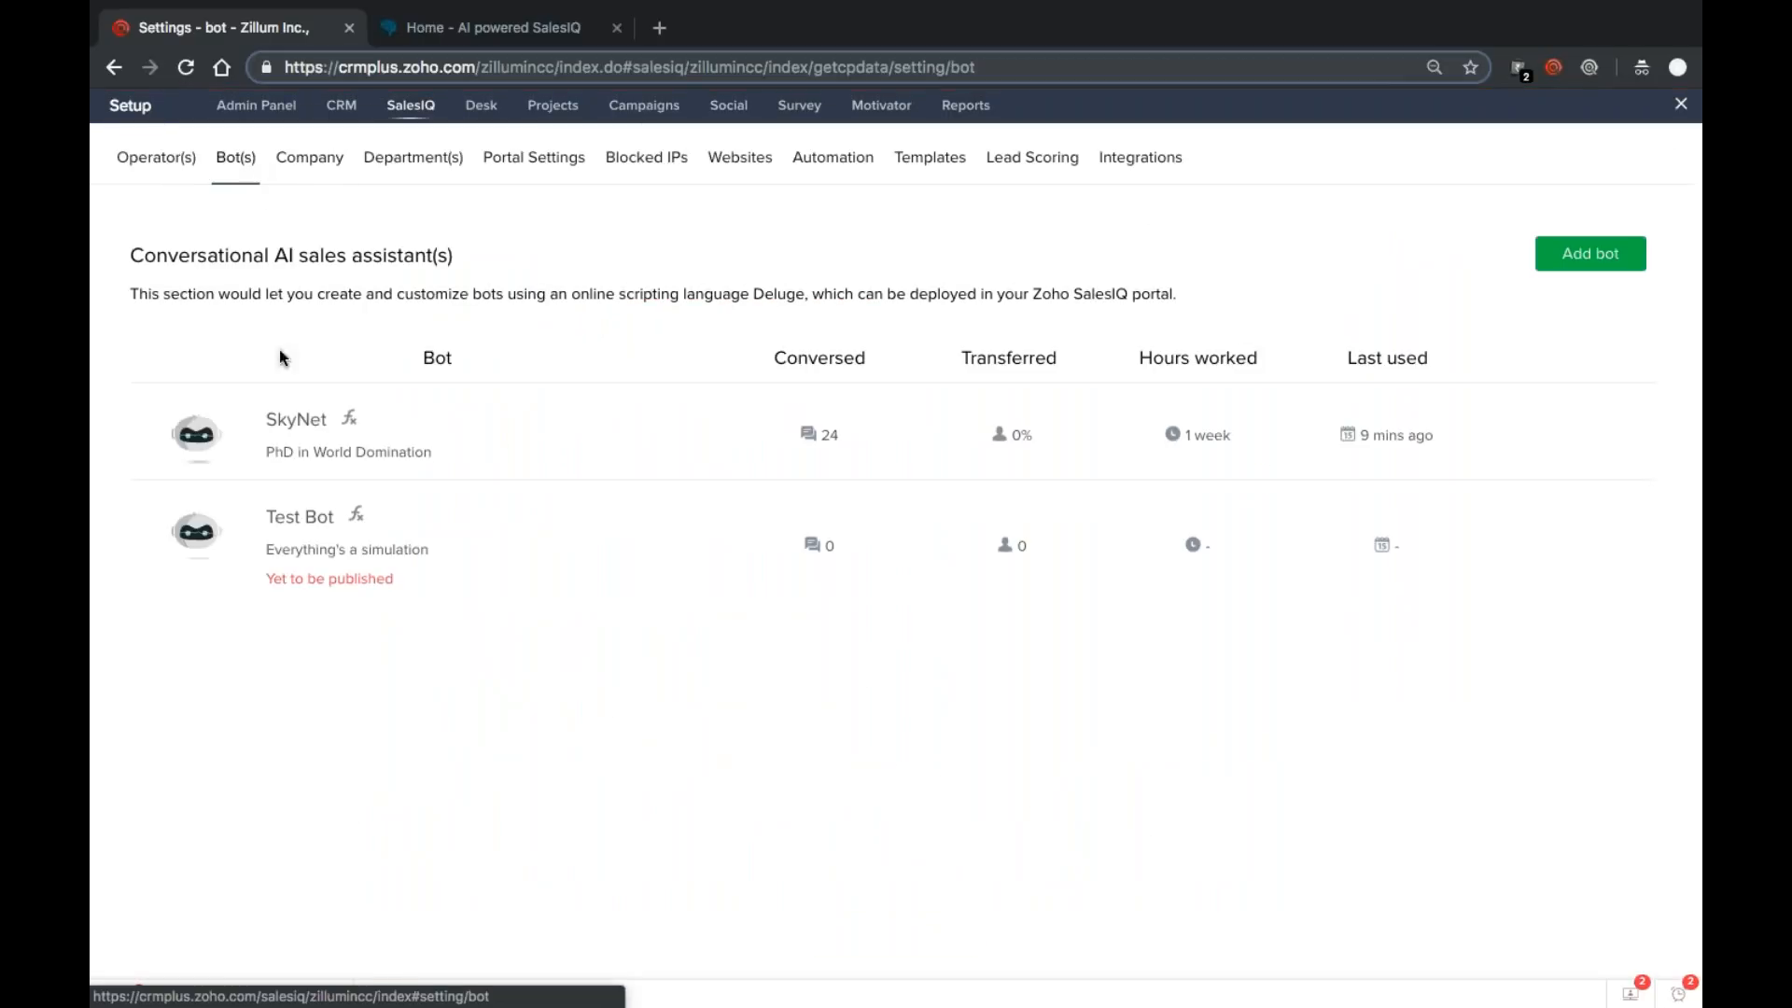
Step: Open Test Bot's script configuration, check which handlers are unpublished, and publish the Message Handler
left_click(196, 554)
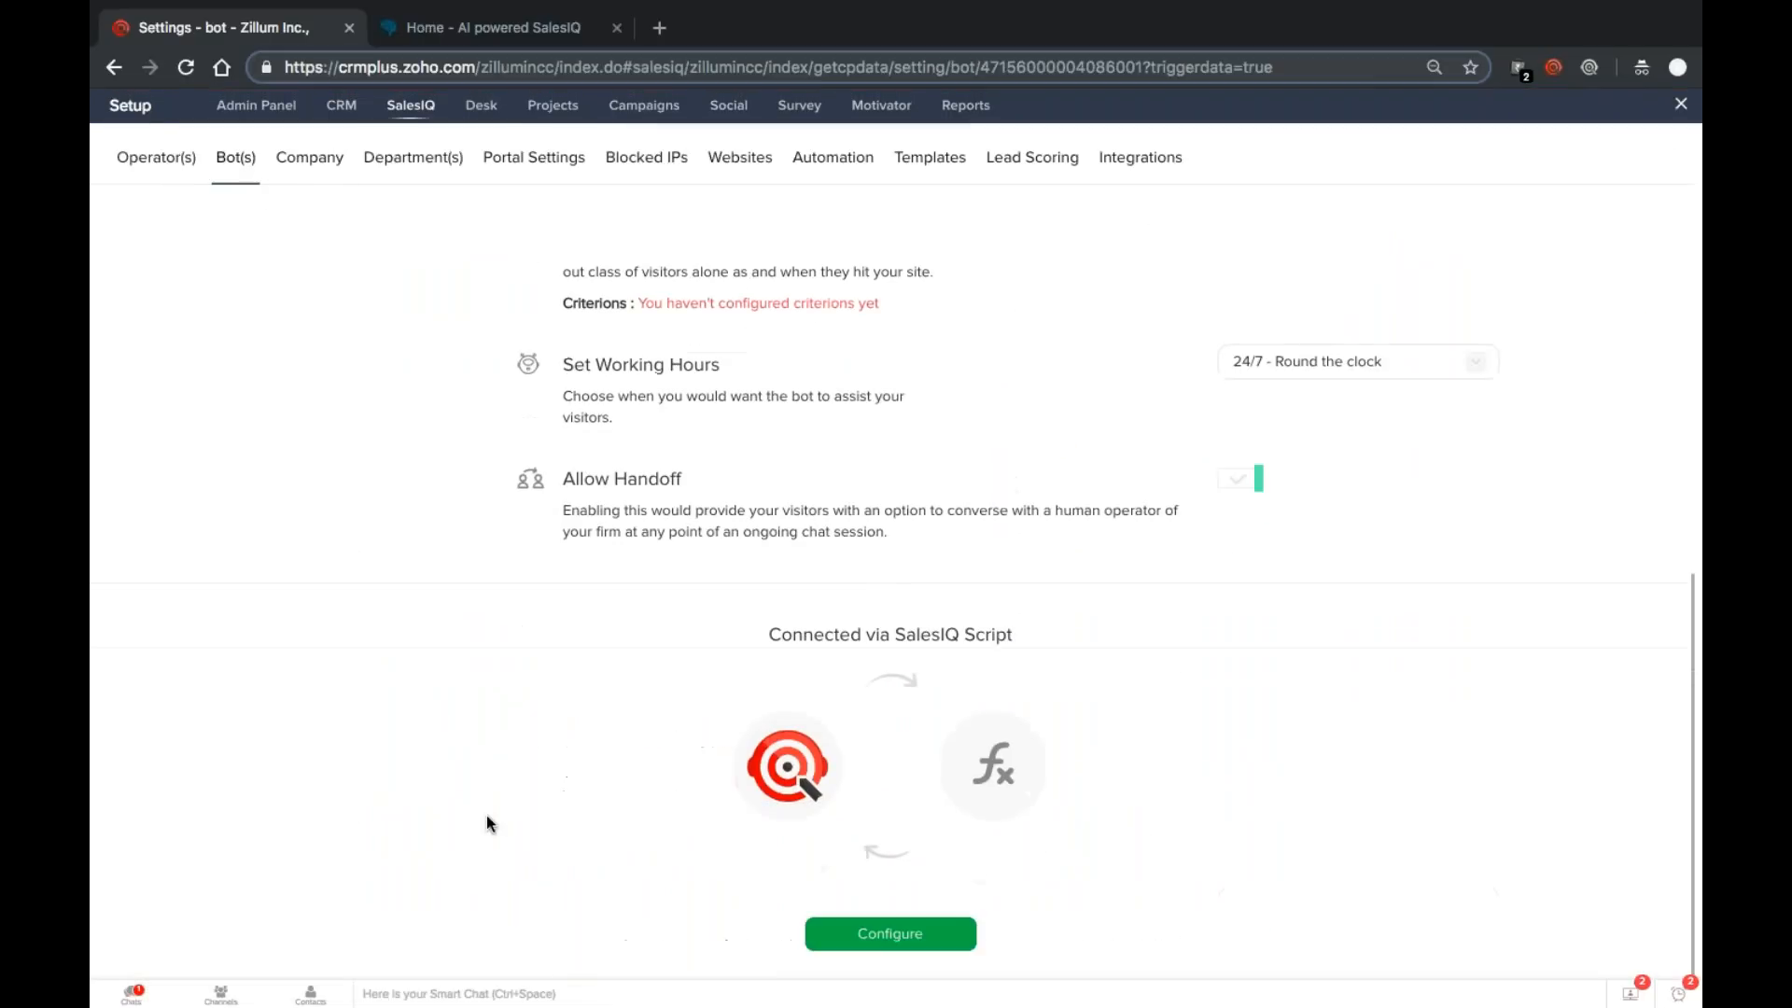
left_click(817, 941)
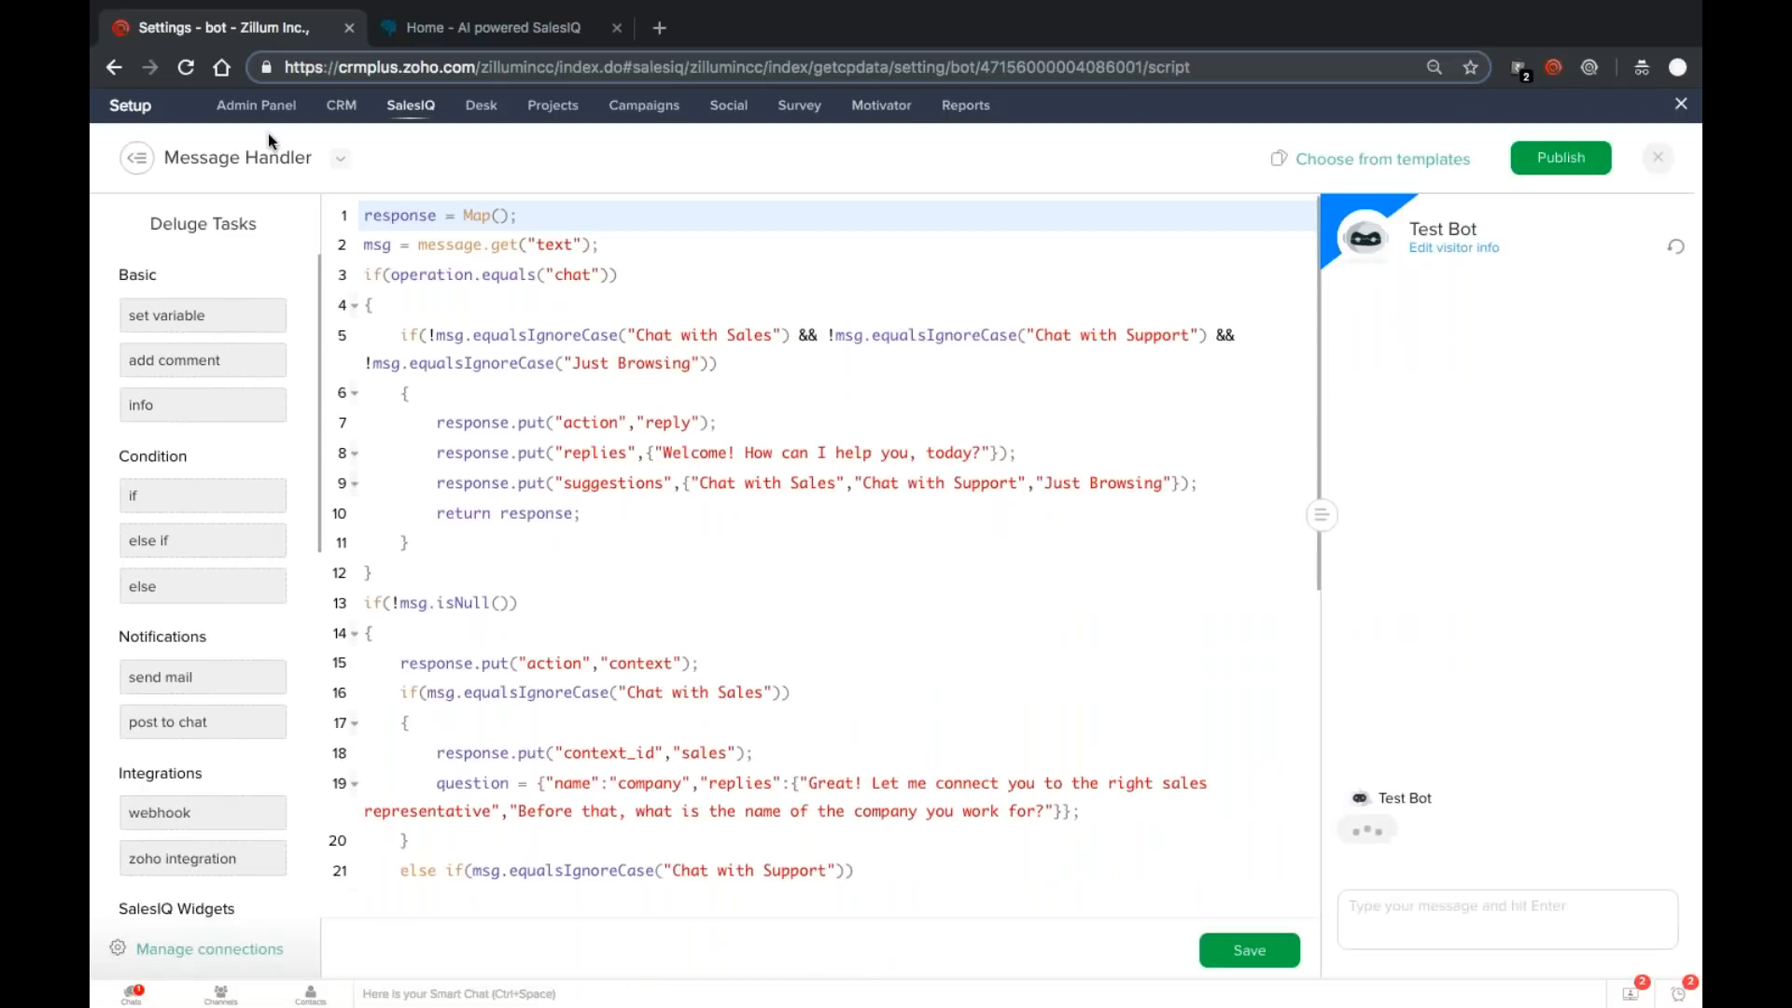
left_click(269, 157)
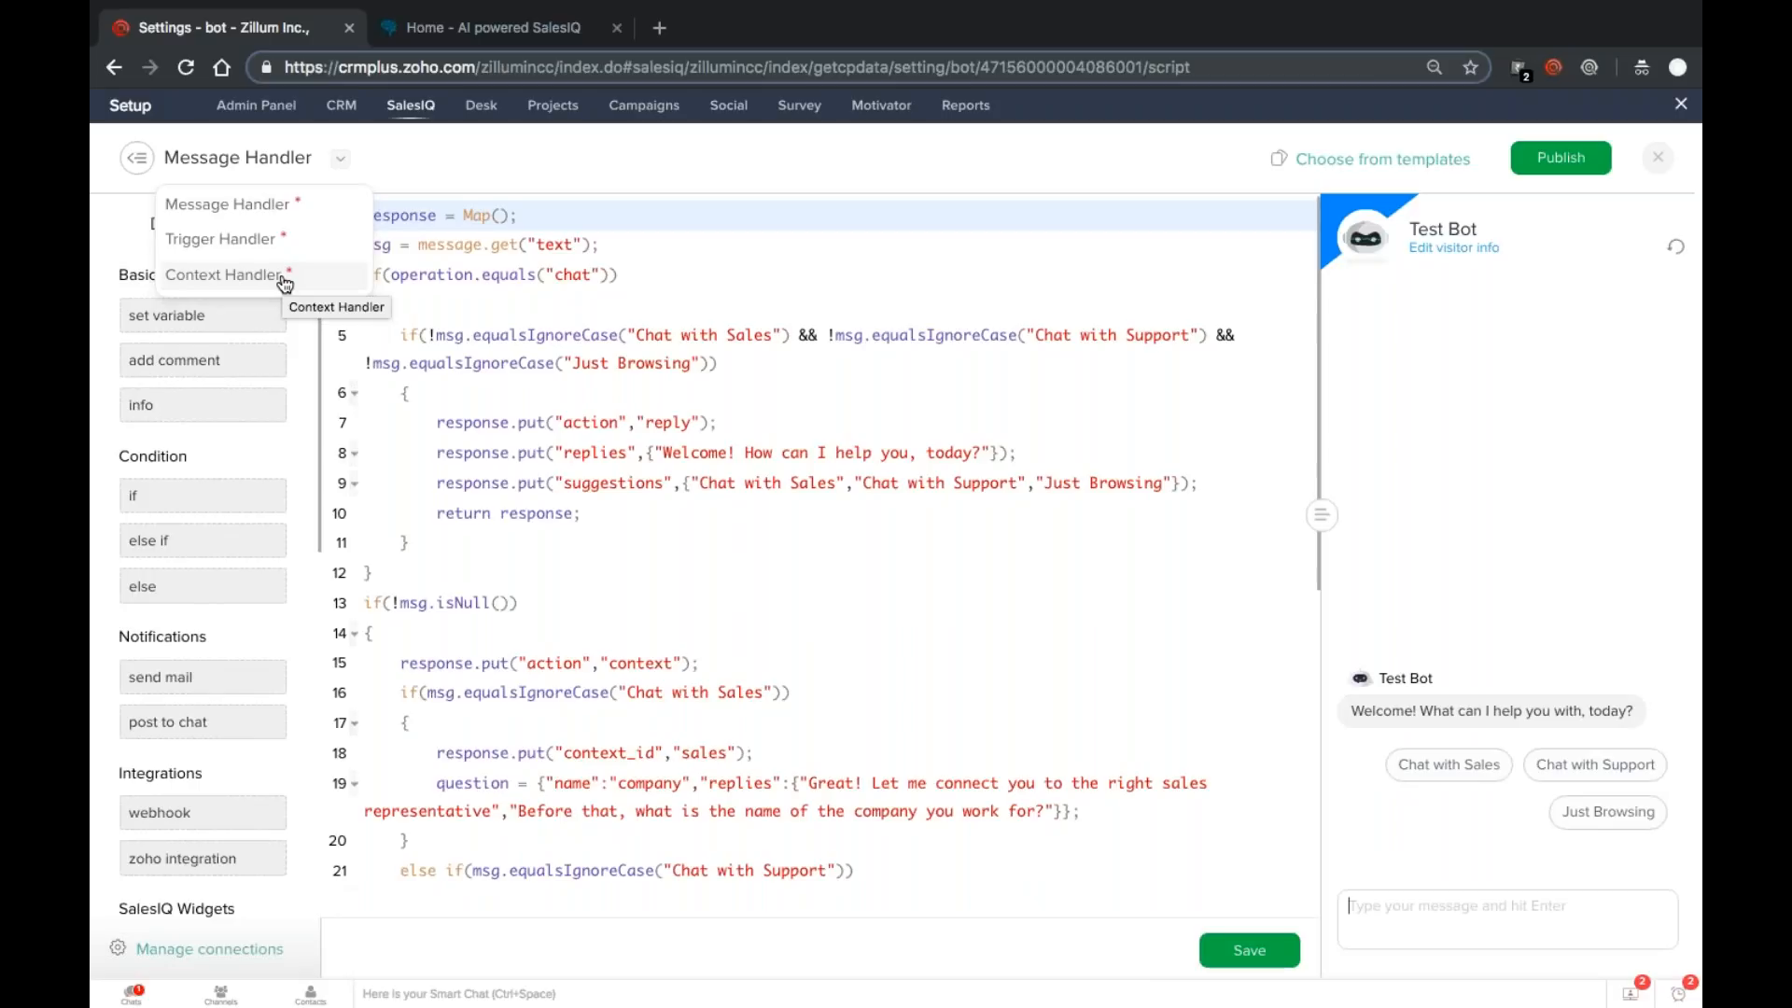
left_click(280, 207)
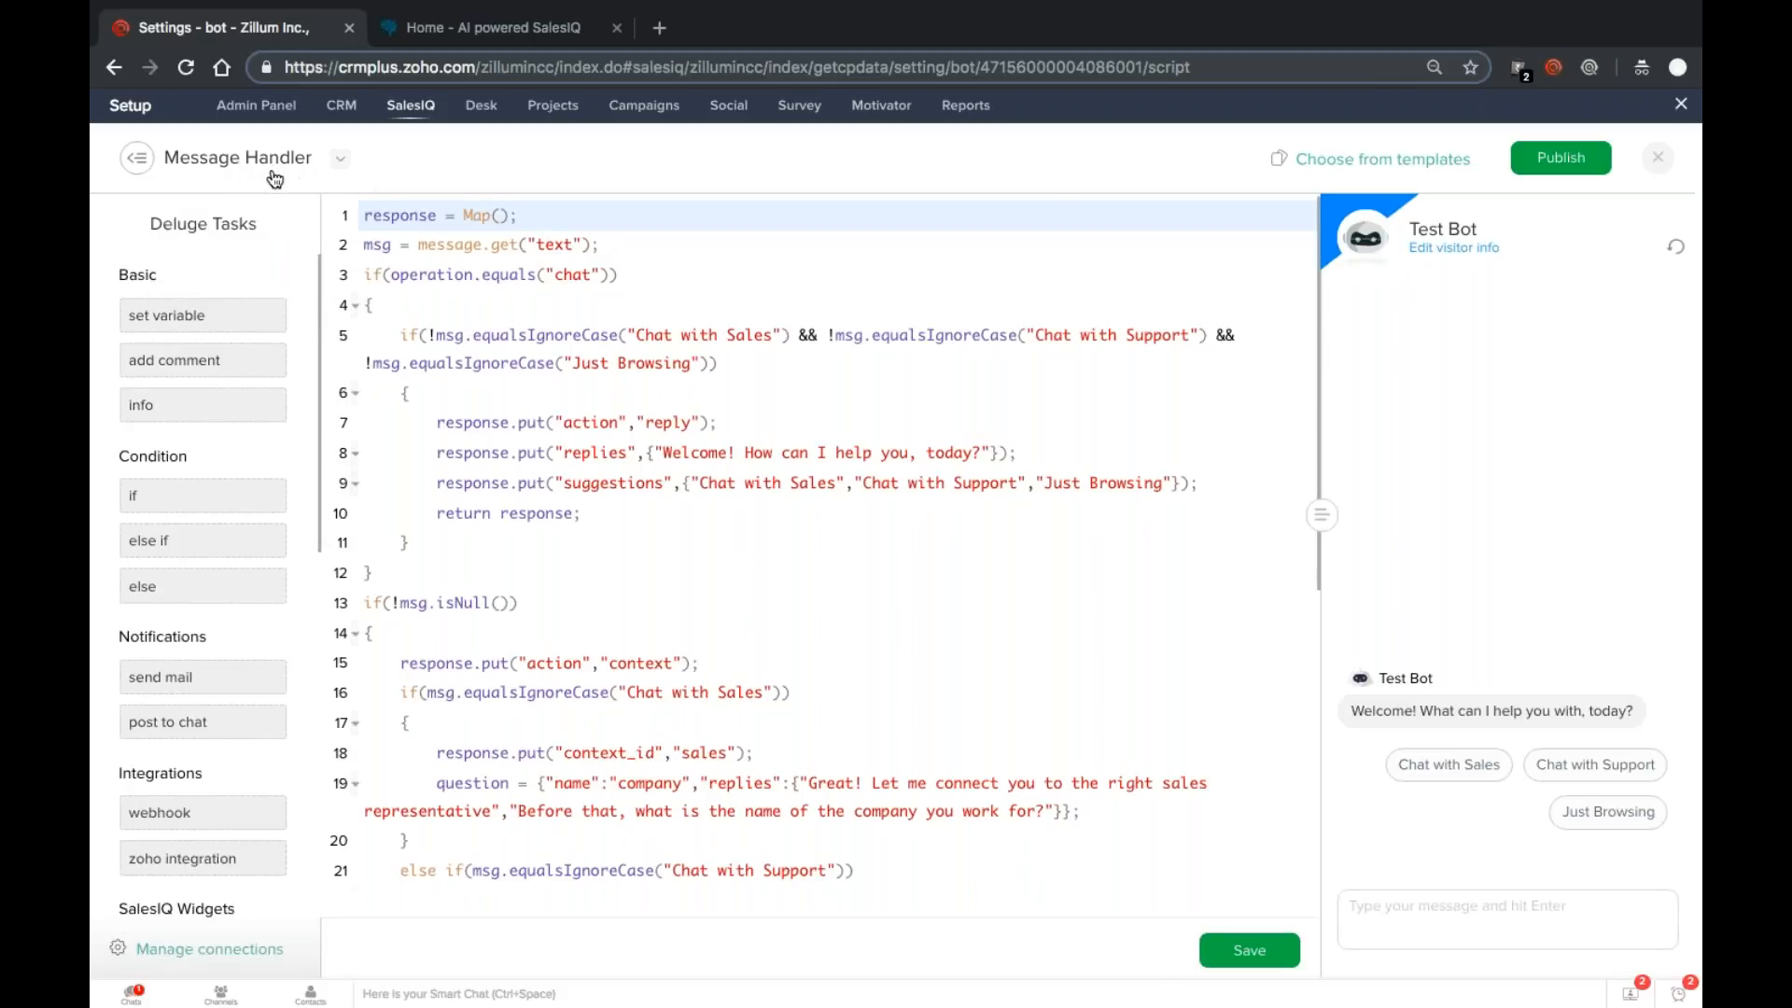
left_click(1561, 155)
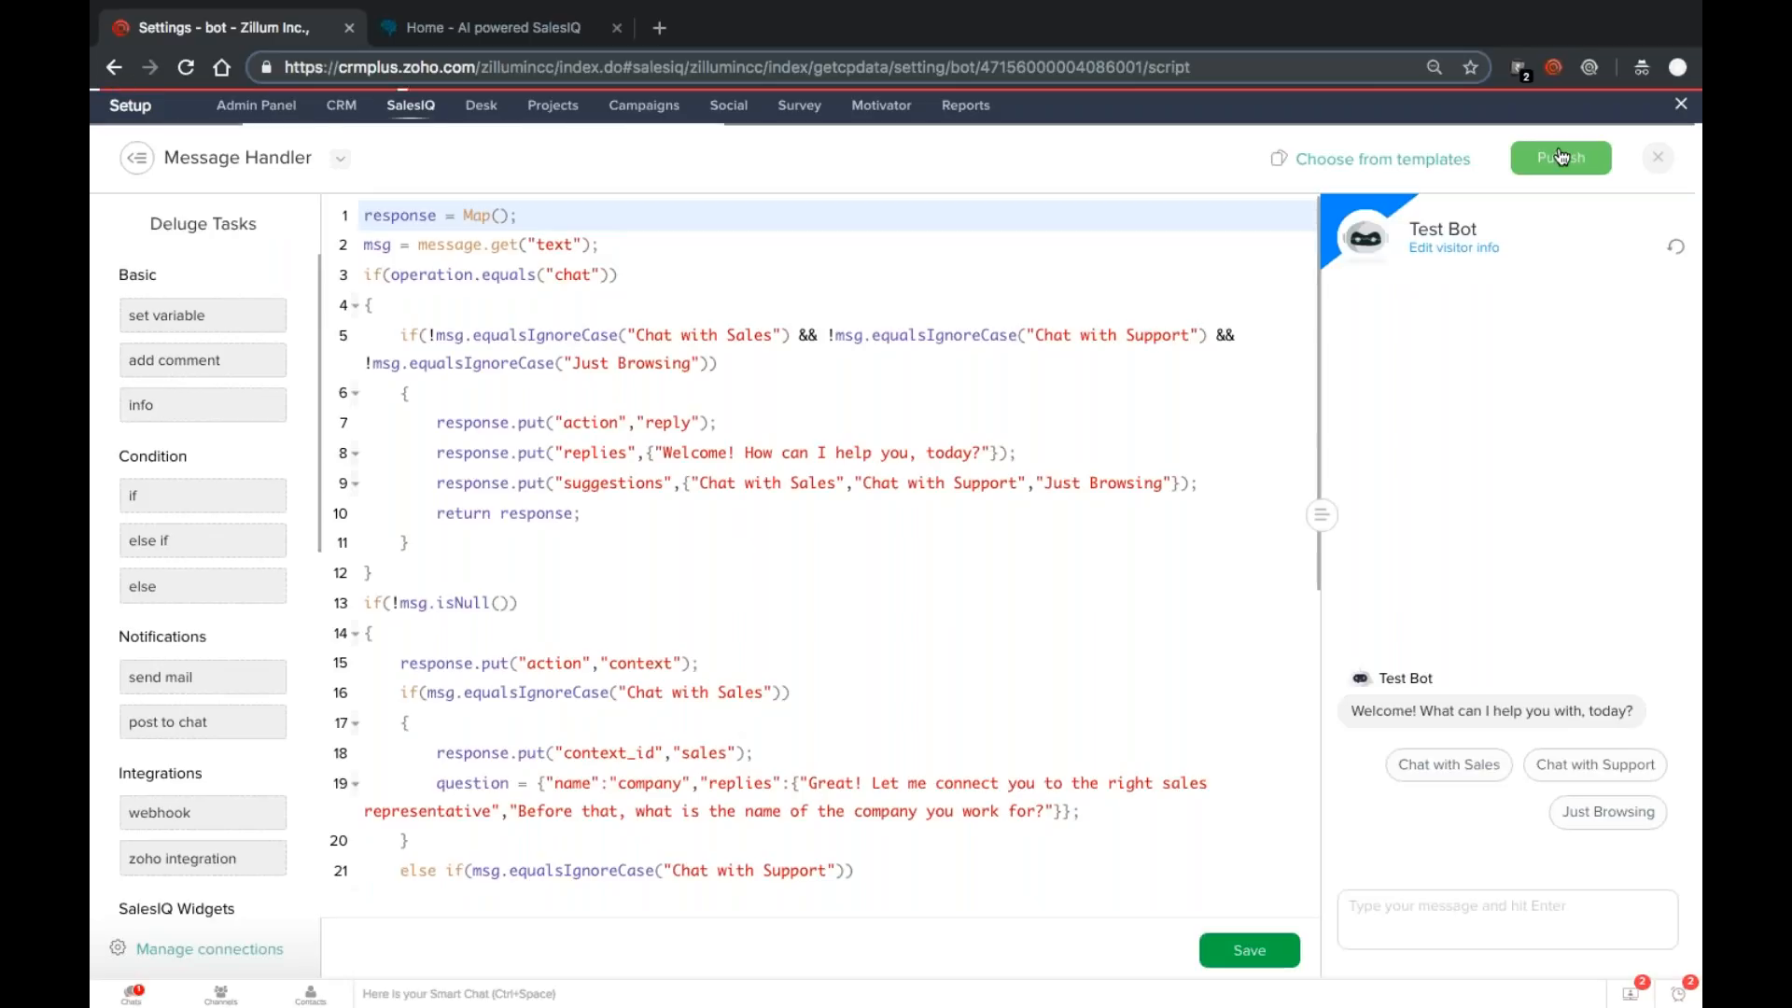
Step: Switch to Test Bot's Trigger Handler script and publish it
left_click(285, 162)
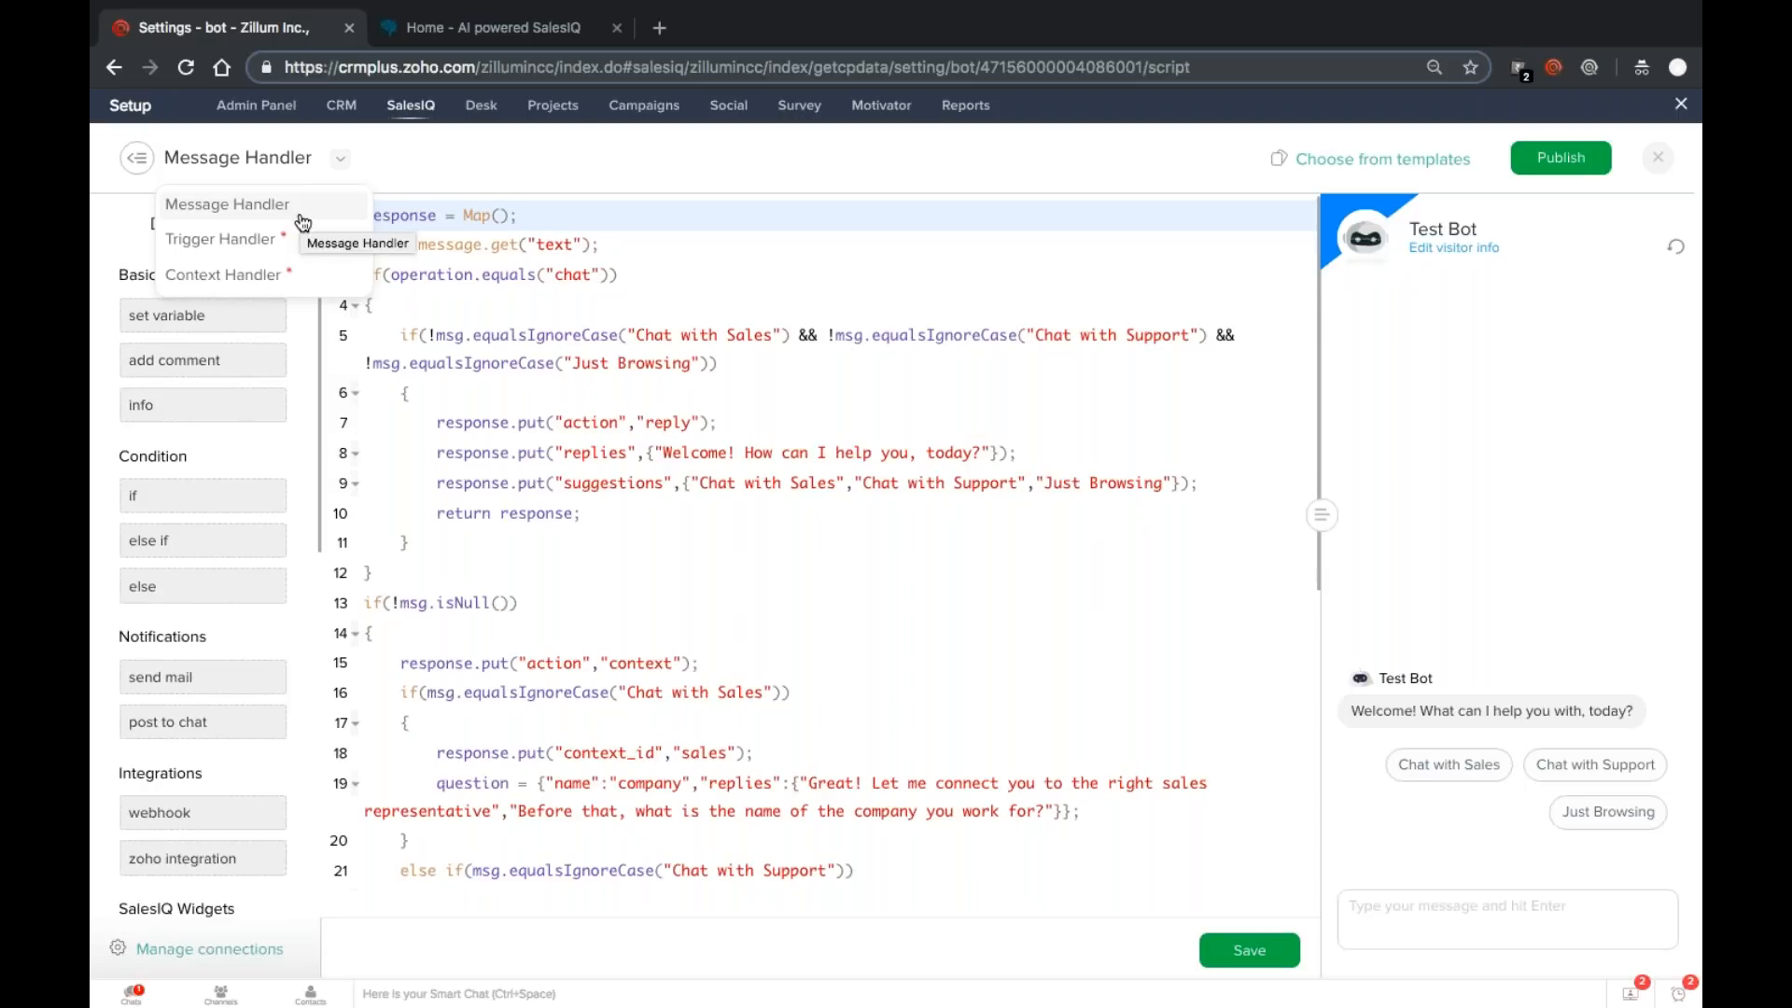
left_click(280, 240)
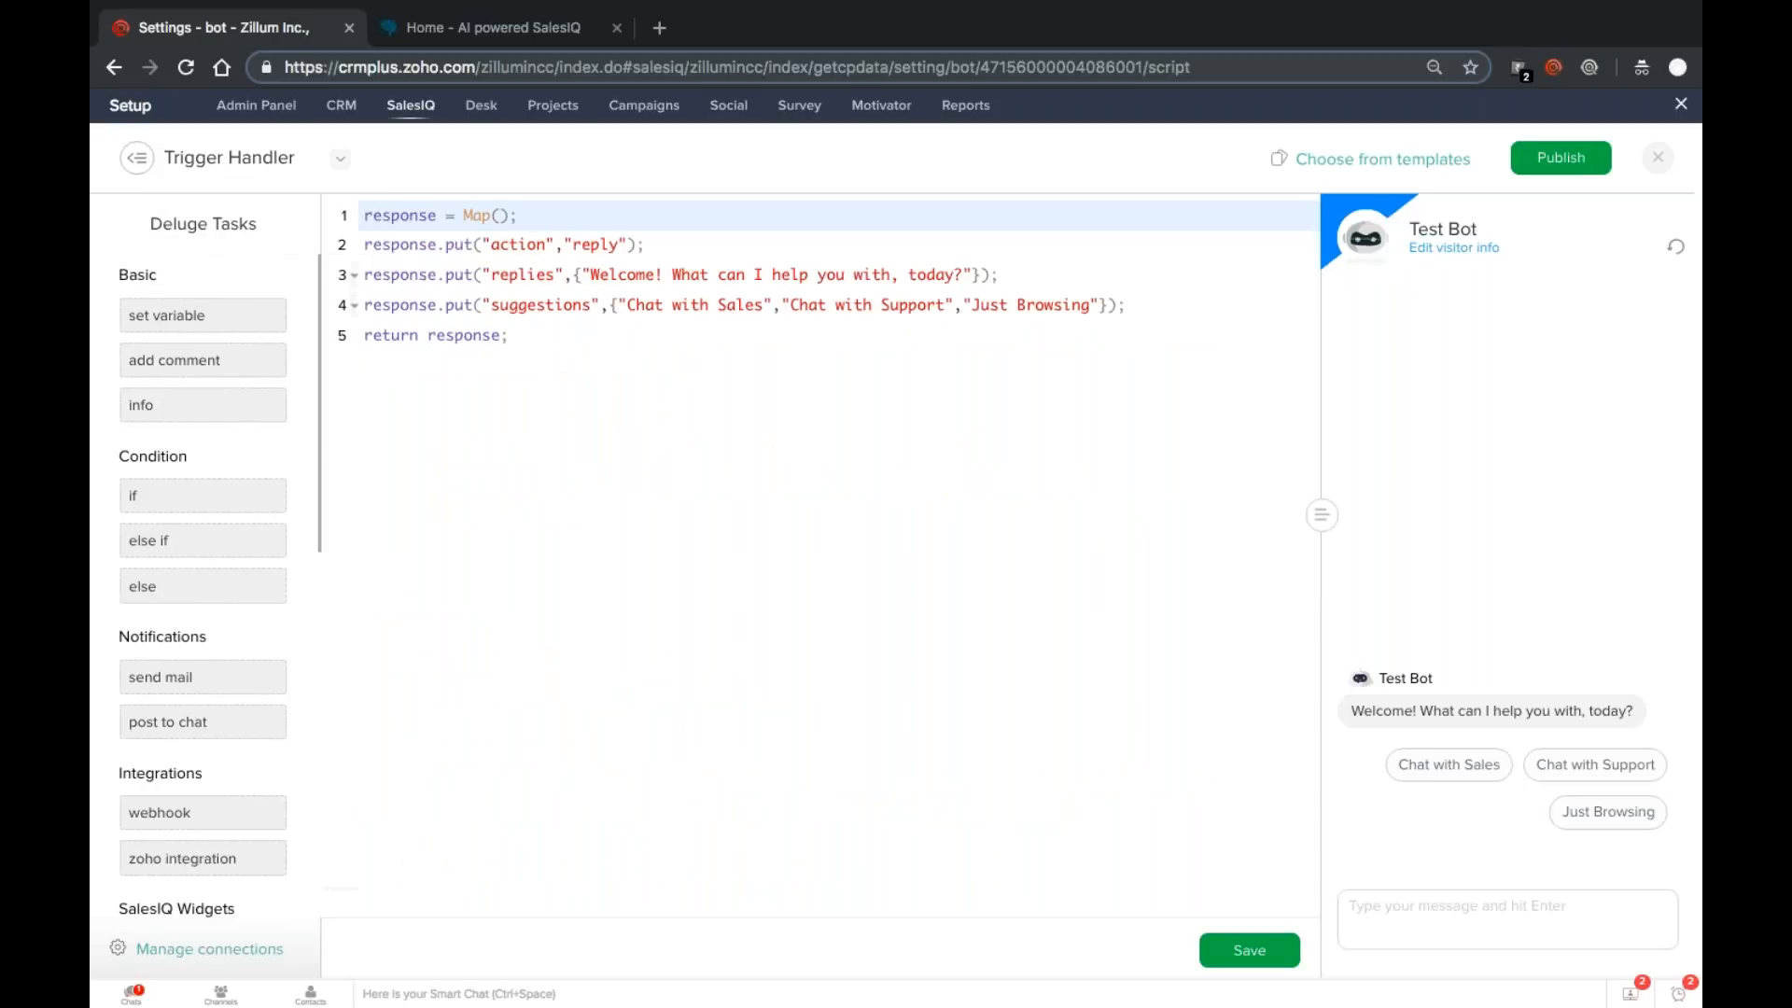
left_click(1525, 159)
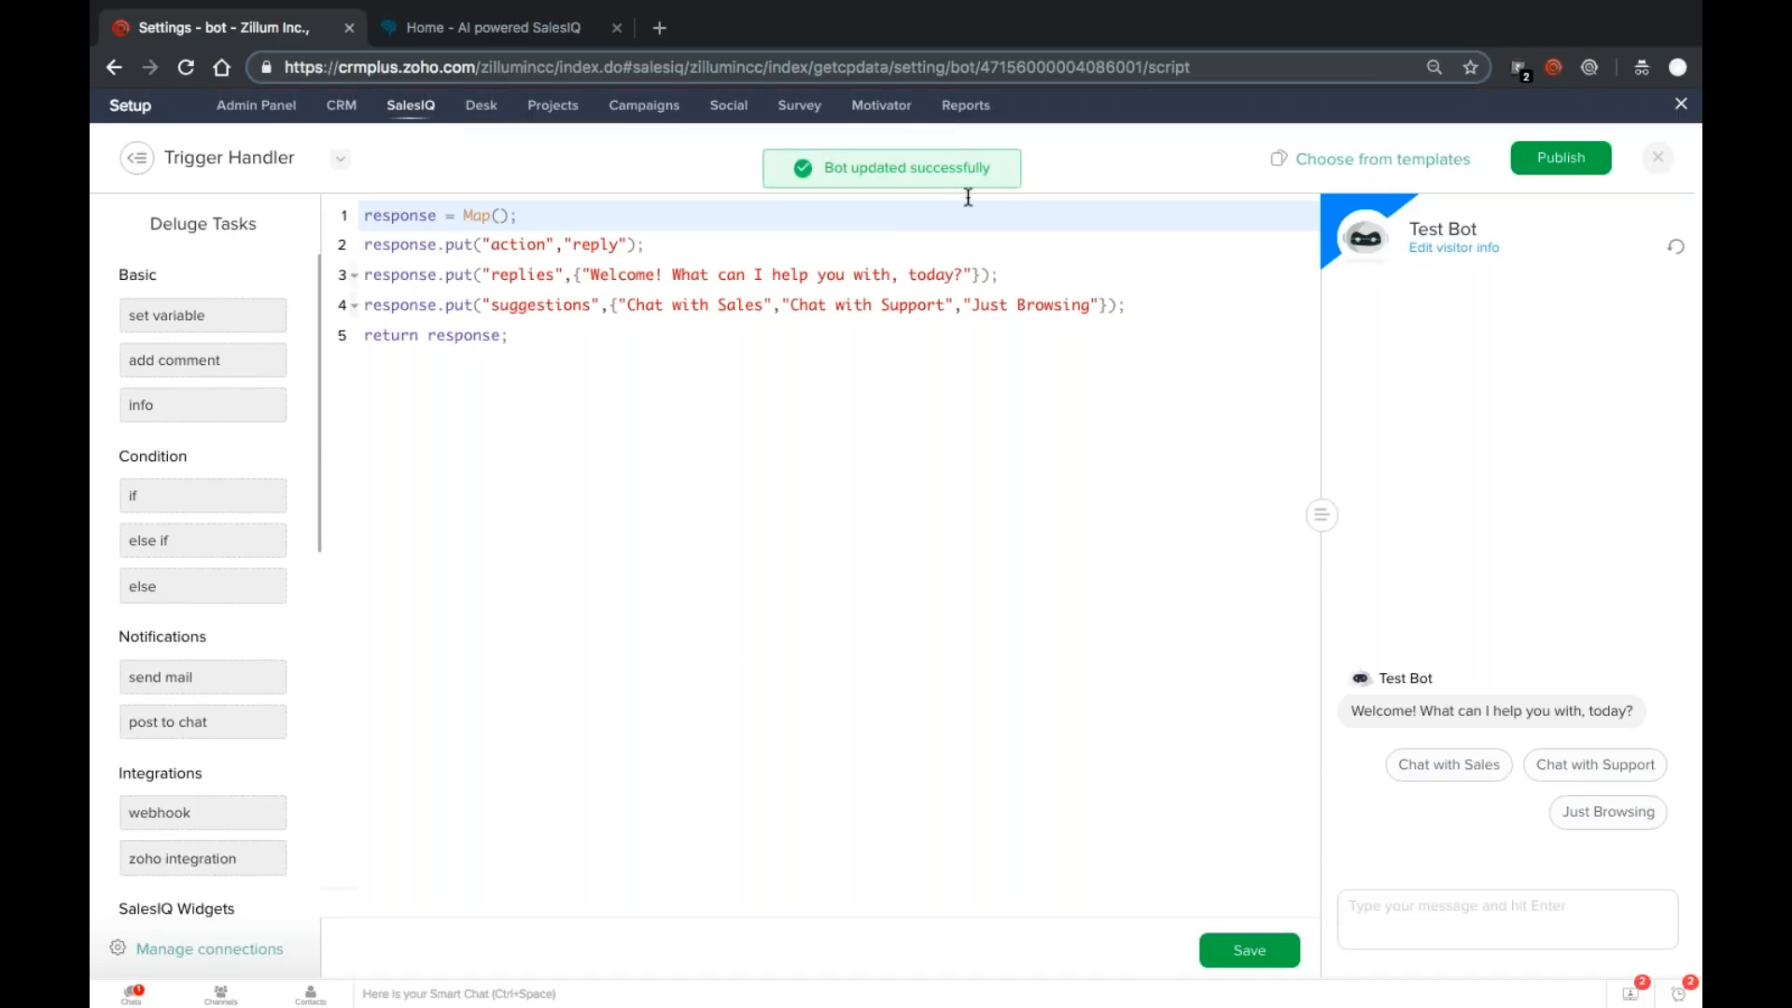
Step: Switch to Test Bot's Context Handler script and publish it
left_click(265, 168)
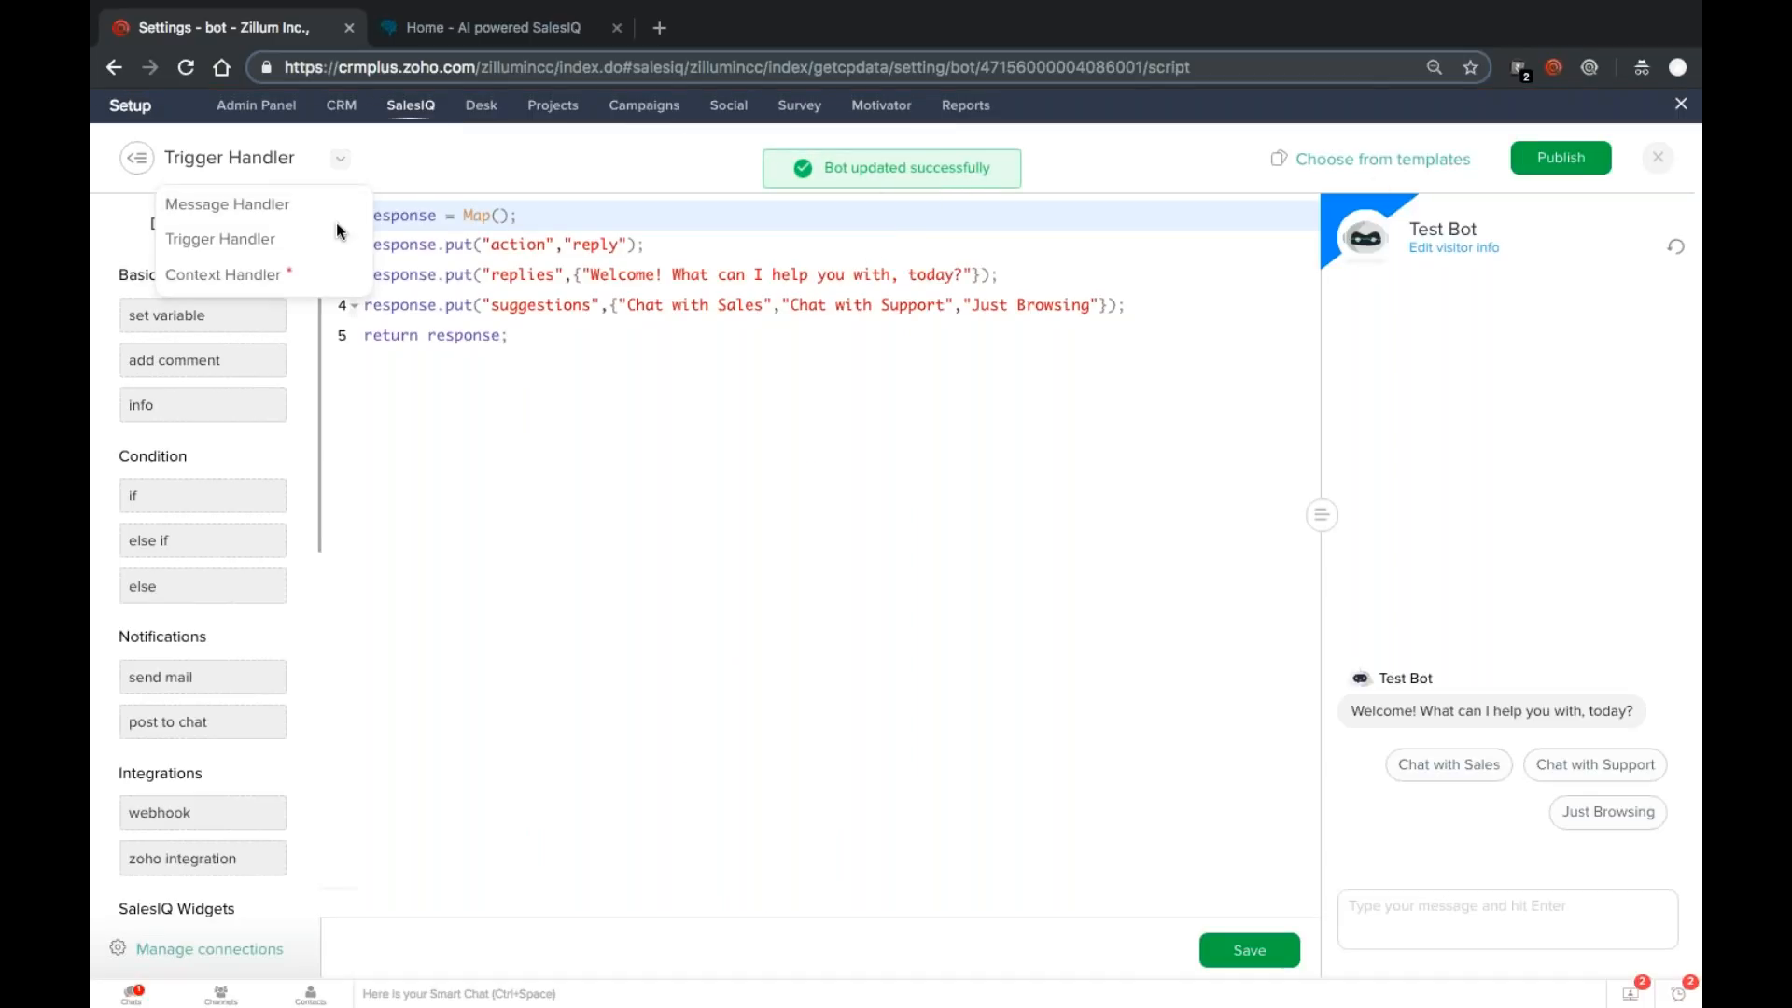
left_click(300, 272)
left_click(1556, 175)
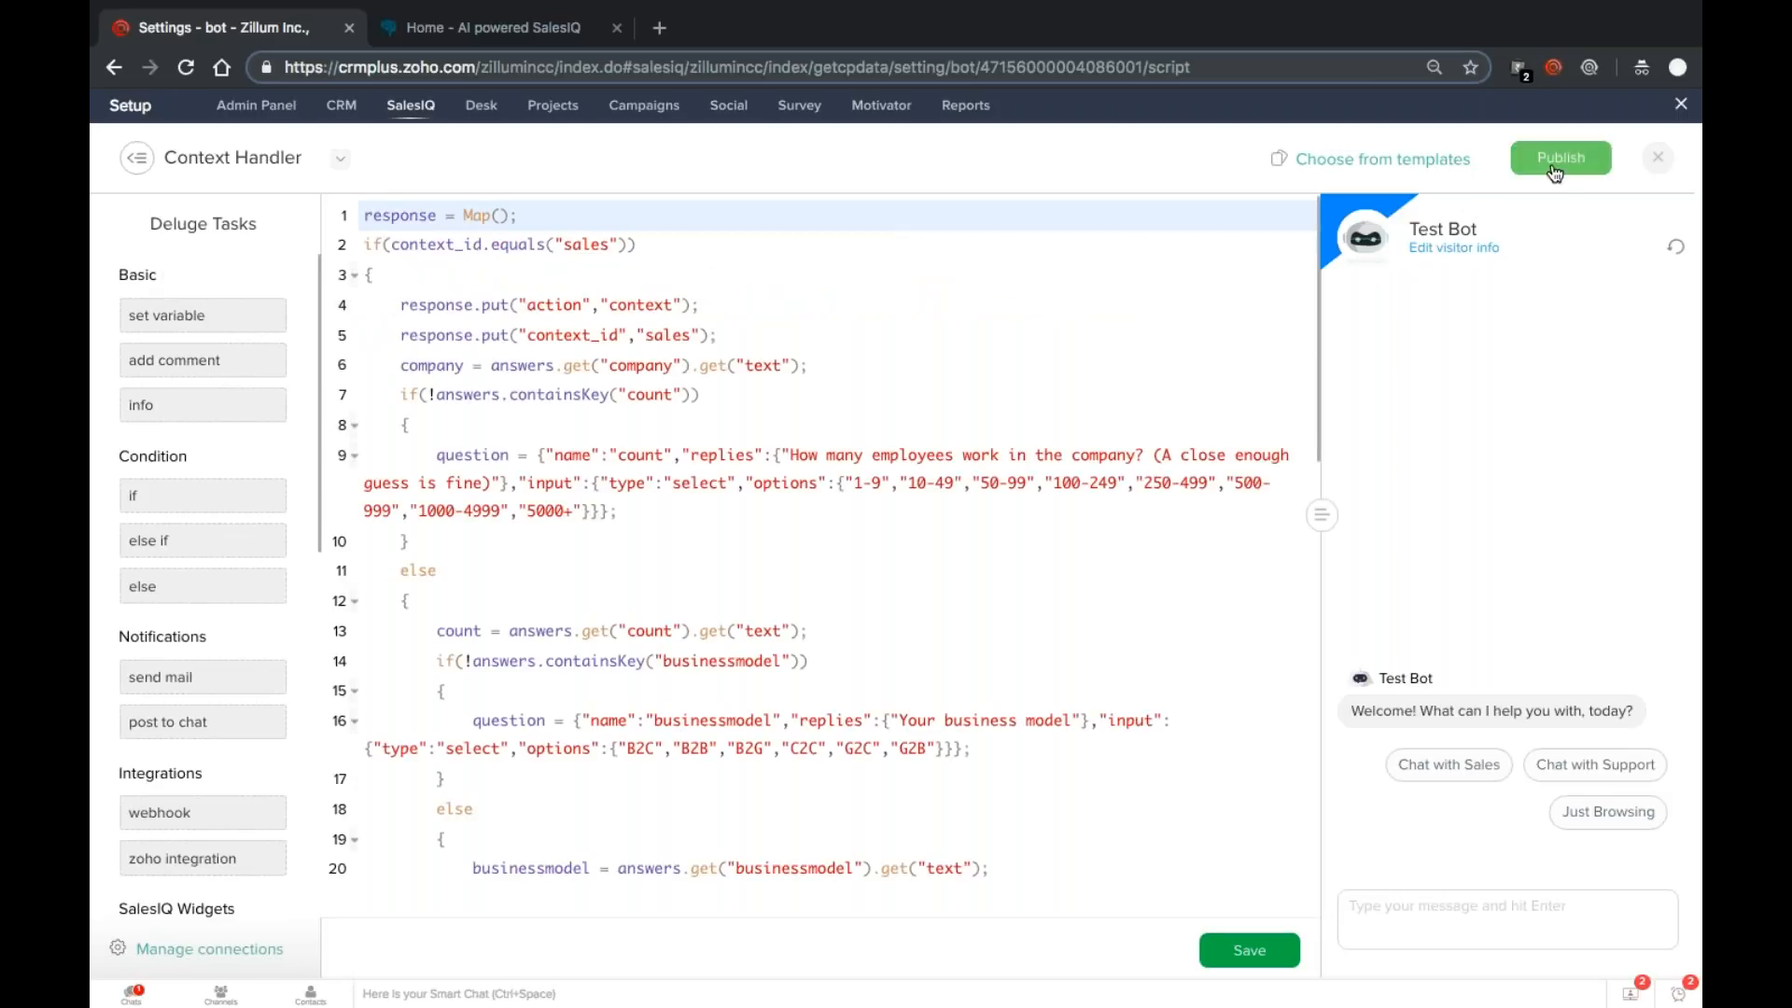
Step: Check the publish status of all three handlers, close the script editor and return to the bot list
left_click(322, 166)
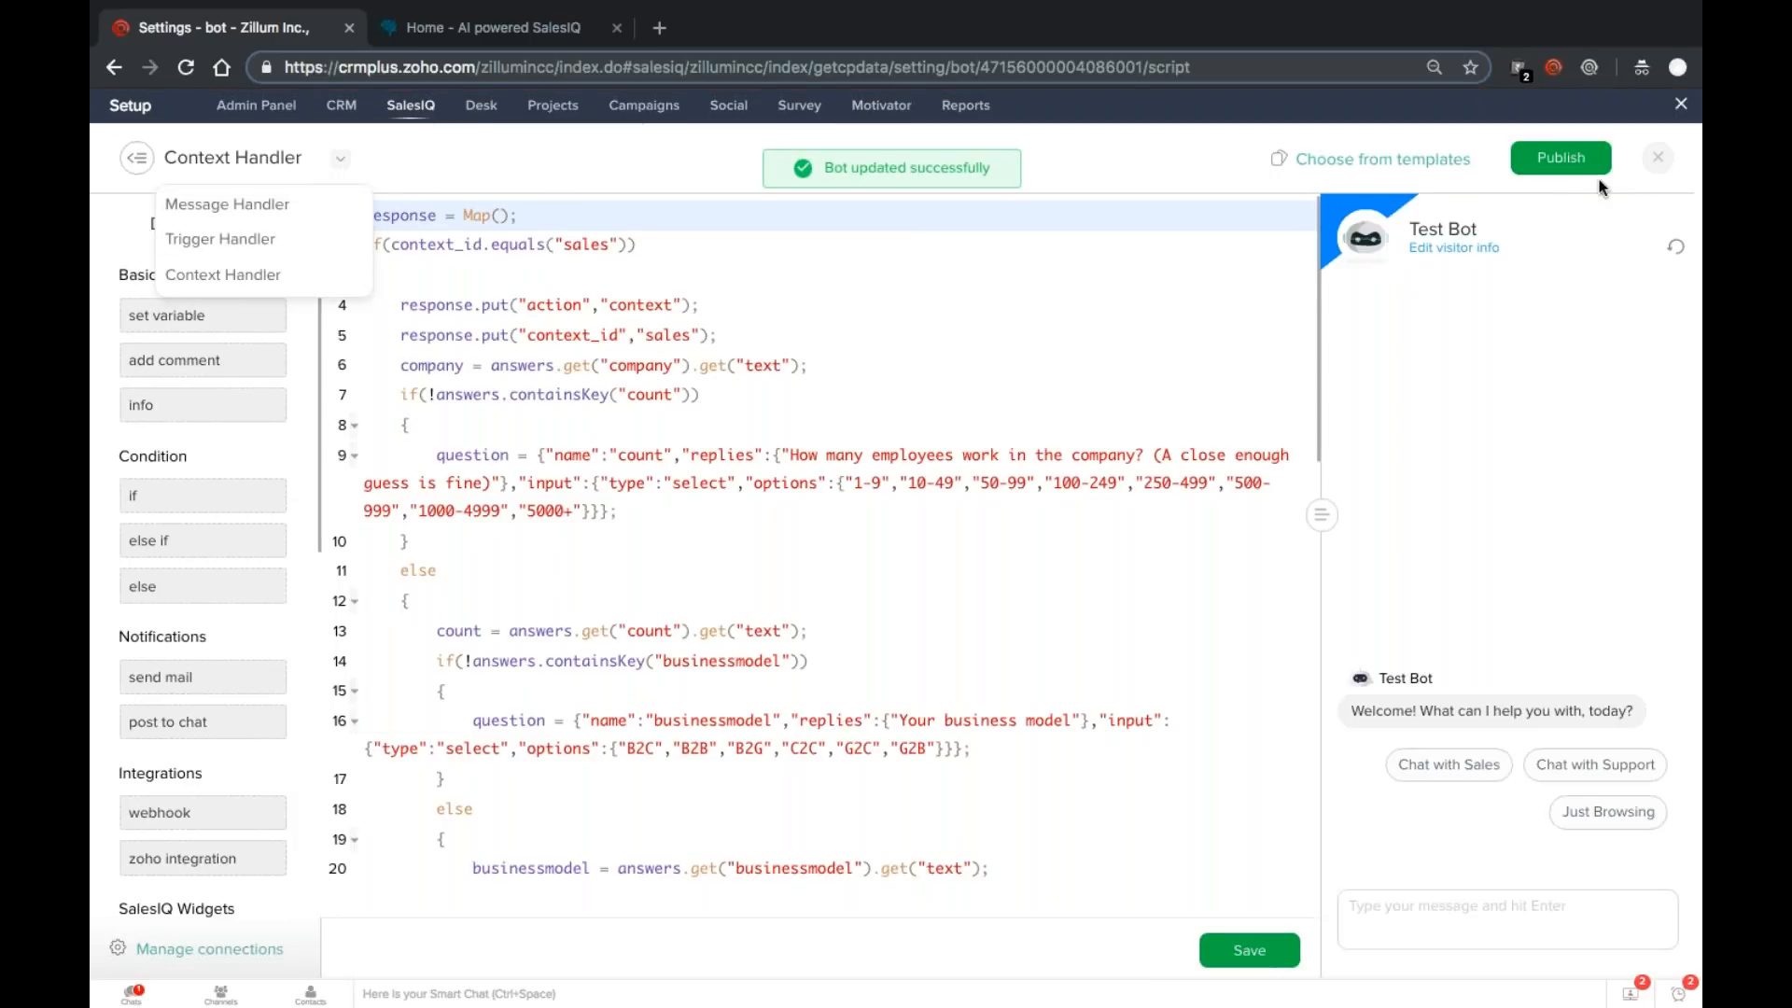
left_click(1659, 156)
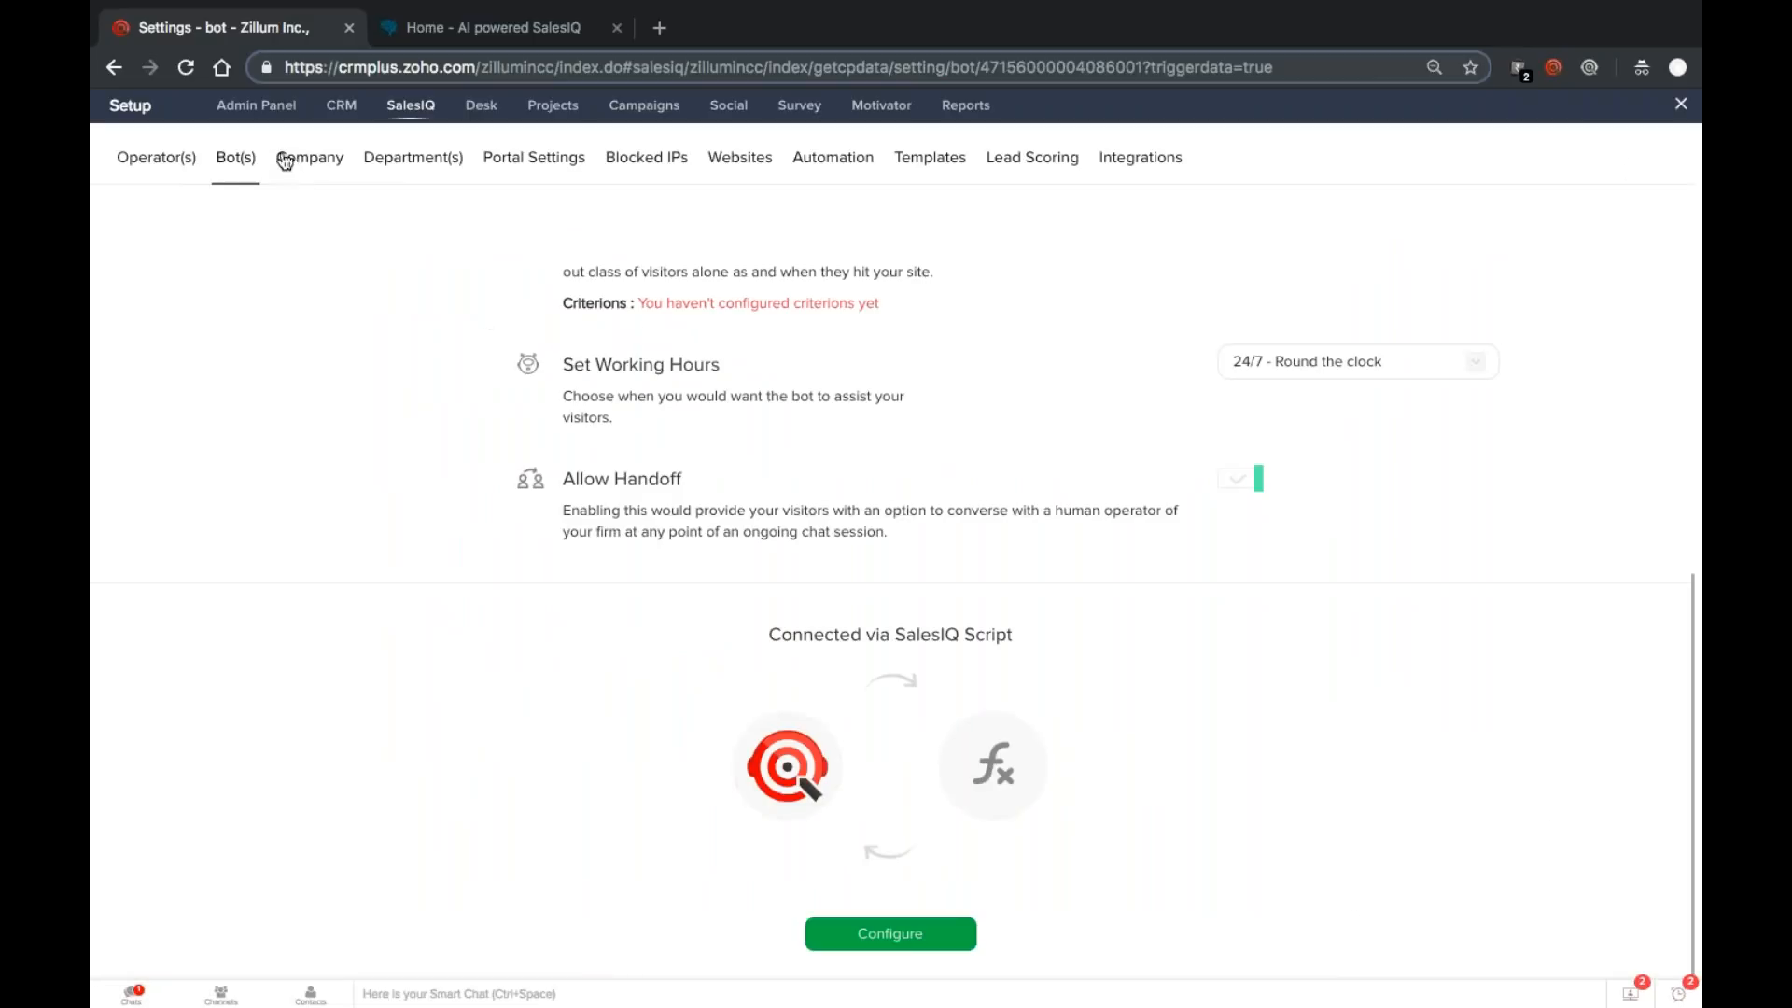
left_click(241, 158)
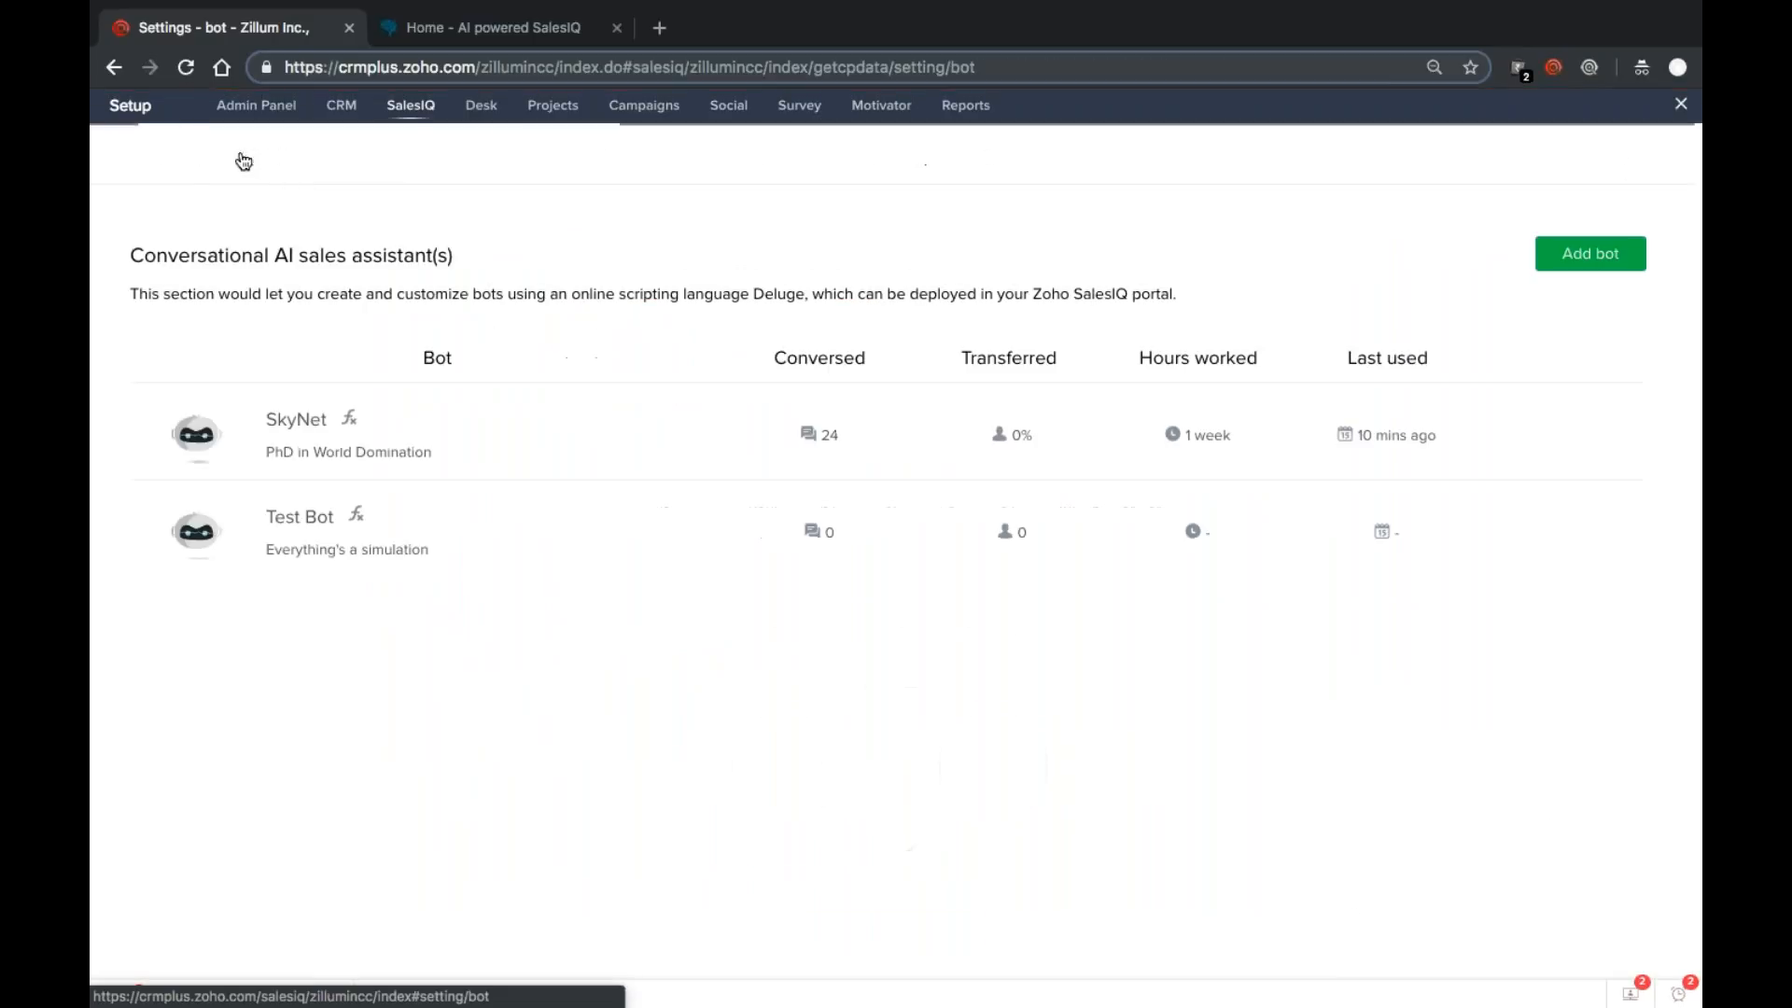
Step: Reopen Test Bot's script configuration and review the list of its message, trigger and context handlers
left_click(351, 537)
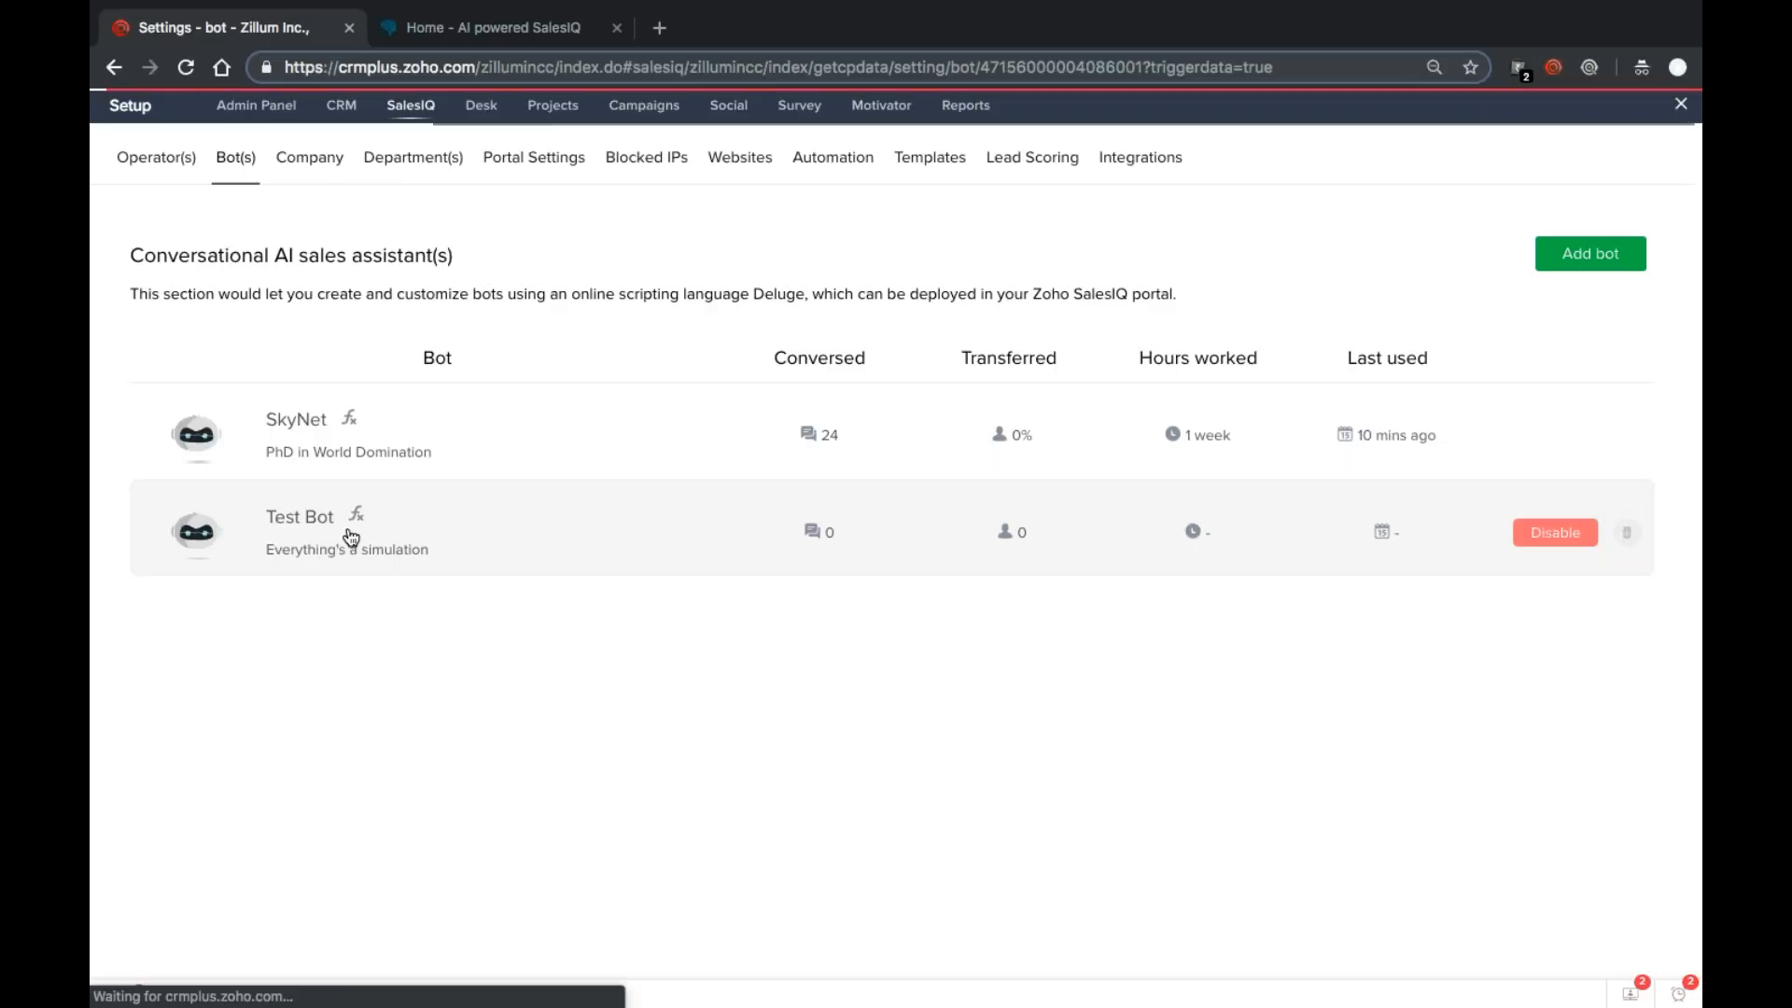
scroll(424, 455, "down", 10)
left_click(840, 938)
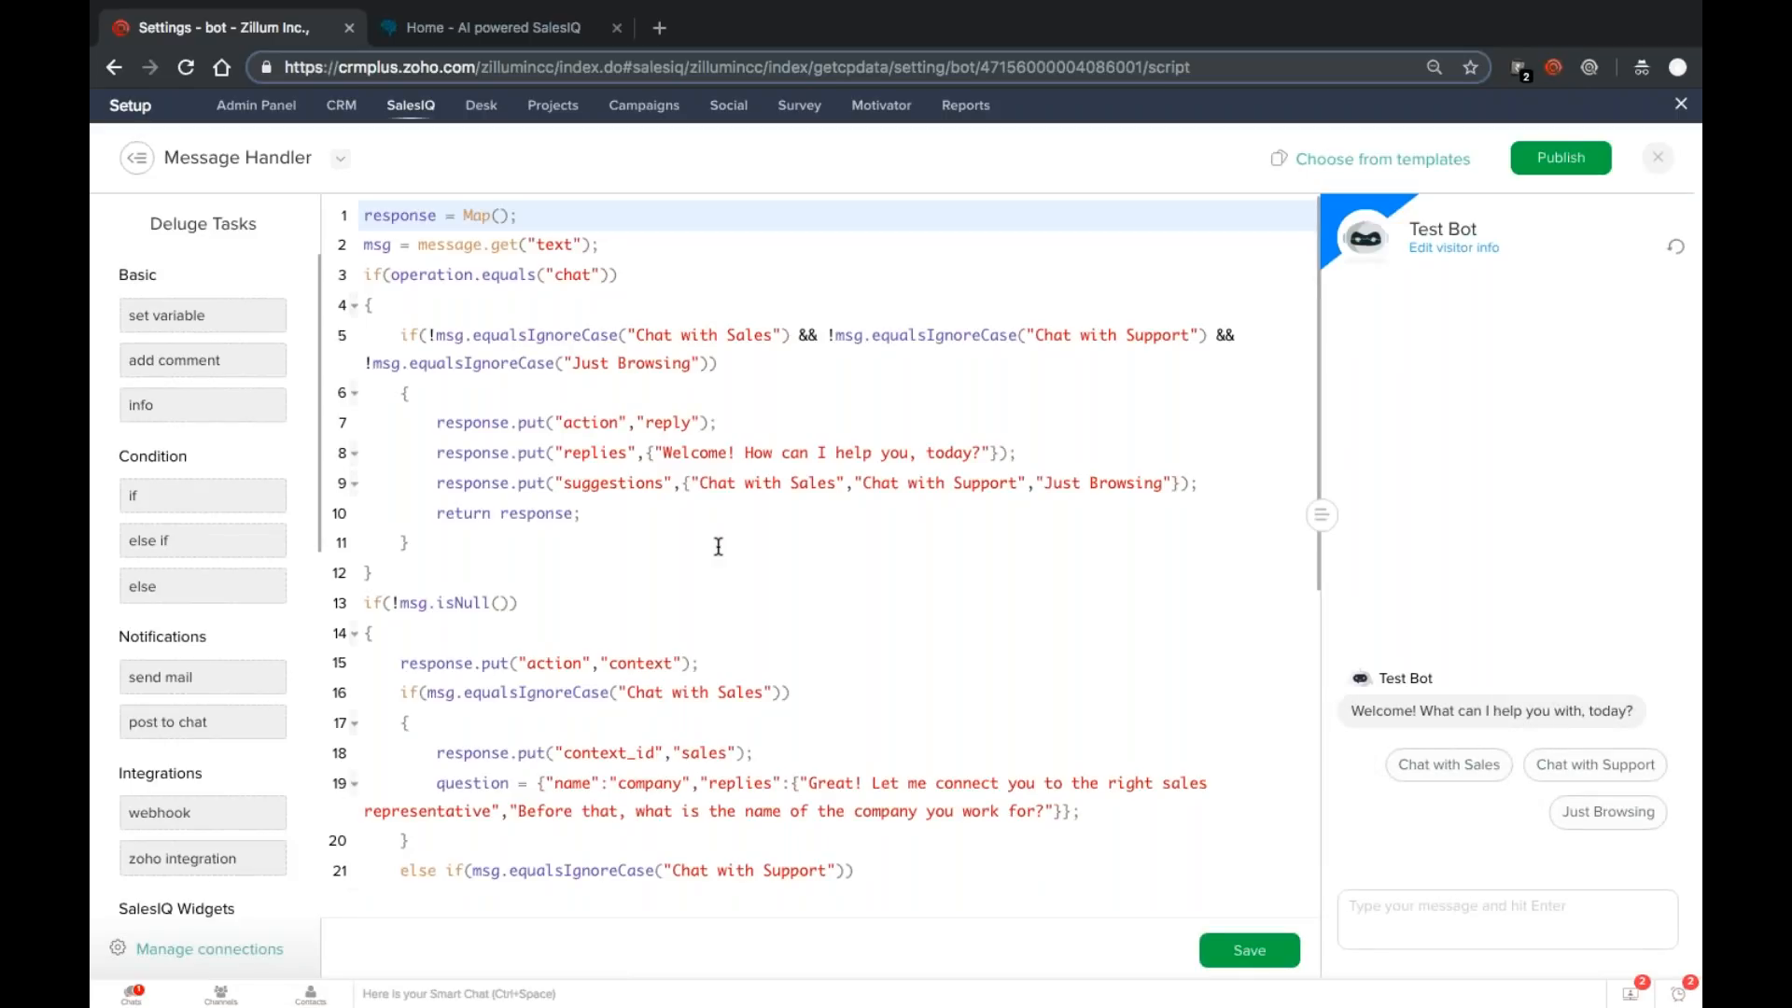
right_click(350, 149)
left_click(329, 153)
left_click(329, 153)
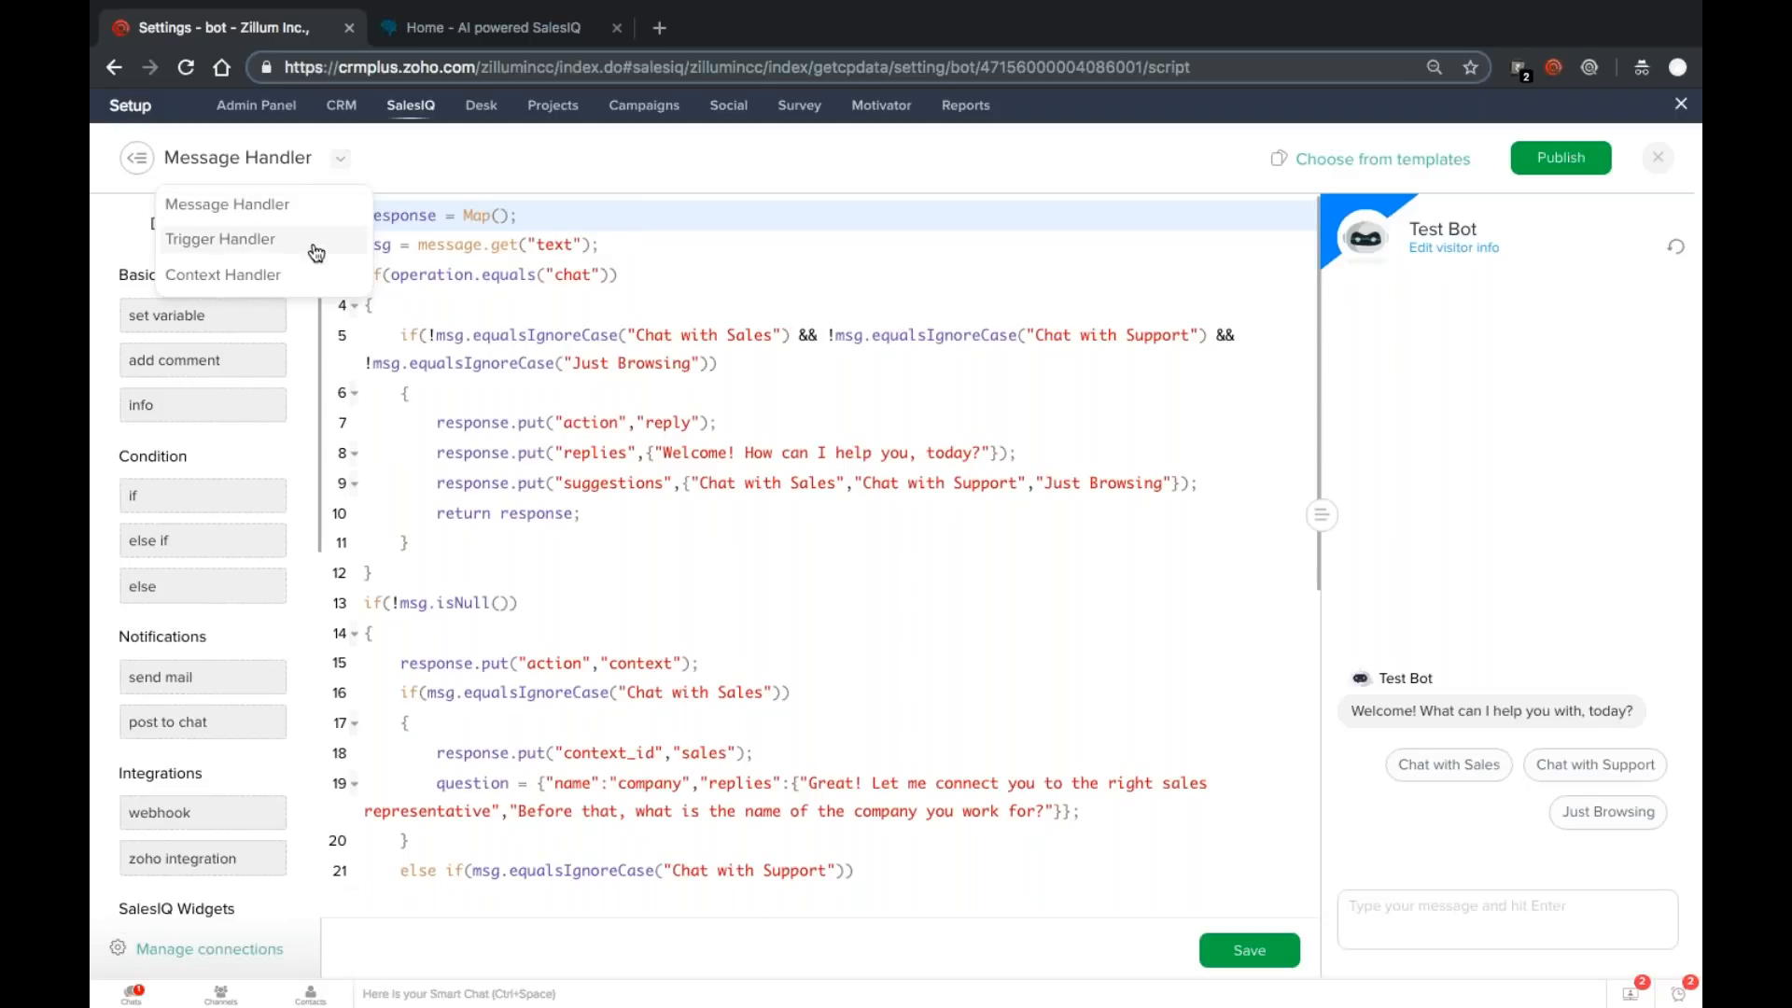
left_click(478, 193)
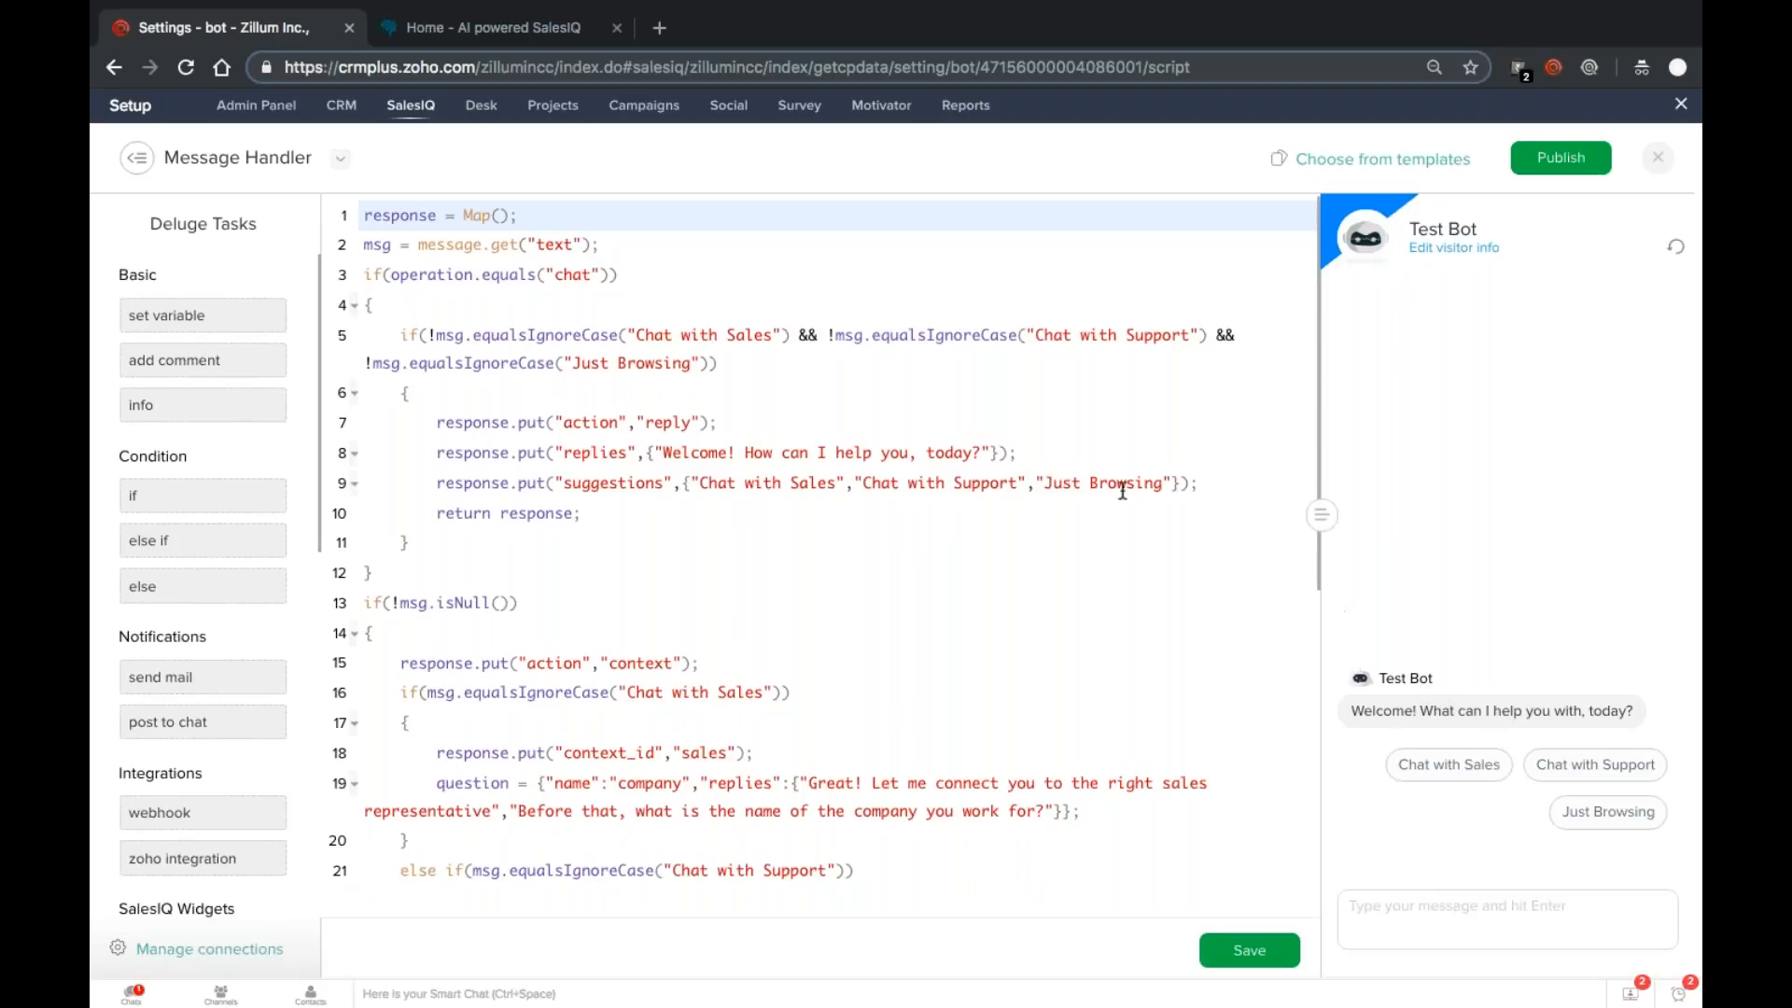
key("ctrl+Left")
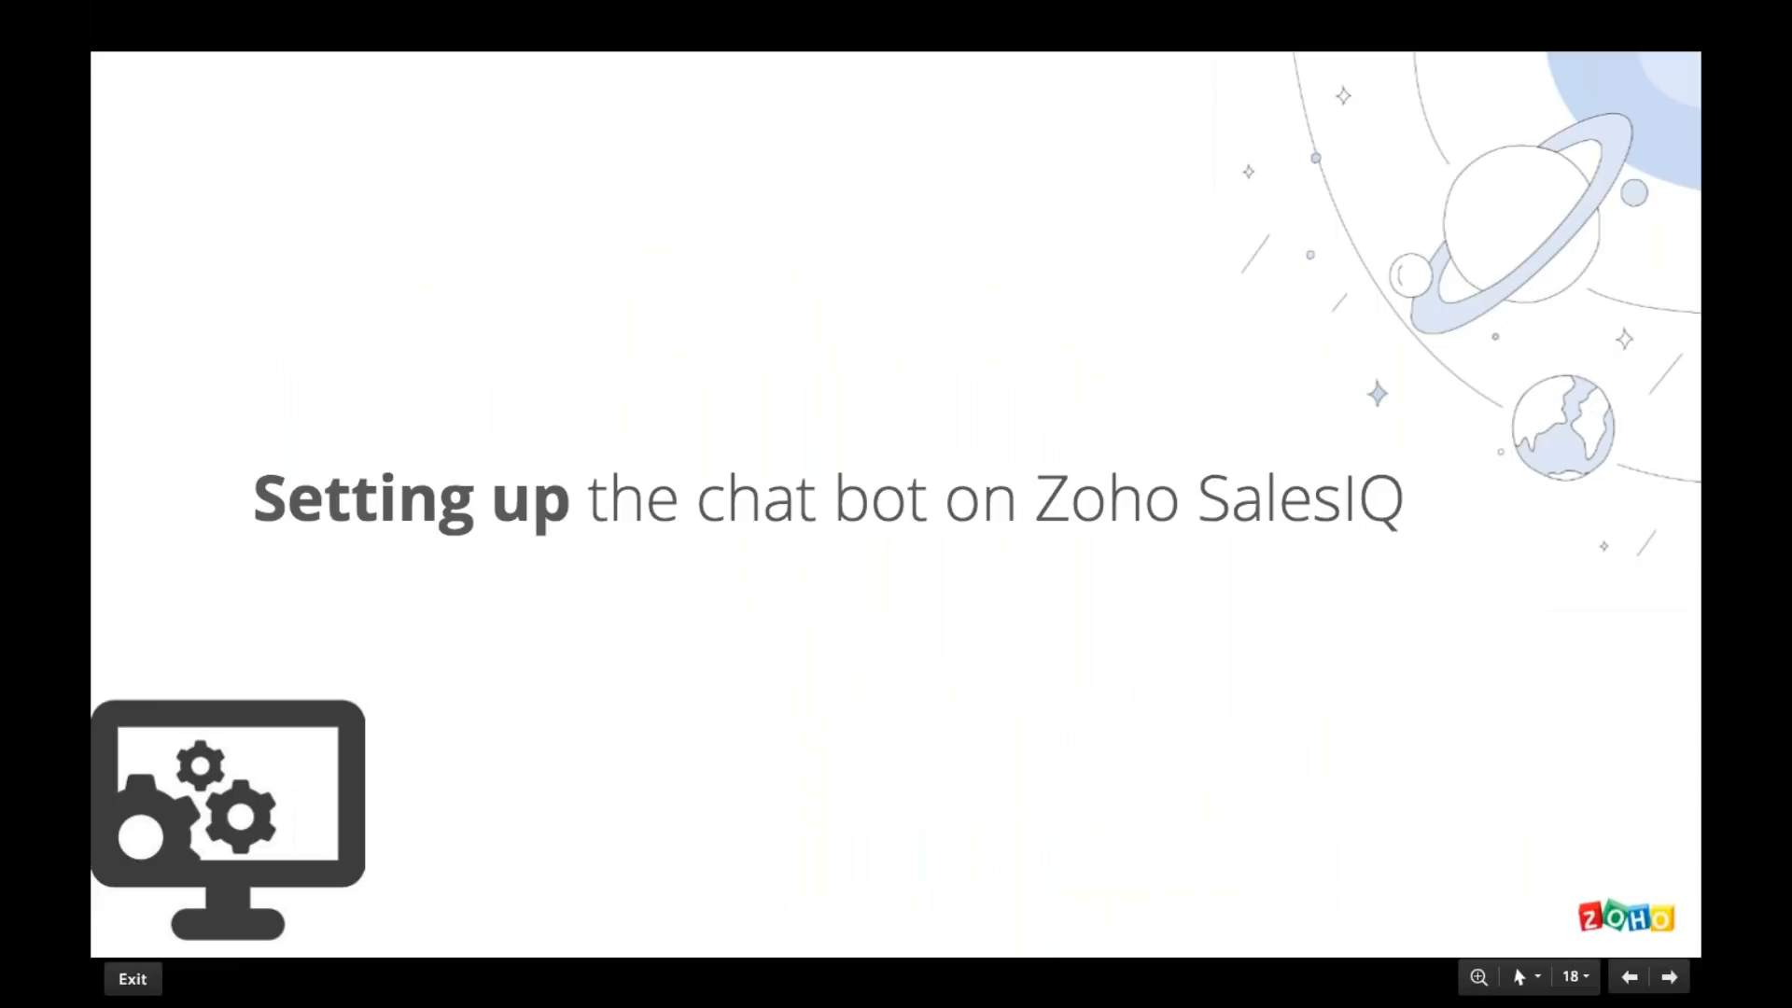
key("Right")
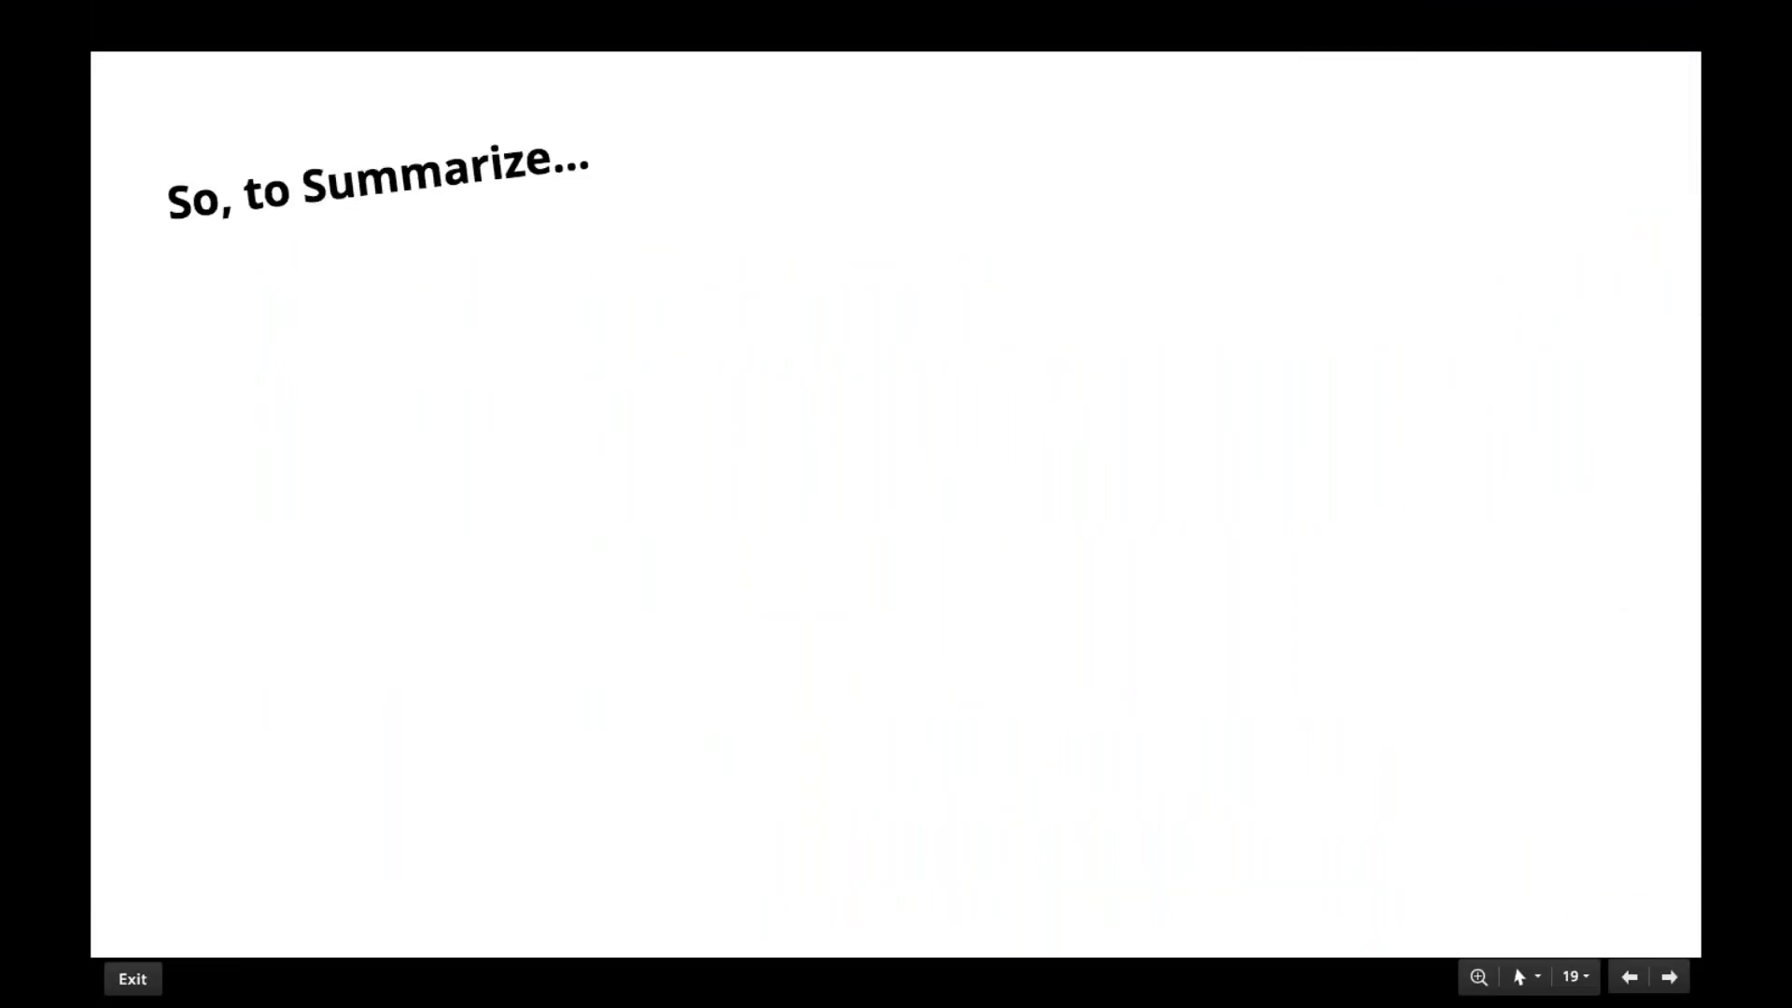